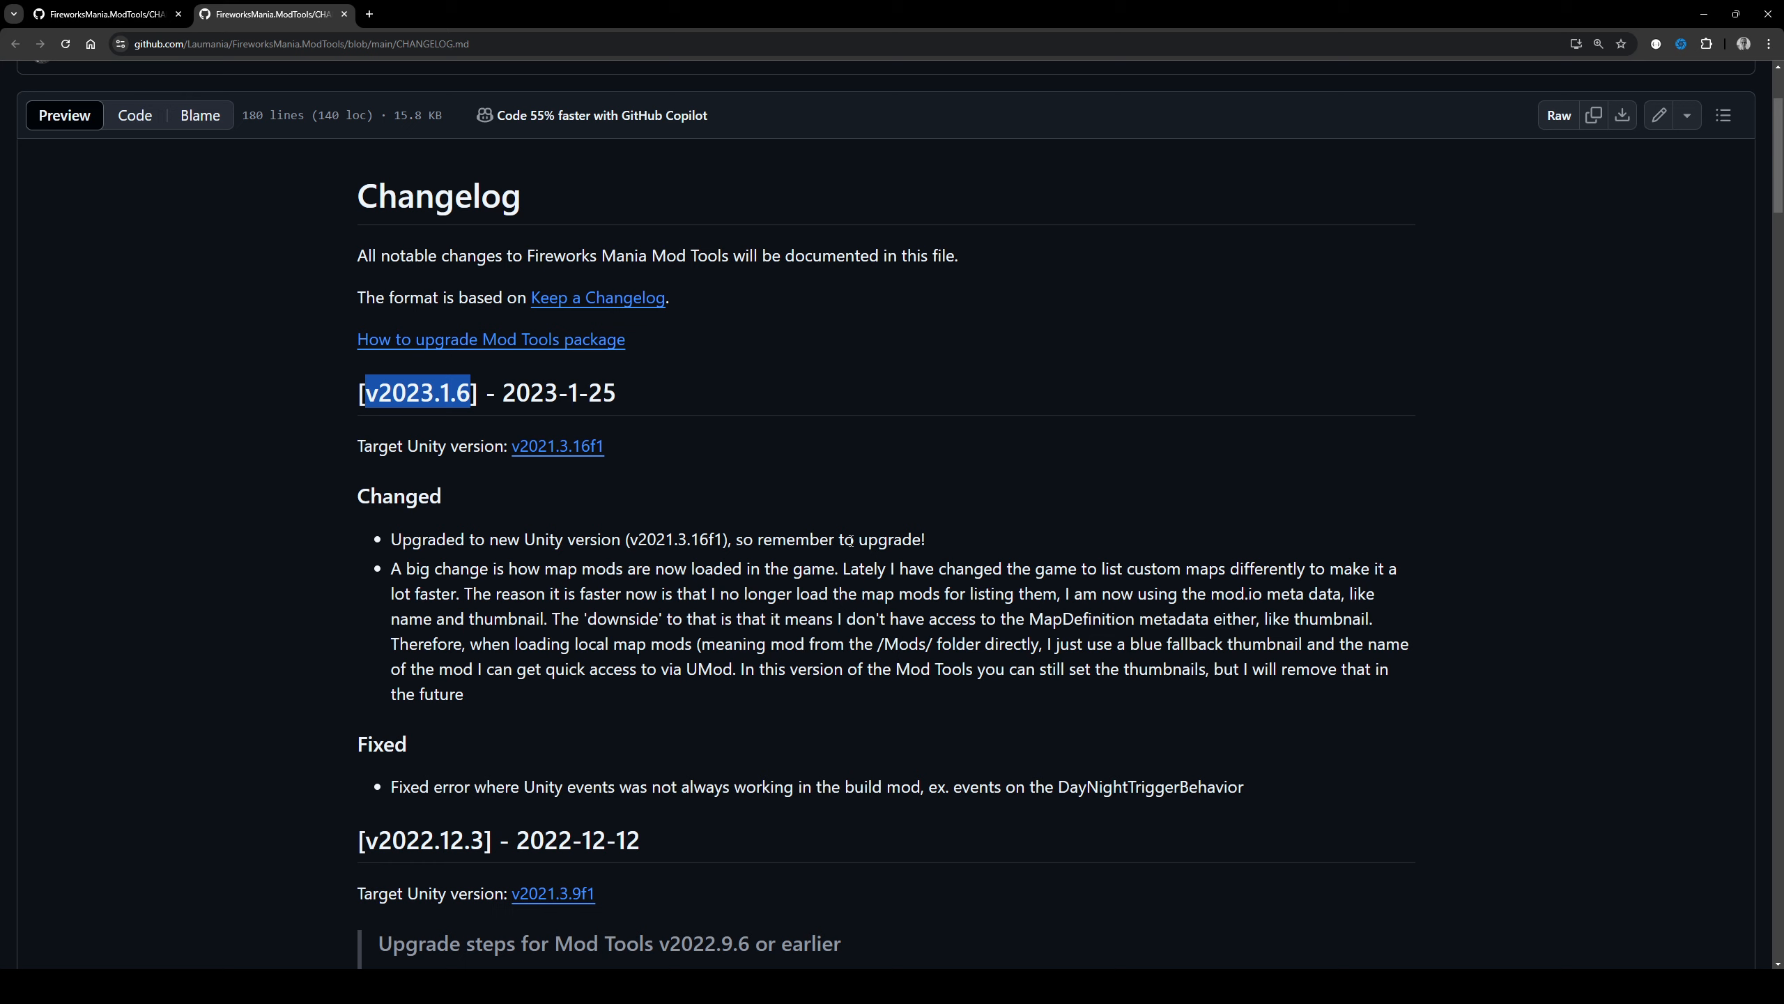
- Compare the latest Mod Tools version headings in the main branch changelog and the multiplayer branch changelog
{"action": "left_click", "coordinate": [744, 529]}
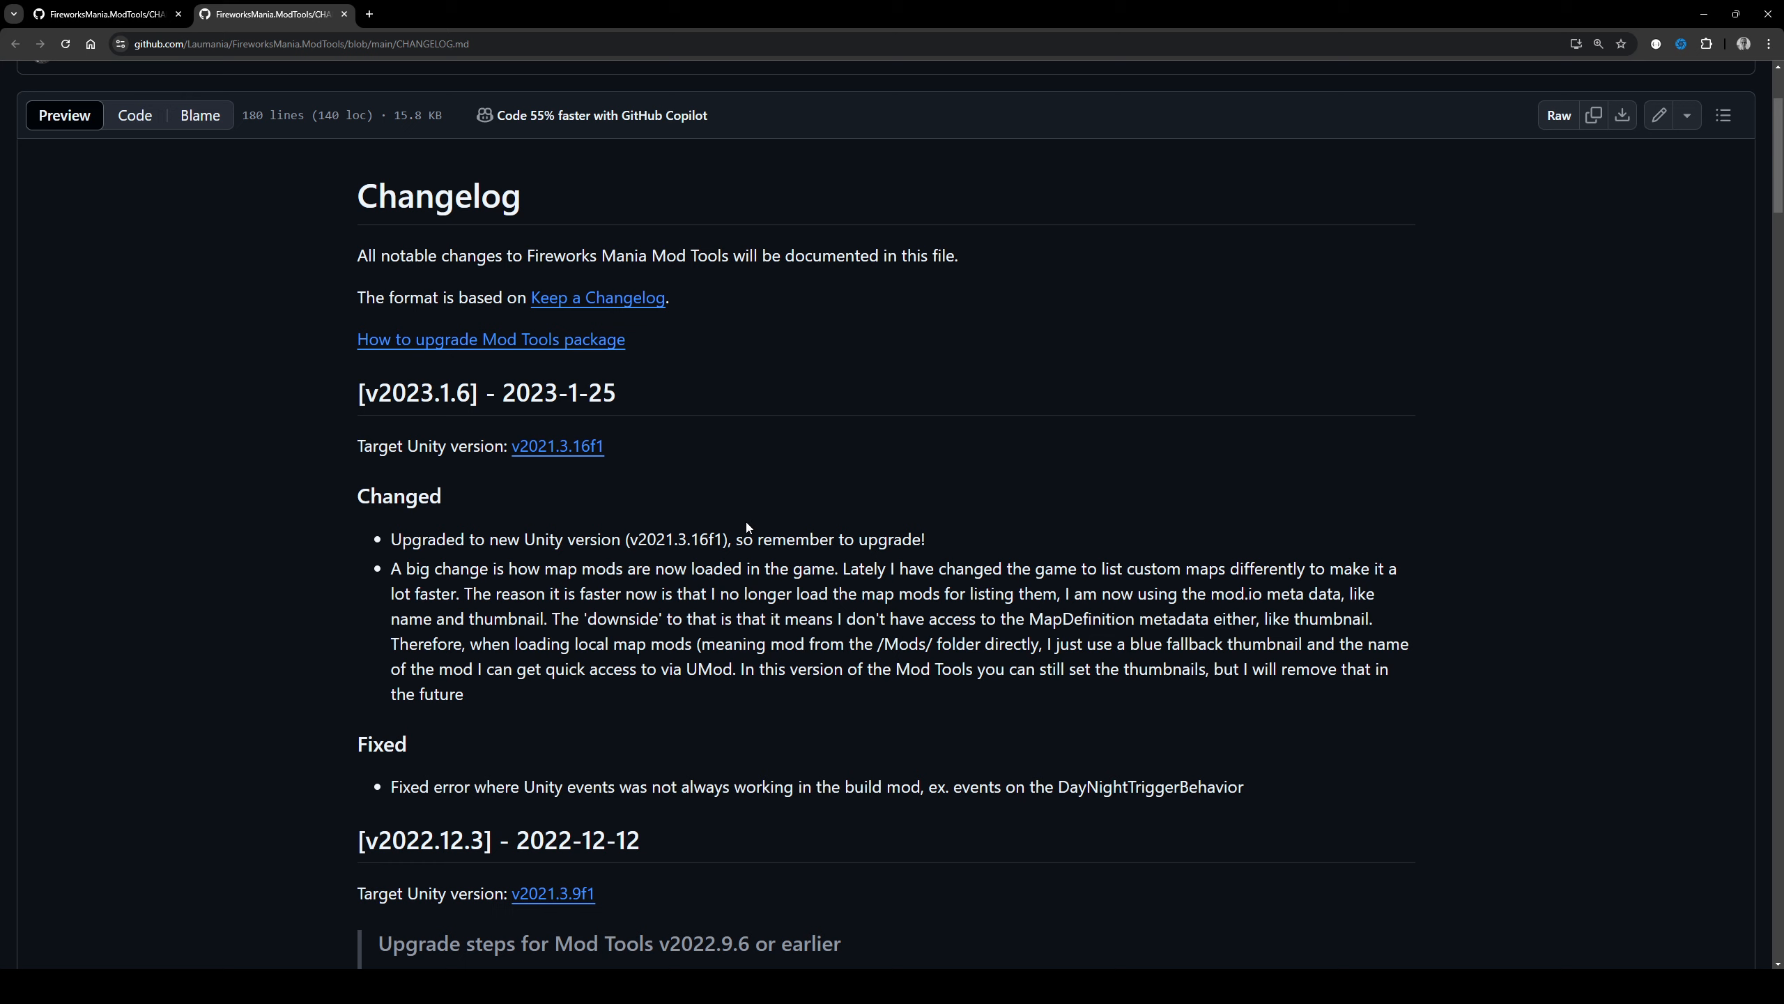
{"action": "left_click_drag", "start_coordinate": [370, 391], "coordinate": [469, 394]}
{"action": "left_click", "coordinate": [413, 393]}
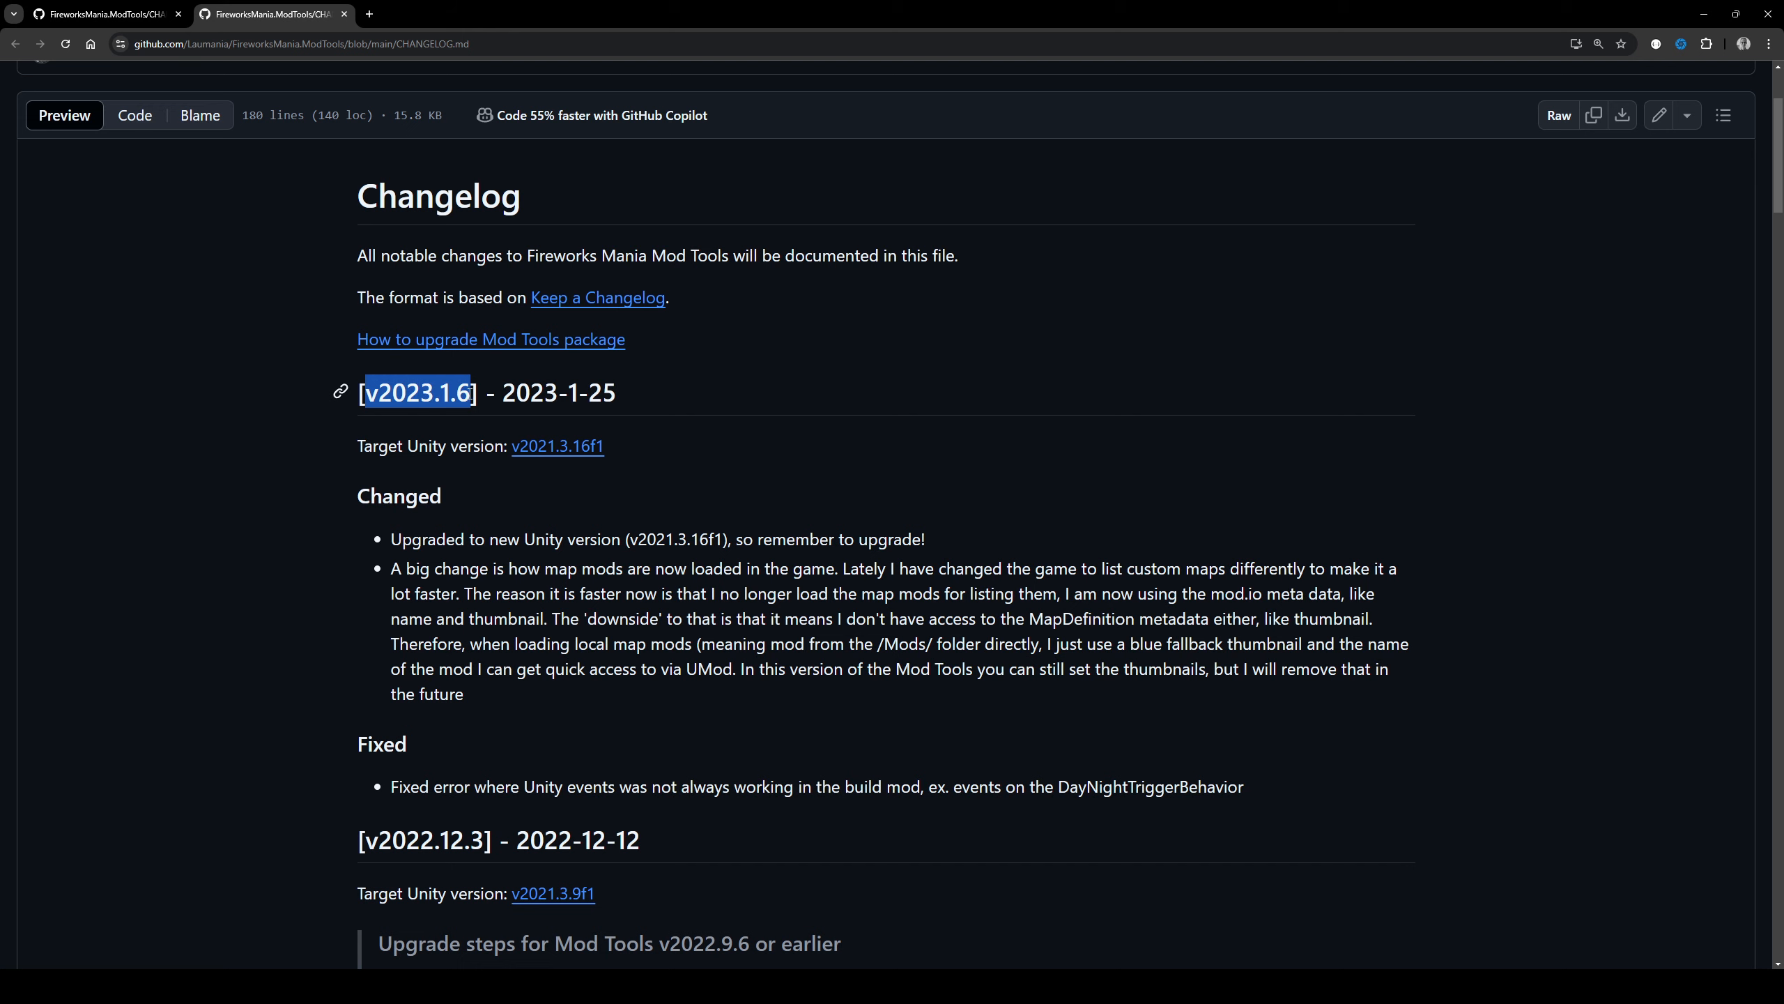
{"action": "left_click", "coordinate": [121, 16]}
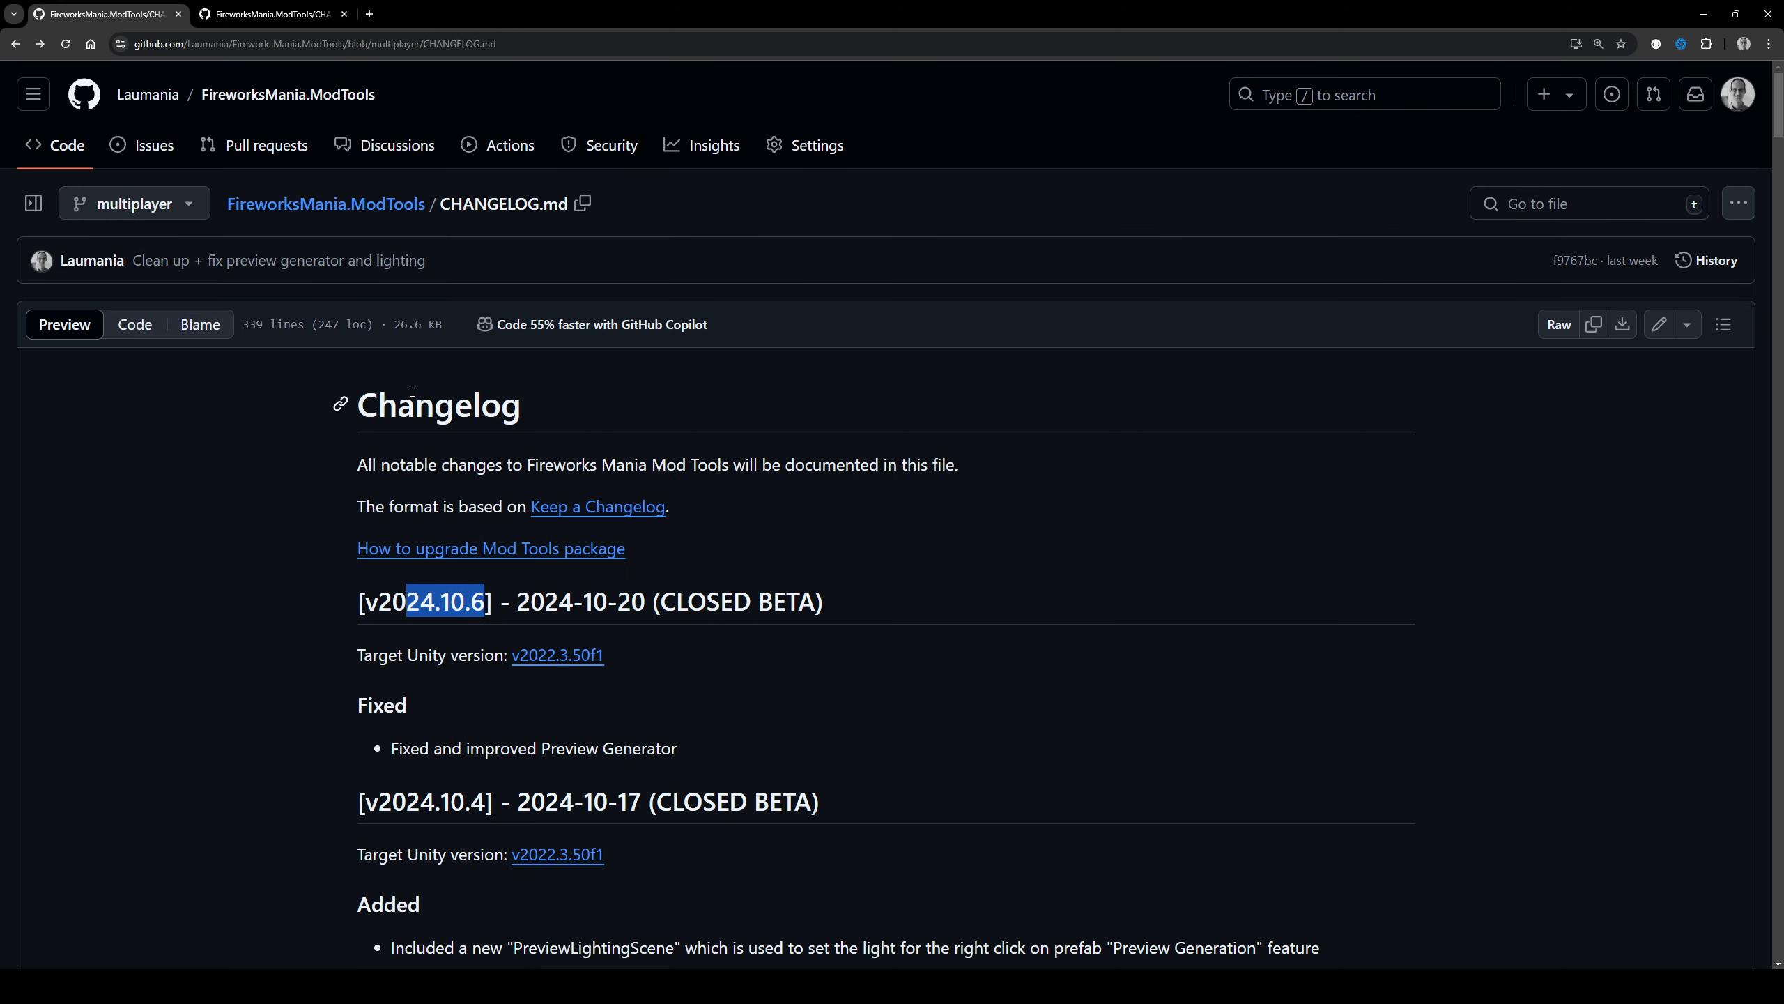
{"action": "left_click", "coordinate": [402, 606]}
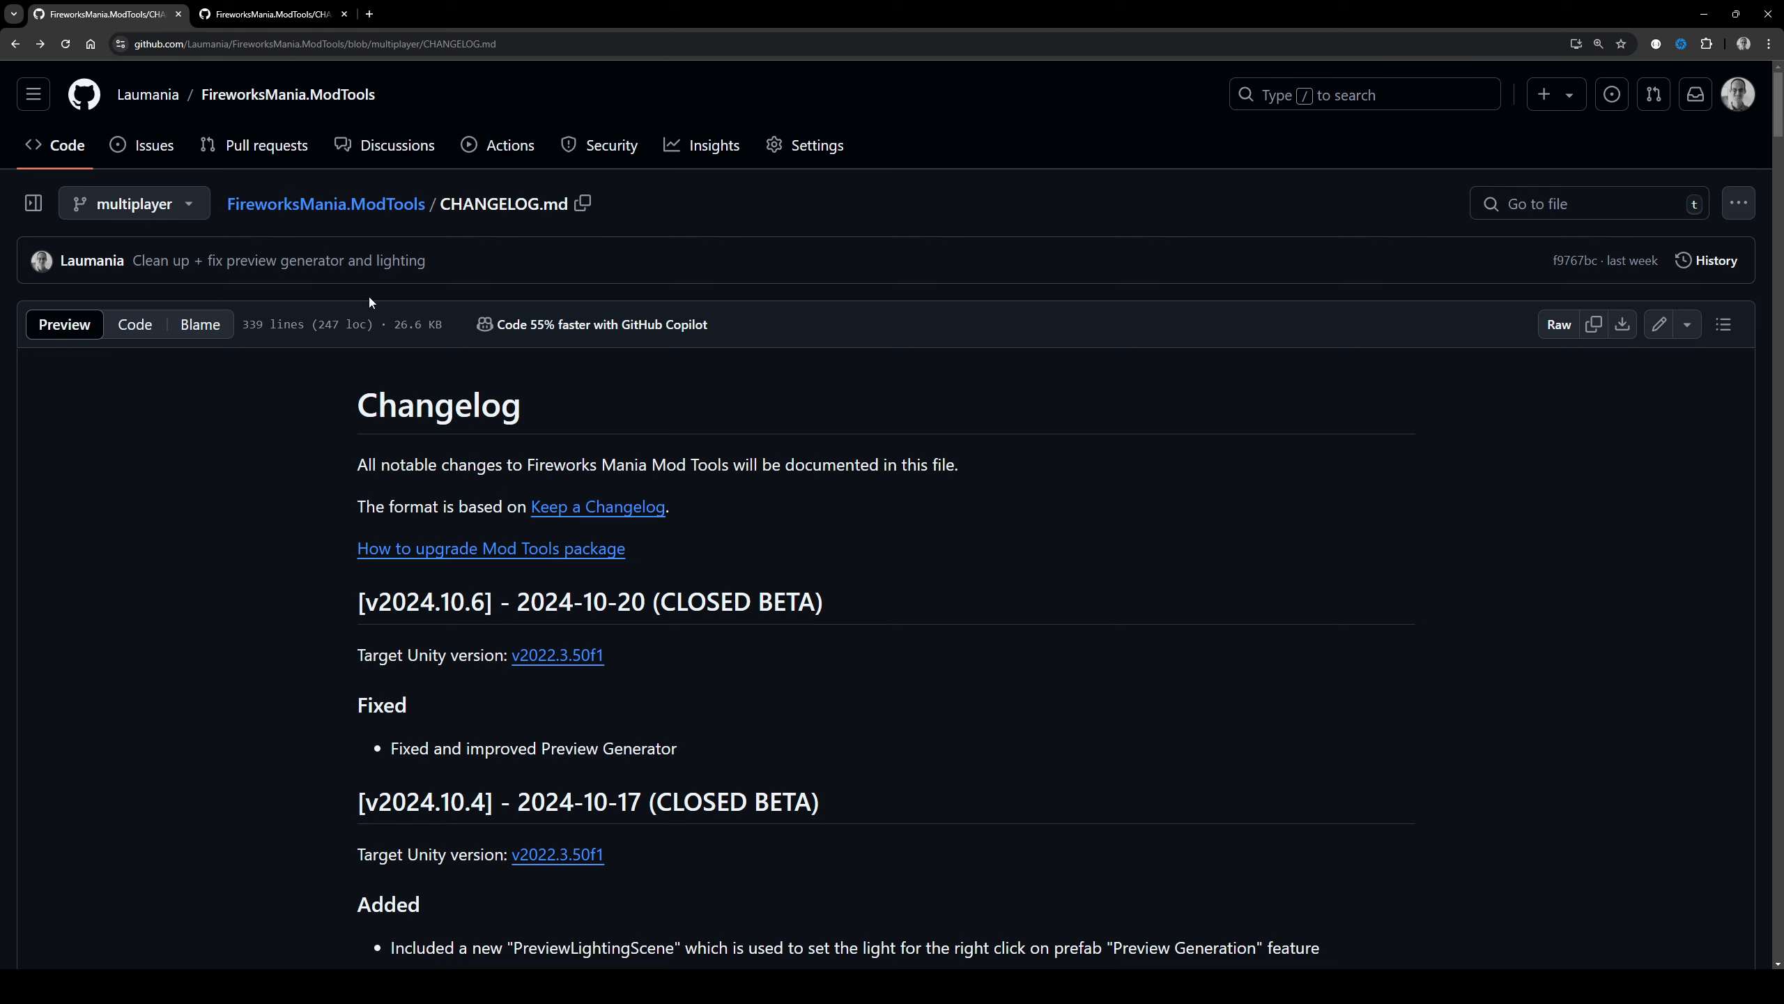
- Open CHANGELOG.md from the multiplayer branch's file list and check the target Unity version of the v2024.10.6 entry
{"action": "left_click", "coordinate": [60, 145]}
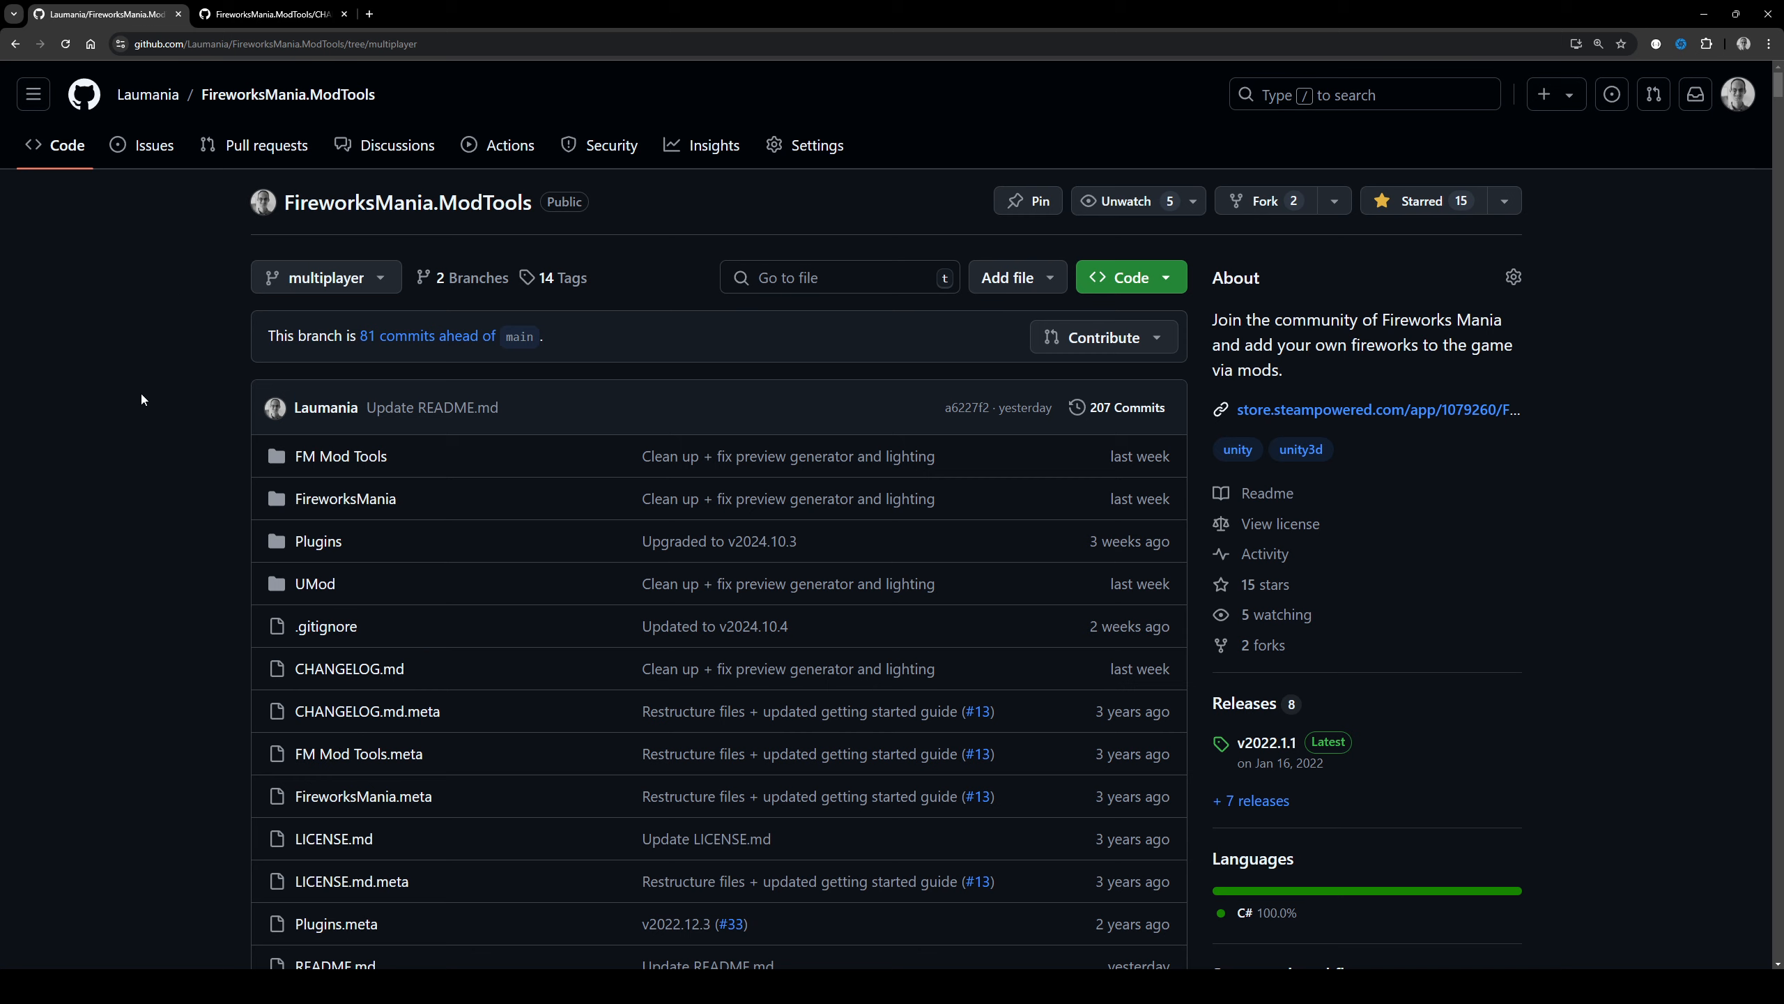
{"action": "scroll", "coordinate": [141, 380], "scroll_direction": "down", "scroll_amount": 2}
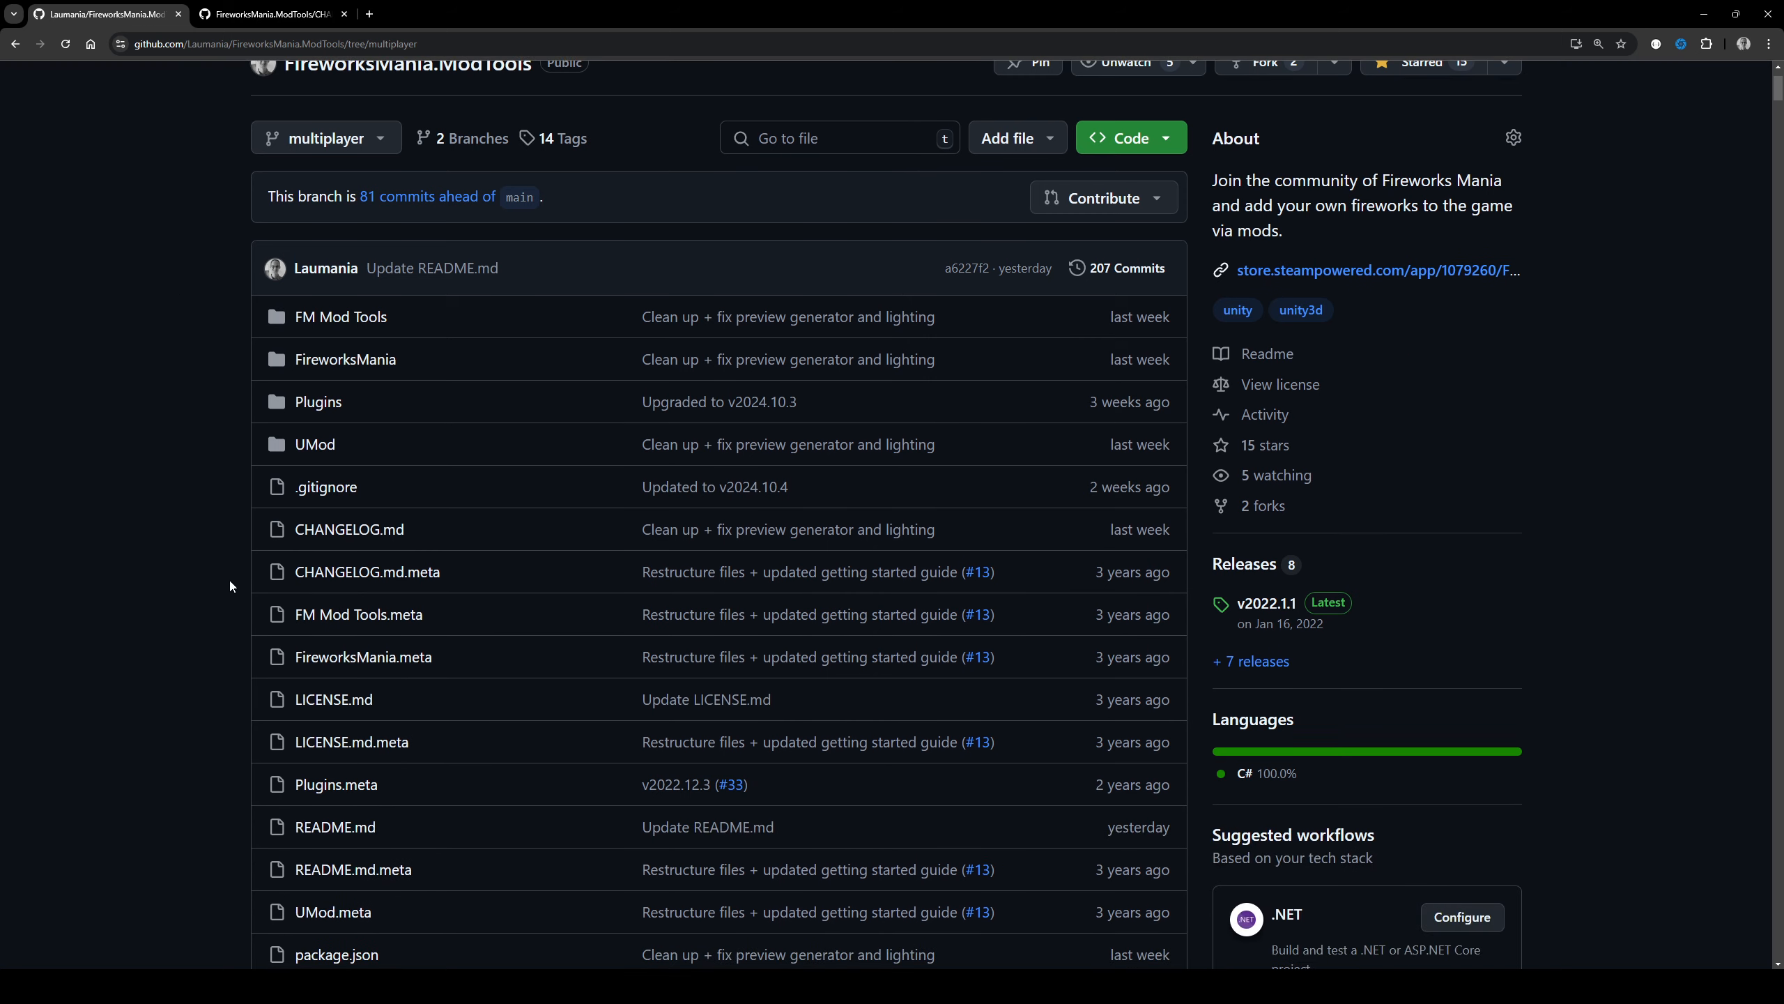
{"action": "left_click", "coordinate": [339, 531]}
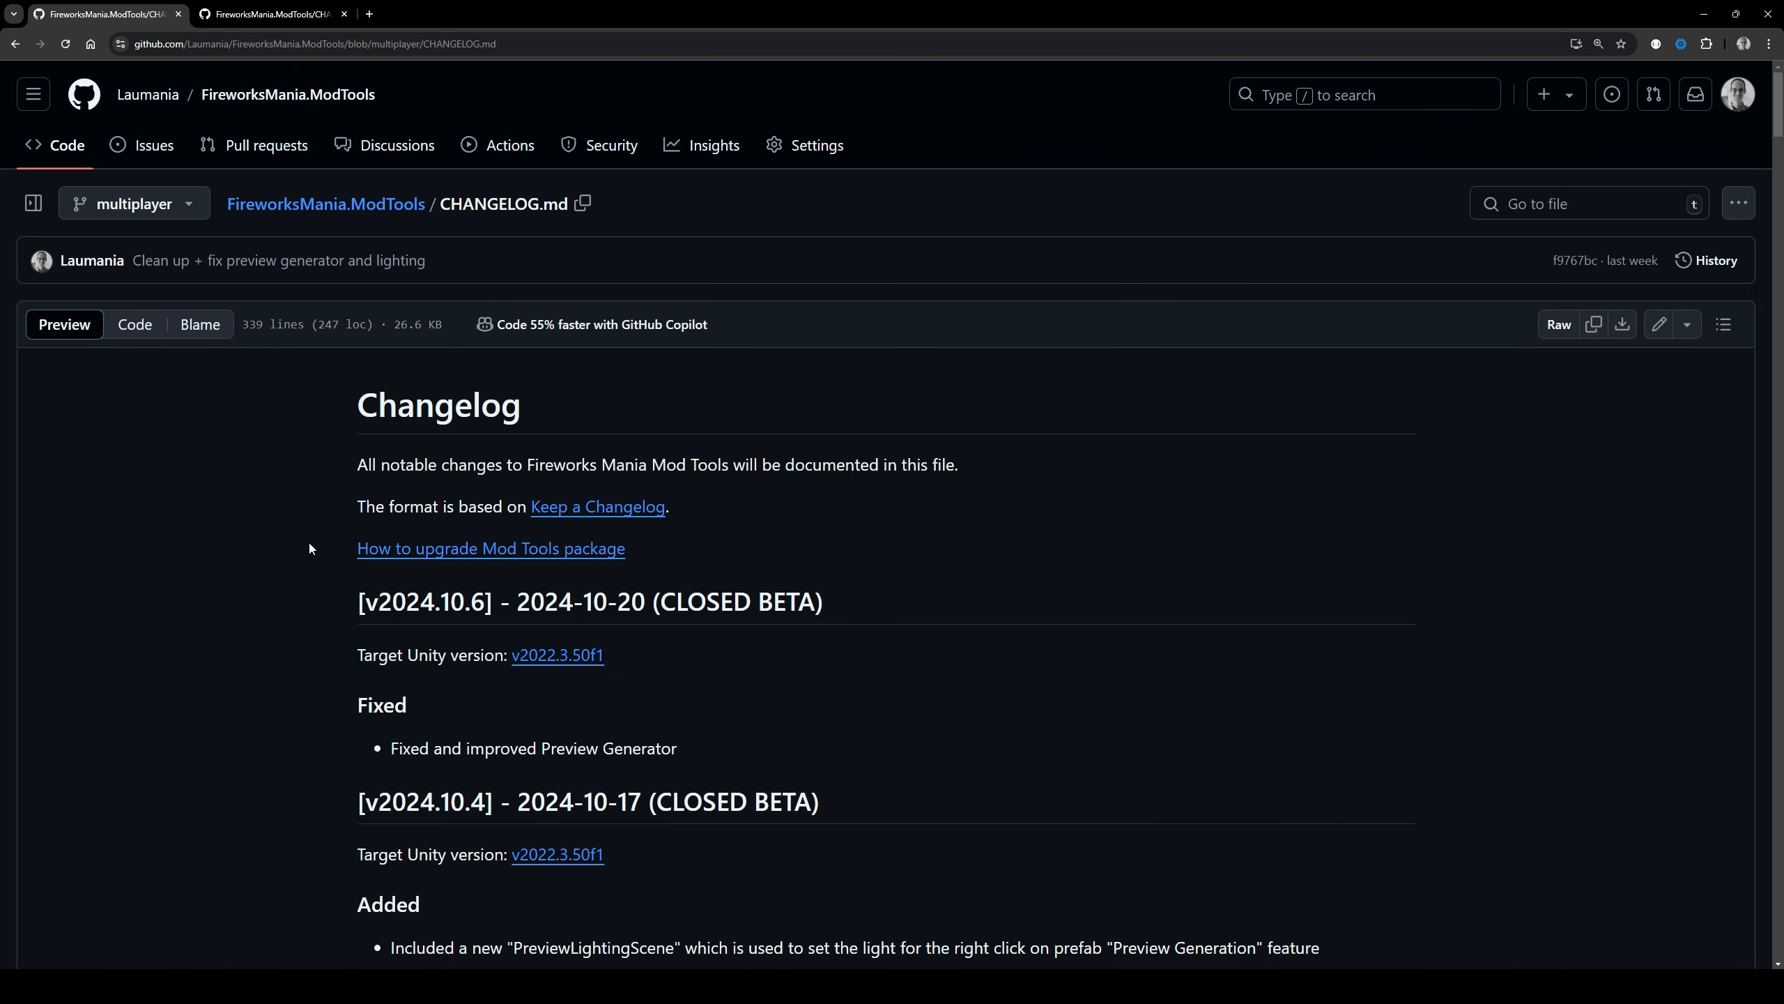
{"action": "scroll", "coordinate": [302, 516], "scroll_direction": "down", "scroll_amount": 1}
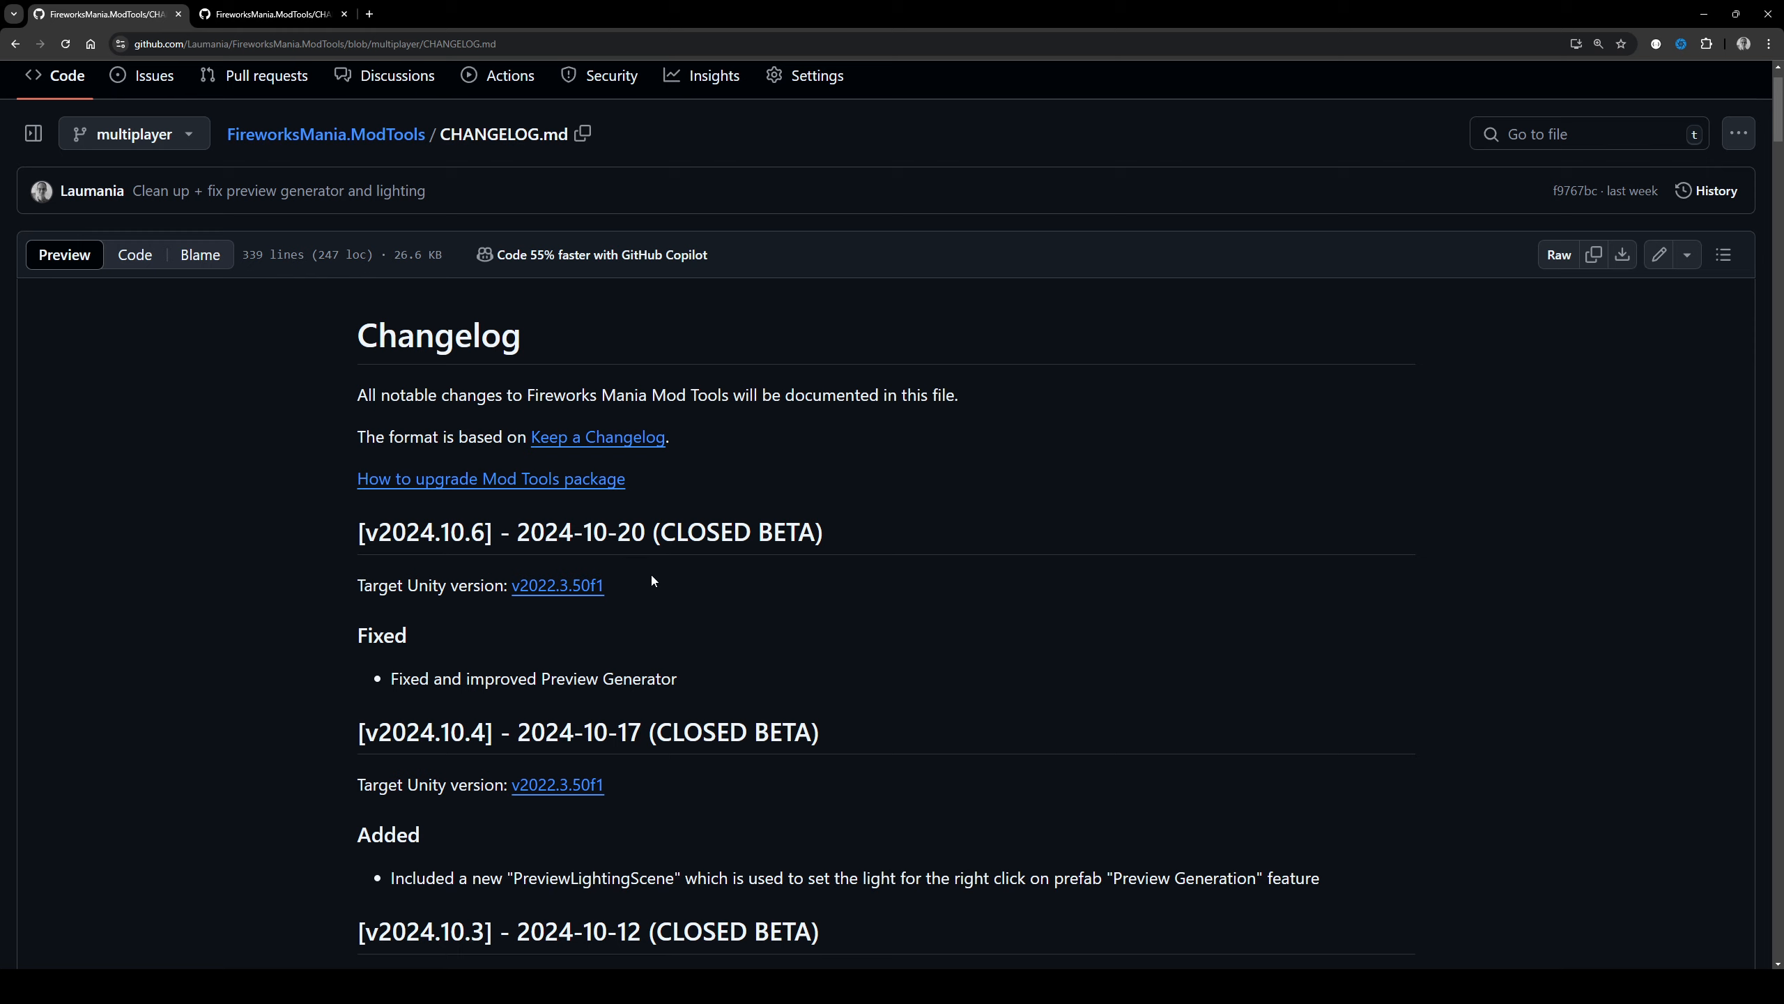
{"action": "left_click_drag", "start_coordinate": [341, 531], "coordinate": [515, 586]}
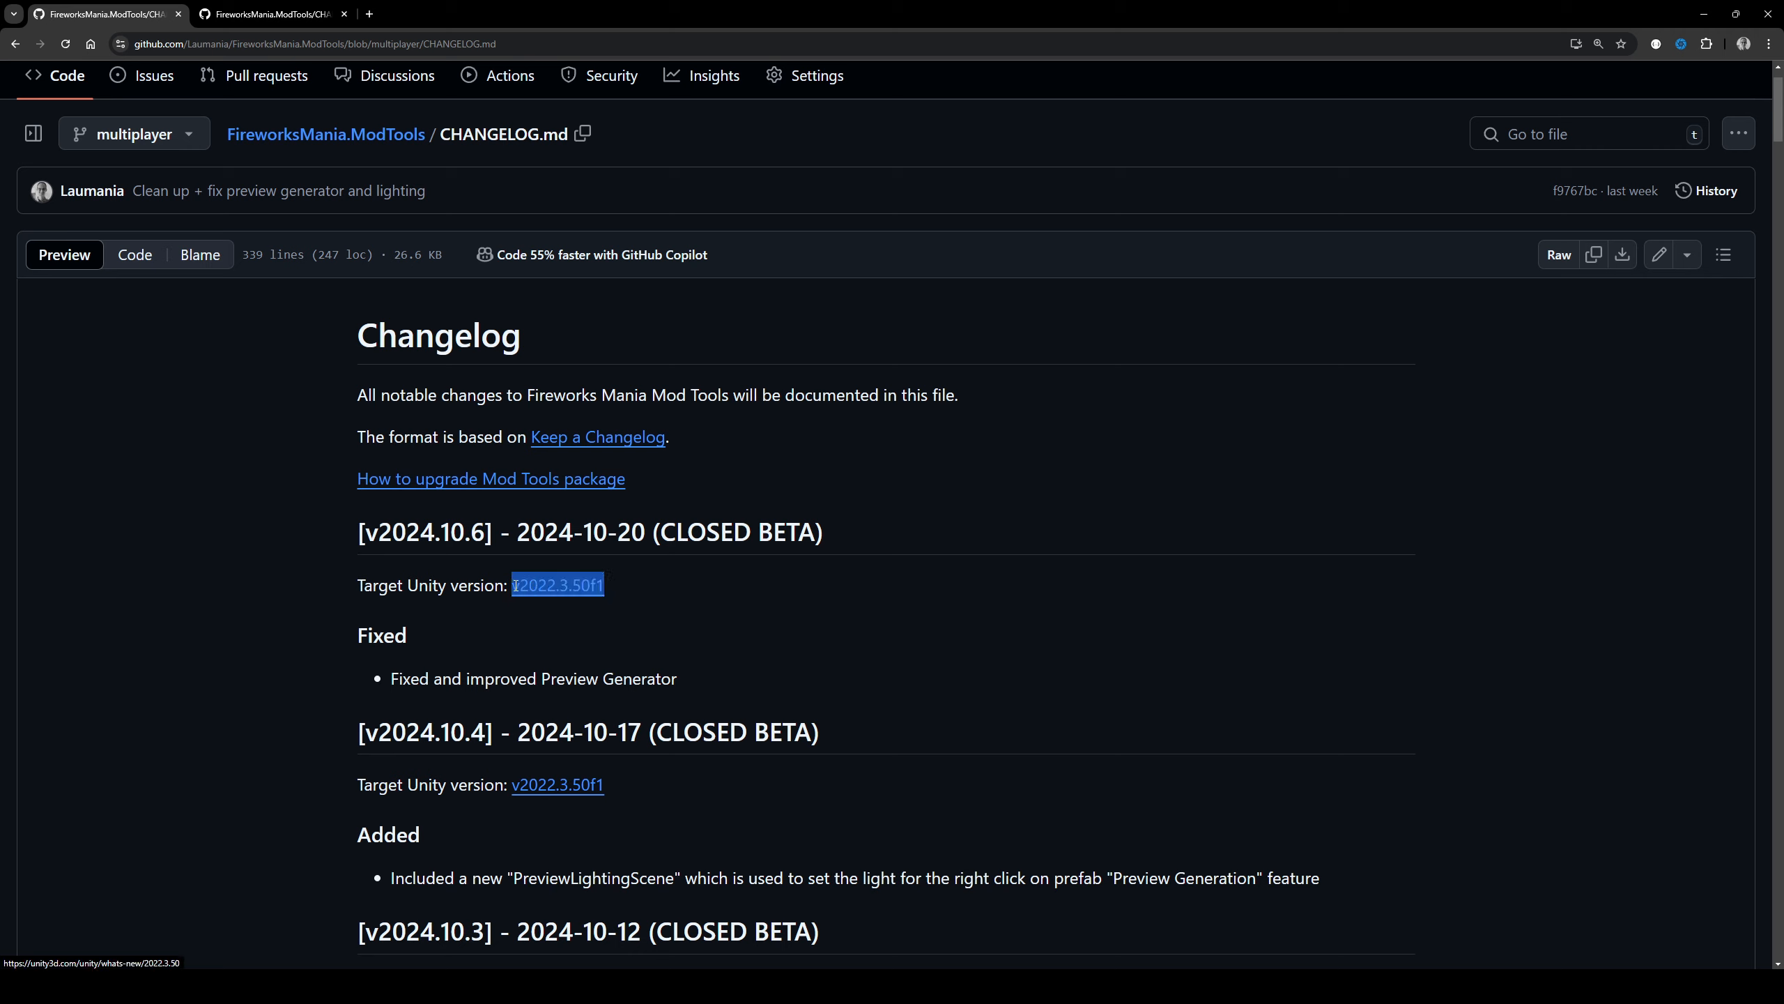
{"action": "left_click", "coordinate": [658, 594]}
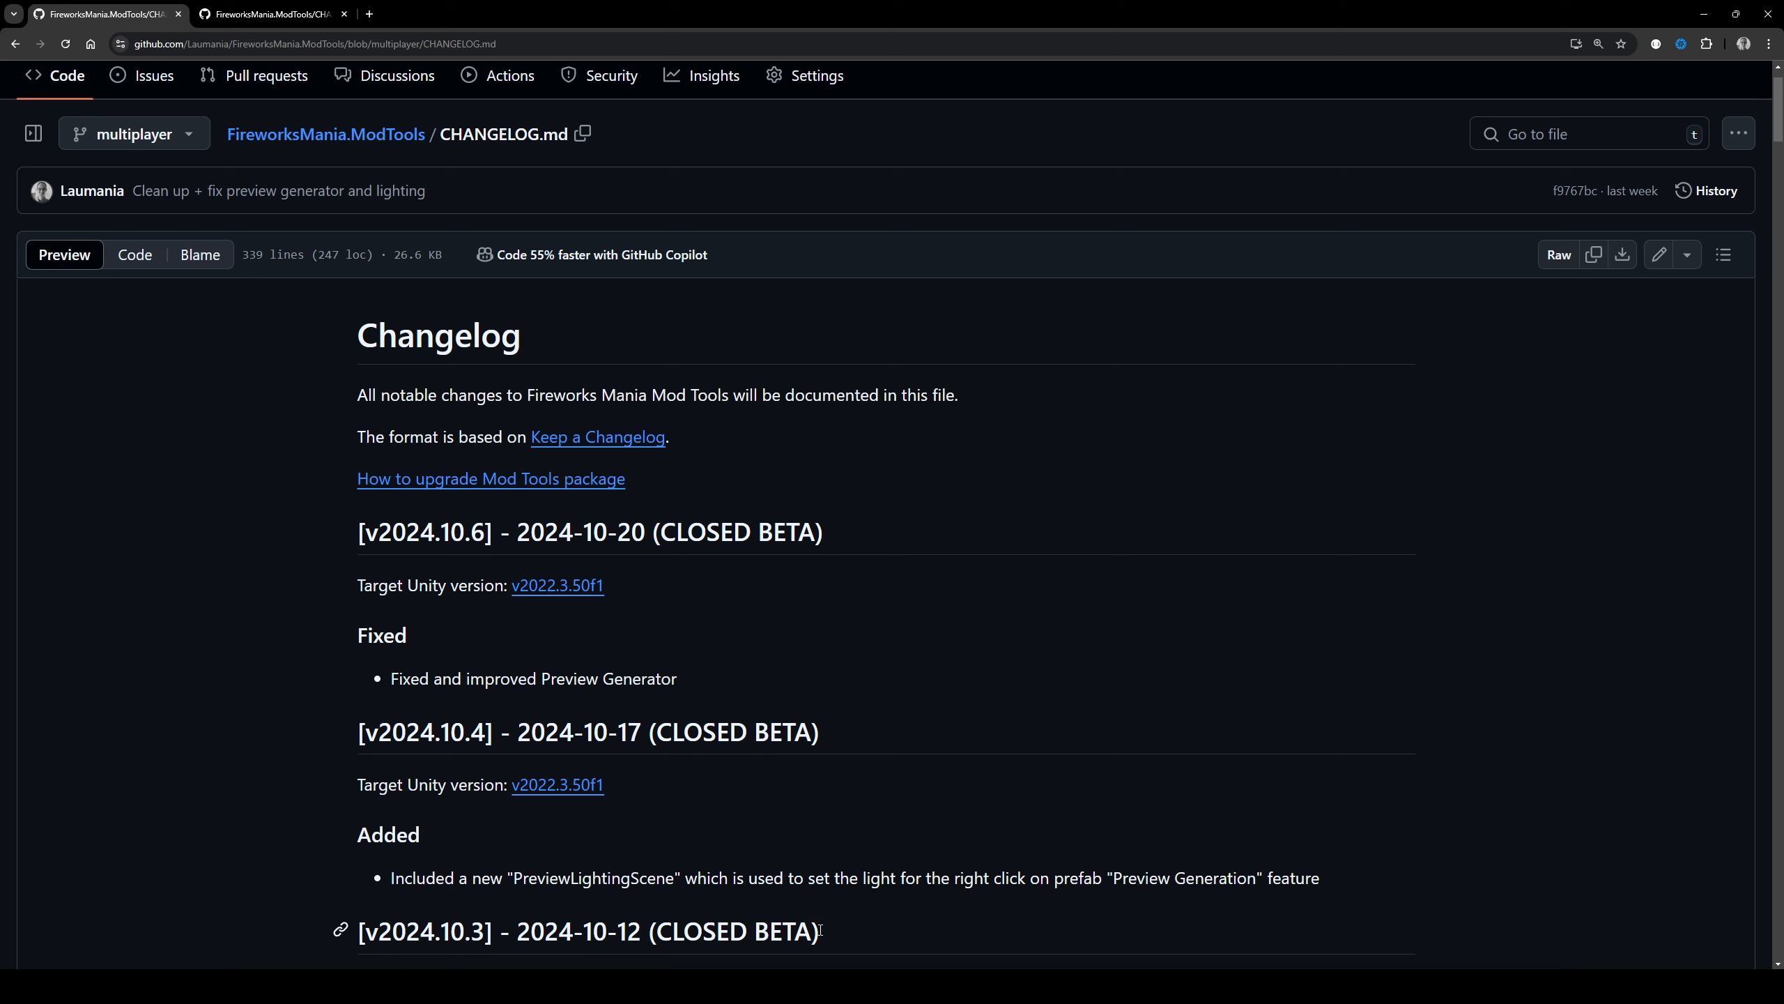
- Check the target Unity version of the v2023.1.6 entry in the main branch changelog
{"action": "left_click", "coordinate": [435, 988]}
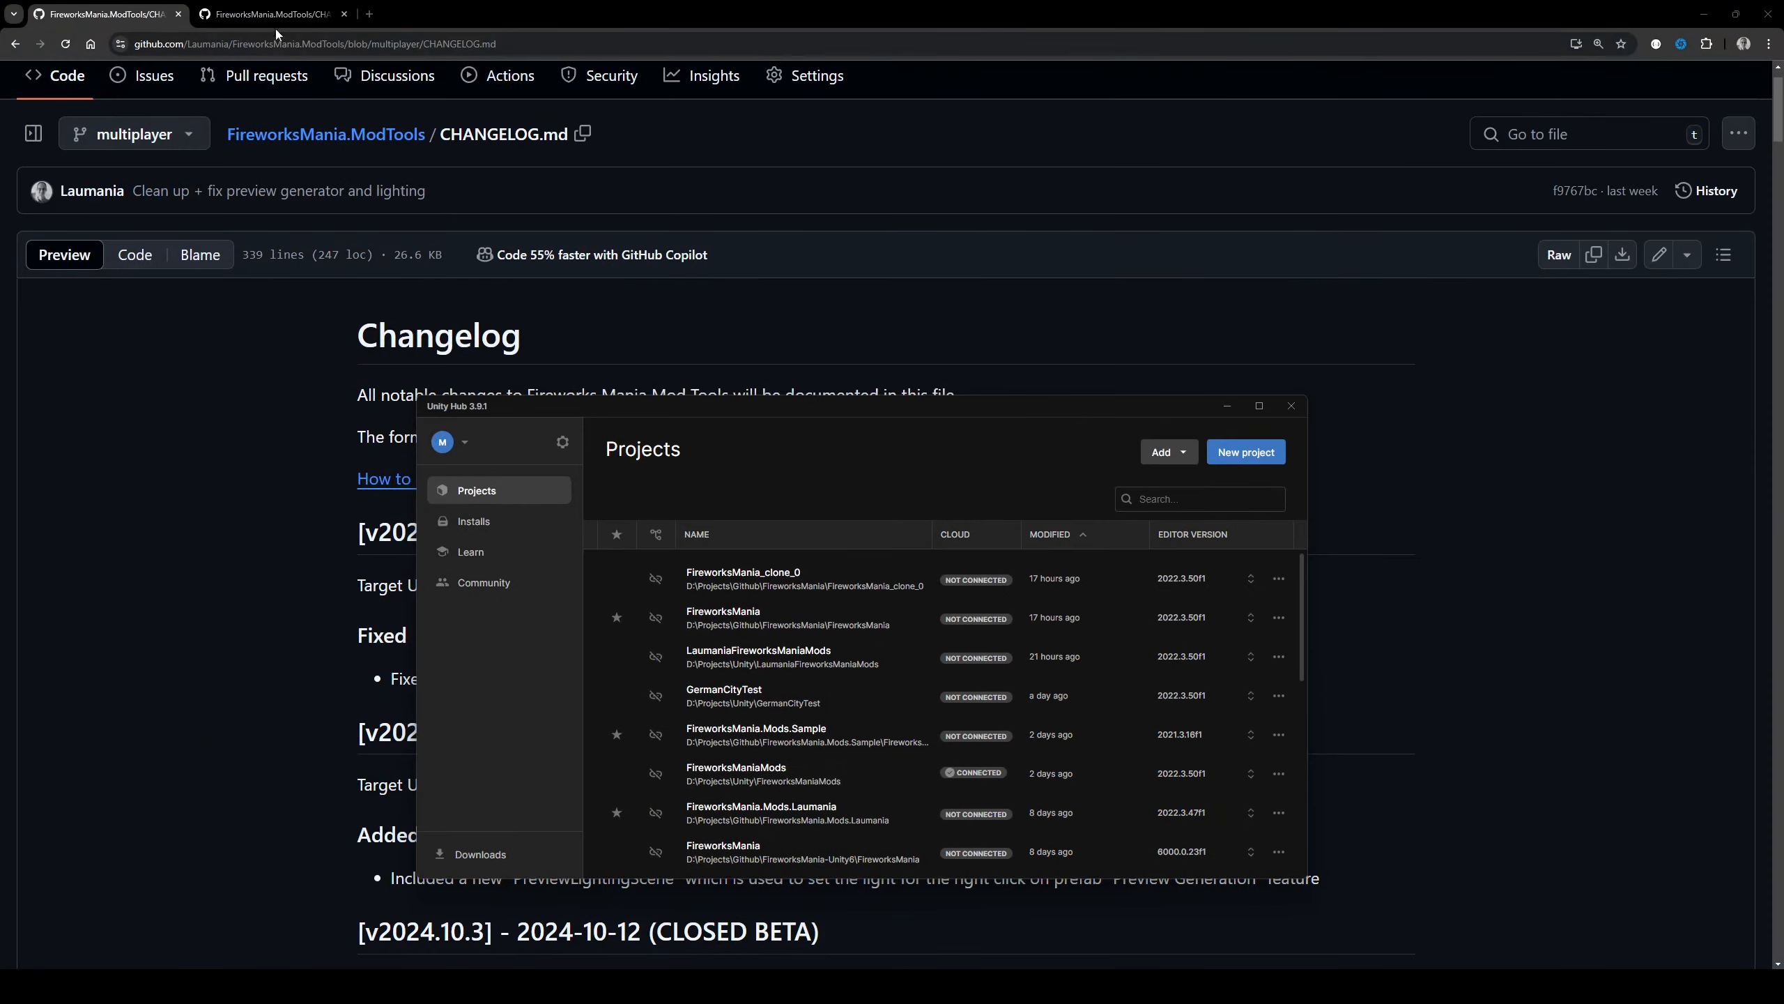
{"action": "left_click", "coordinate": [267, 14]}
{"action": "left_click", "coordinate": [632, 461]}
{"action": "left_click_drag", "start_coordinate": [630, 453], "coordinate": [515, 450]}
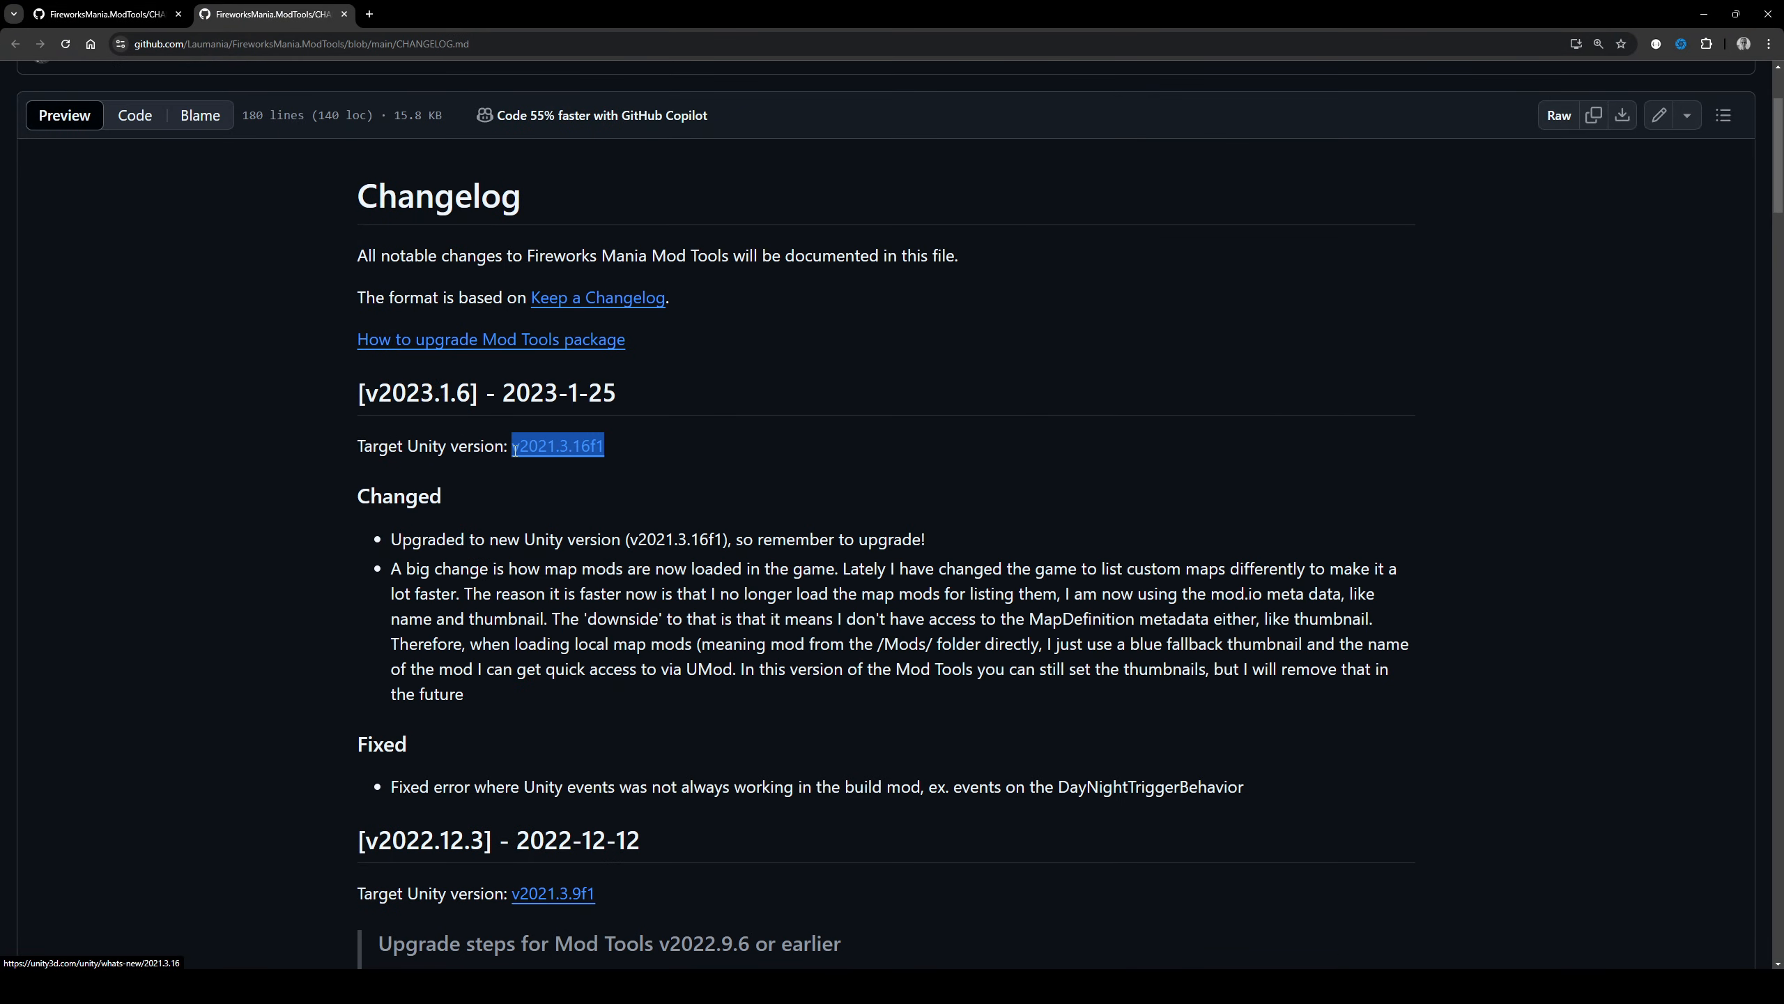
{"action": "left_click_drag", "start_coordinate": [366, 392], "coordinate": [469, 392]}
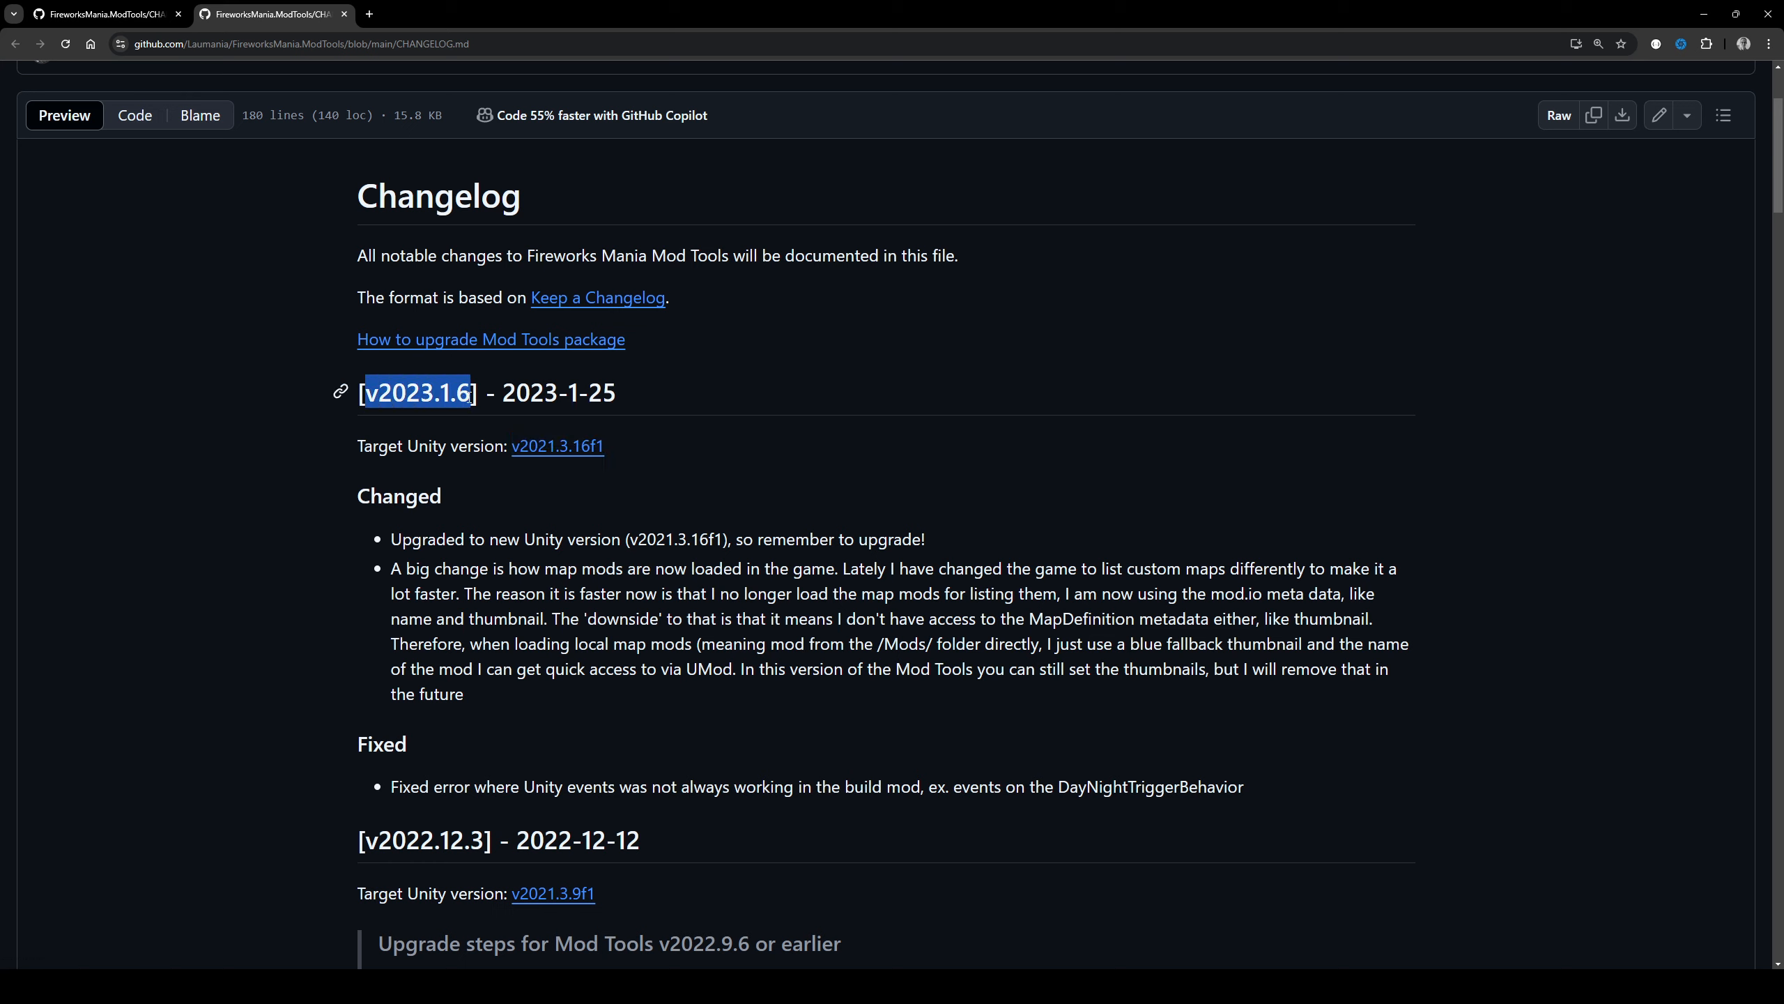
- Return to the multiplayer branch changelog and review the newest entry's release number and target Unity version
{"action": "left_click", "coordinate": [117, 14]}
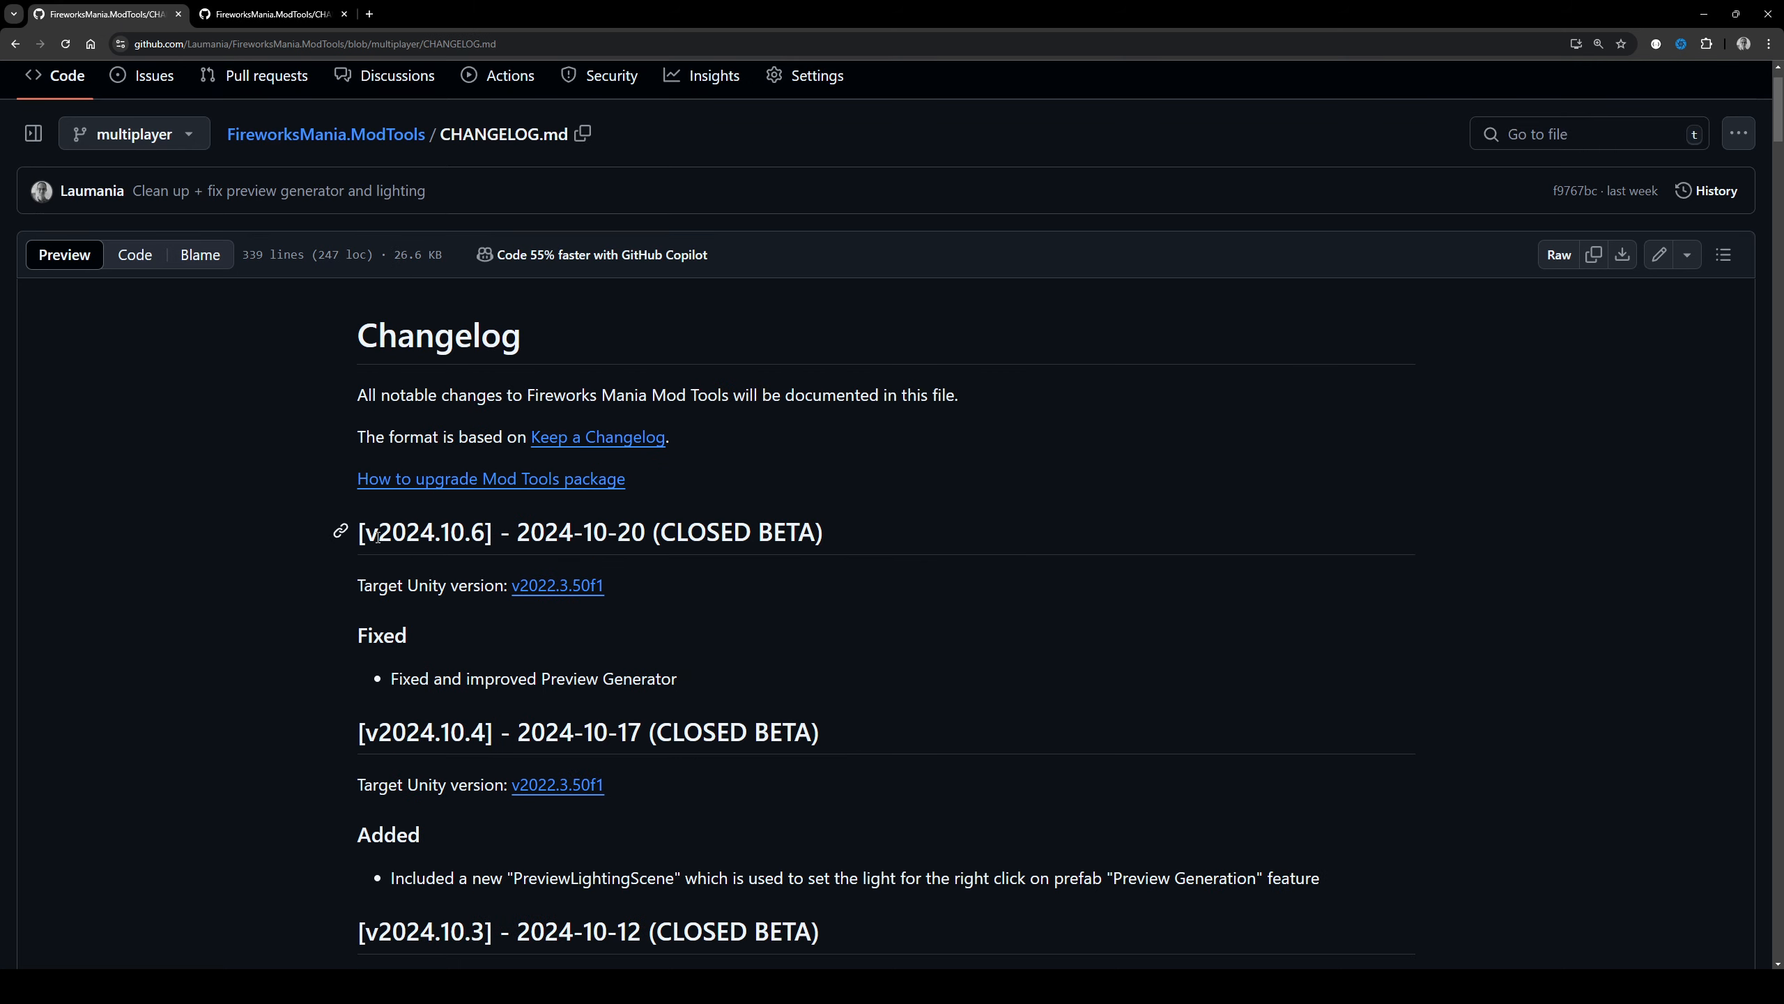
{"action": "left_click_drag", "start_coordinate": [374, 532], "coordinate": [484, 532]}
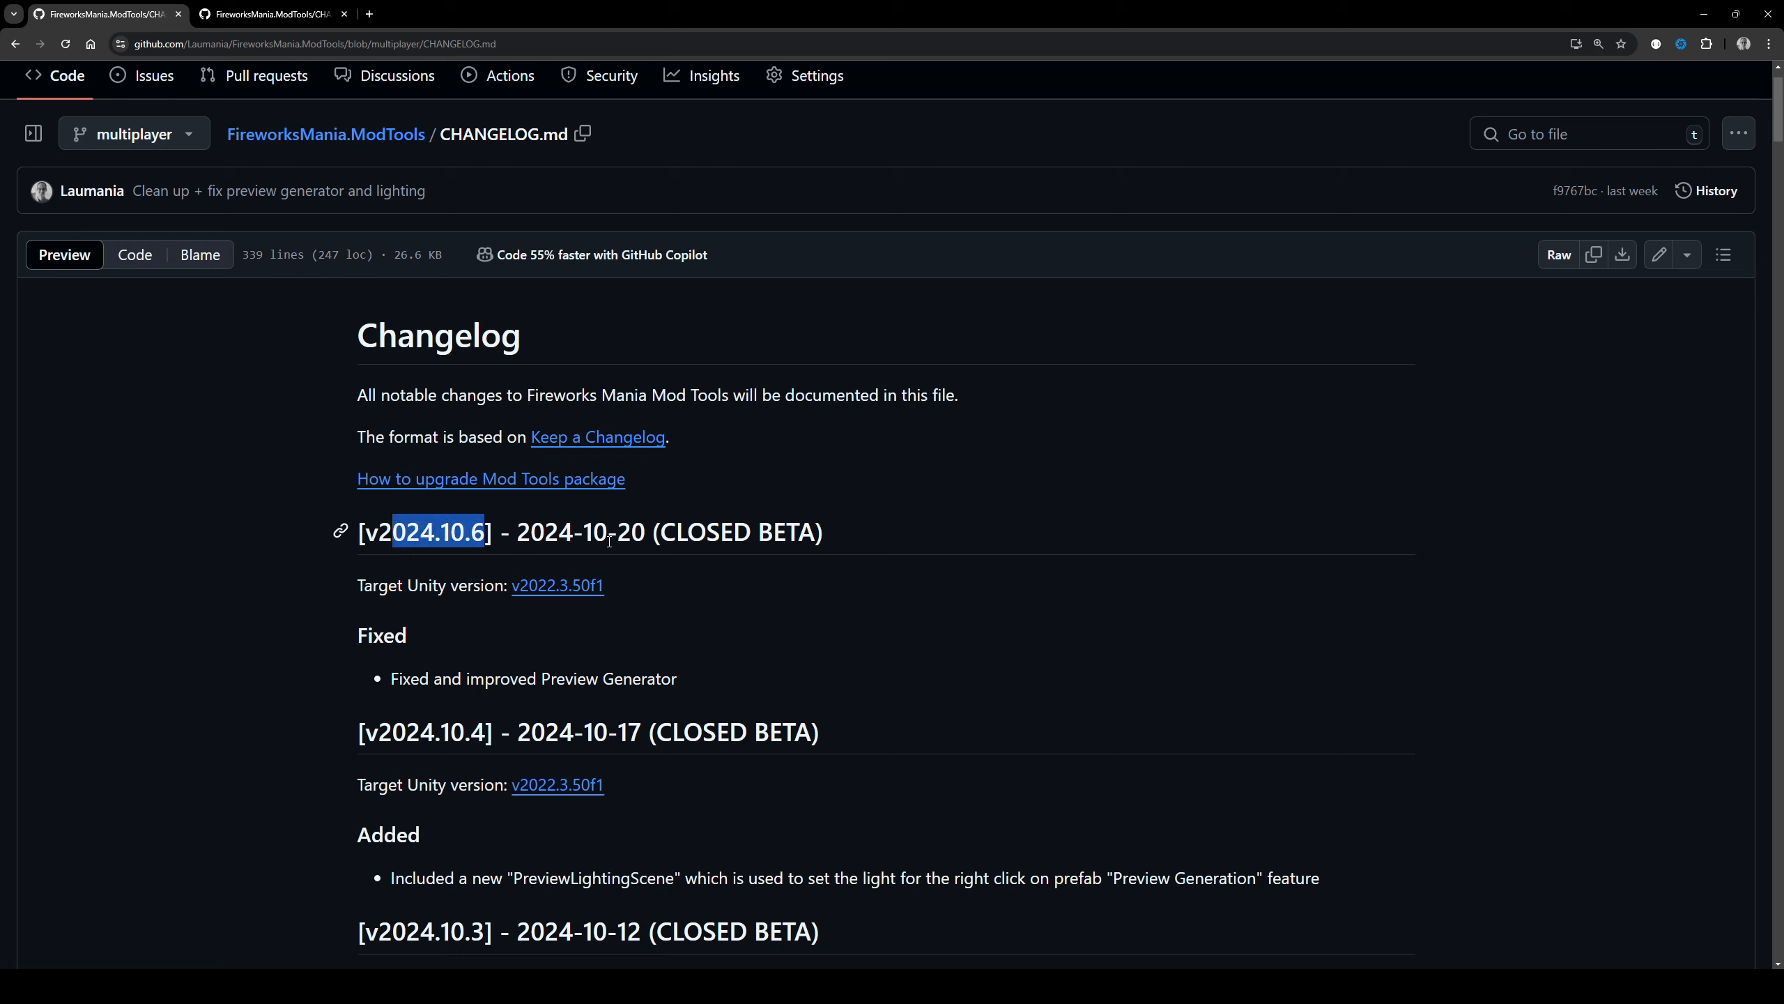
{"action": "left_click", "coordinate": [652, 597]}
{"action": "left_click_drag", "start_coordinate": [606, 585], "coordinate": [513, 586]}
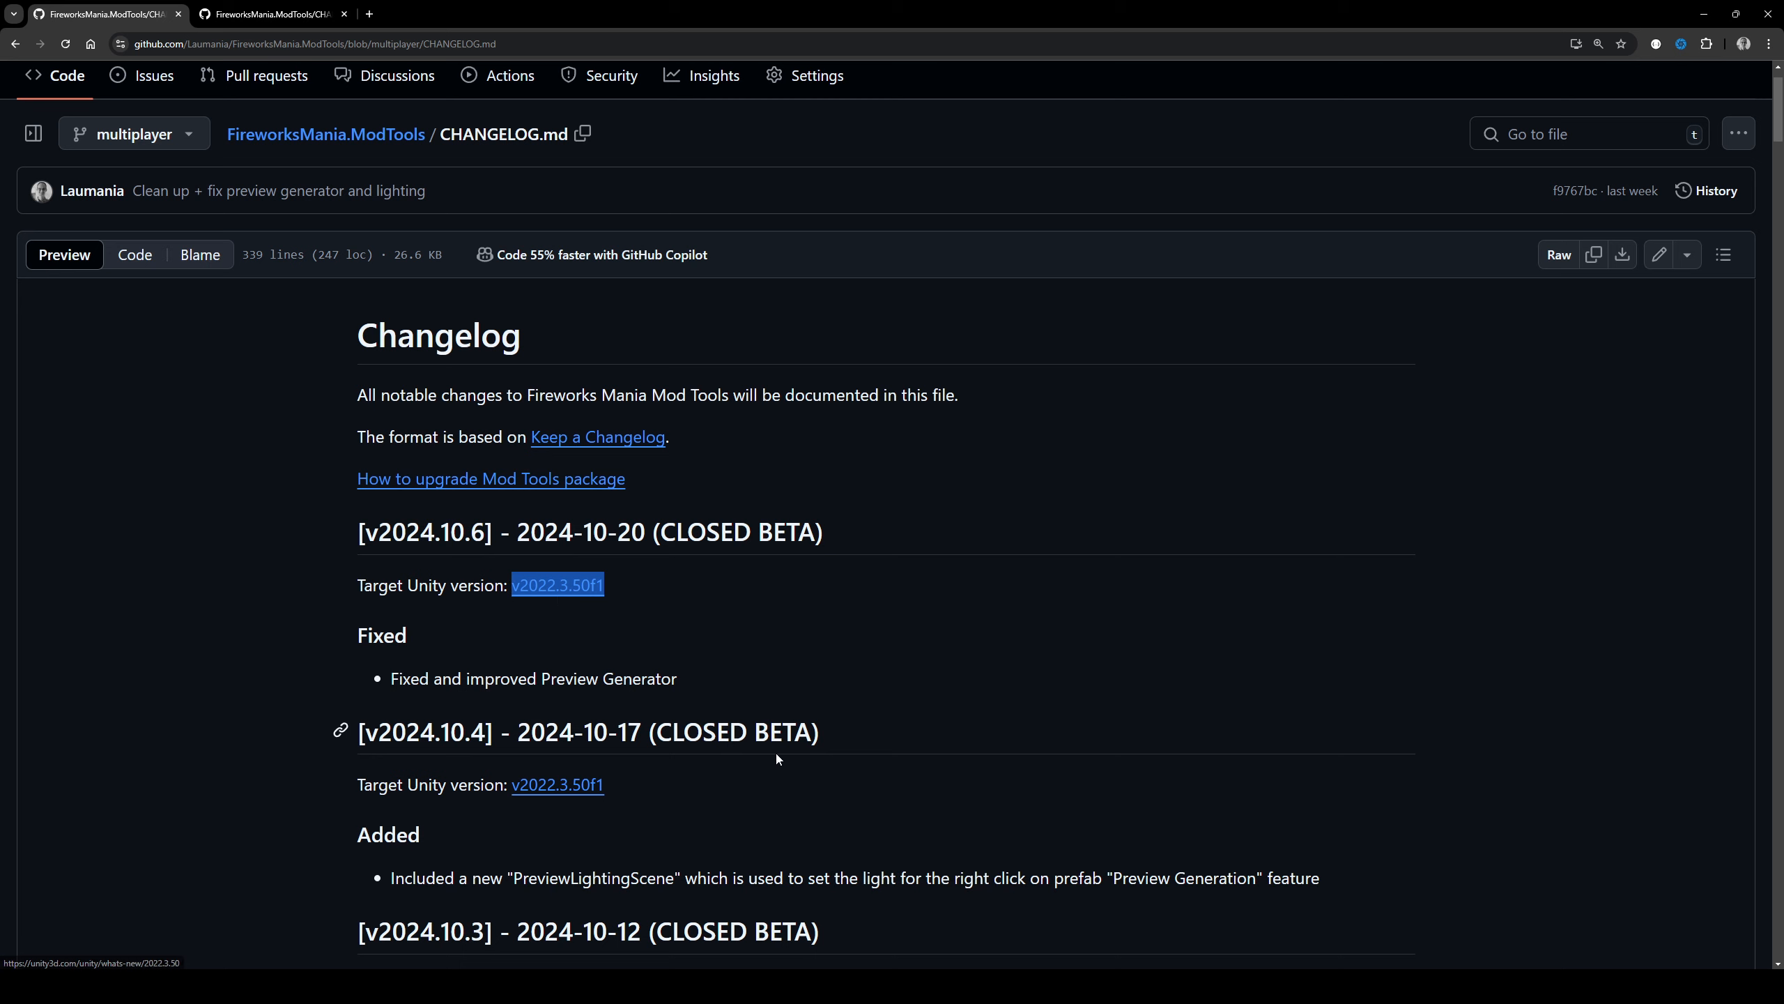
- Switch to Unity Hub and open the FireworksMania.Mods.Sample project
{"action": "key", "text": "alt+Tab"}
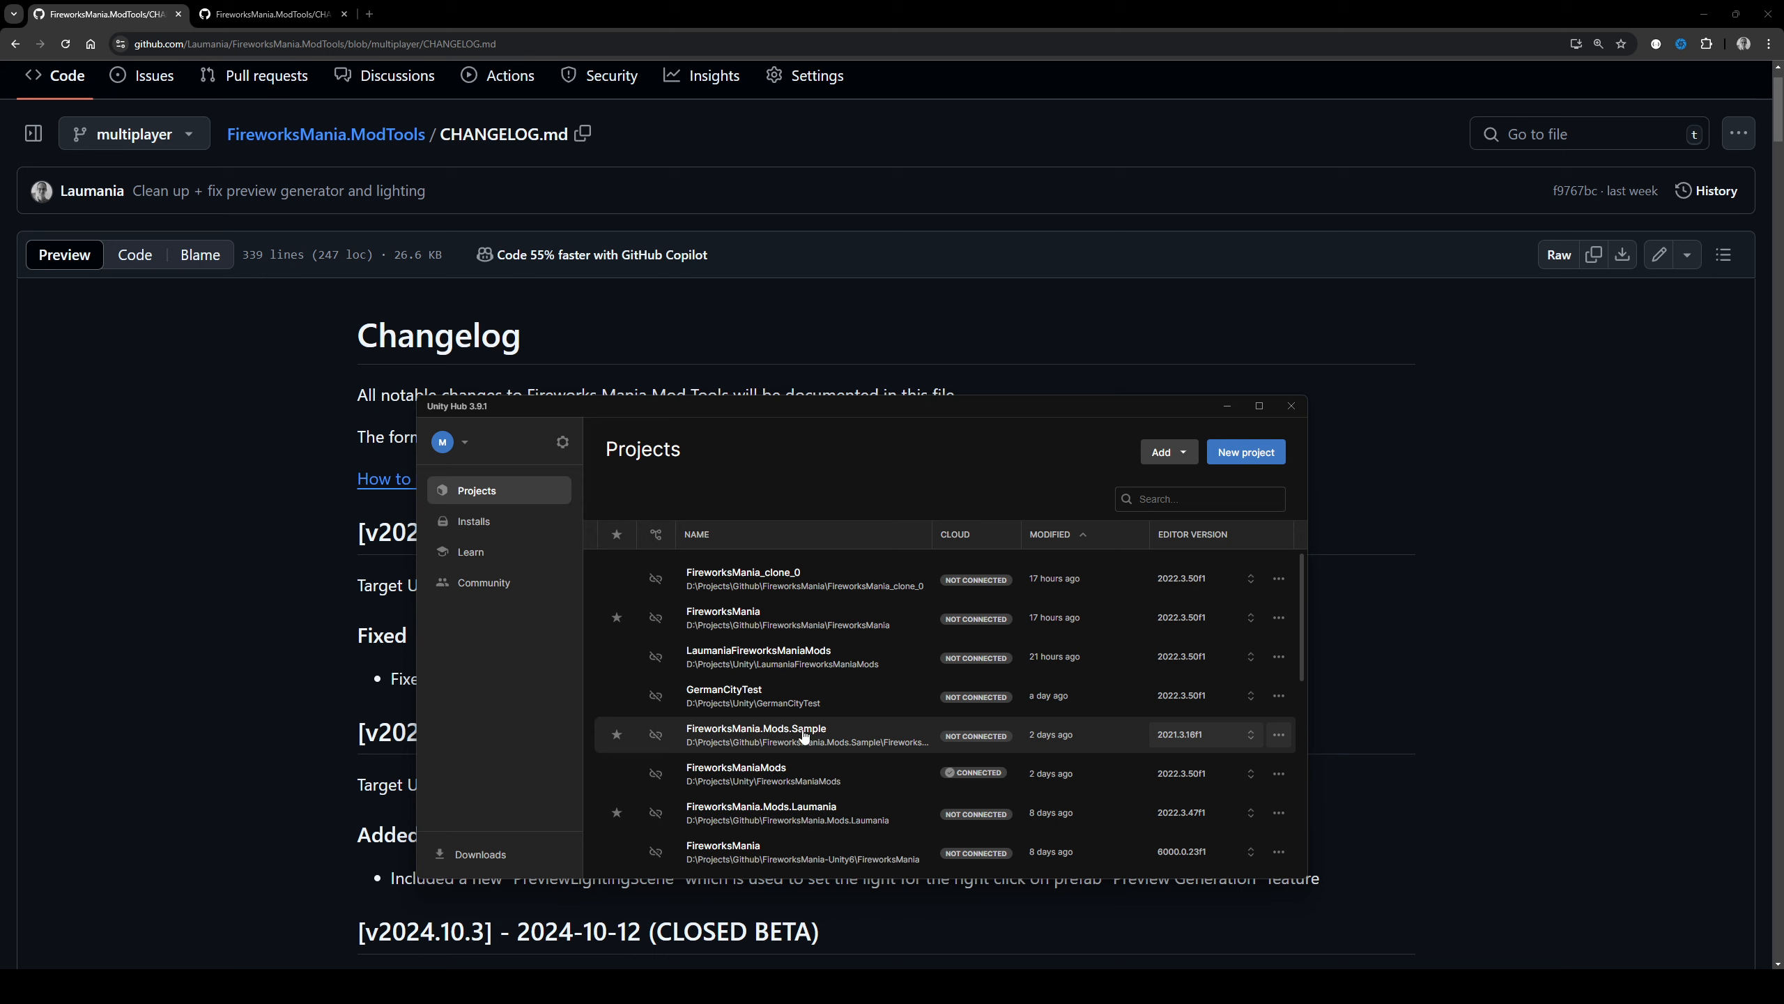
{"action": "left_click", "coordinate": [211, 635]}
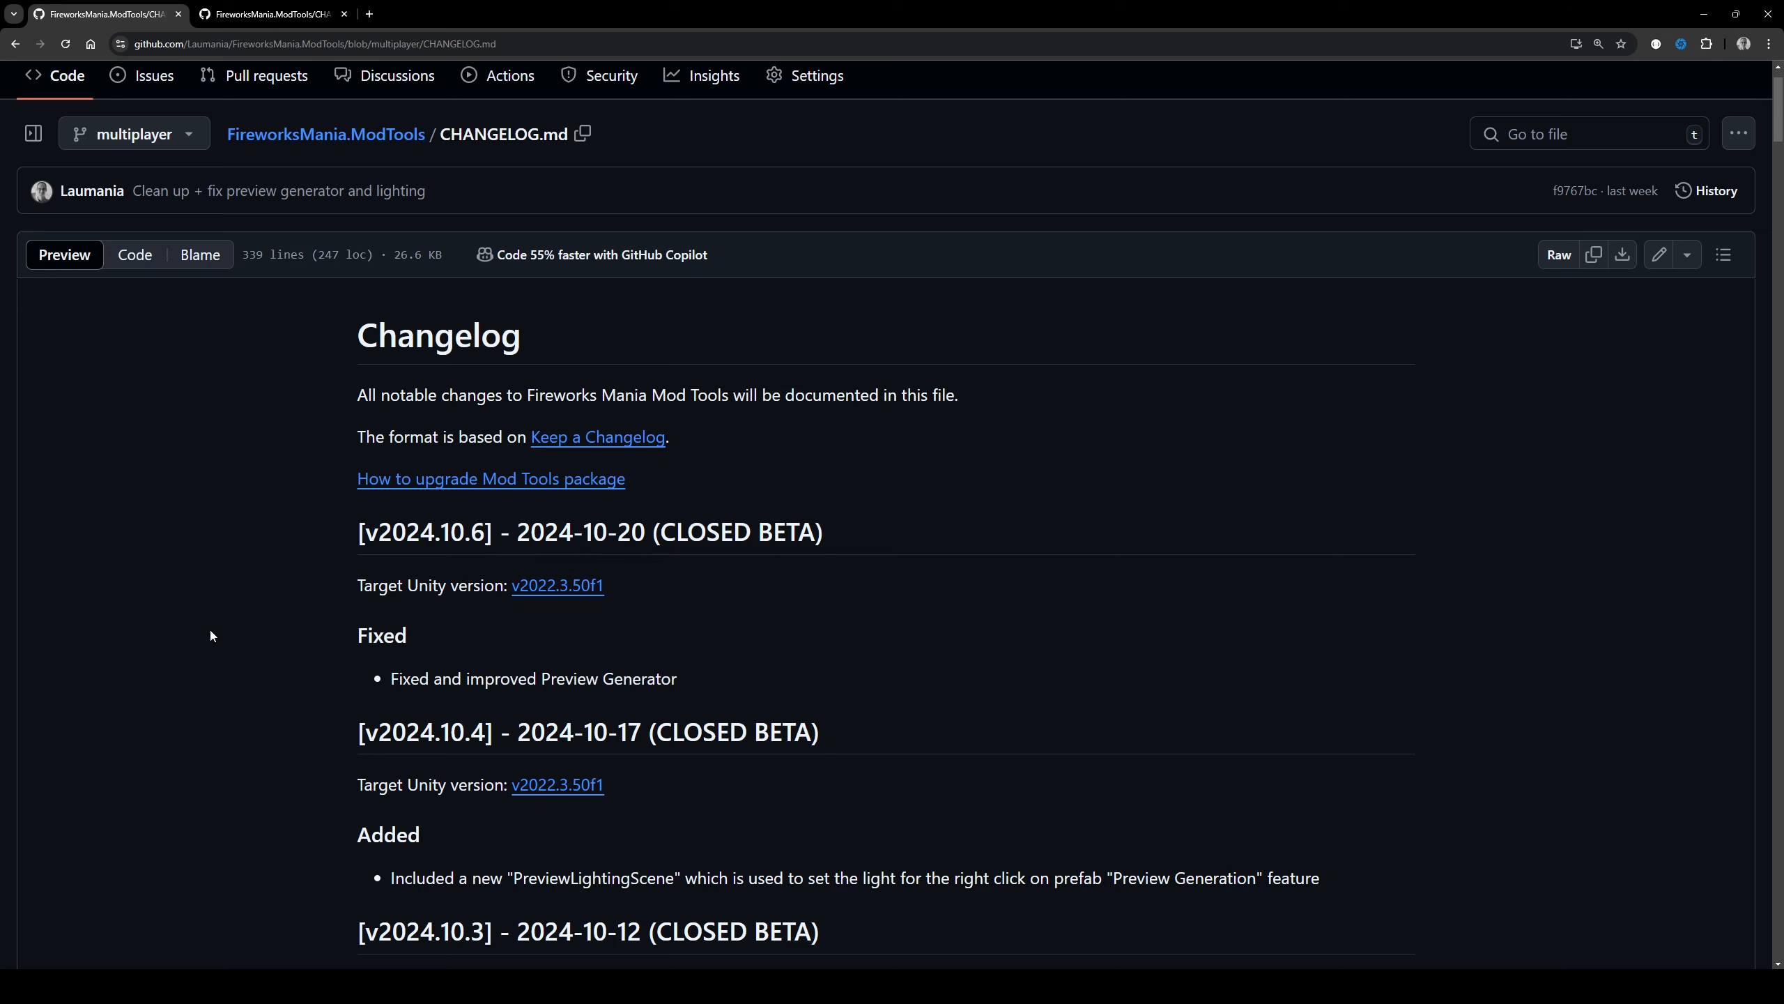
{"action": "key", "text": "alt+Tab"}
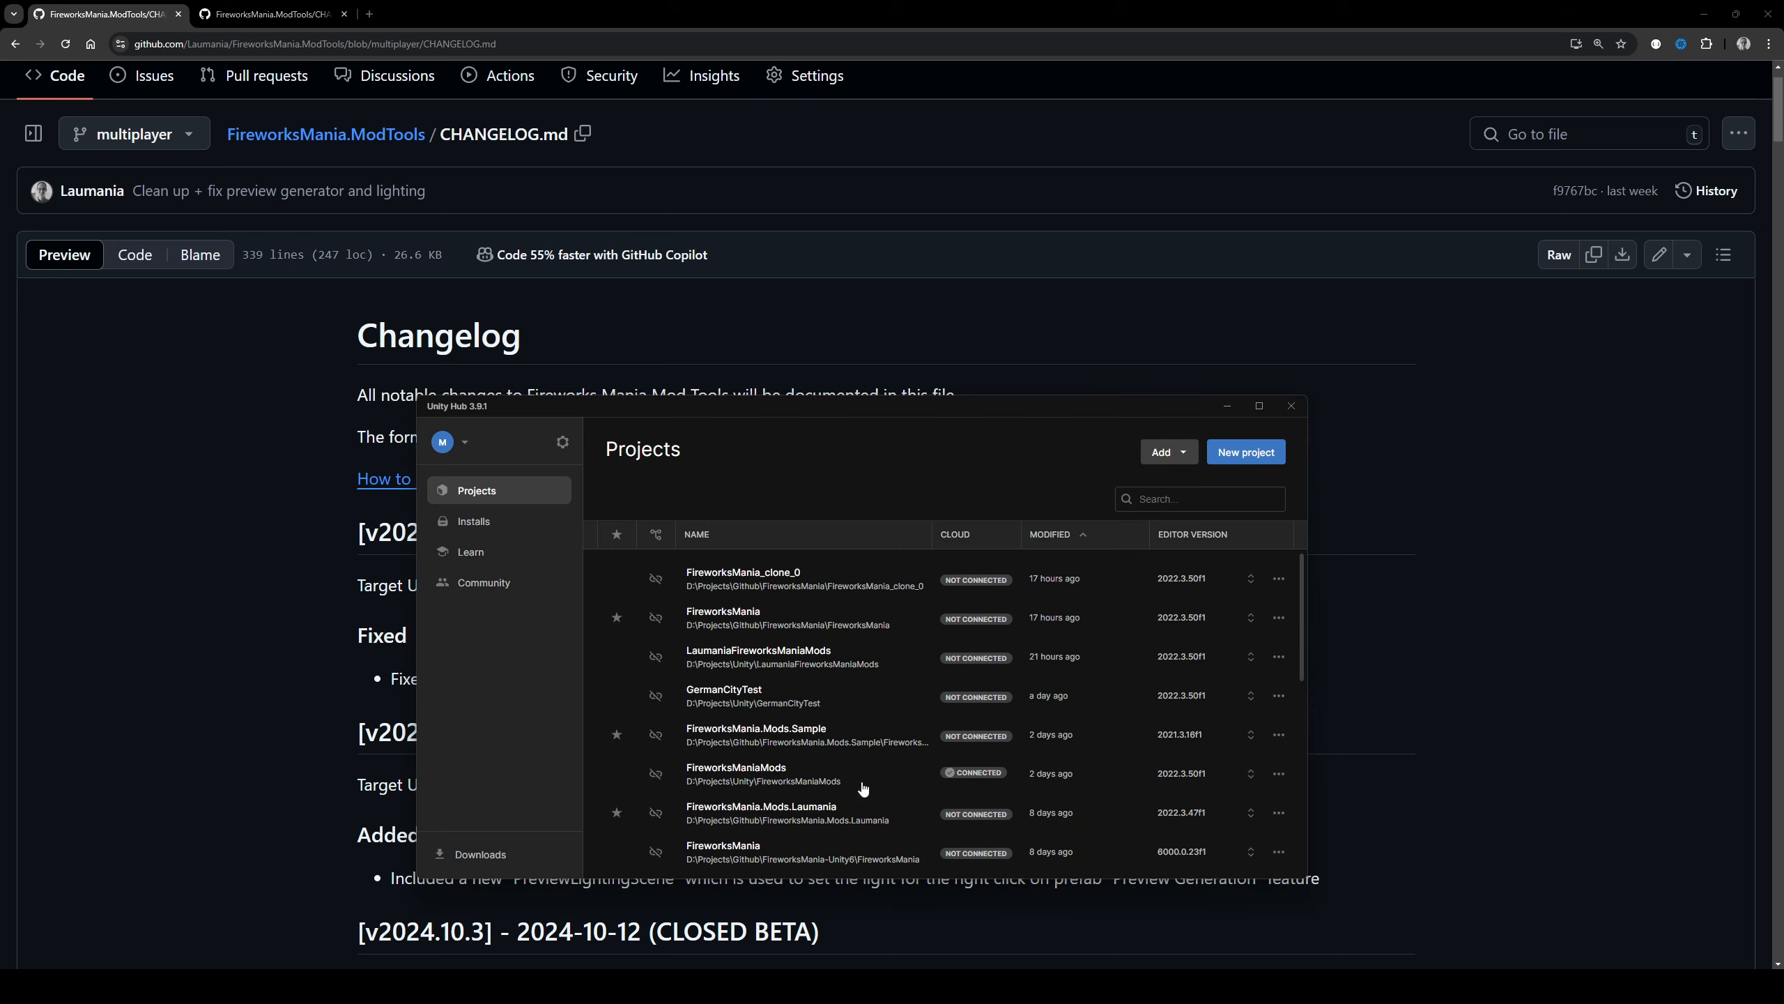
{"action": "left_click", "coordinate": [798, 740]}
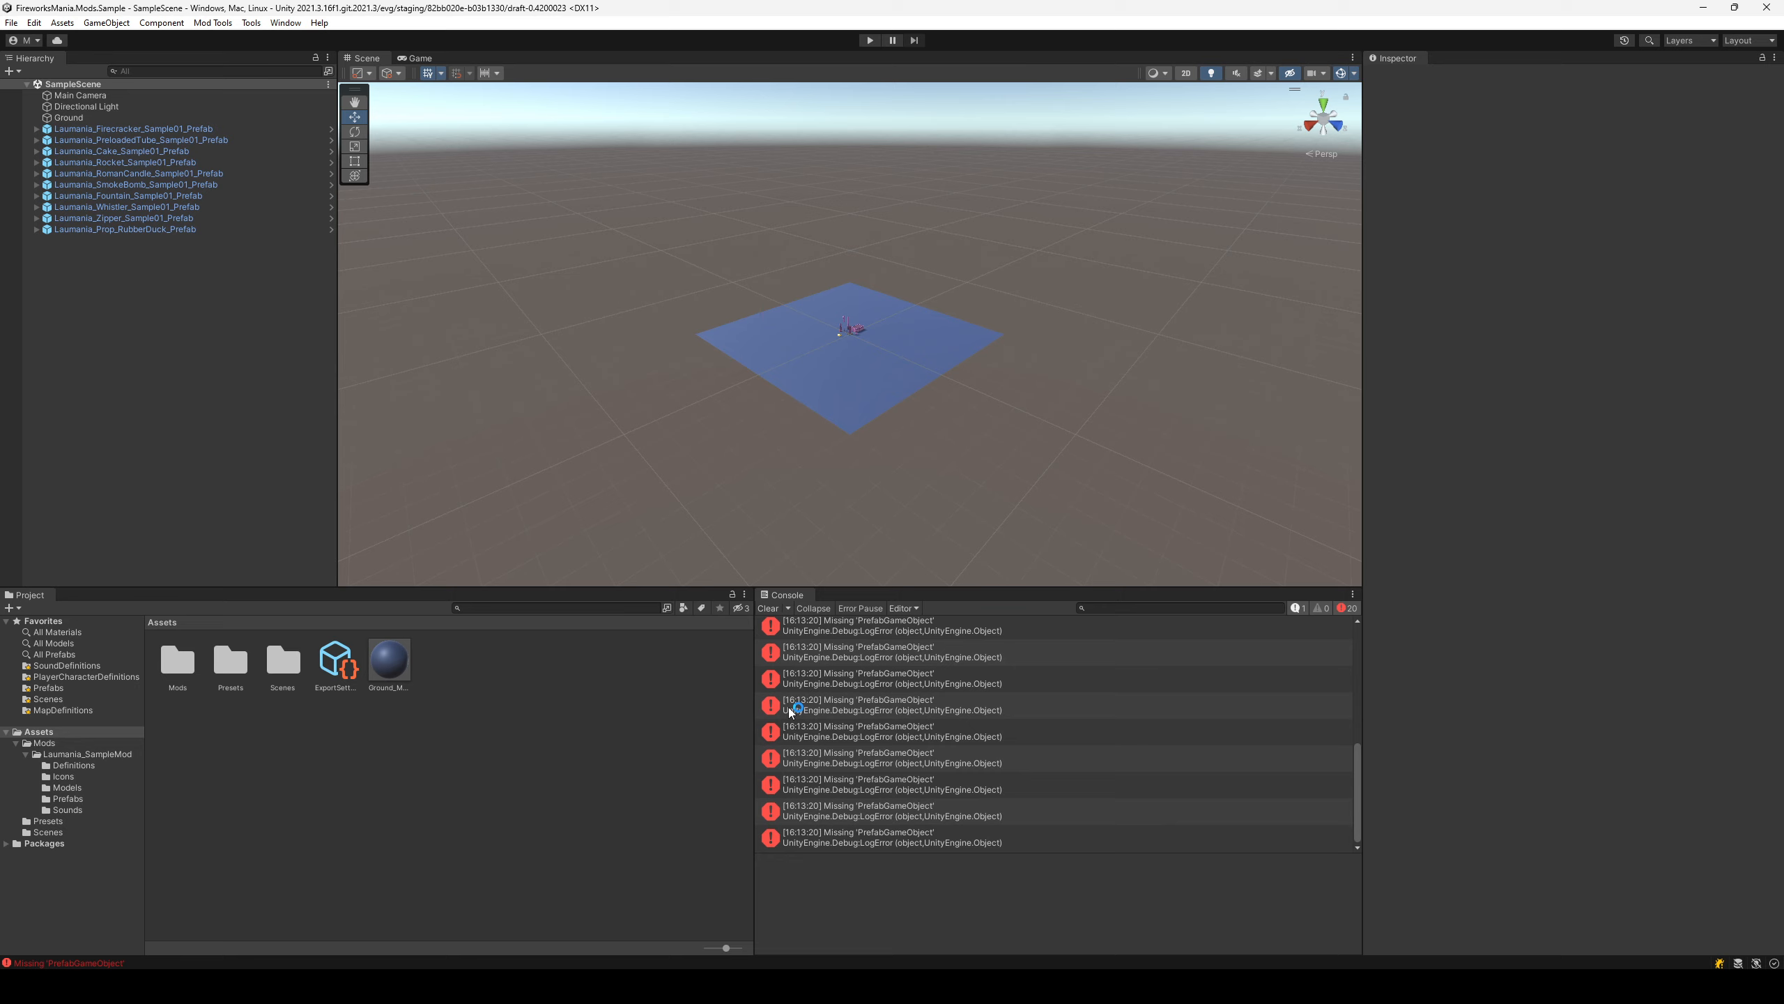
- Clear the console entries and resize the Project and Console areas to give the Scene view more height
{"action": "left_click", "coordinate": [770, 608]}
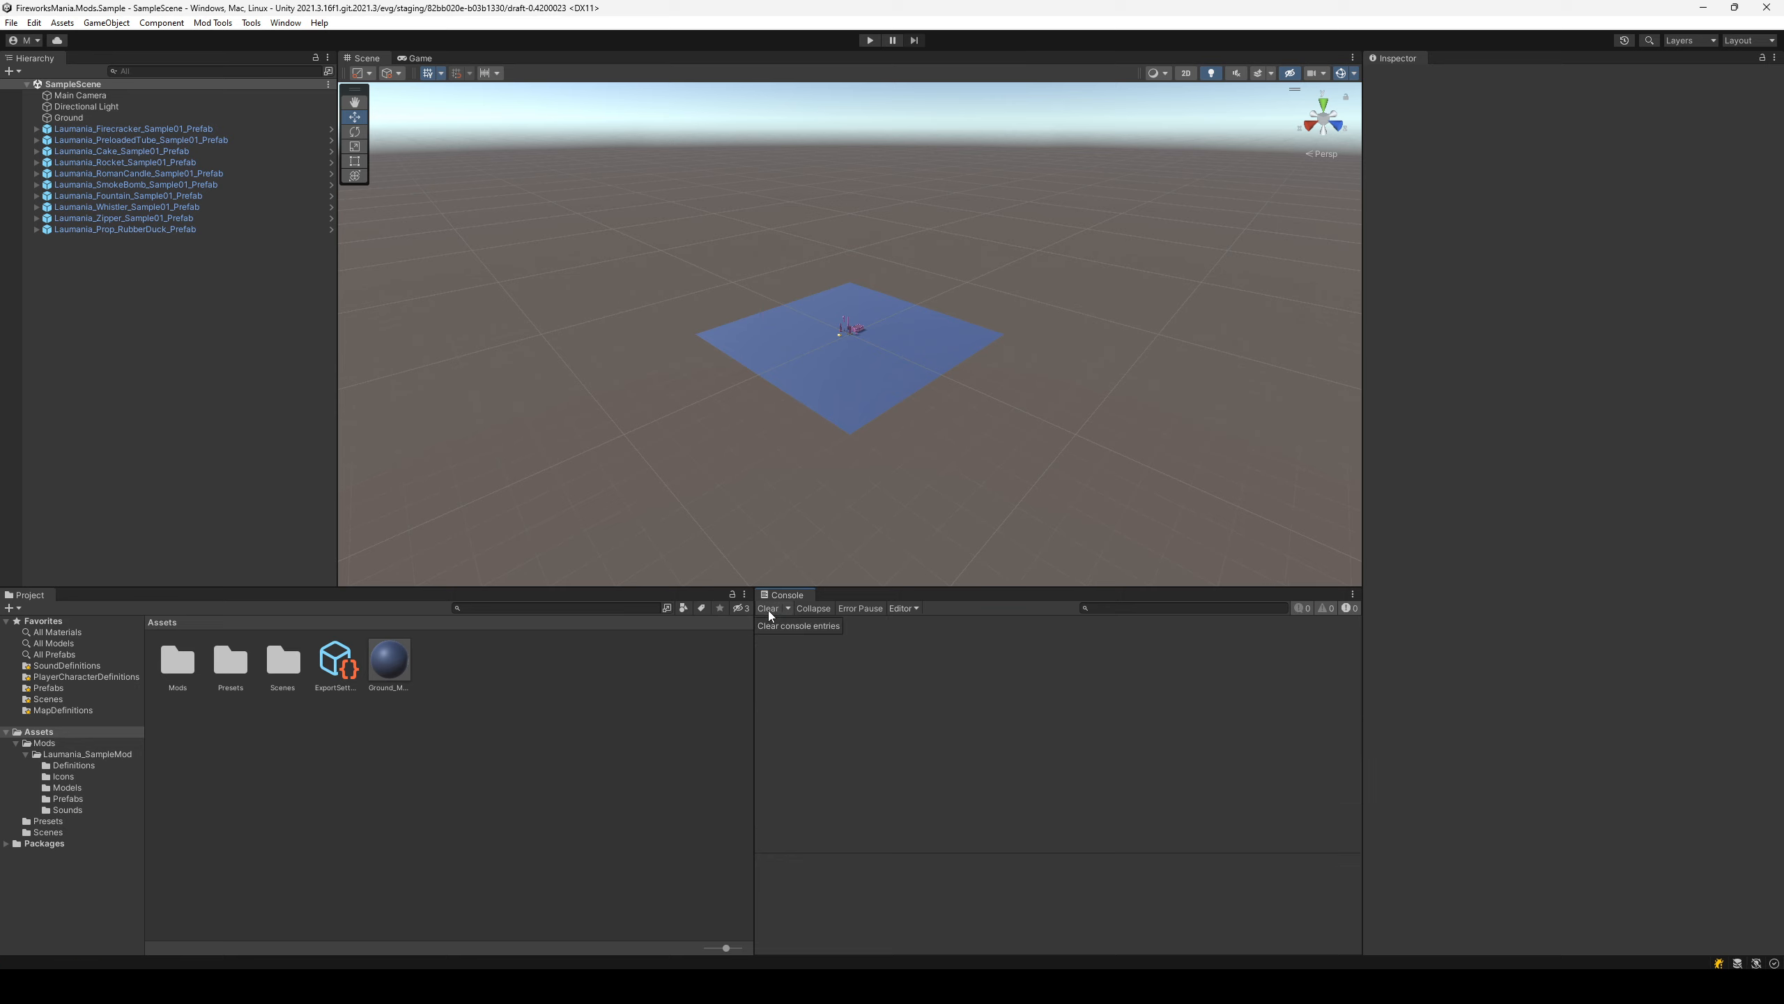
{"action": "left_click_drag", "start_coordinate": [755, 673], "coordinate": [735, 673]}
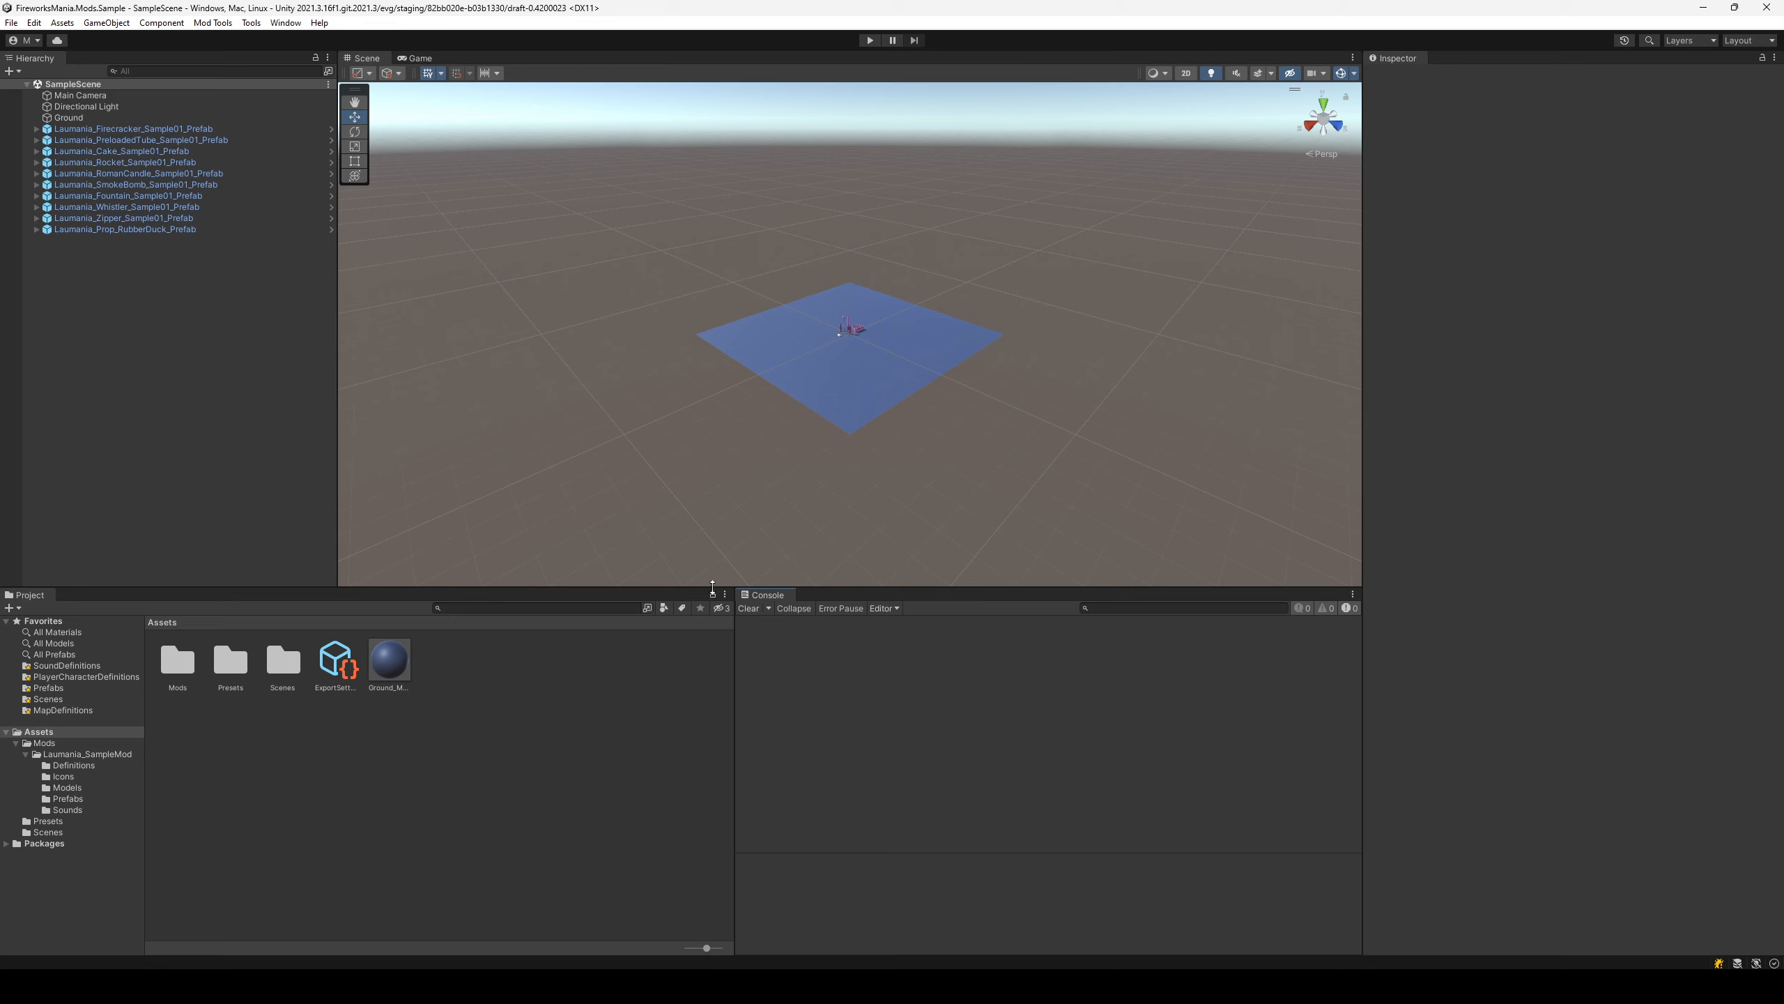
{"action": "left_click_drag", "start_coordinate": [706, 585], "coordinate": [711, 686]}
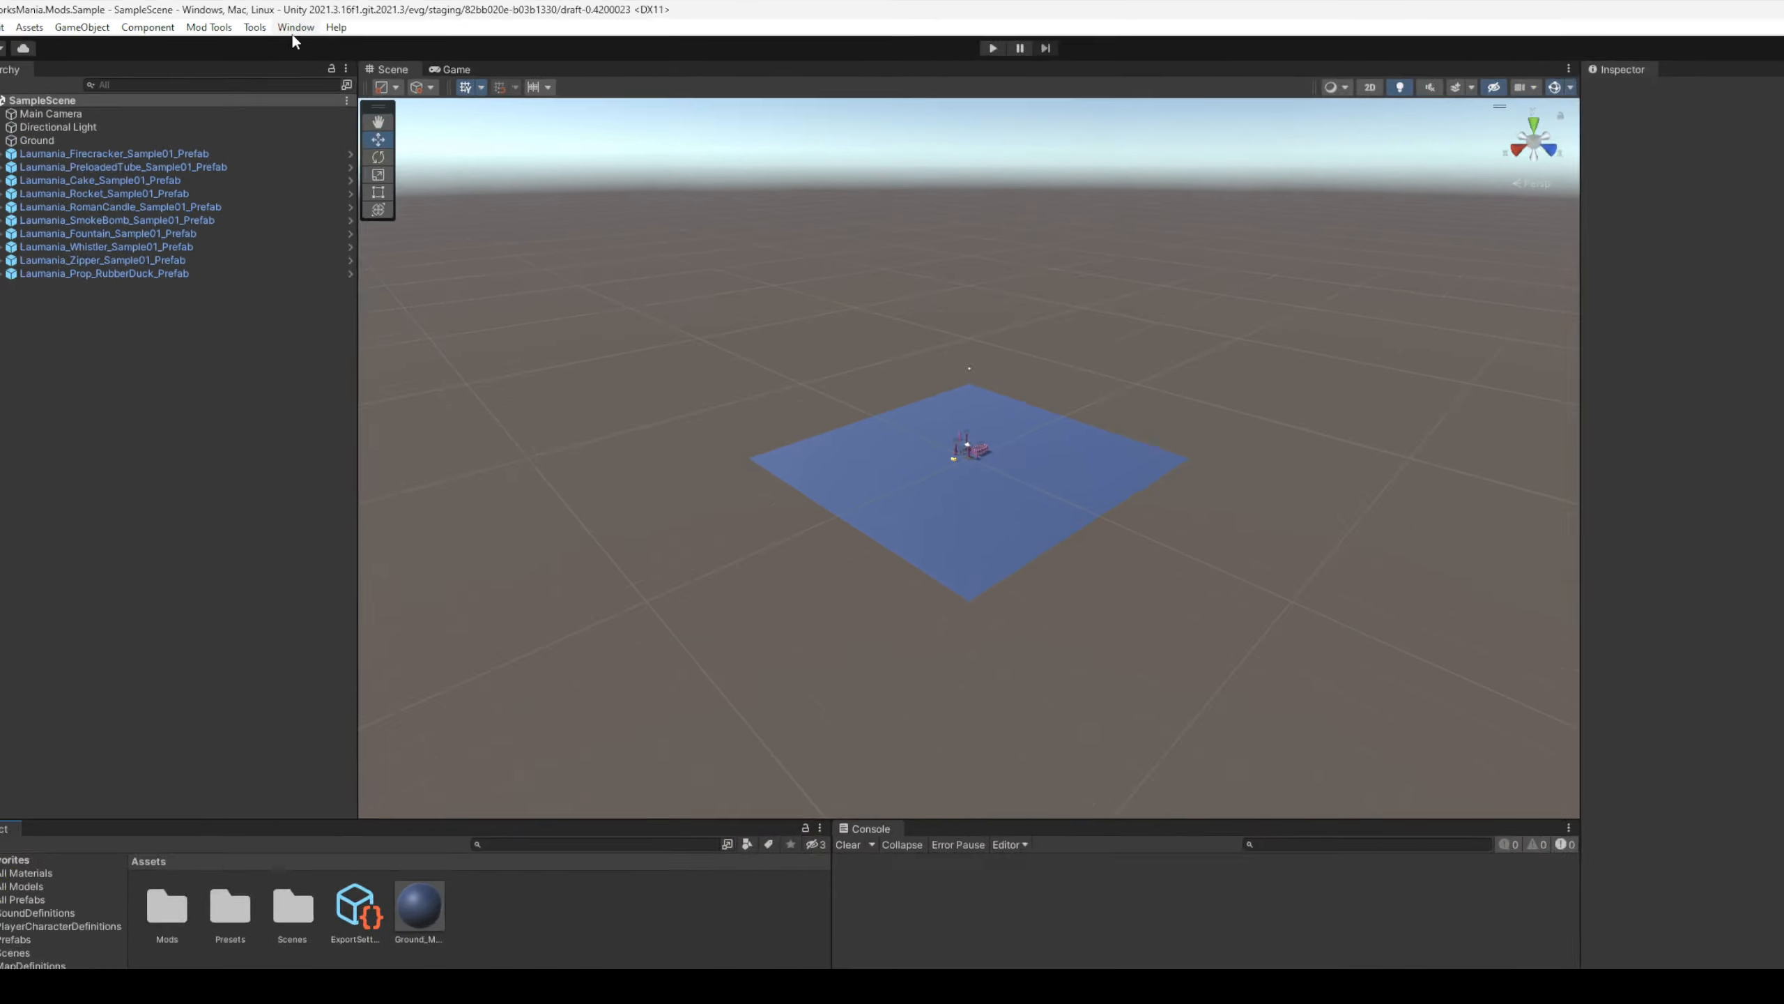
- Check the installed version of Fireworks Mania Mod Tools in the Package Manager and close it
{"action": "left_click", "coordinate": [388, 68]}
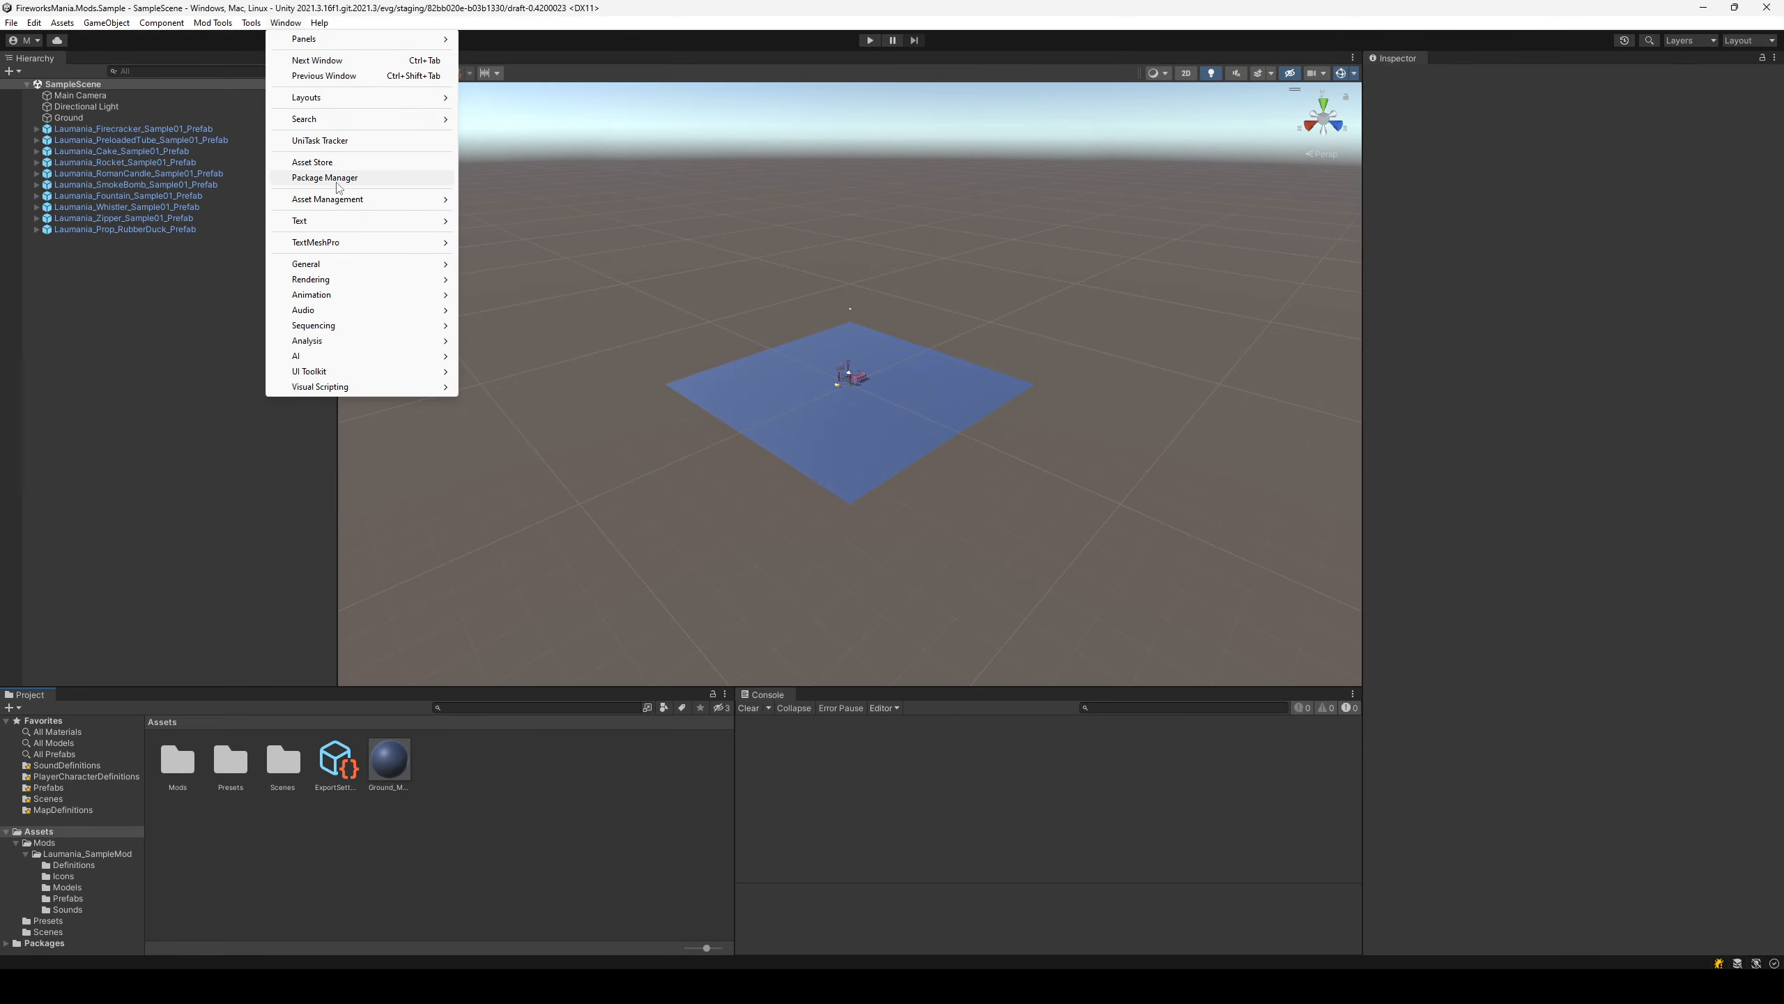
{"action": "left_click", "coordinate": [338, 179]}
{"action": "left_click", "coordinate": [218, 209]}
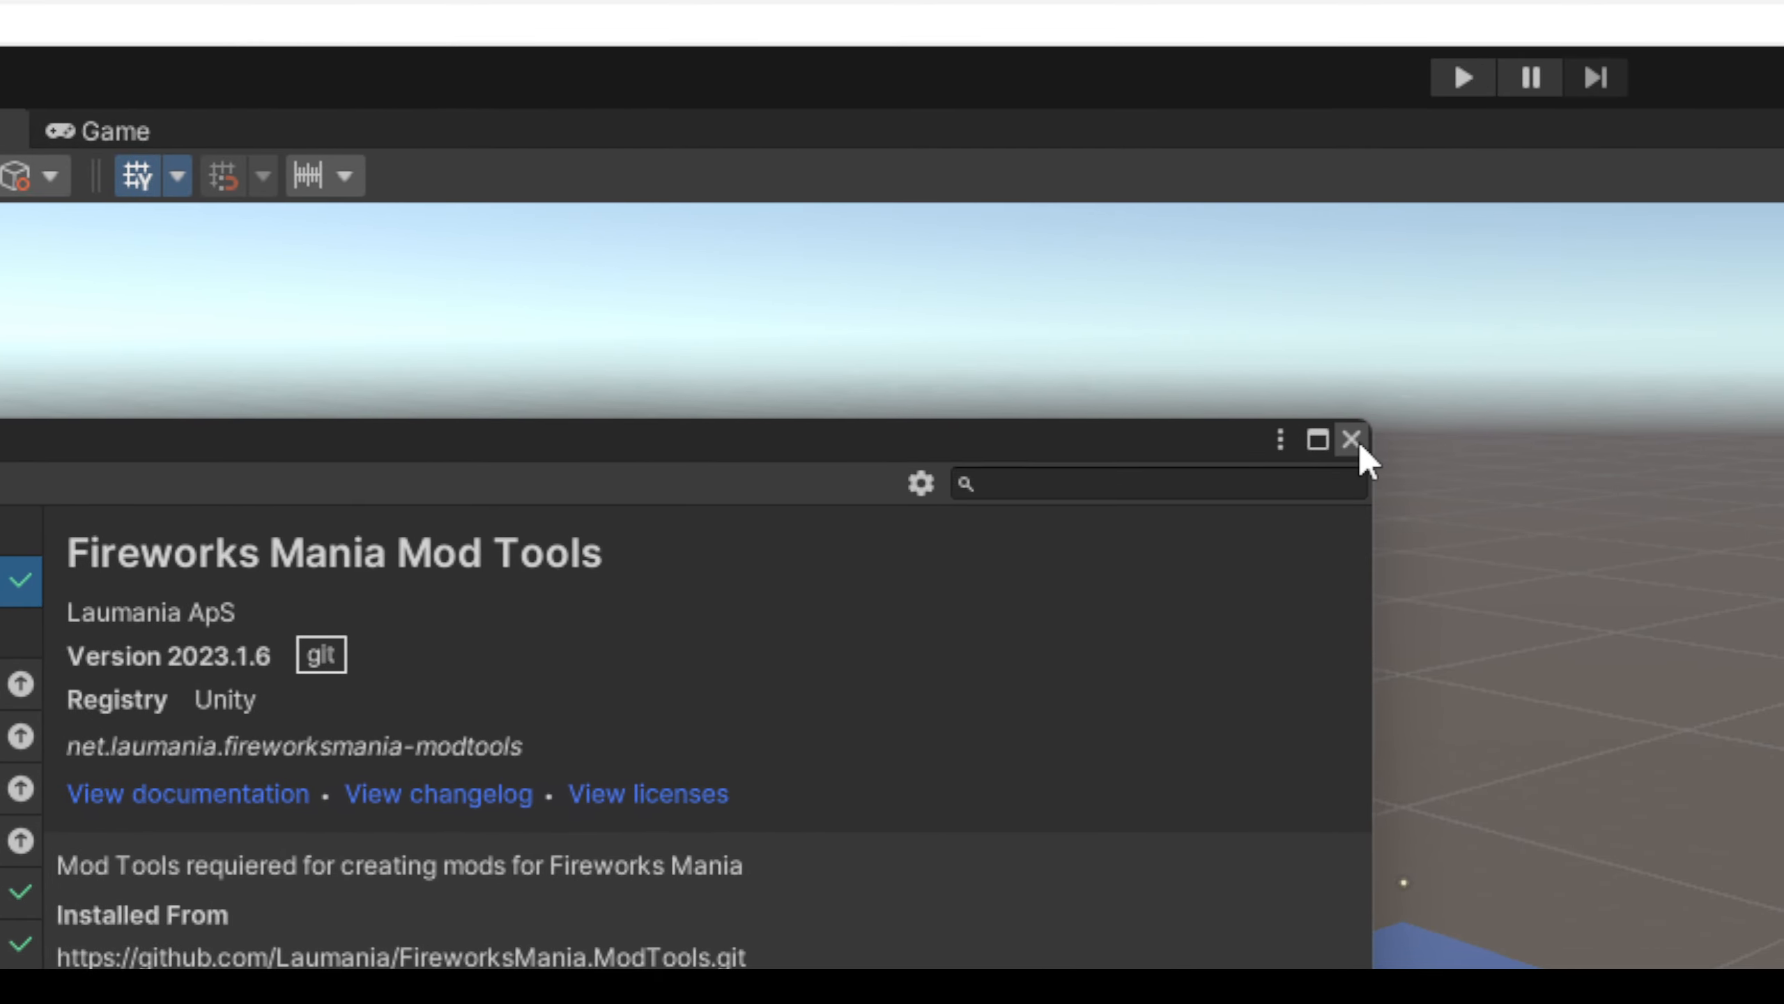
{"action": "left_click", "coordinate": [1357, 441]}
- Inspect the Firecracker and RomanCandle sample prefabs in the SampleScene, framing the group of fireworks
{"action": "left_click", "coordinate": [42, 366]}
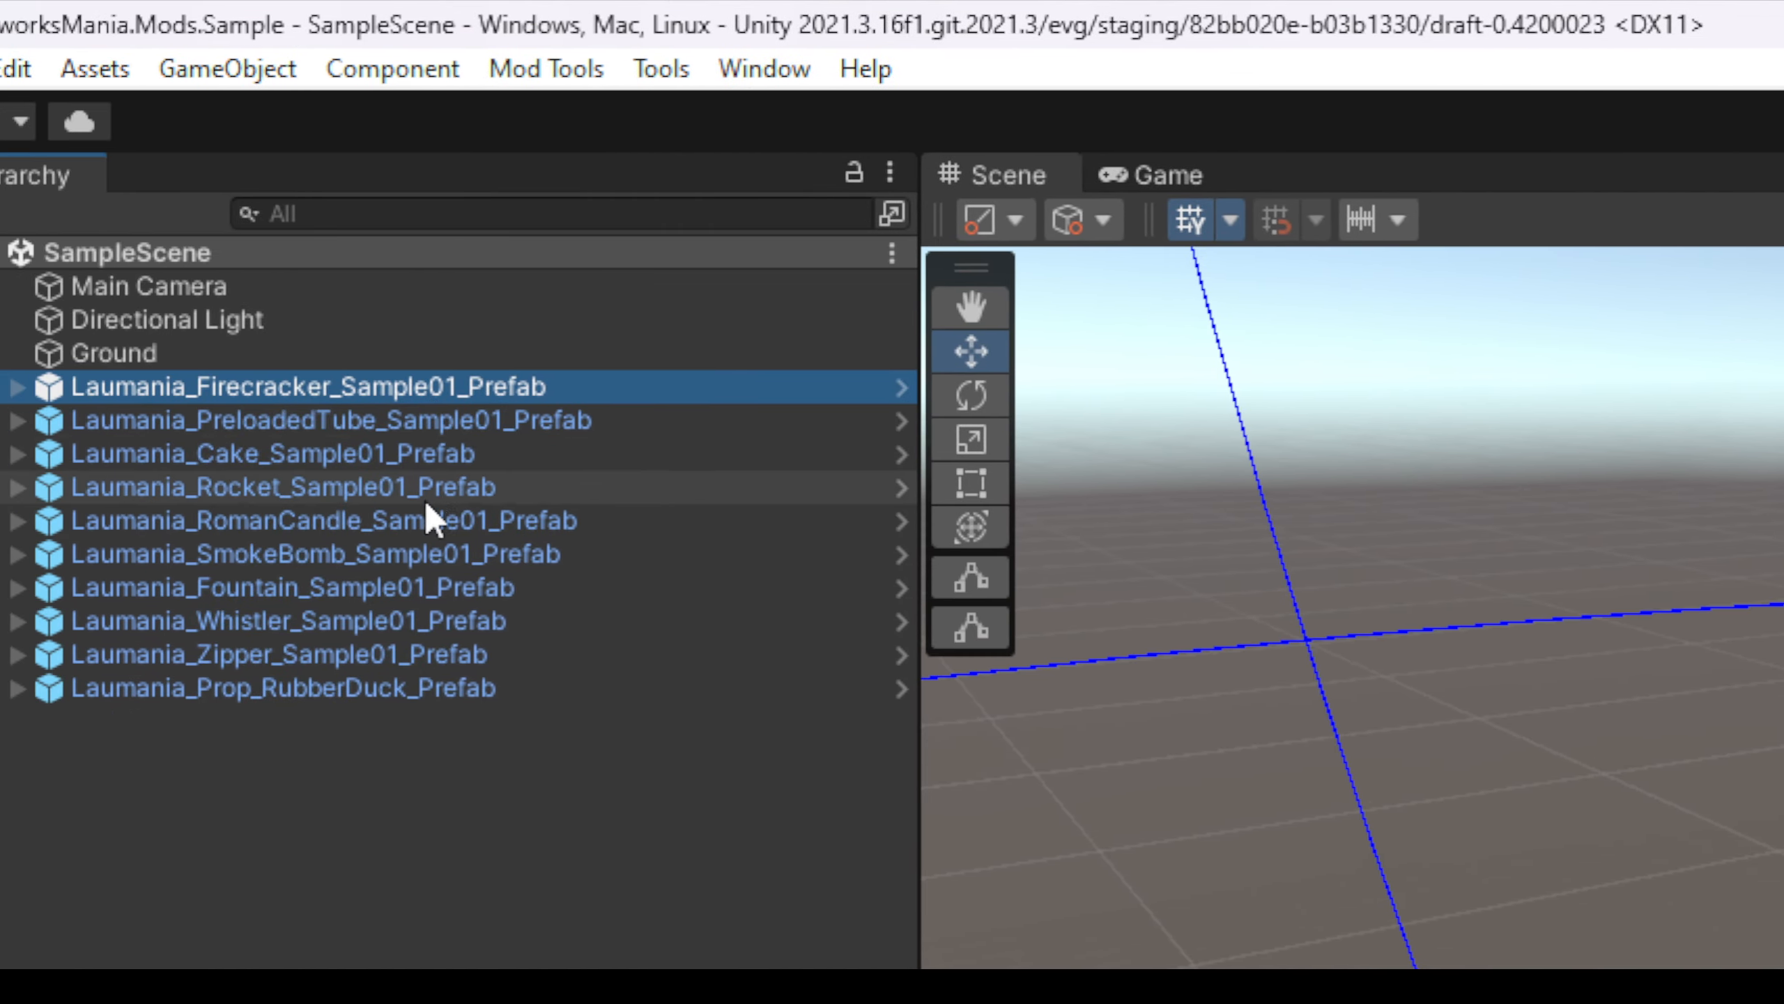
{"action": "left_click", "coordinate": [14, 501]}
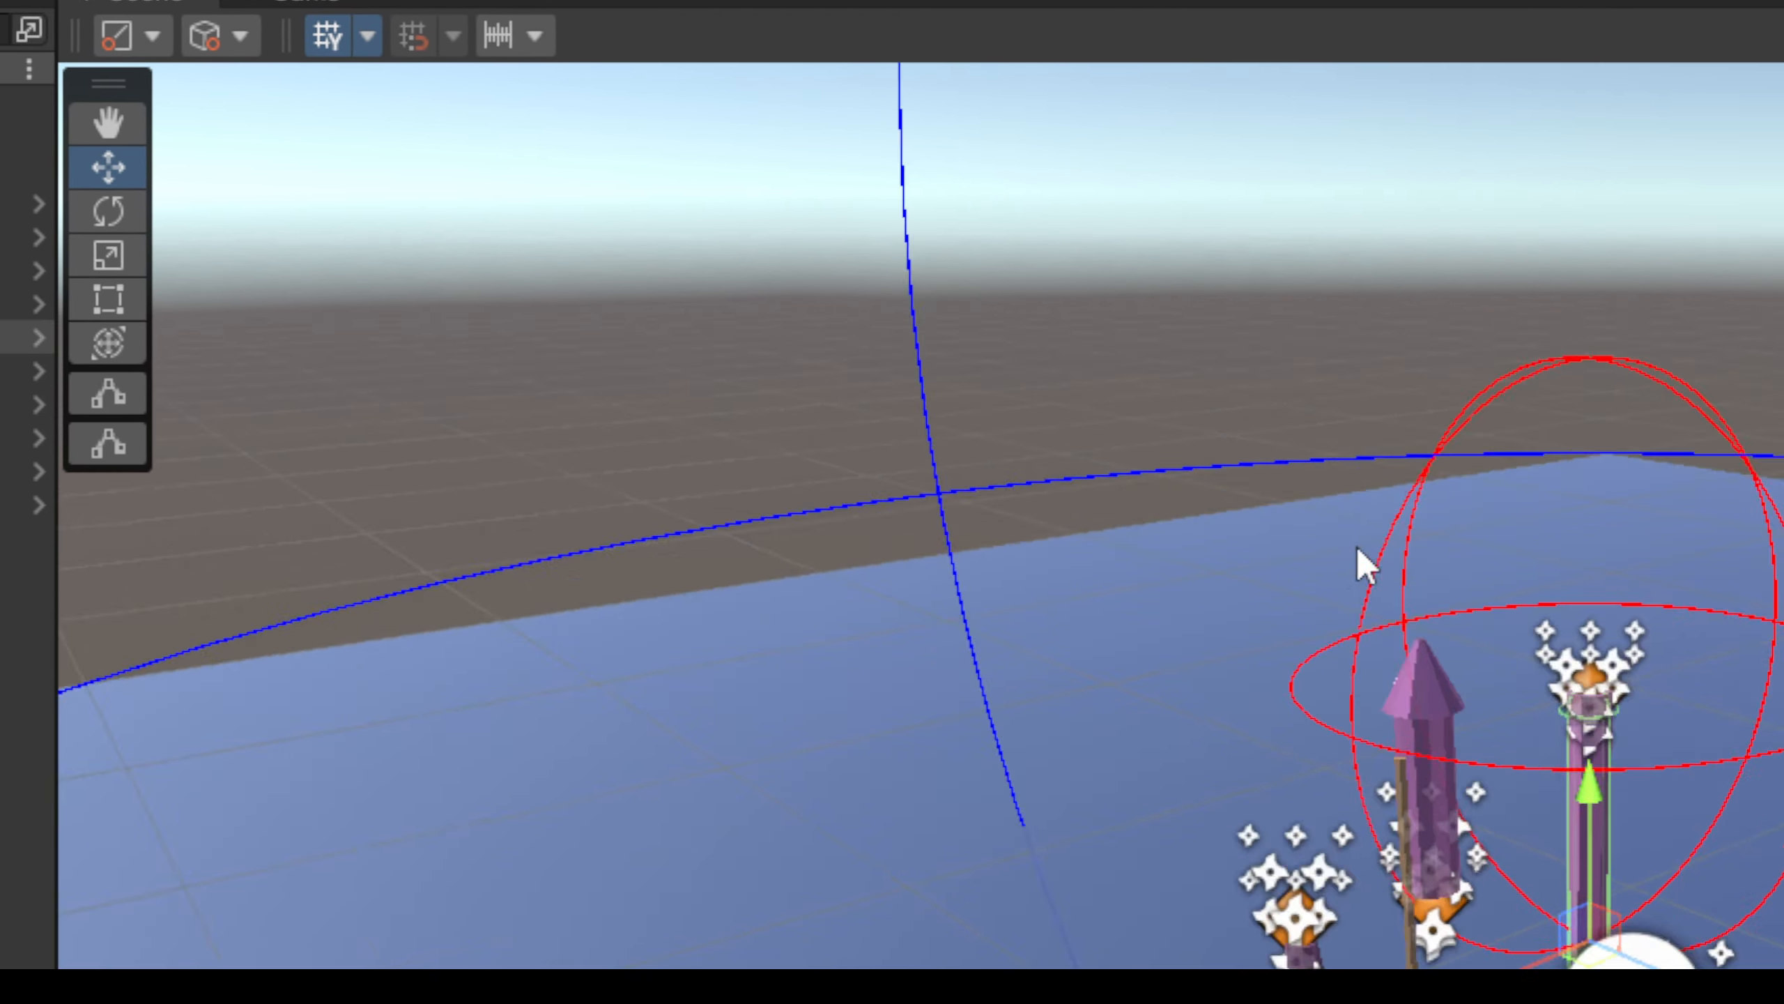
{"action": "left_click_drag", "start_coordinate": [1356, 563], "coordinate": [1611, 843], "text": "alt"}
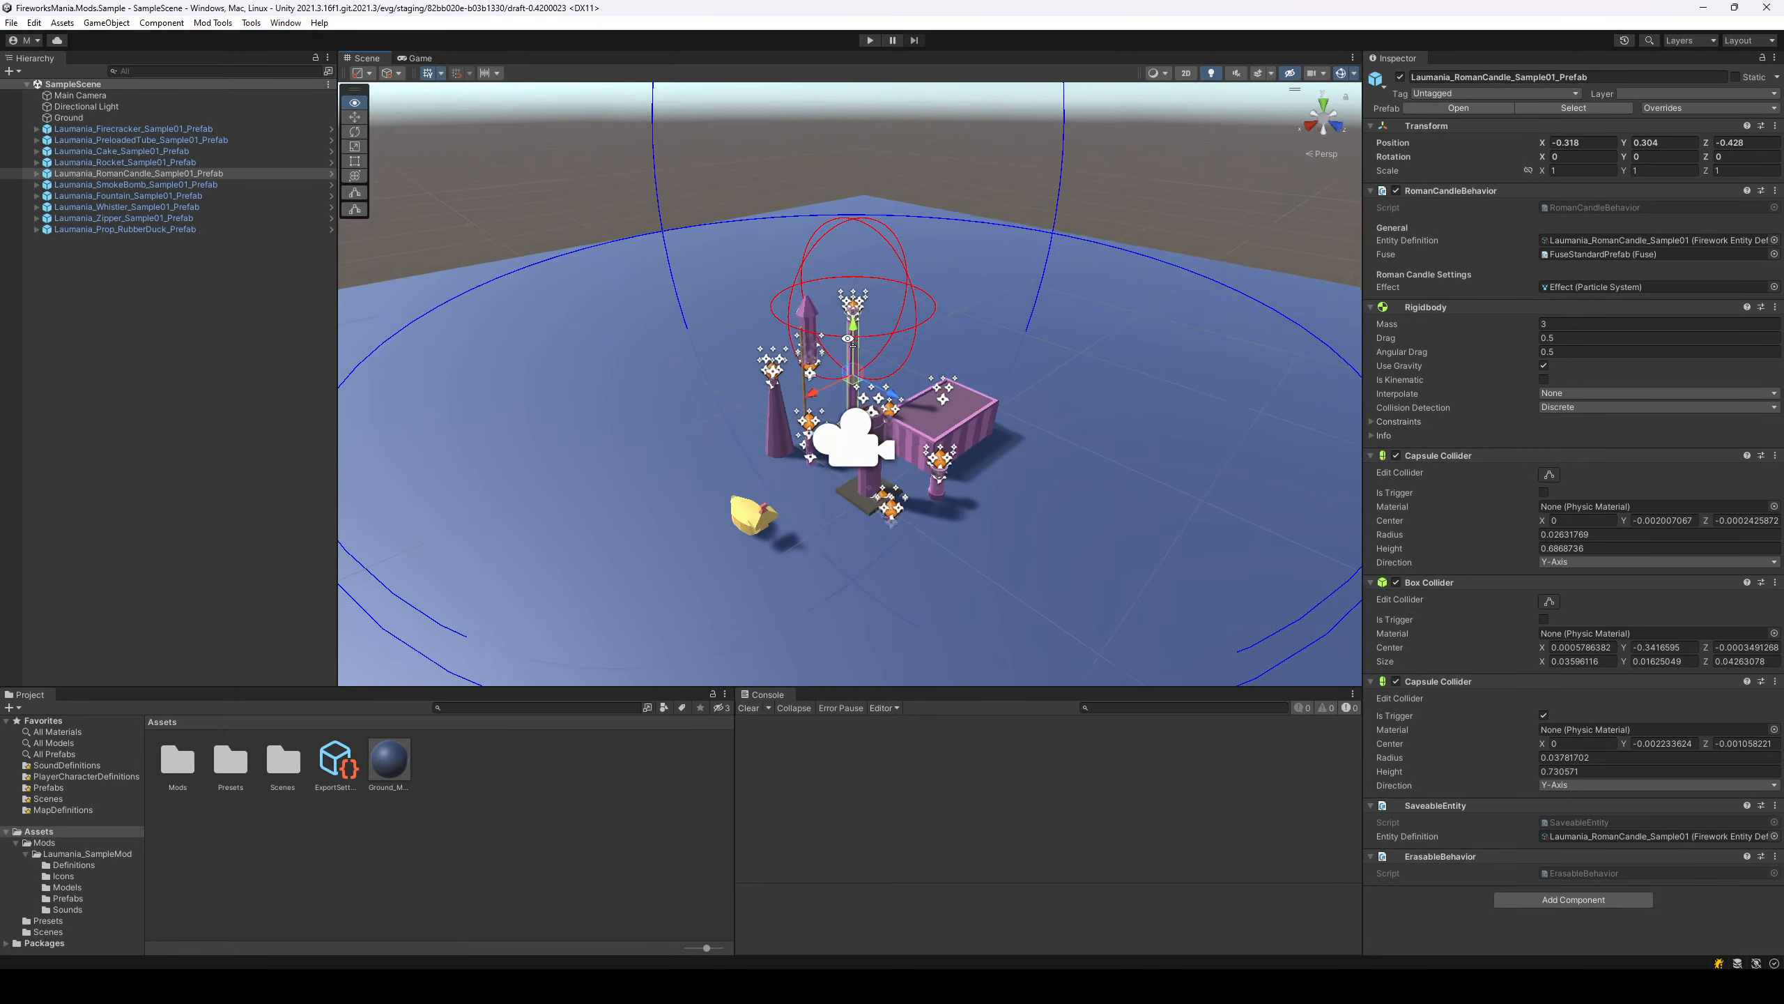
{"action": "left_click_drag", "start_coordinate": [848, 339], "coordinate": [829, 329], "text": "alt"}
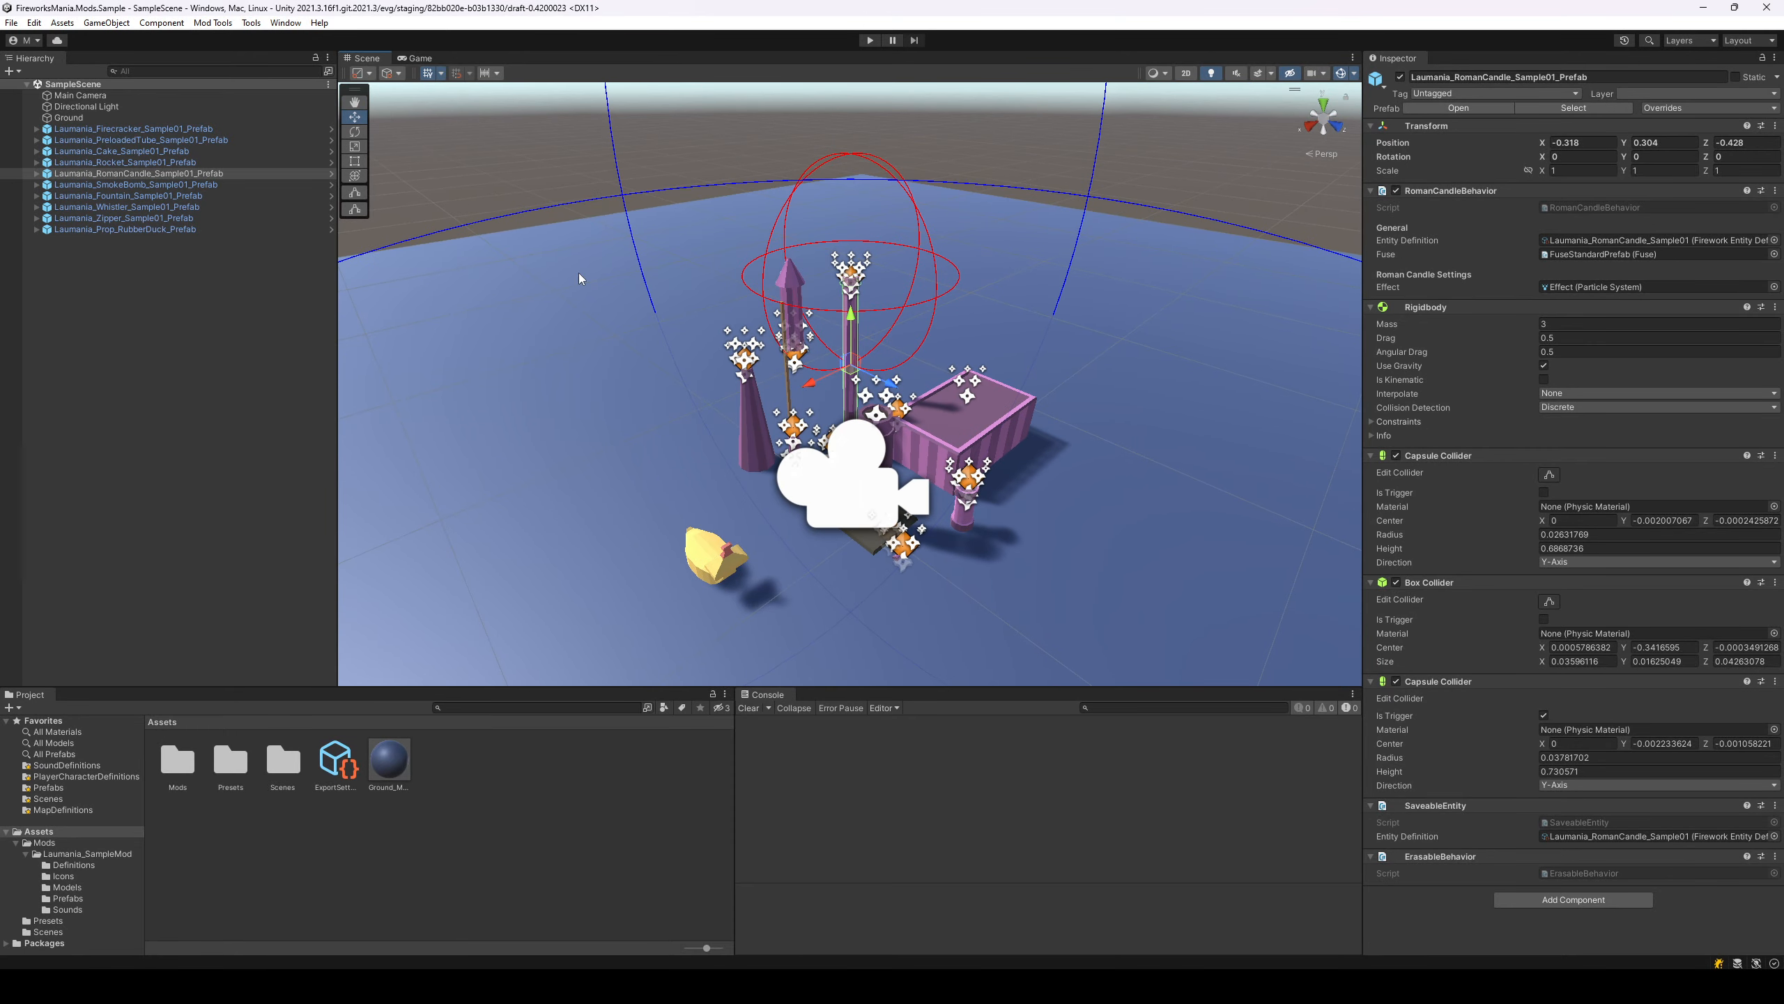
- Build the sample mod with the Mod Tools
{"action": "left_click", "coordinate": [215, 22]}
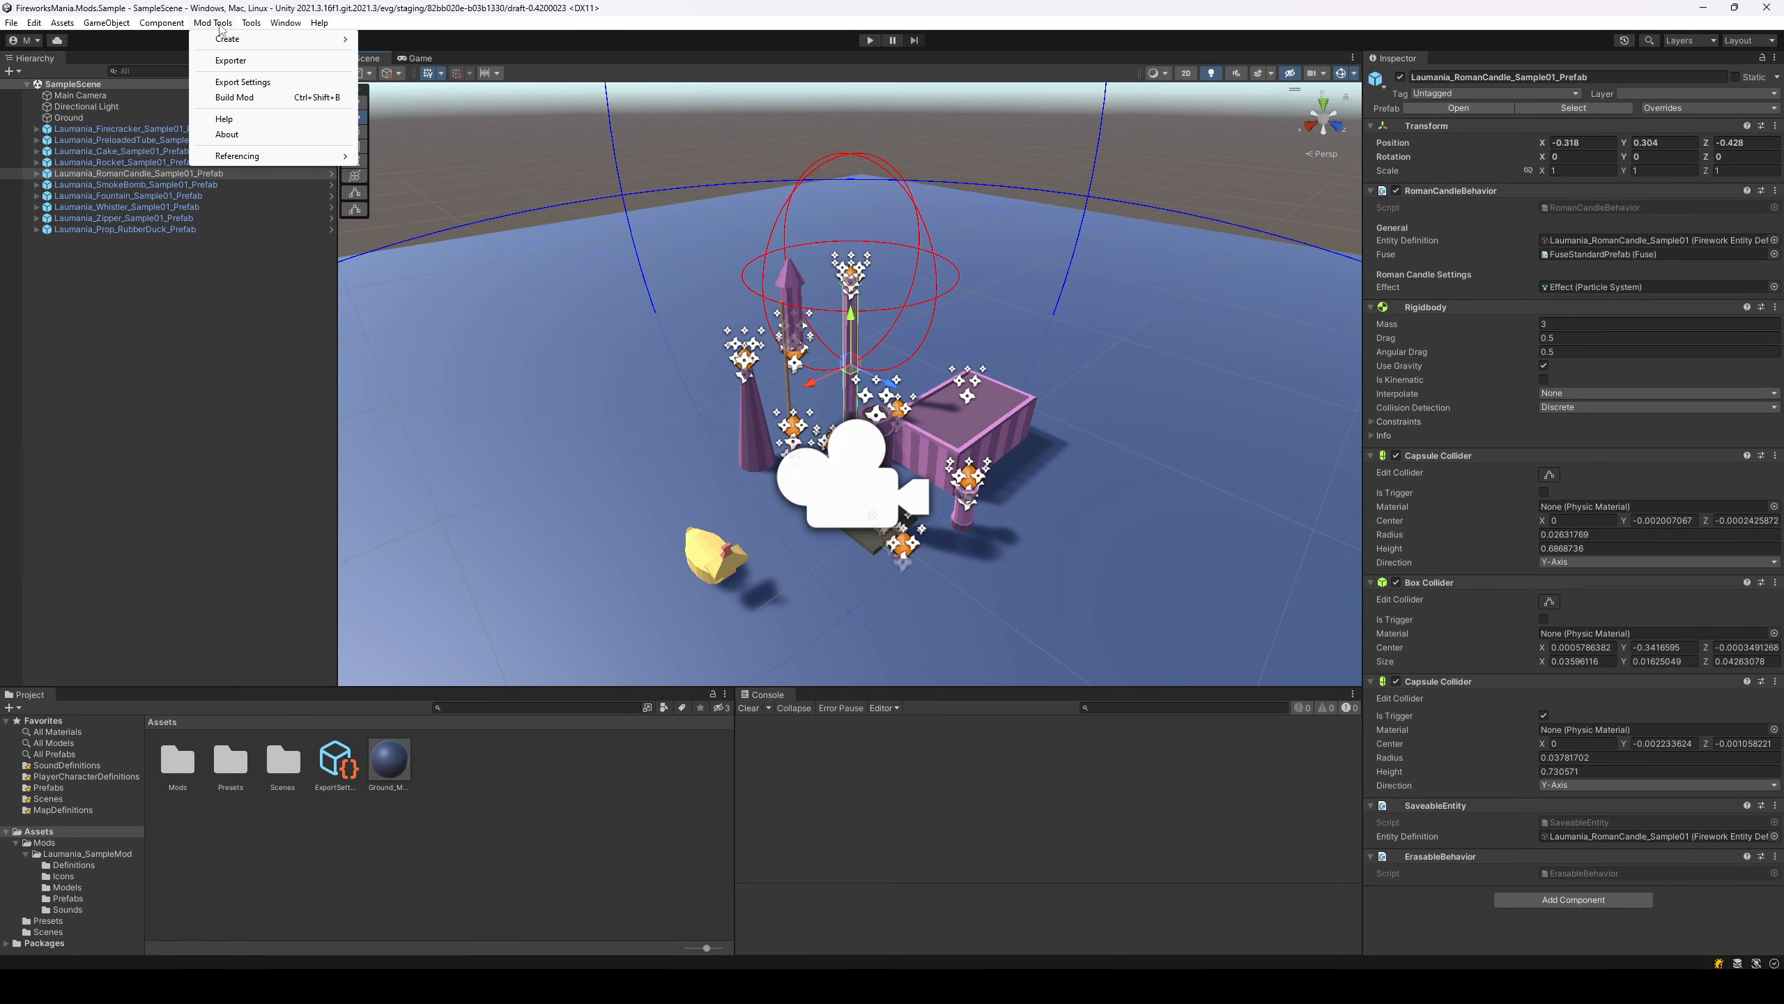
{"action": "left_click", "coordinate": [238, 97]}
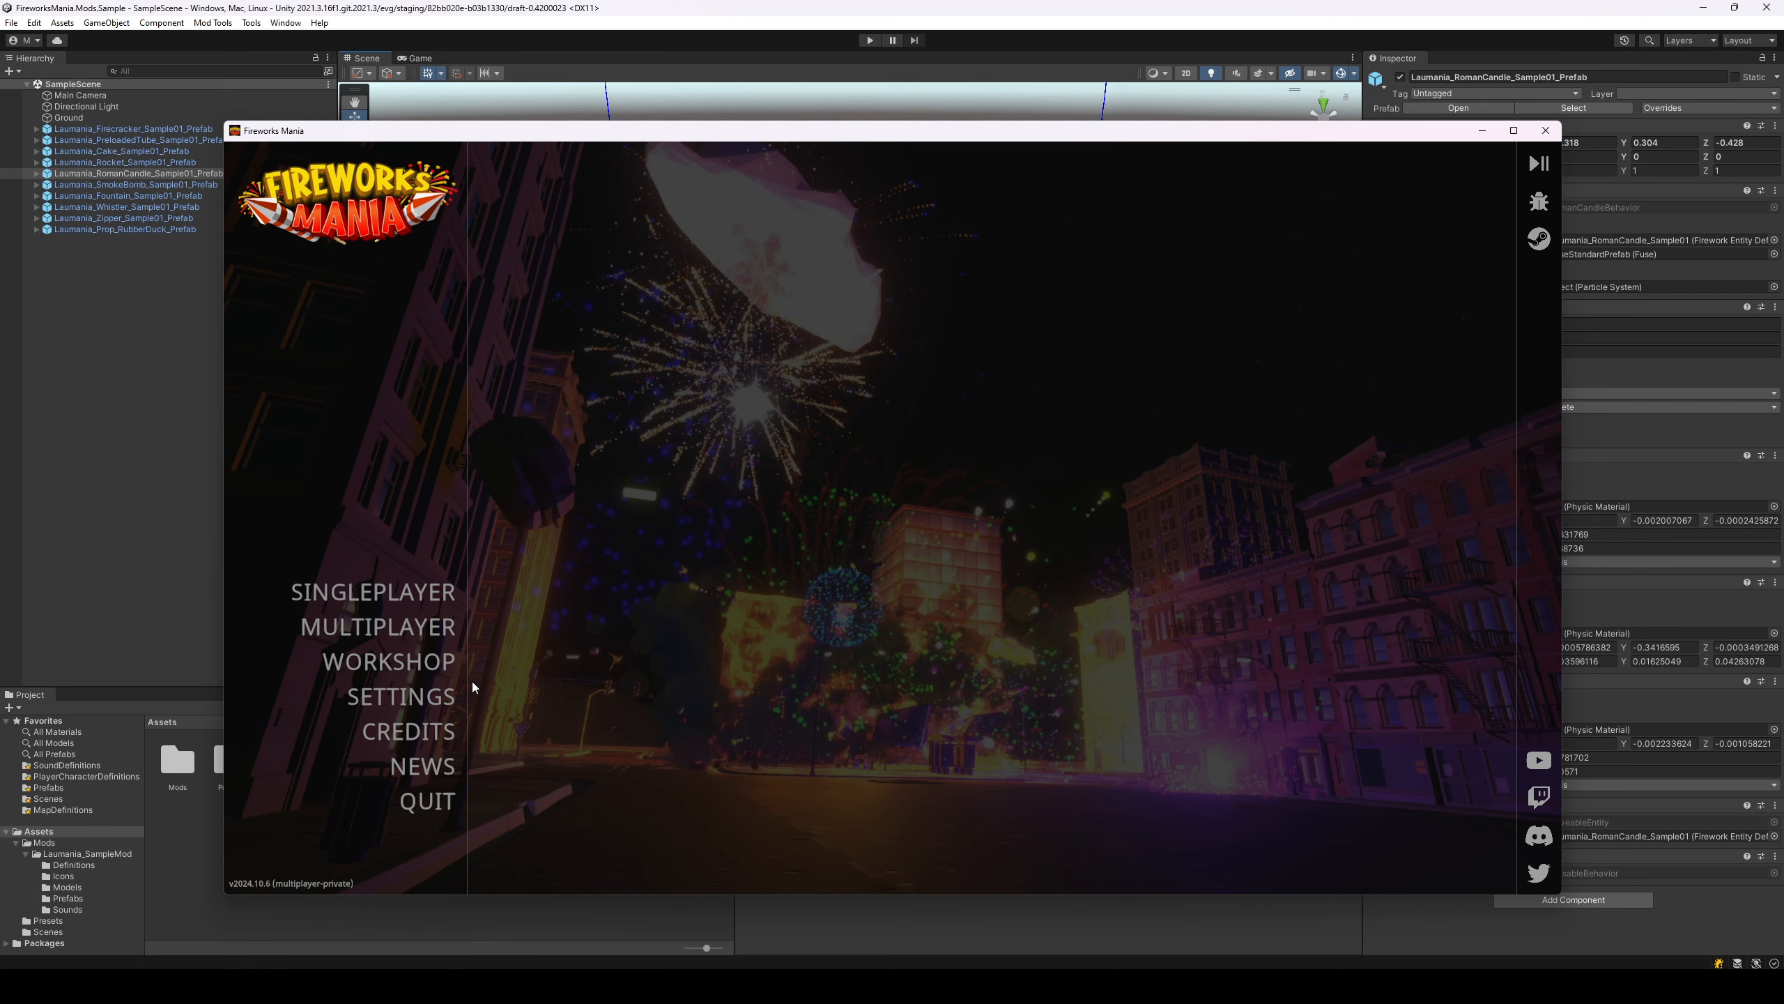
- Review the display settings and resolution options in the Fireworks Mania game and minimise the game window
{"action": "left_click", "coordinate": [413, 697]}
{"action": "left_click", "coordinate": [672, 486]}
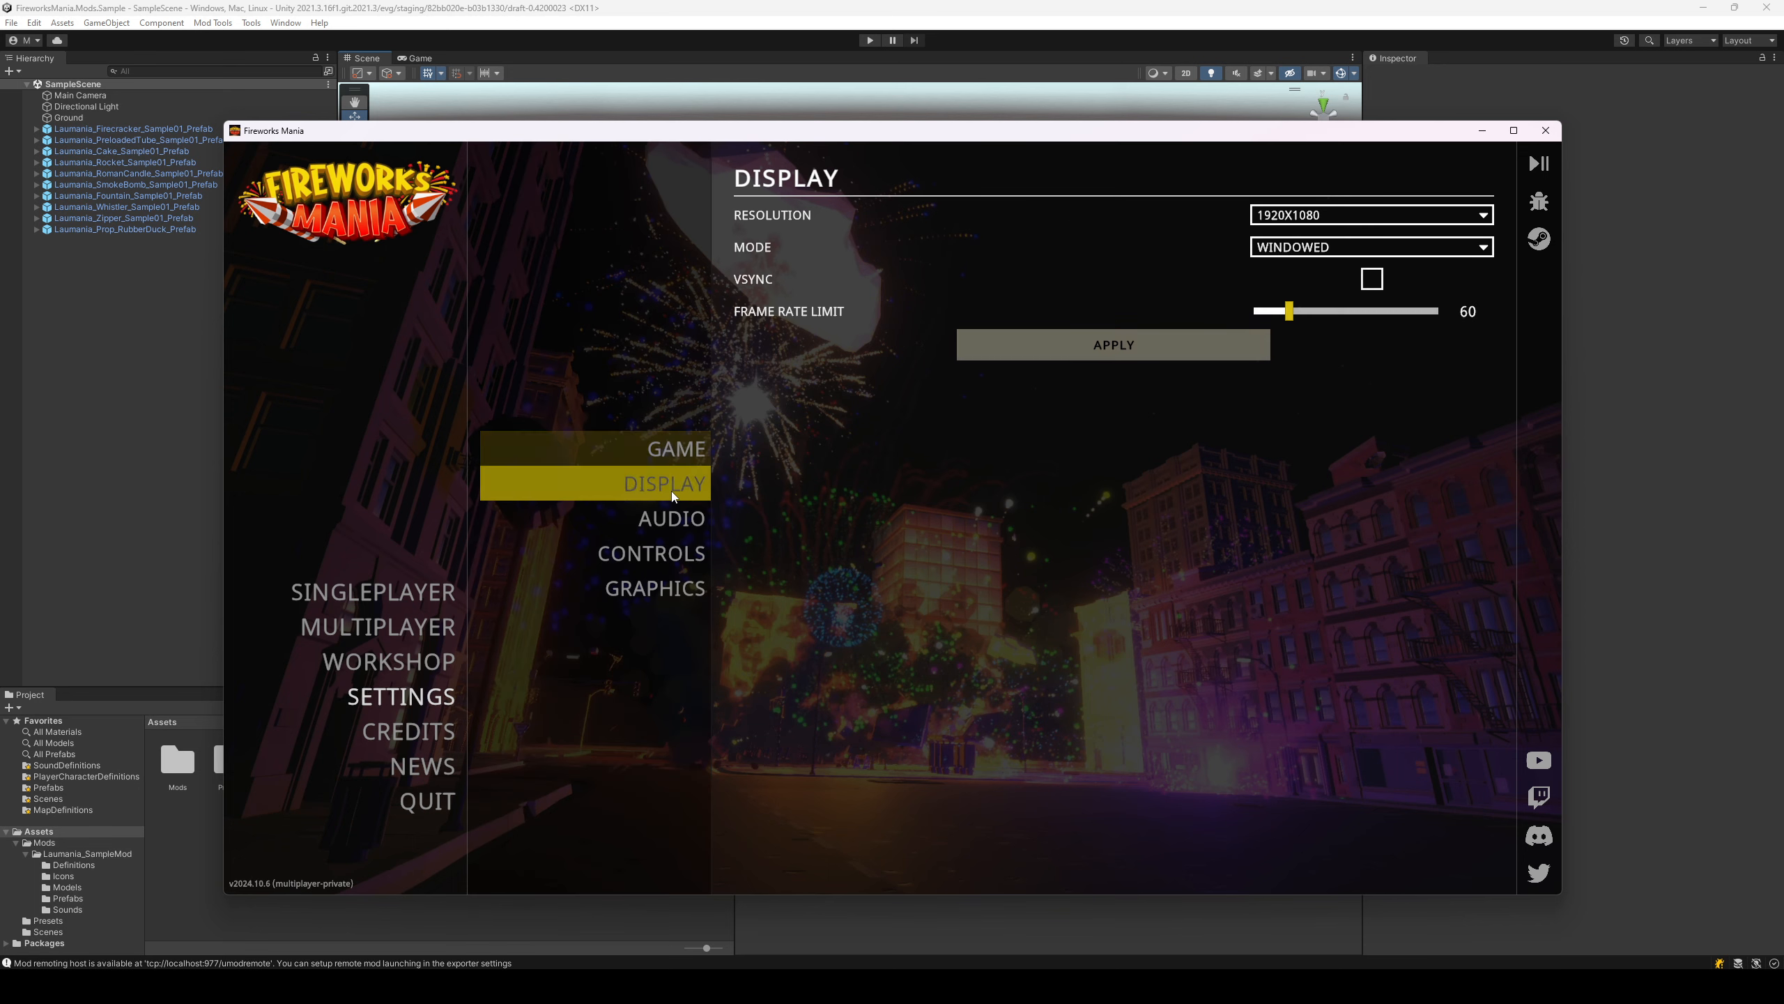
{"action": "left_click", "coordinate": [1311, 218]}
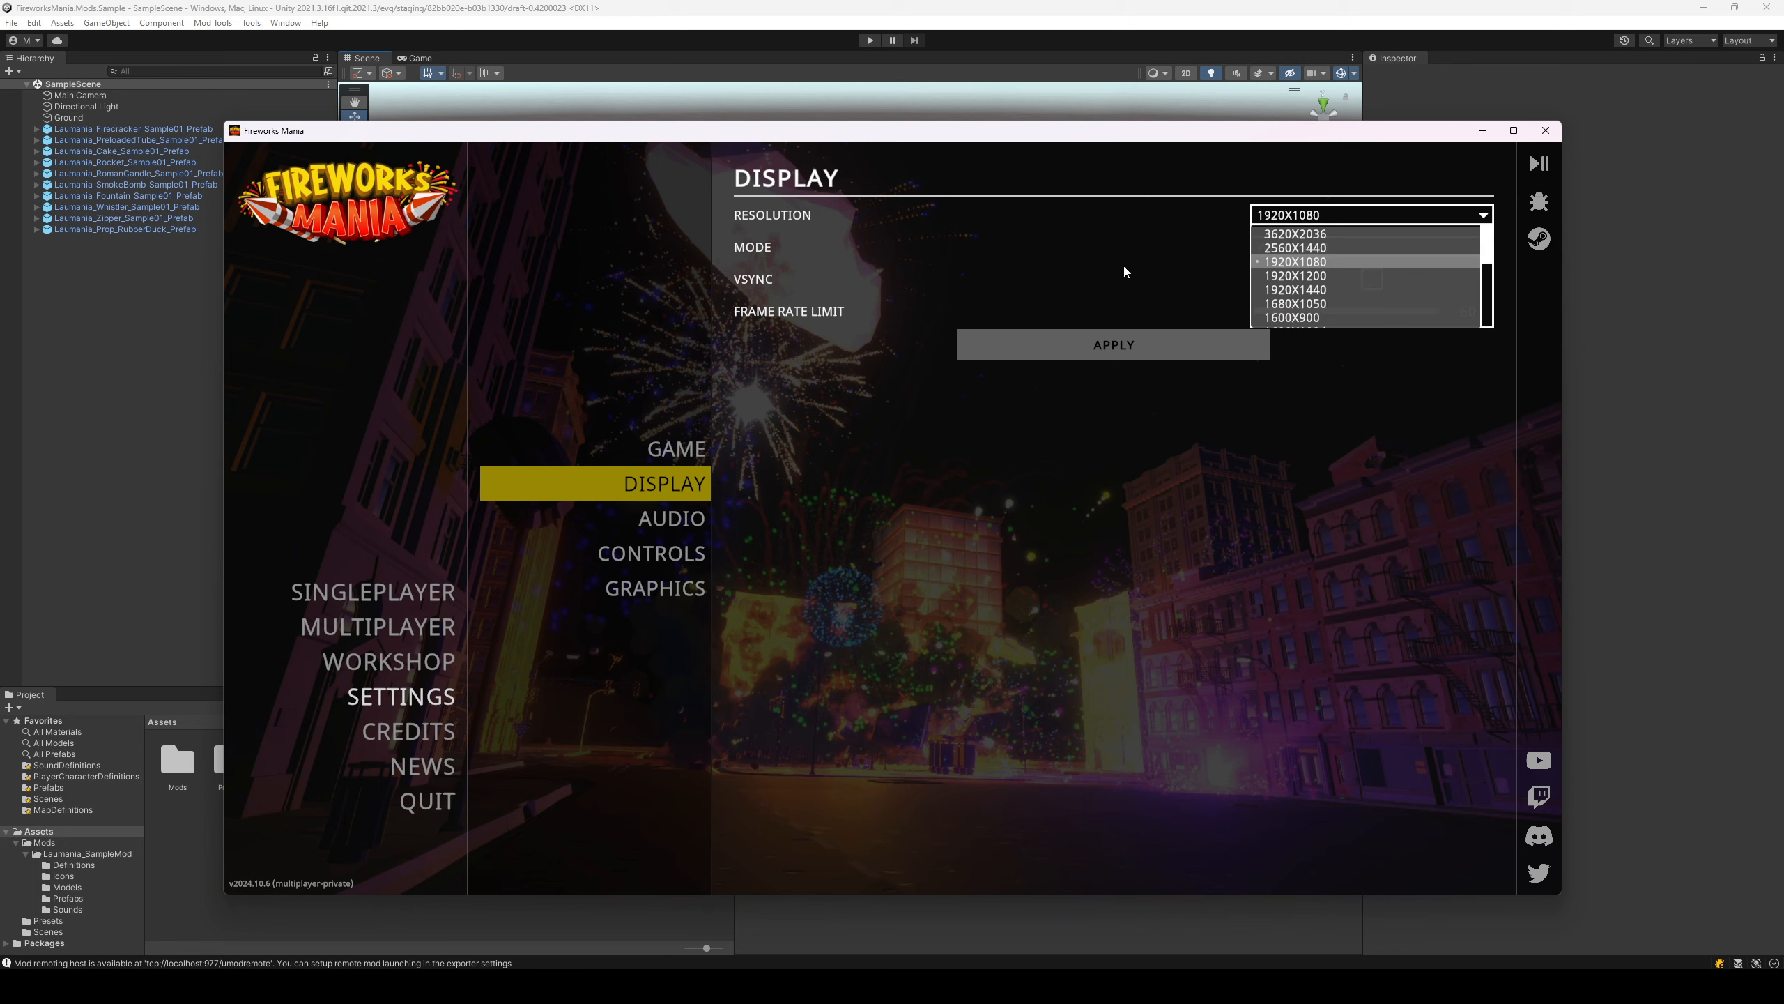
{"action": "left_click", "coordinate": [1153, 232]}
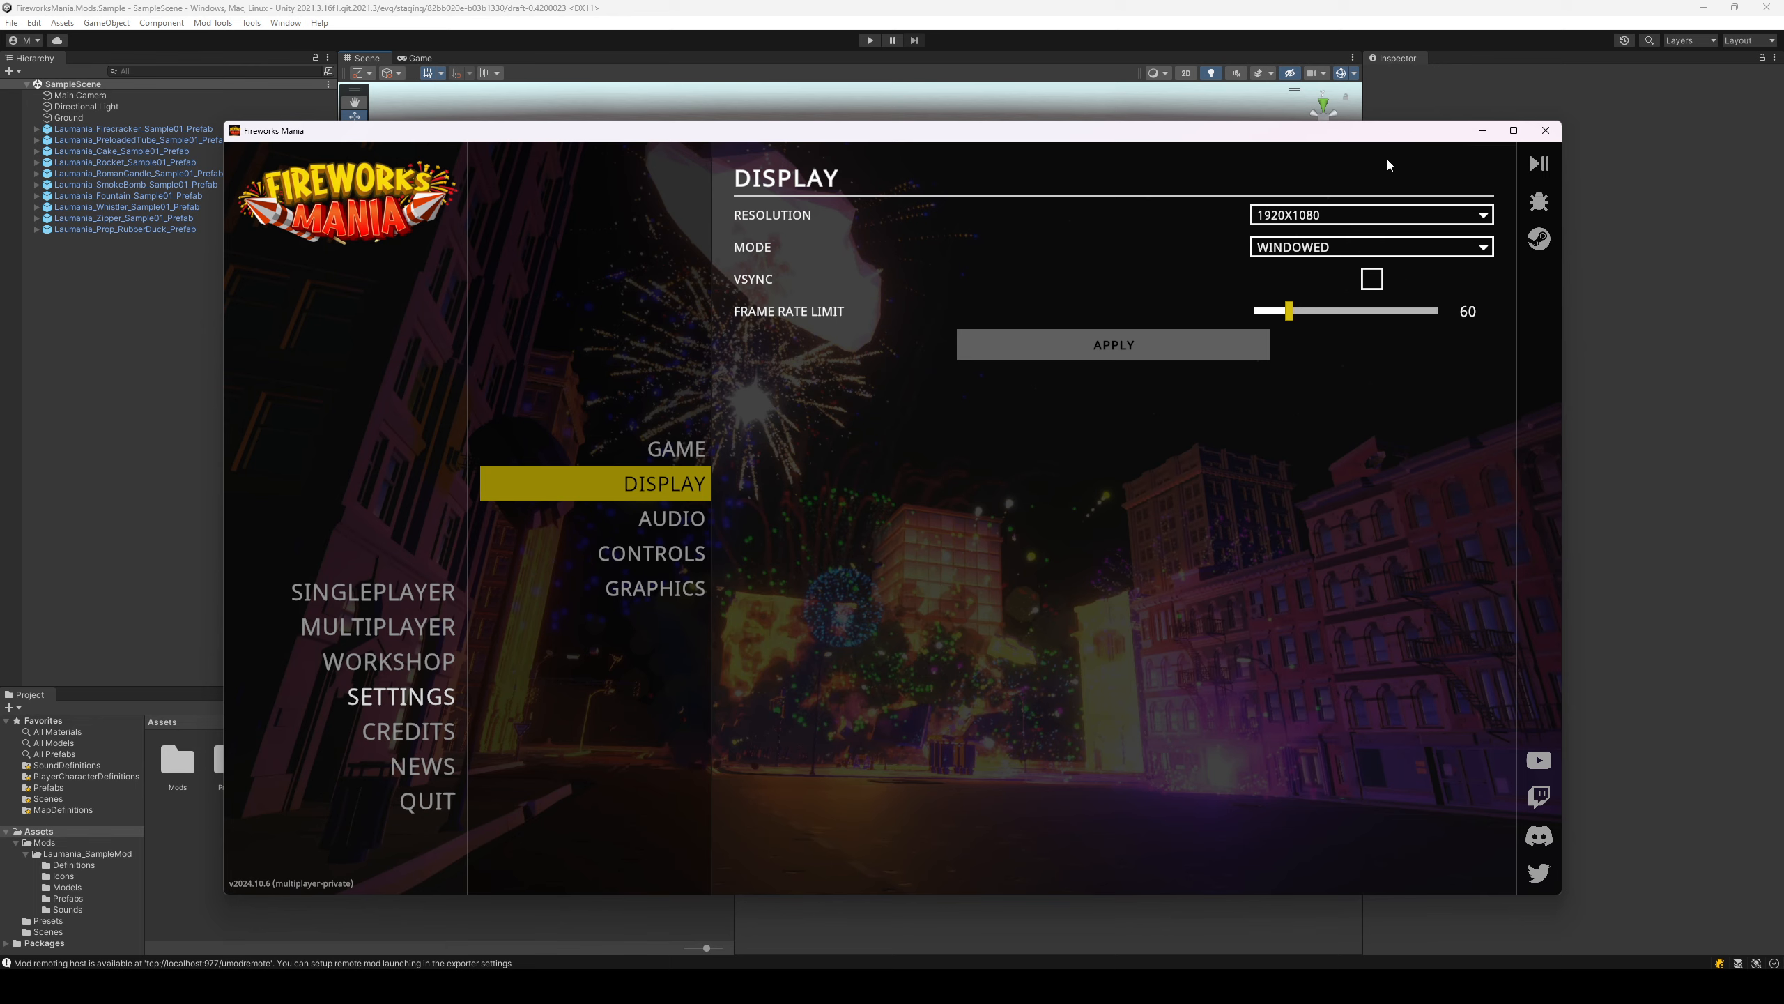
{"action": "left_click", "coordinate": [1483, 134]}
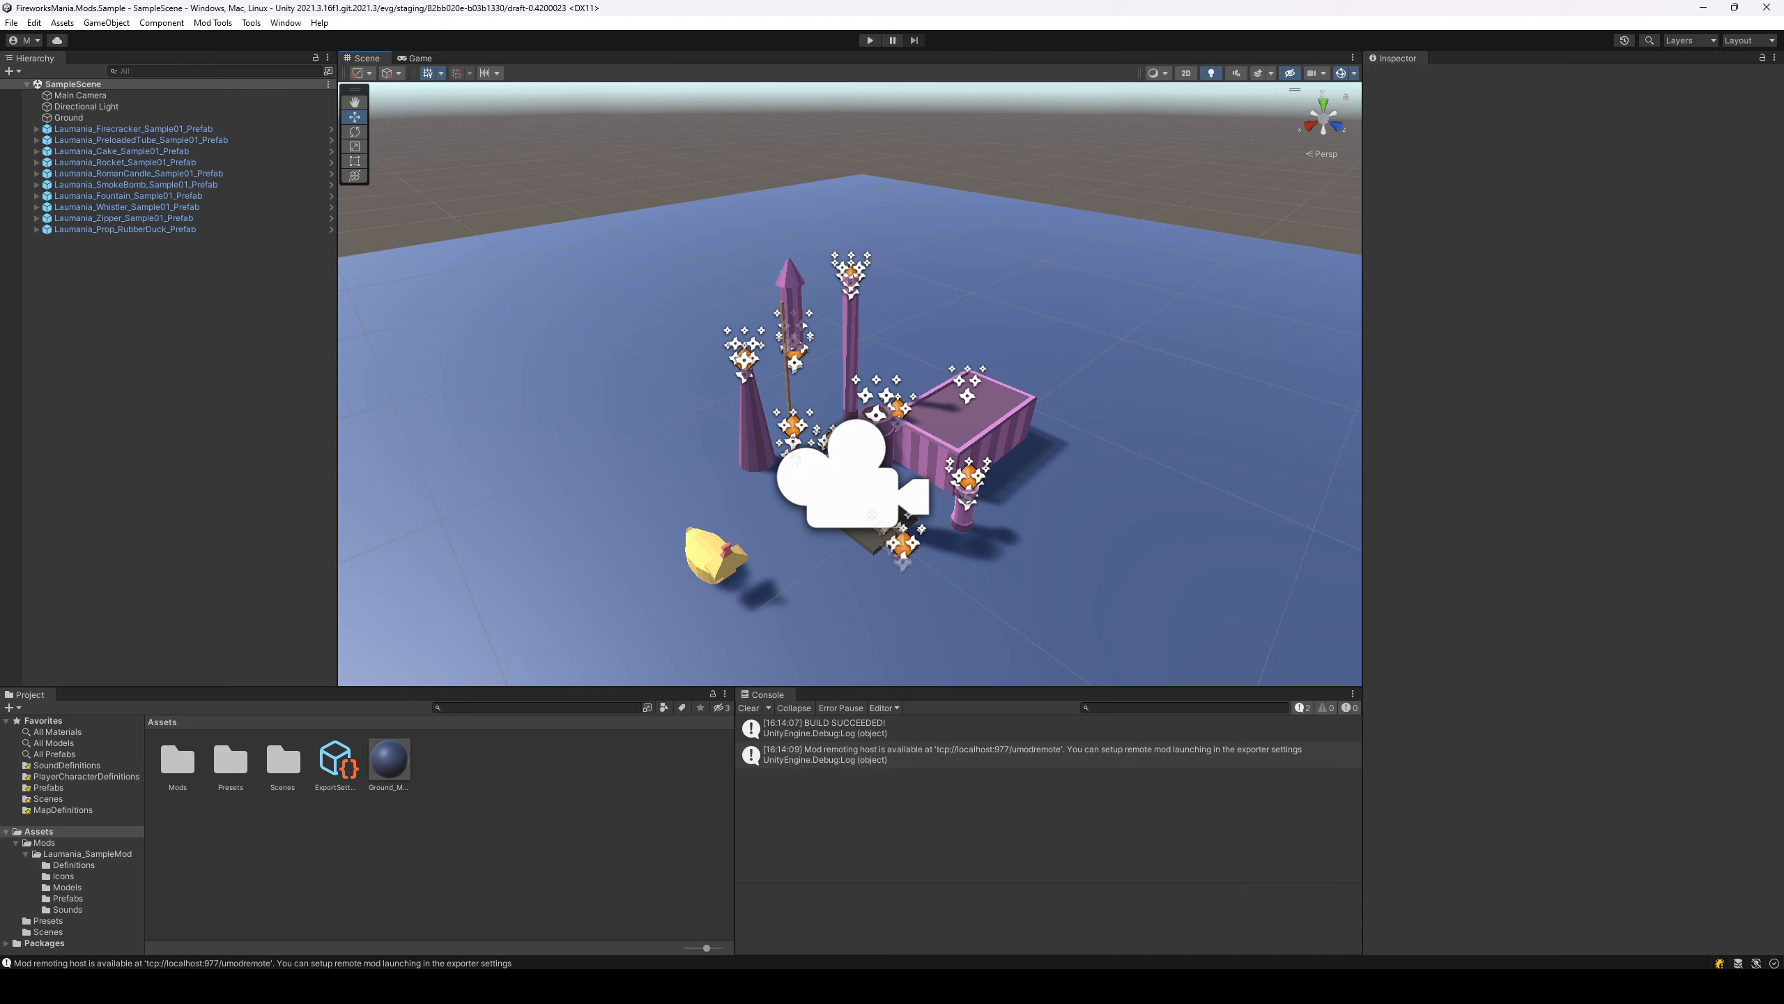
- Switch to the Fireworks Mania game and deactivate all subscribed mods in the workshop collection
{"action": "key", "text": "alt+Tab"}
{"action": "left_click", "coordinate": [373, 592]}
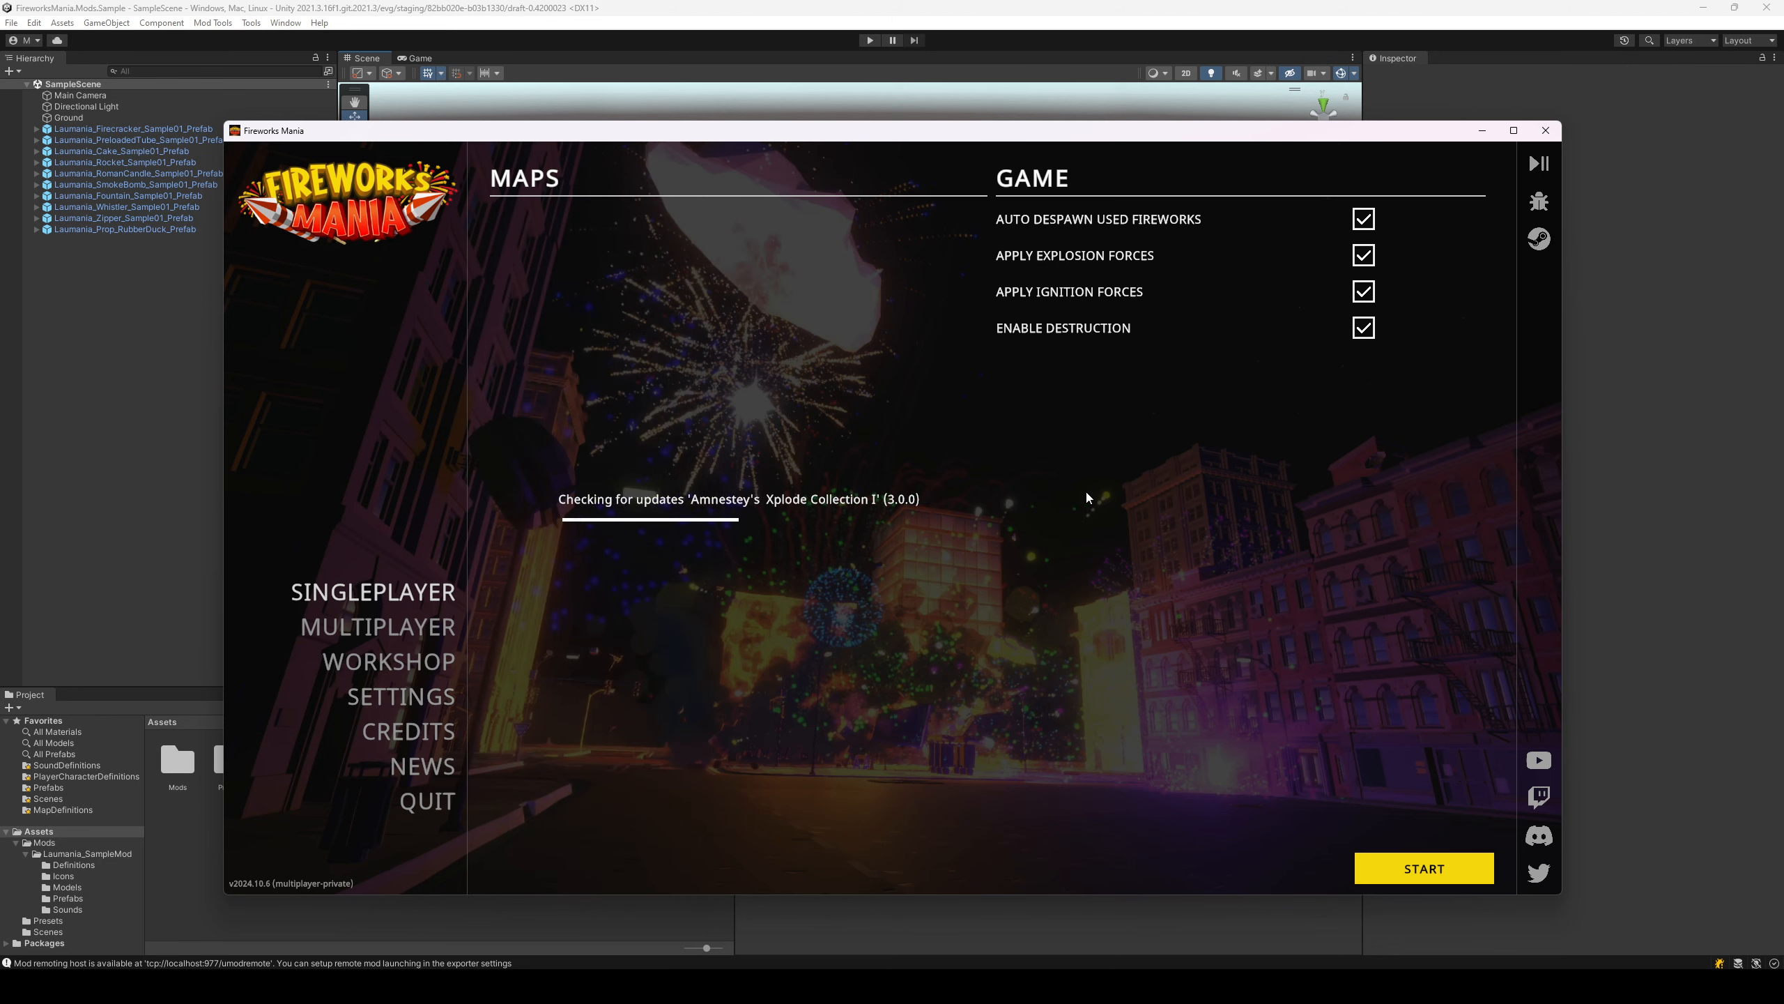
{"action": "left_click", "coordinate": [388, 662]}
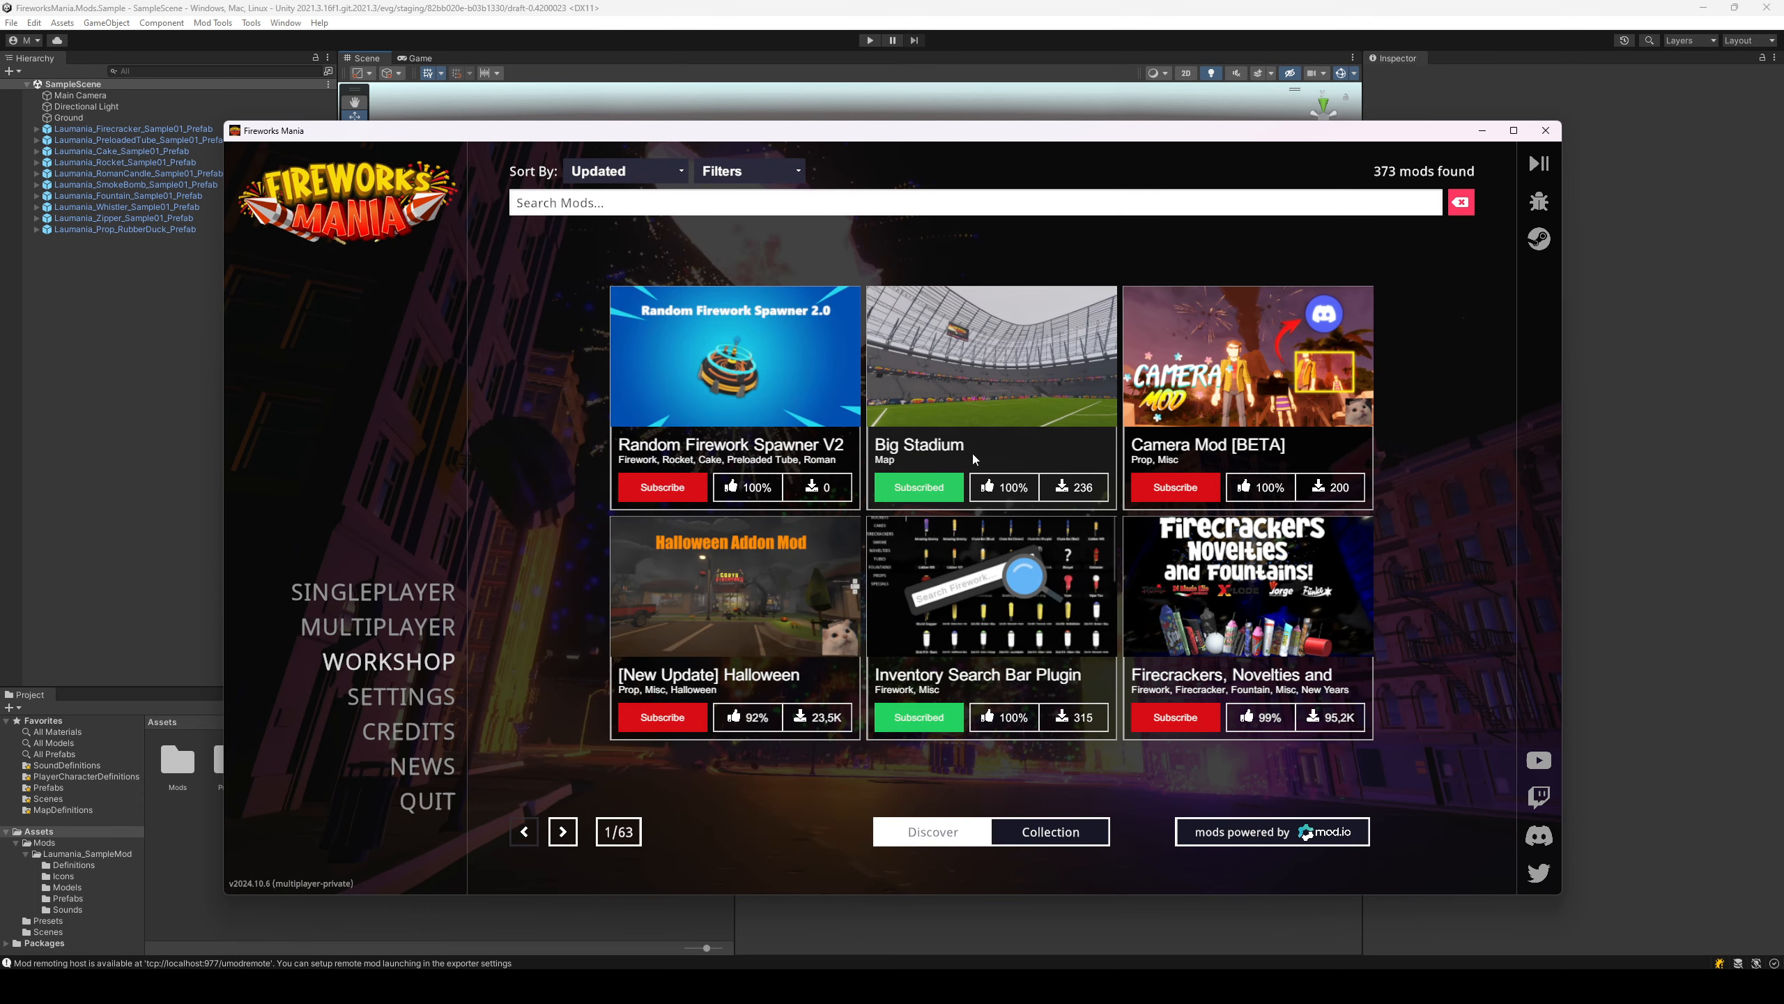
{"action": "left_click", "coordinate": [1050, 832]}
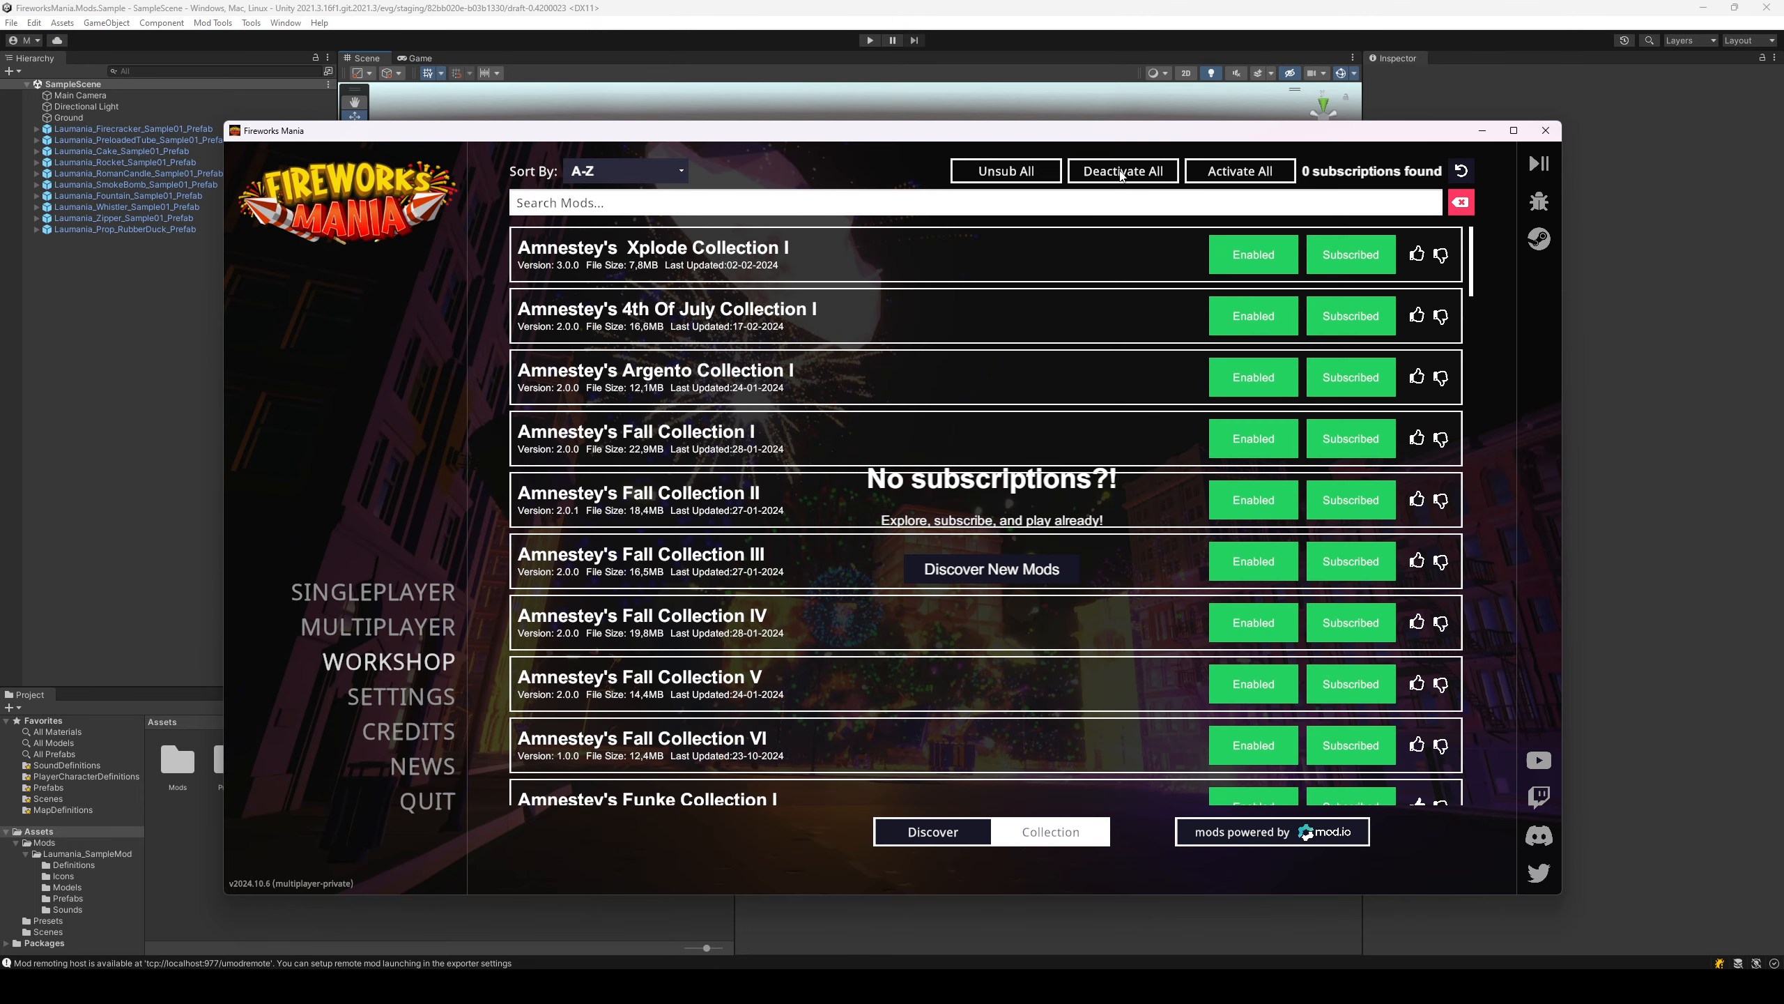
{"action": "left_click", "coordinate": [474, 647]}
{"action": "left_click", "coordinate": [427, 599]}
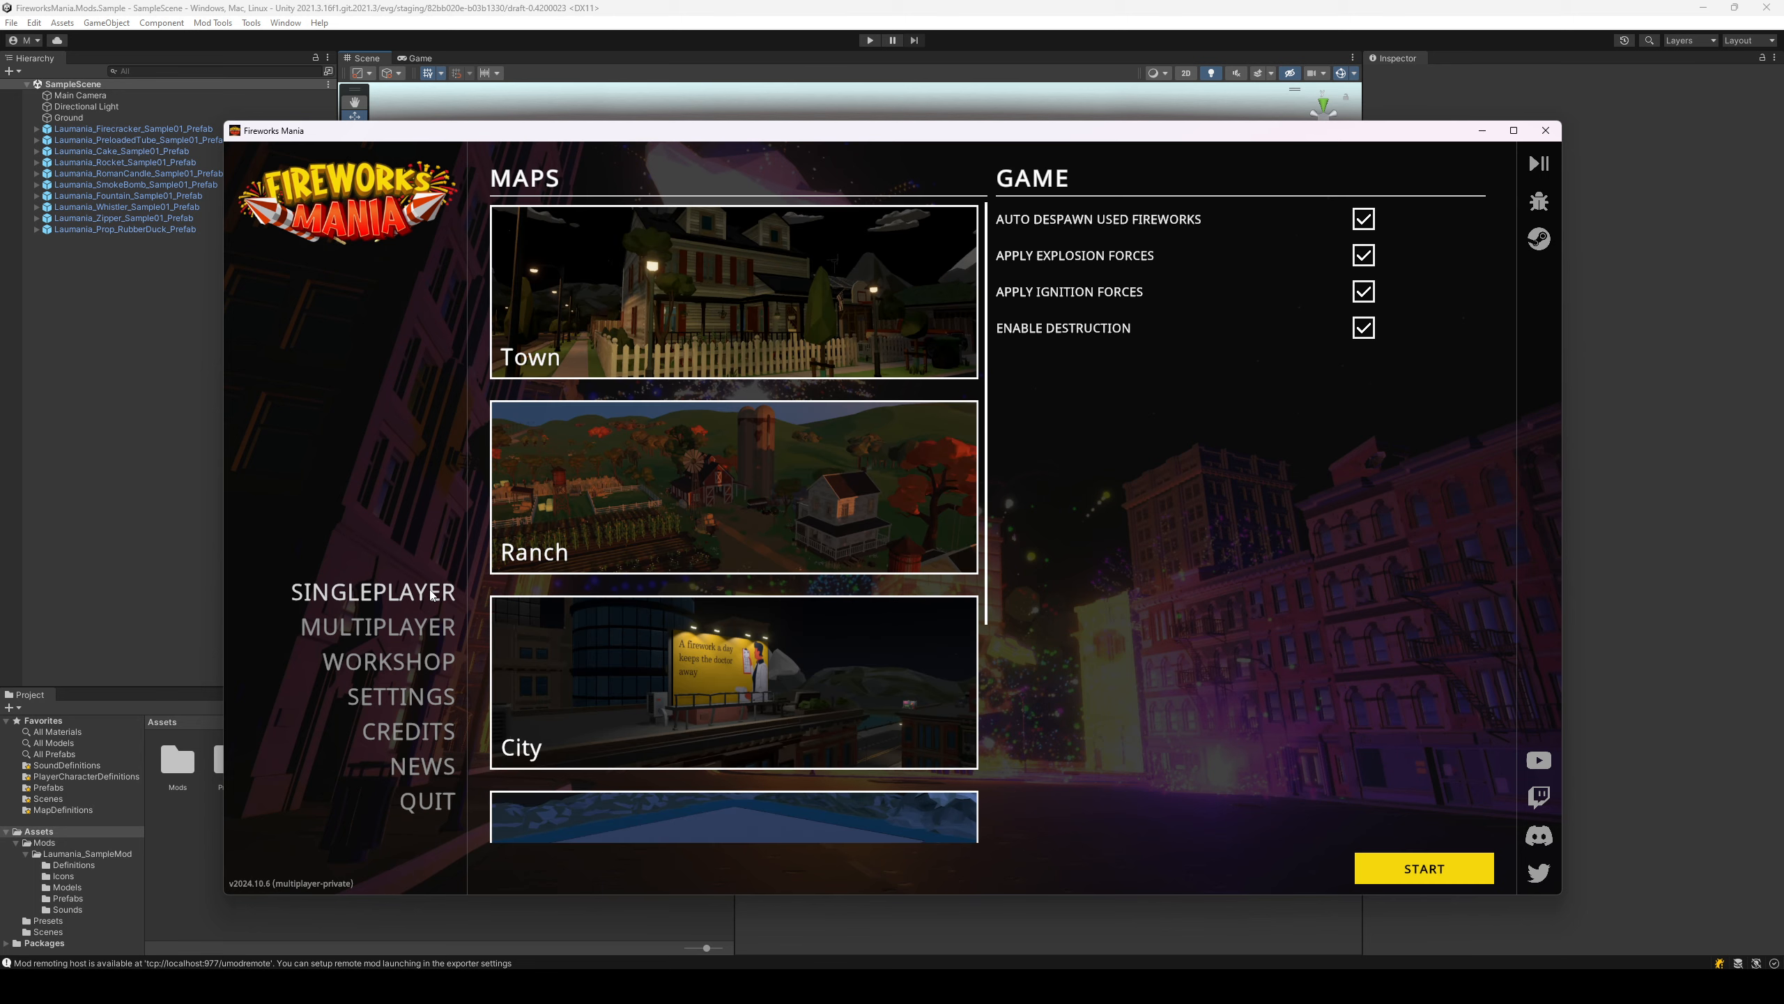
{"action": "left_click", "coordinate": [480, 673]}
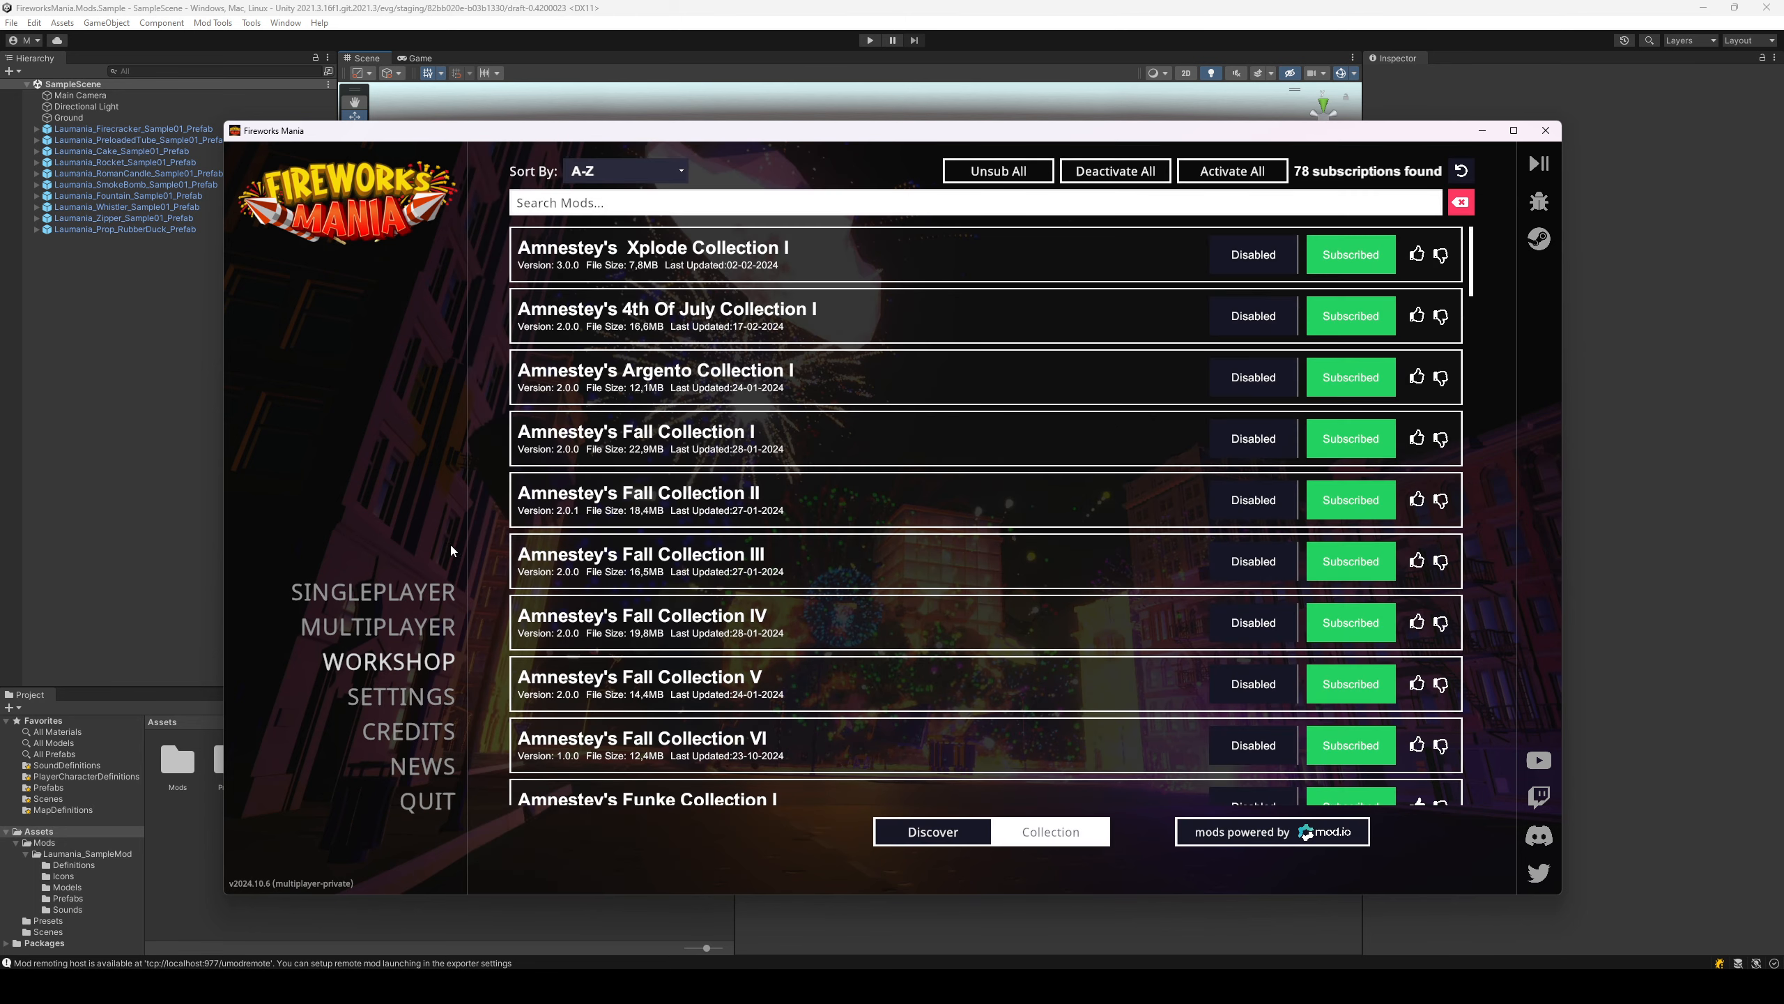
- Clear the game's console log and load the Town map in singleplayer
{"action": "left_click", "coordinate": [422, 594]}
{"action": "left_click", "coordinate": [784, 307]}
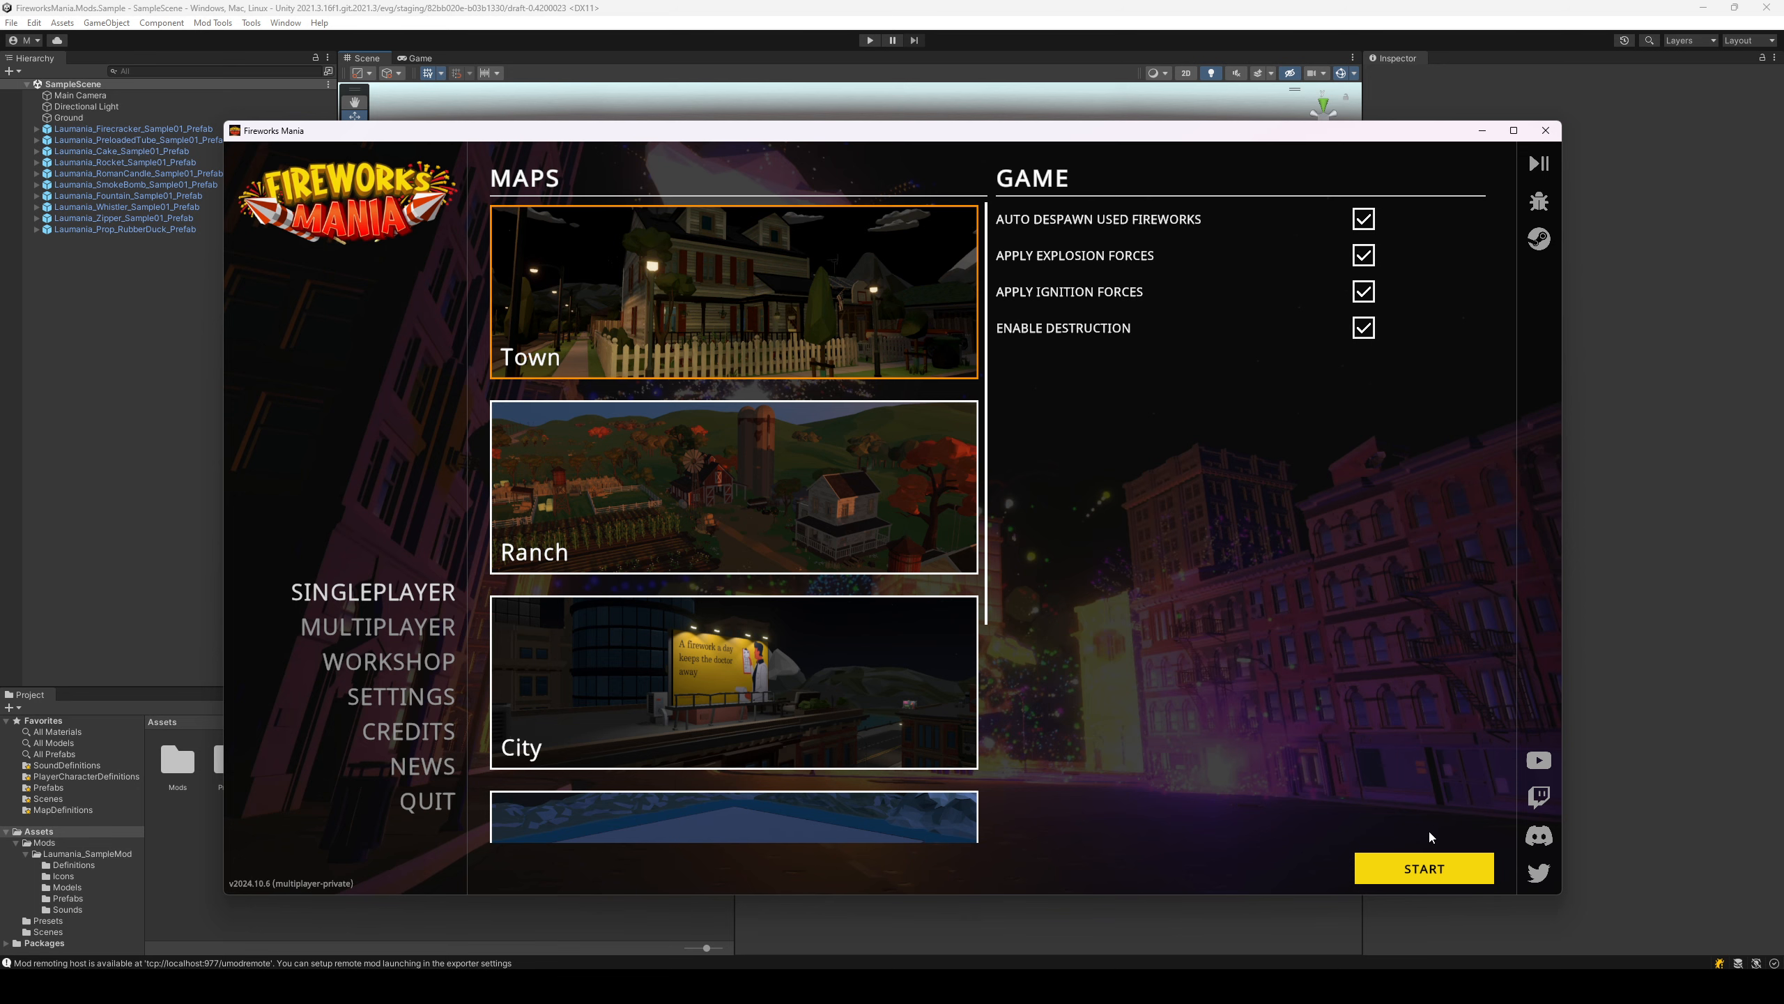
{"action": "key", "text": "grave"}
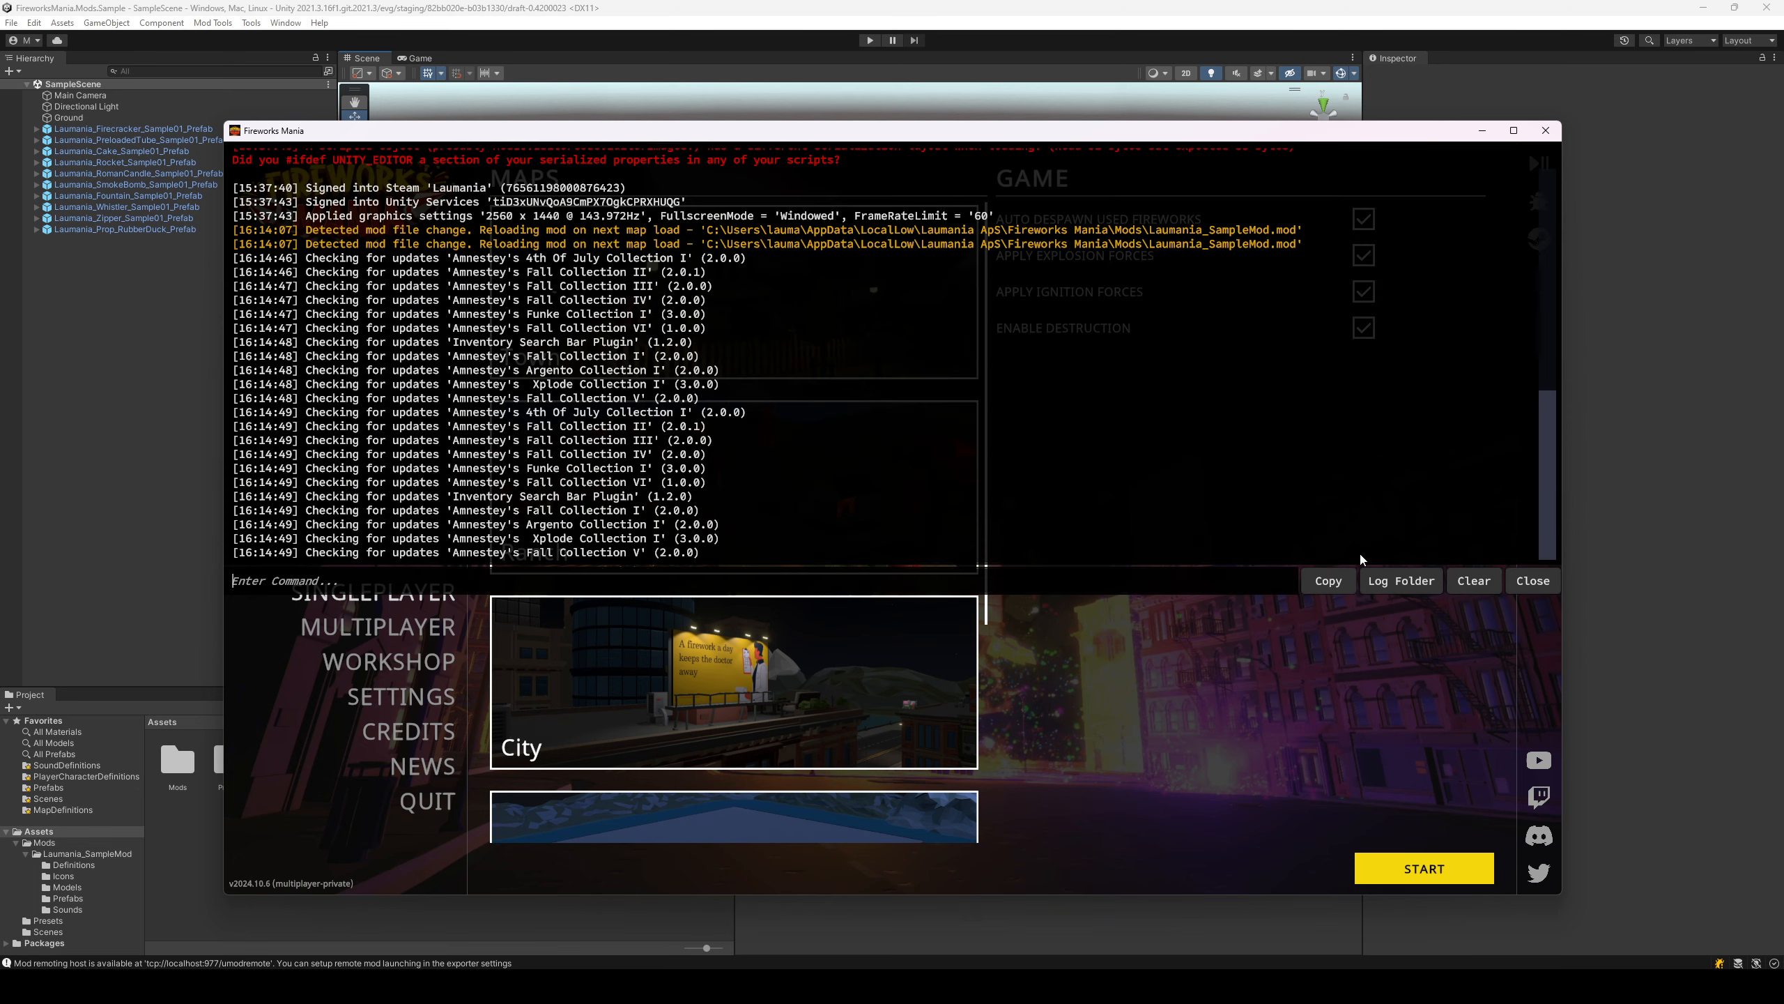
{"action": "left_click", "coordinate": [1477, 582]}
{"action": "key", "text": "grave"}
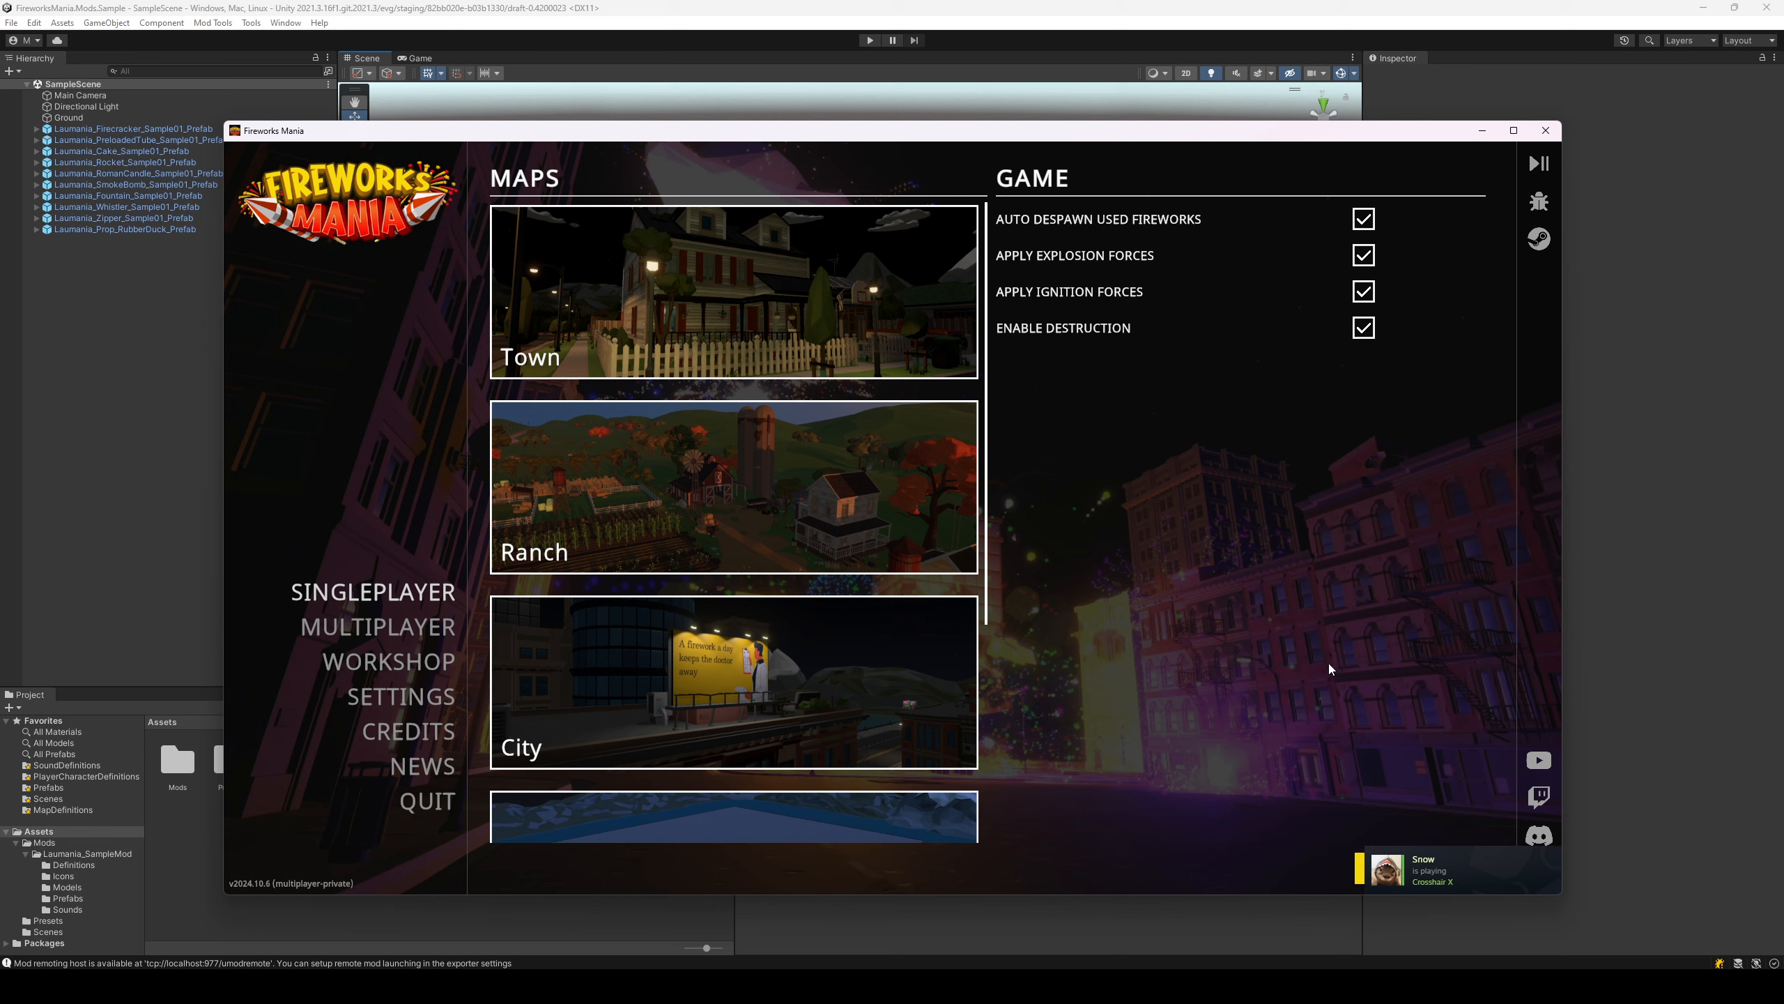
{"action": "left_click", "coordinate": [906, 371]}
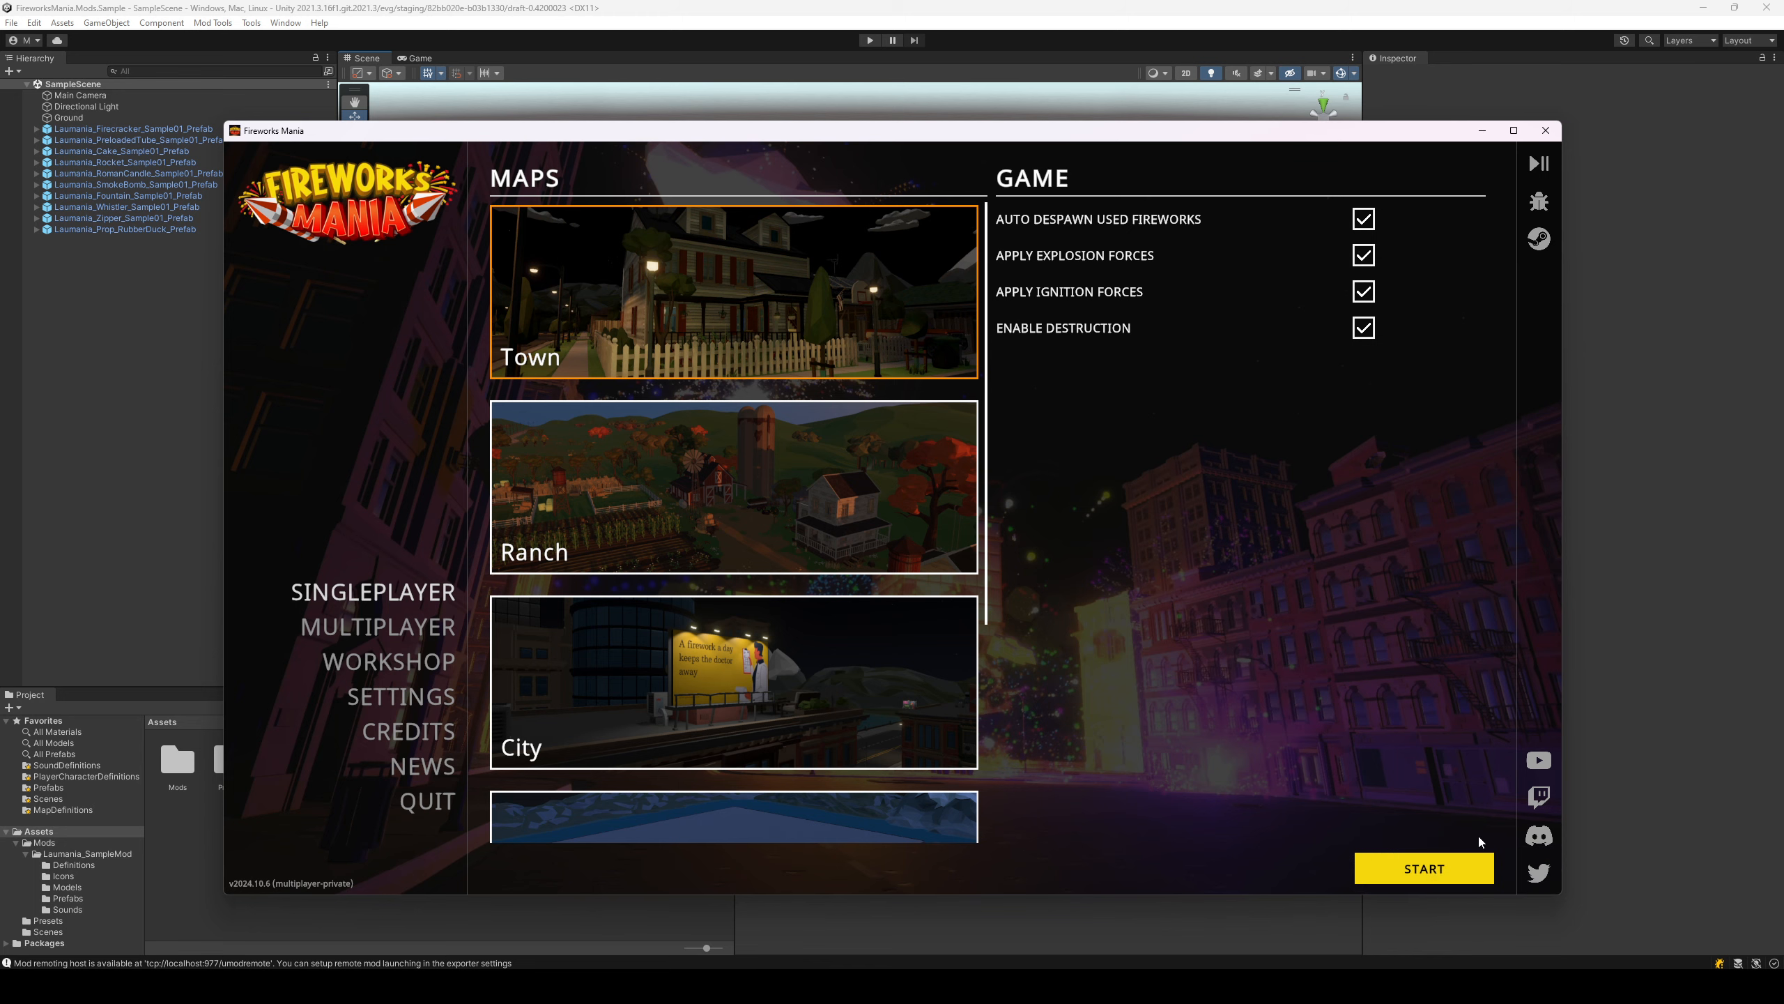
{"action": "left_click", "coordinate": [1453, 868]}
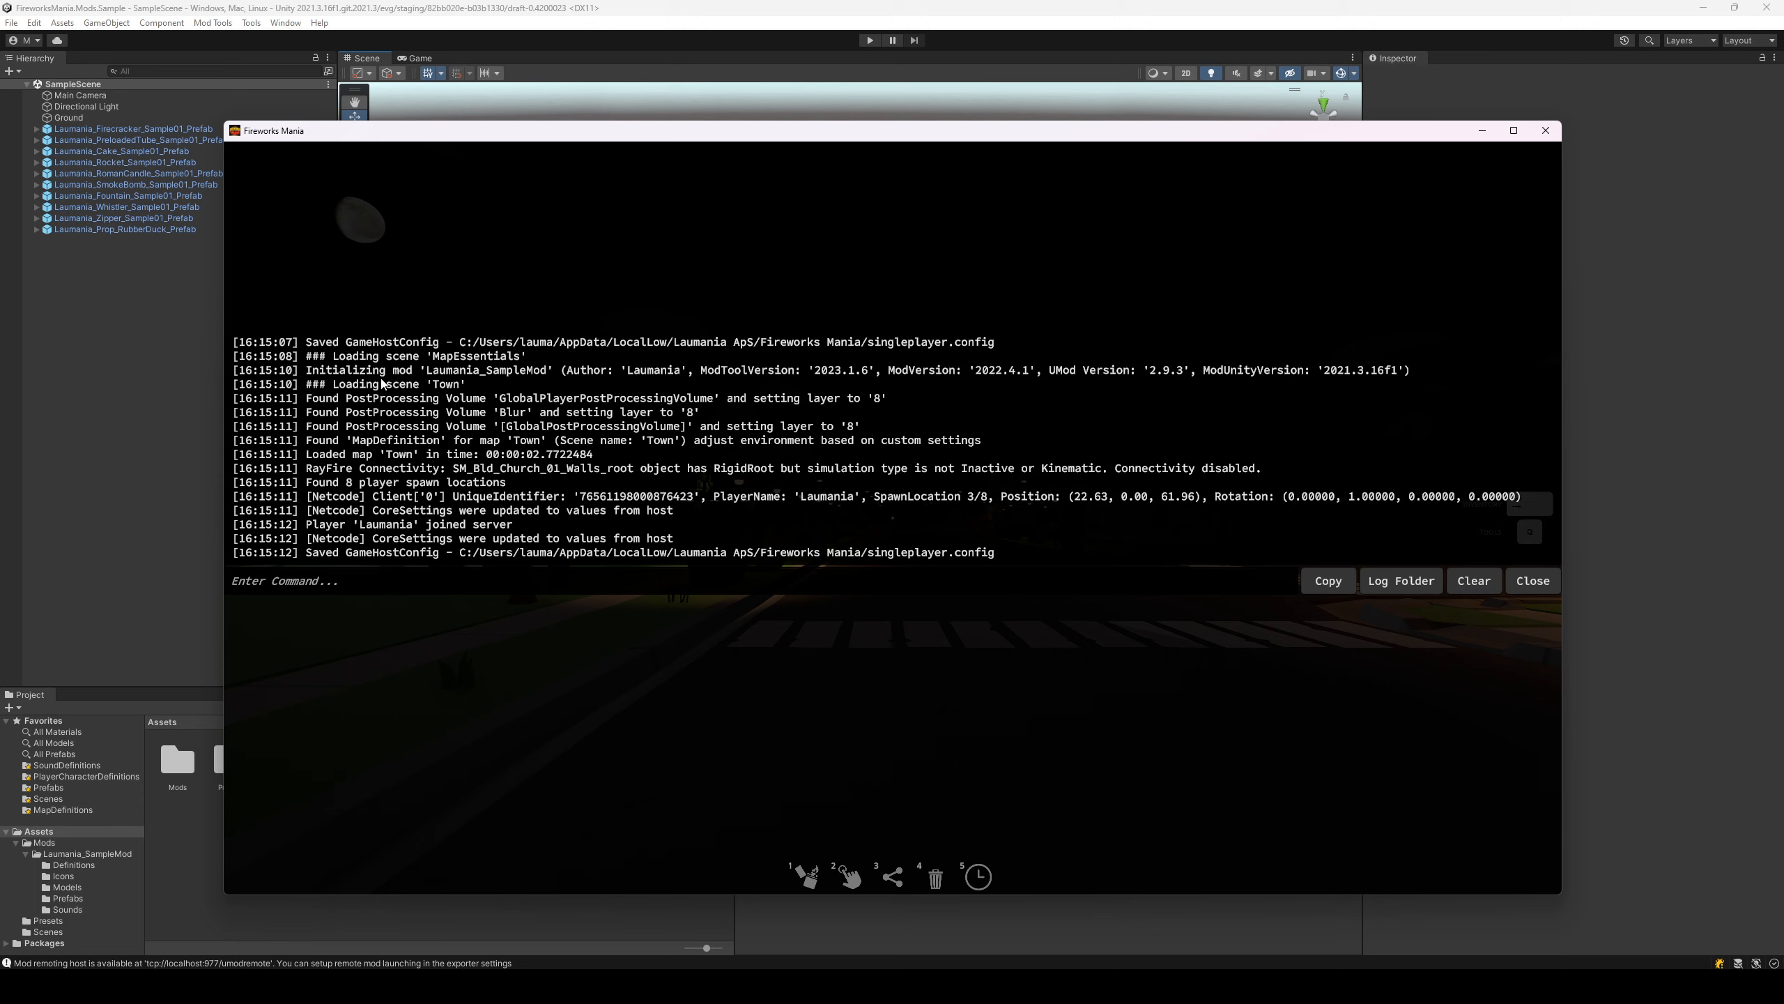
{"action": "key", "text": "Escape"}
- Place Rocket Sample 01 and several of the sample mod's cakes from the inventory on the Town street
{"action": "key", "text": "Tab"}
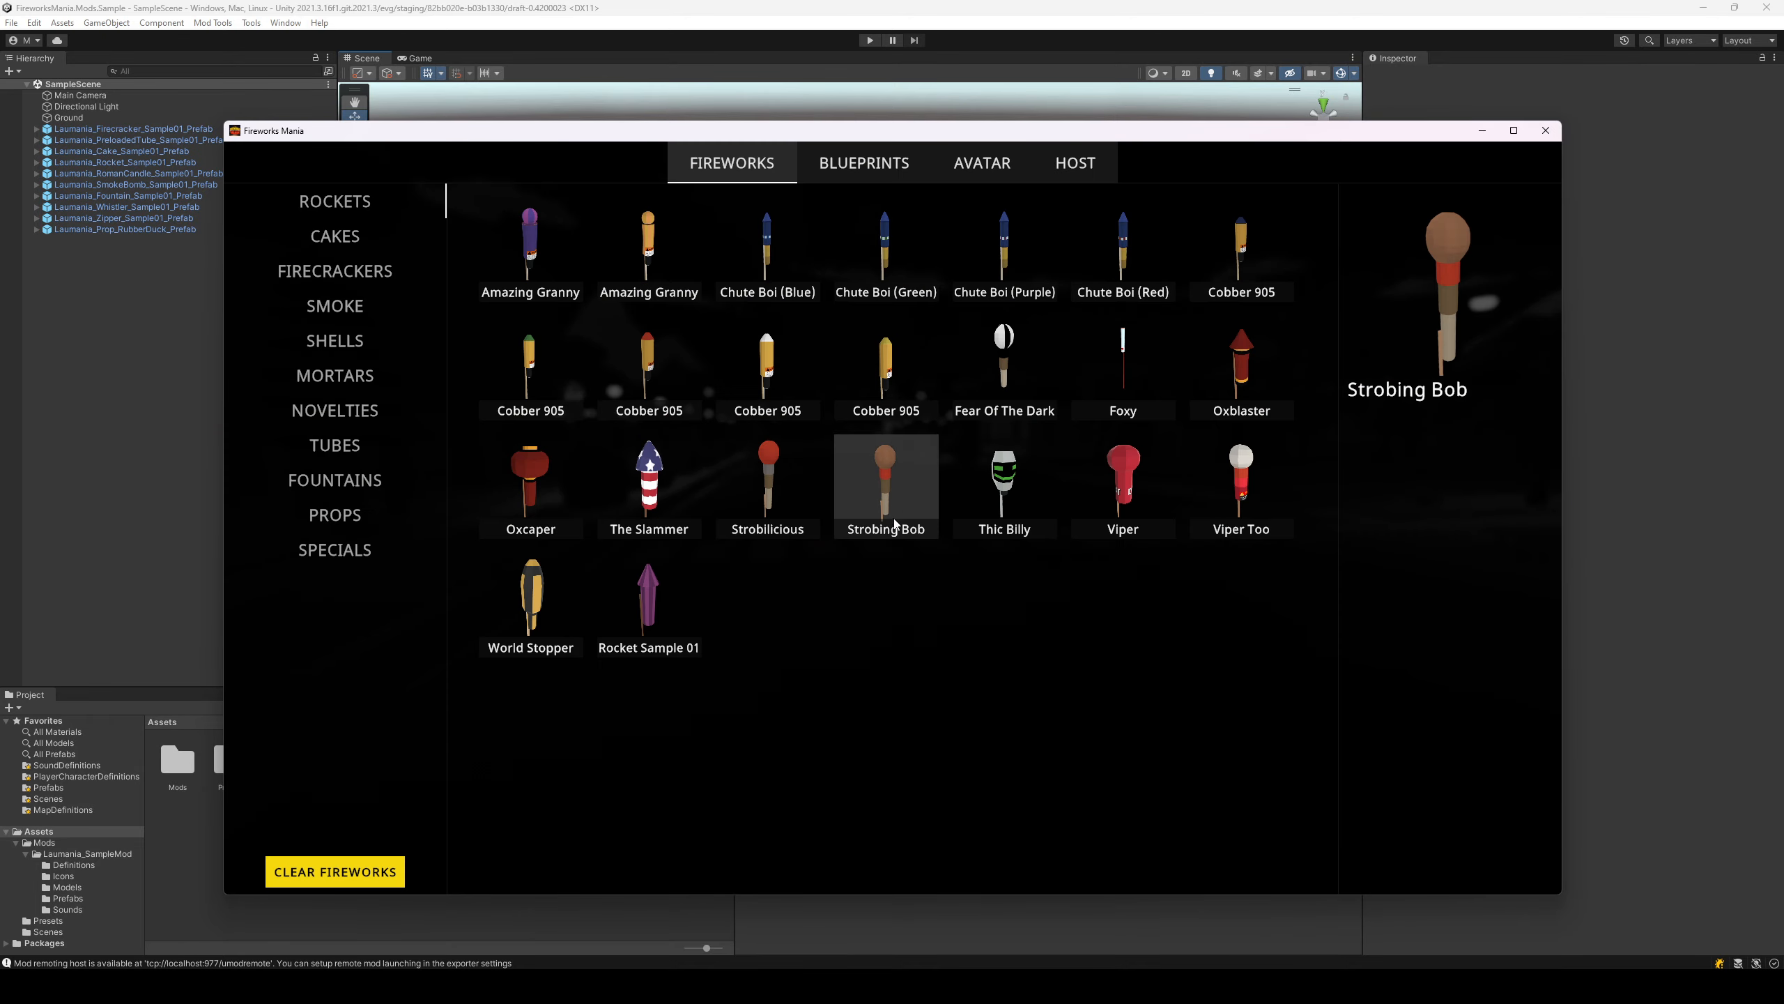
{"action": "left_click", "coordinate": [674, 619]}
{"action": "key", "text": "Tab"}
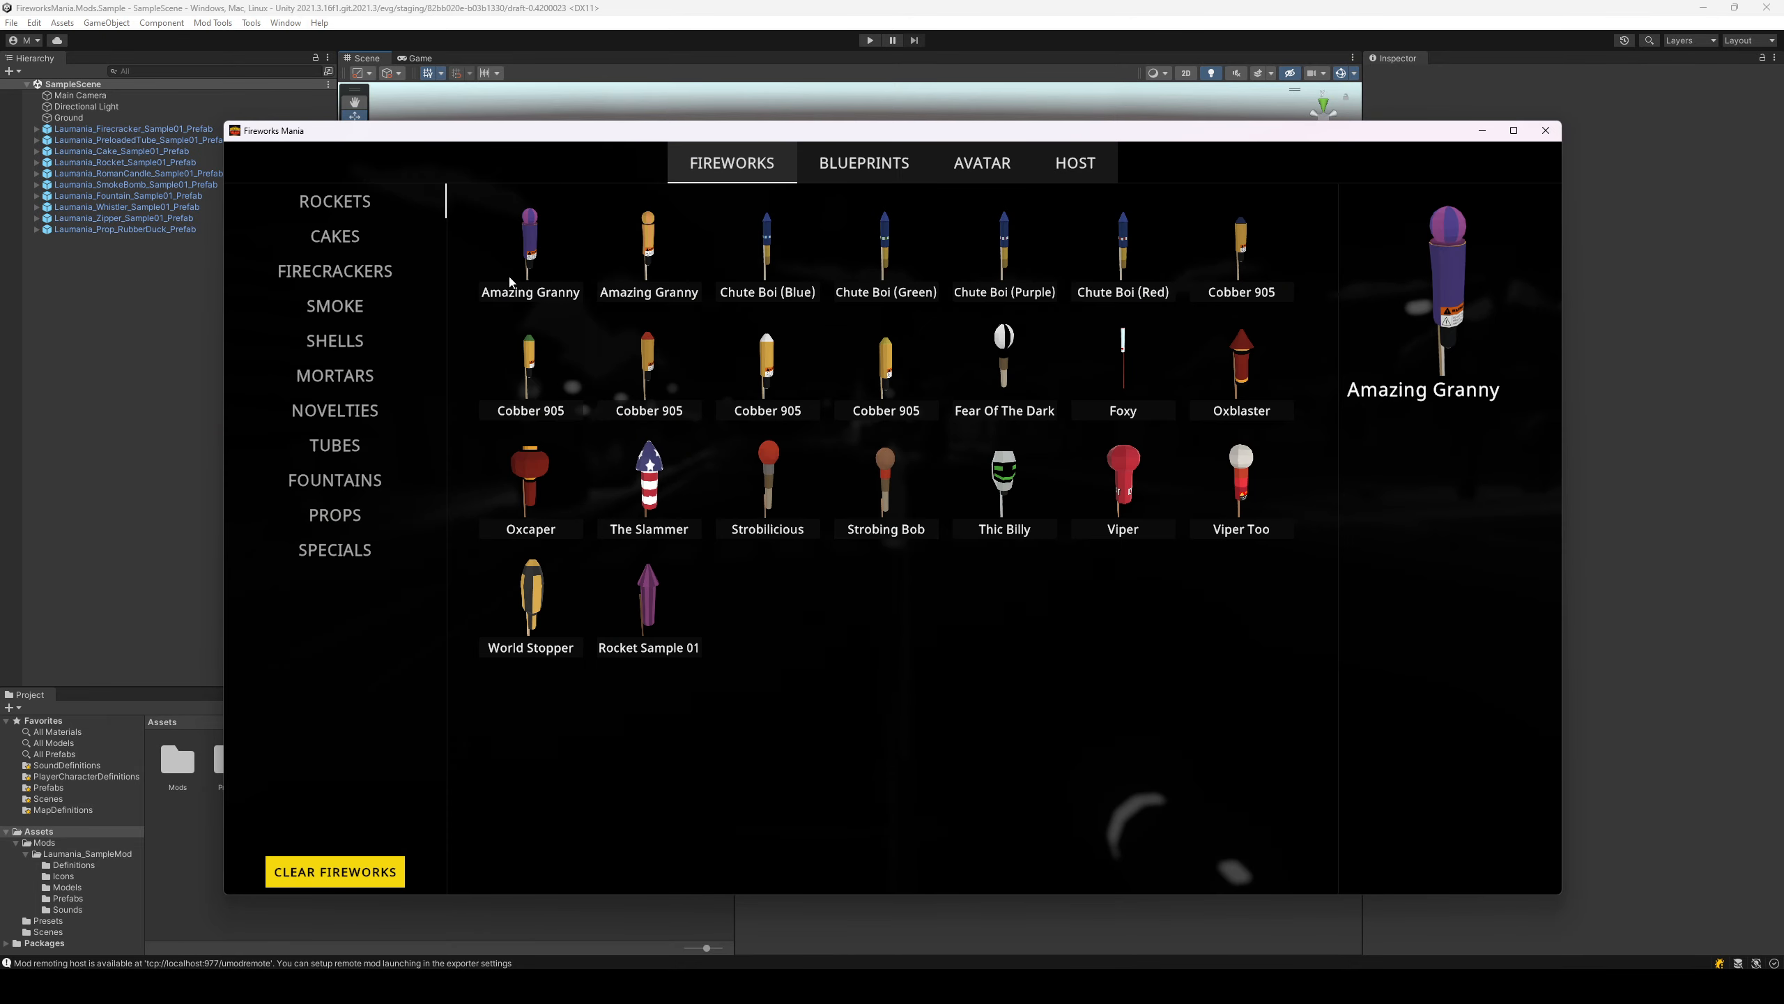
{"action": "left_click", "coordinate": [336, 236]}
{"action": "left_click", "coordinate": [1123, 506]}
{"action": "left_click", "coordinate": [893, 517]}
{"action": "left_click", "coordinate": [893, 518]}
{"action": "left_click", "coordinate": [893, 517]}
{"action": "left_click", "coordinate": [893, 518]}
- Ignite the placed sample fireworks with the lighter tool and move back to watch them go off
{"action": "key", "text": "q"}
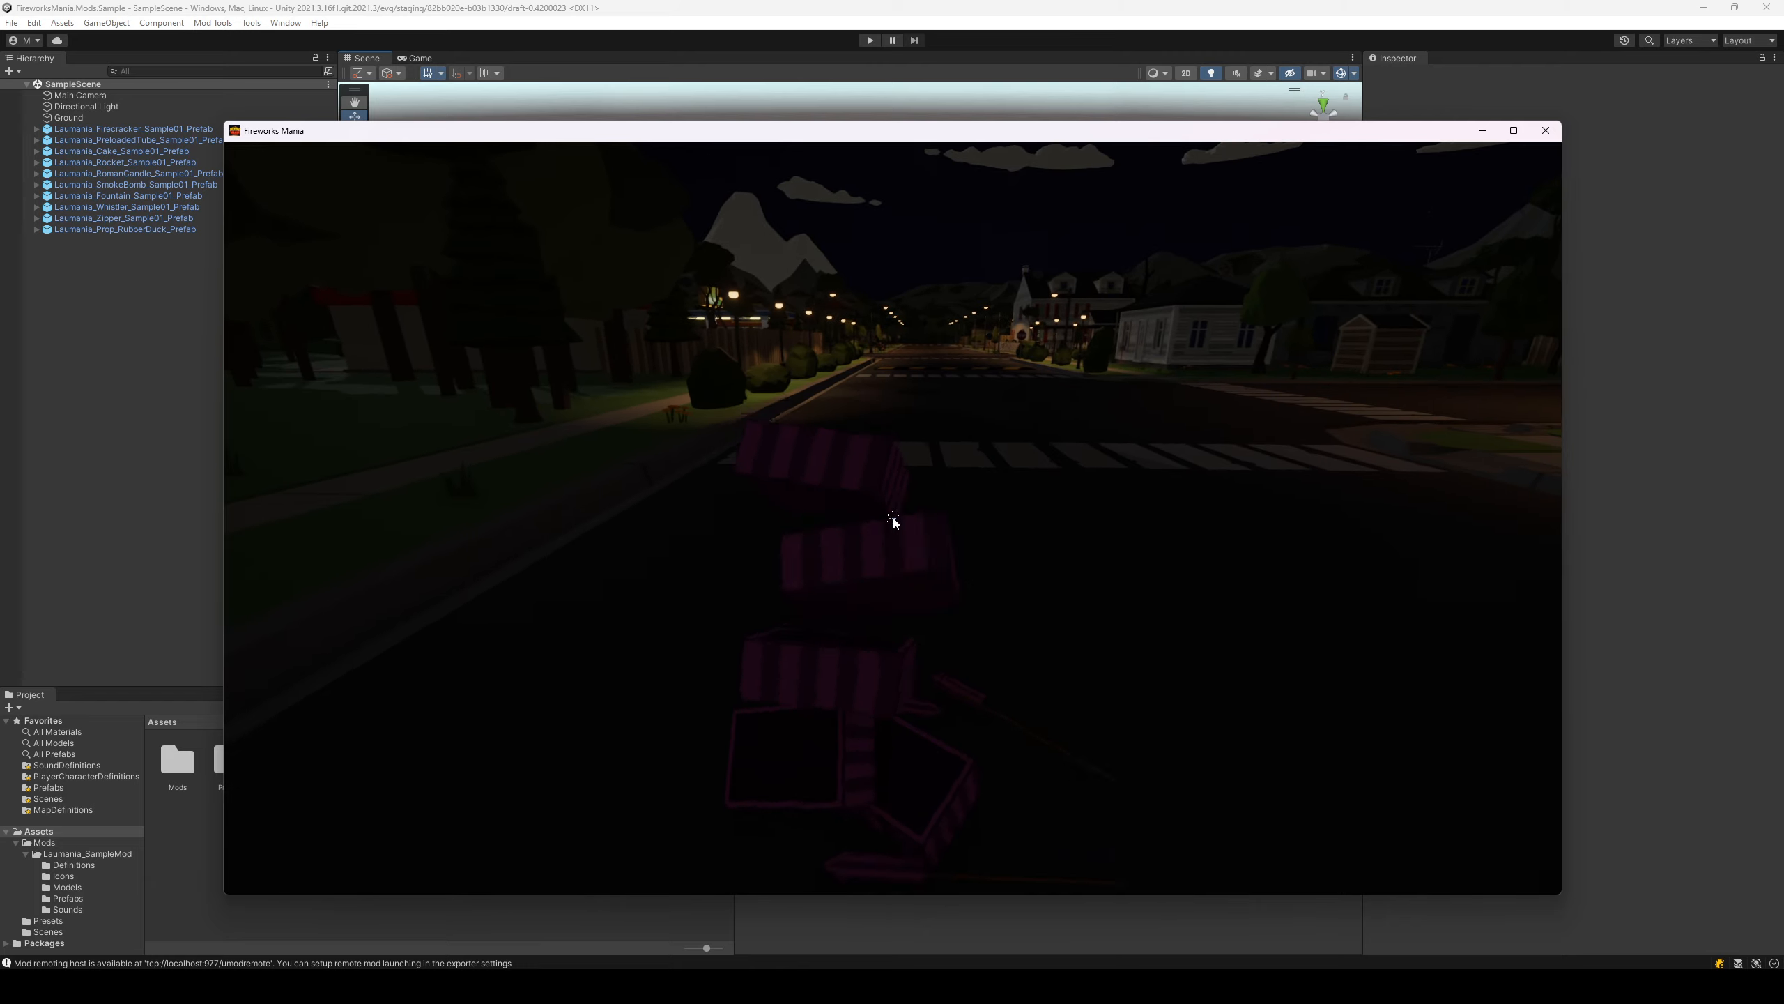
{"action": "left_click", "coordinate": [893, 351]}
{"action": "key", "text": "q"}
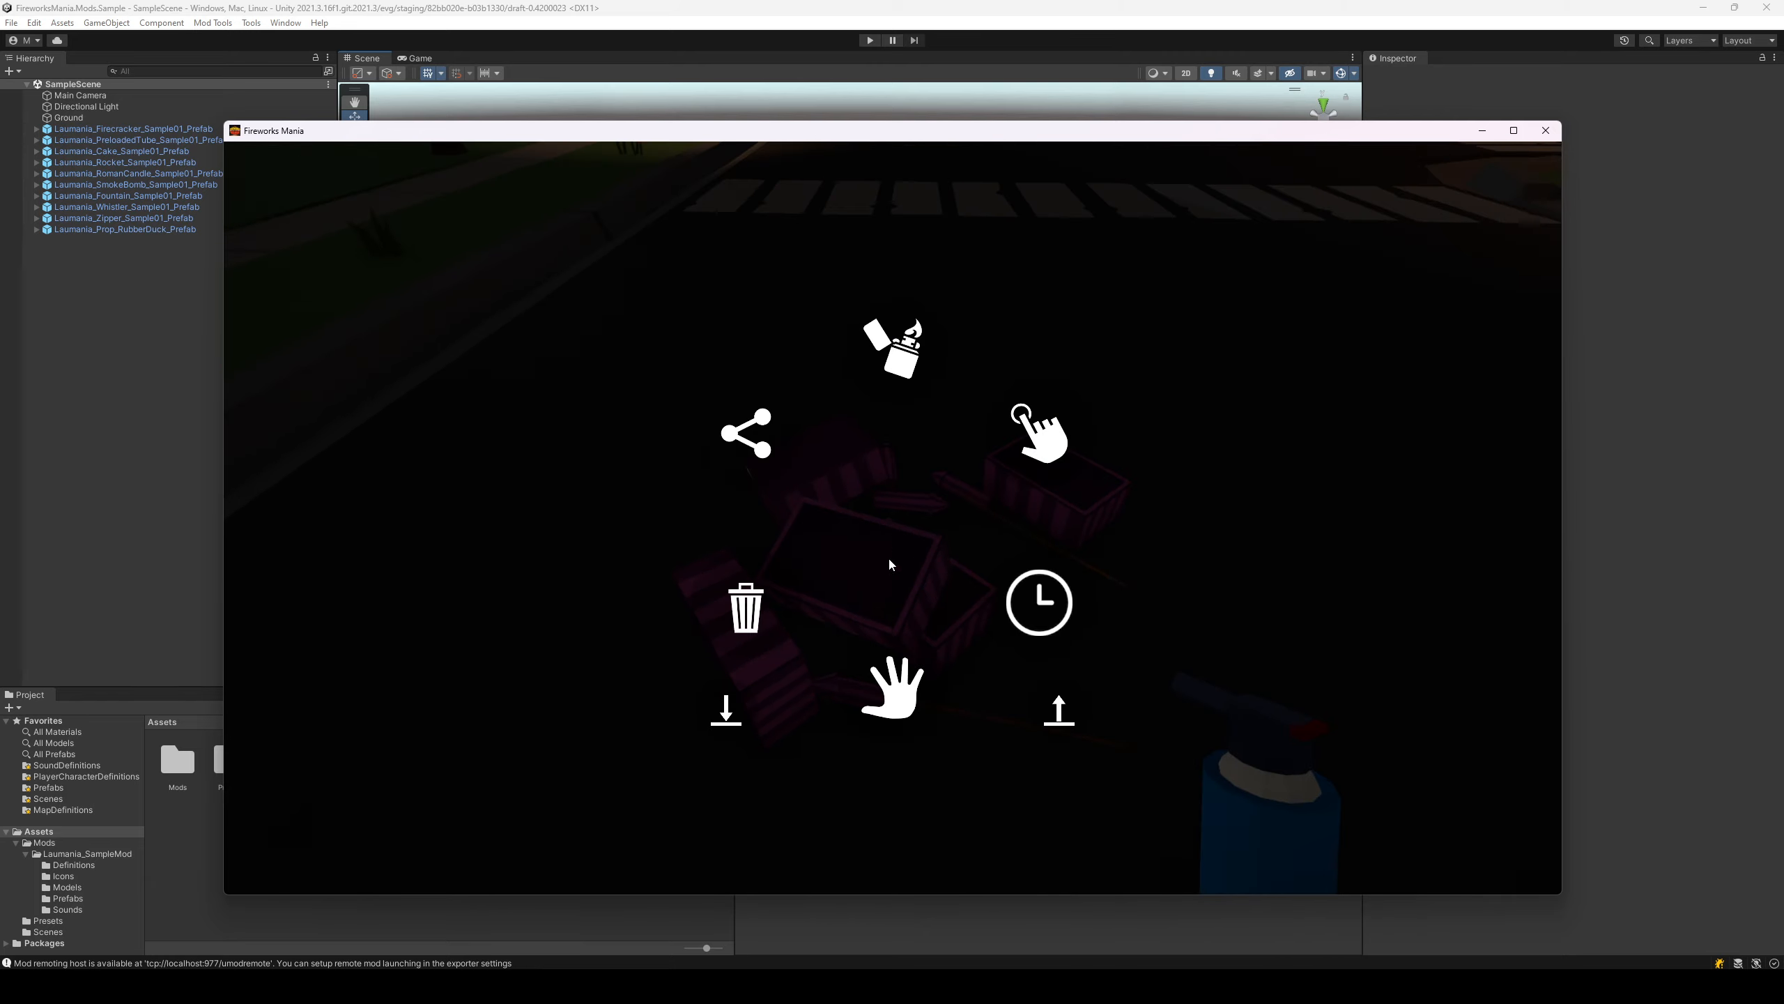
{"action": "left_click", "coordinate": [891, 626]}
{"action": "key", "text": "s"}
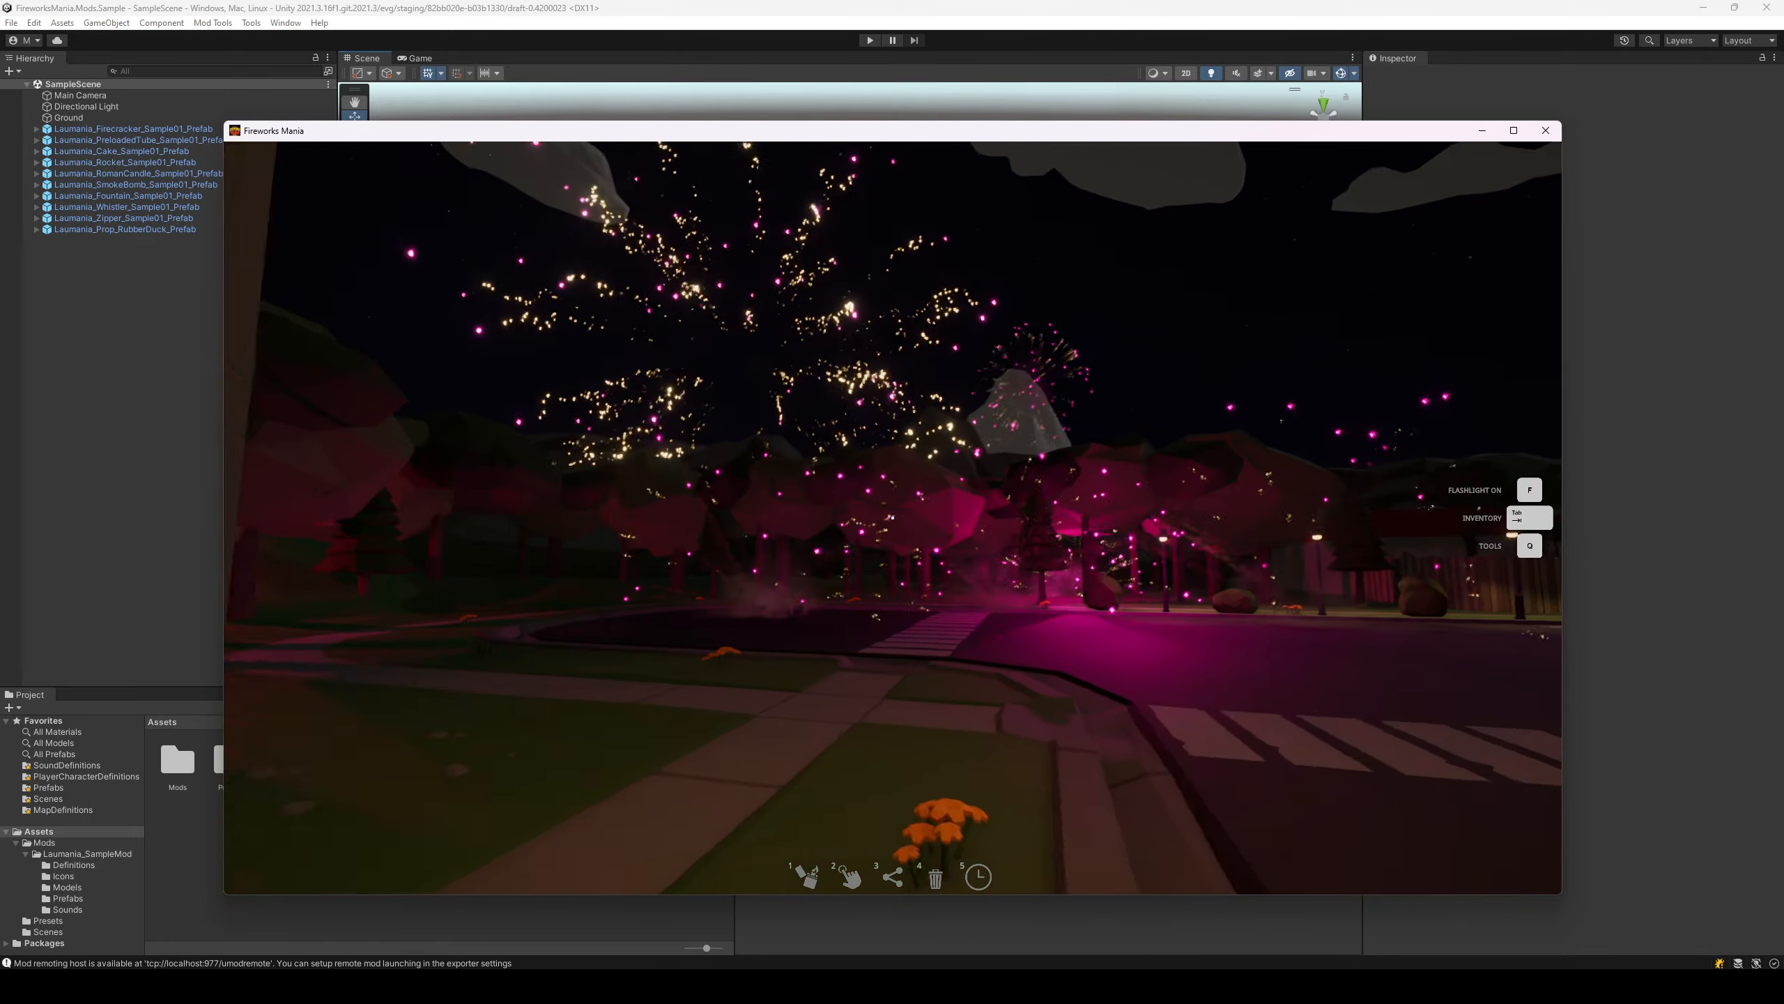
- Exit the Town map to the game's main menu
{"action": "key", "text": "Escape"}
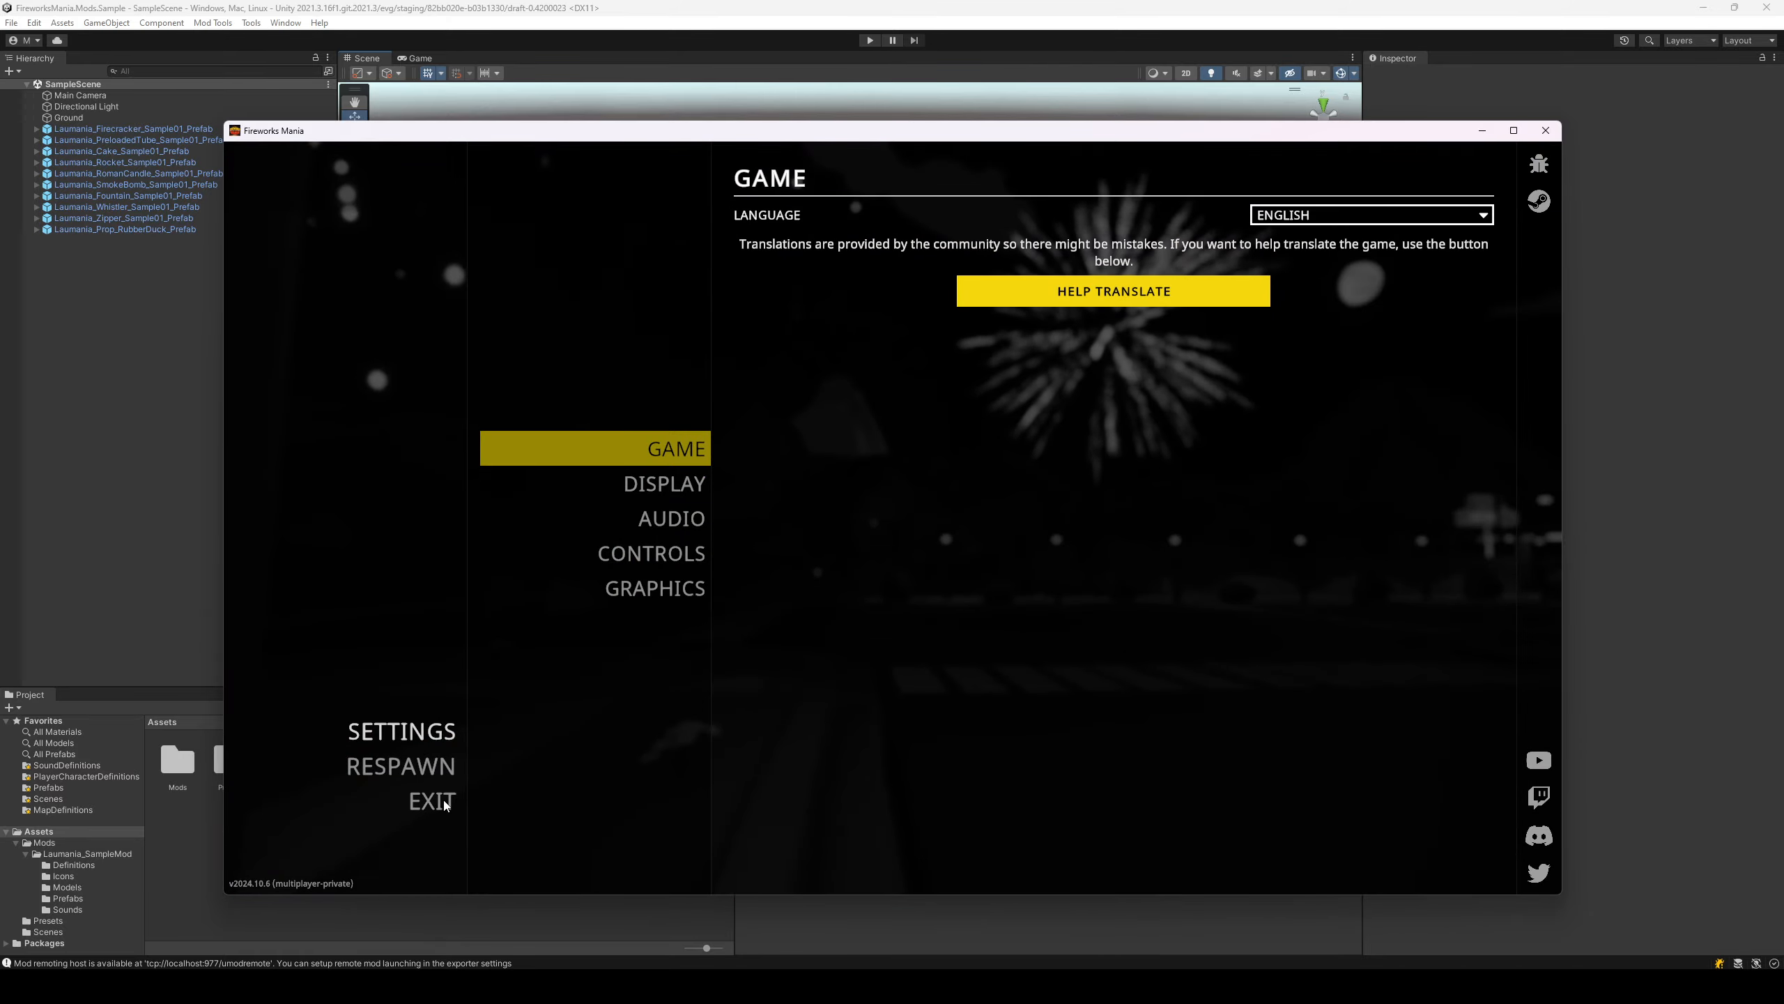
{"action": "left_click", "coordinate": [437, 801]}
{"action": "left_click", "coordinate": [976, 576]}
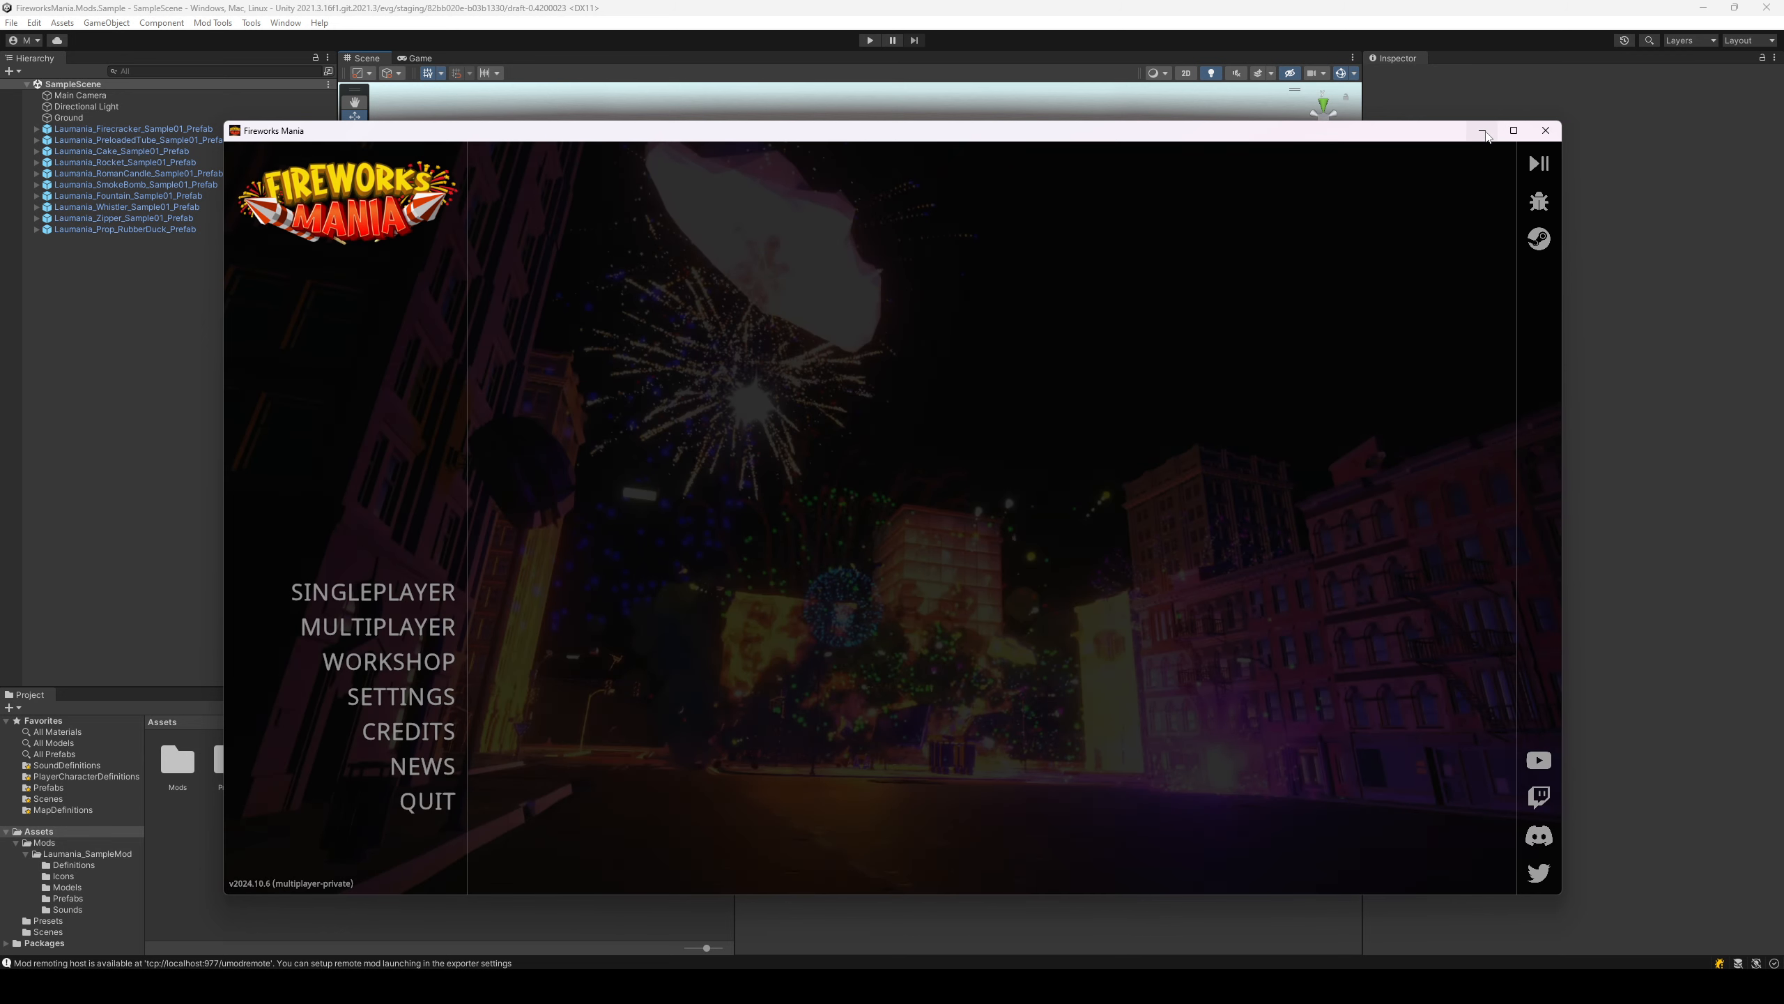
- Return to the Unity editor, clear its console and close the sample project
{"action": "left_click", "coordinate": [1483, 131]}
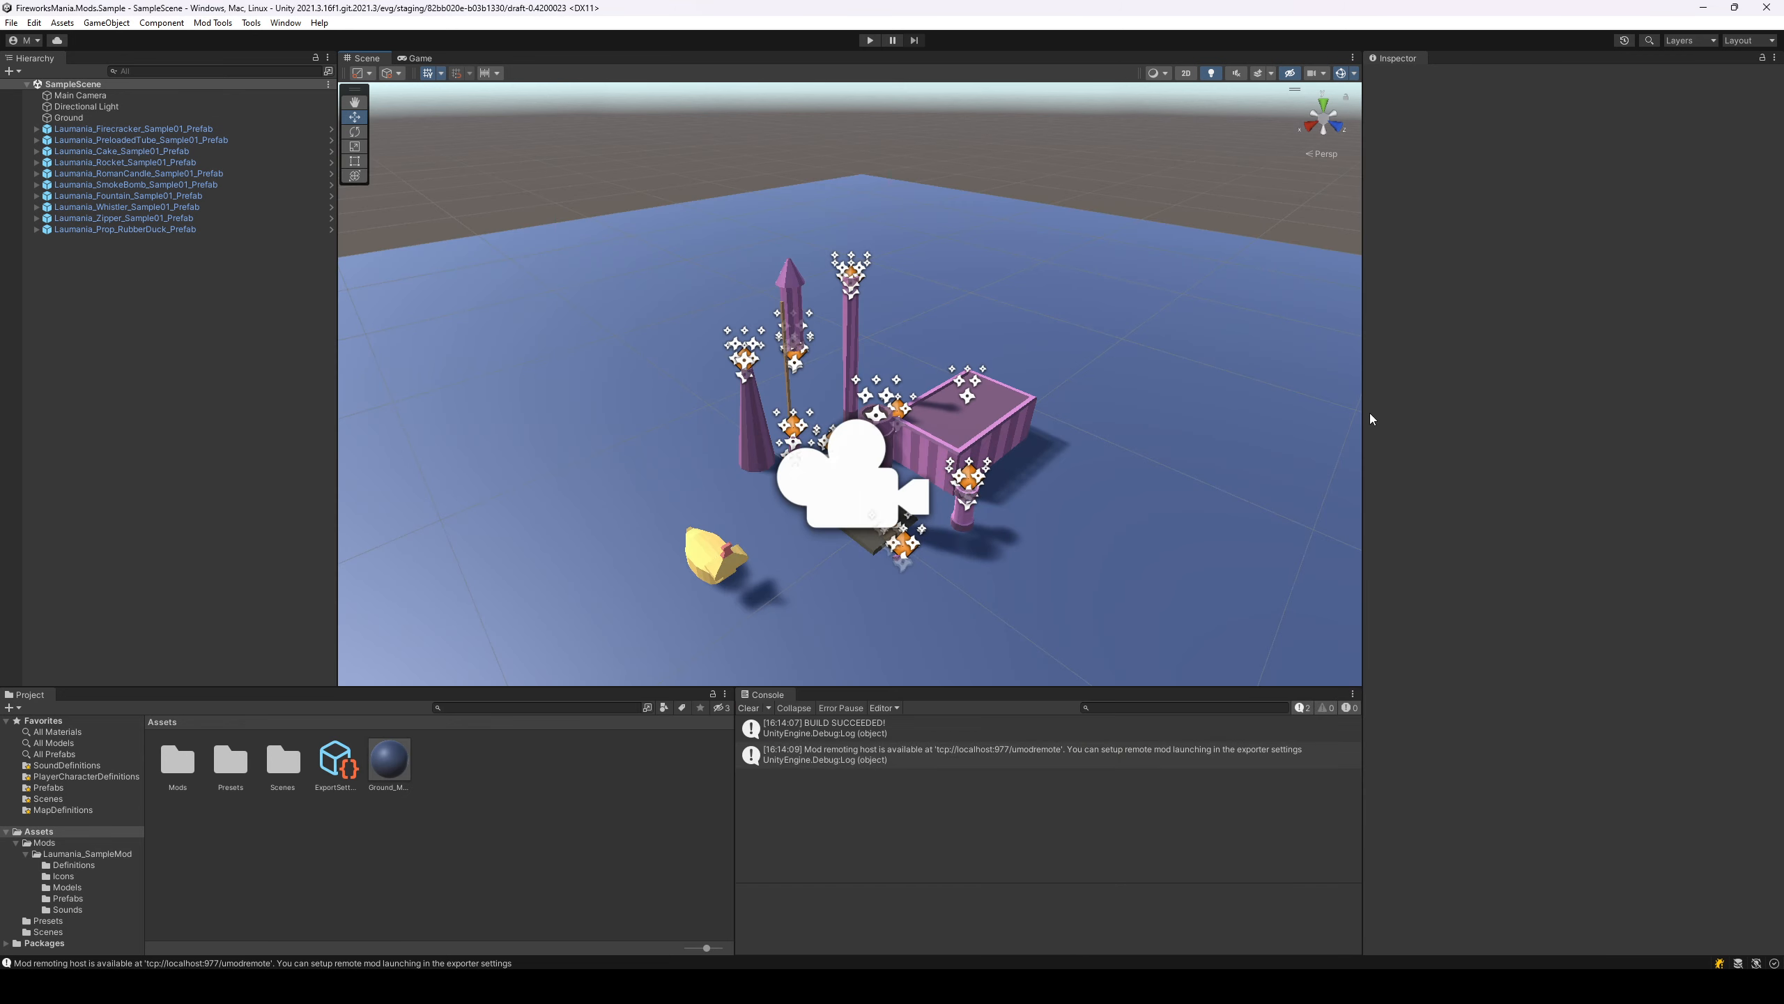
{"action": "left_click", "coordinate": [748, 707]}
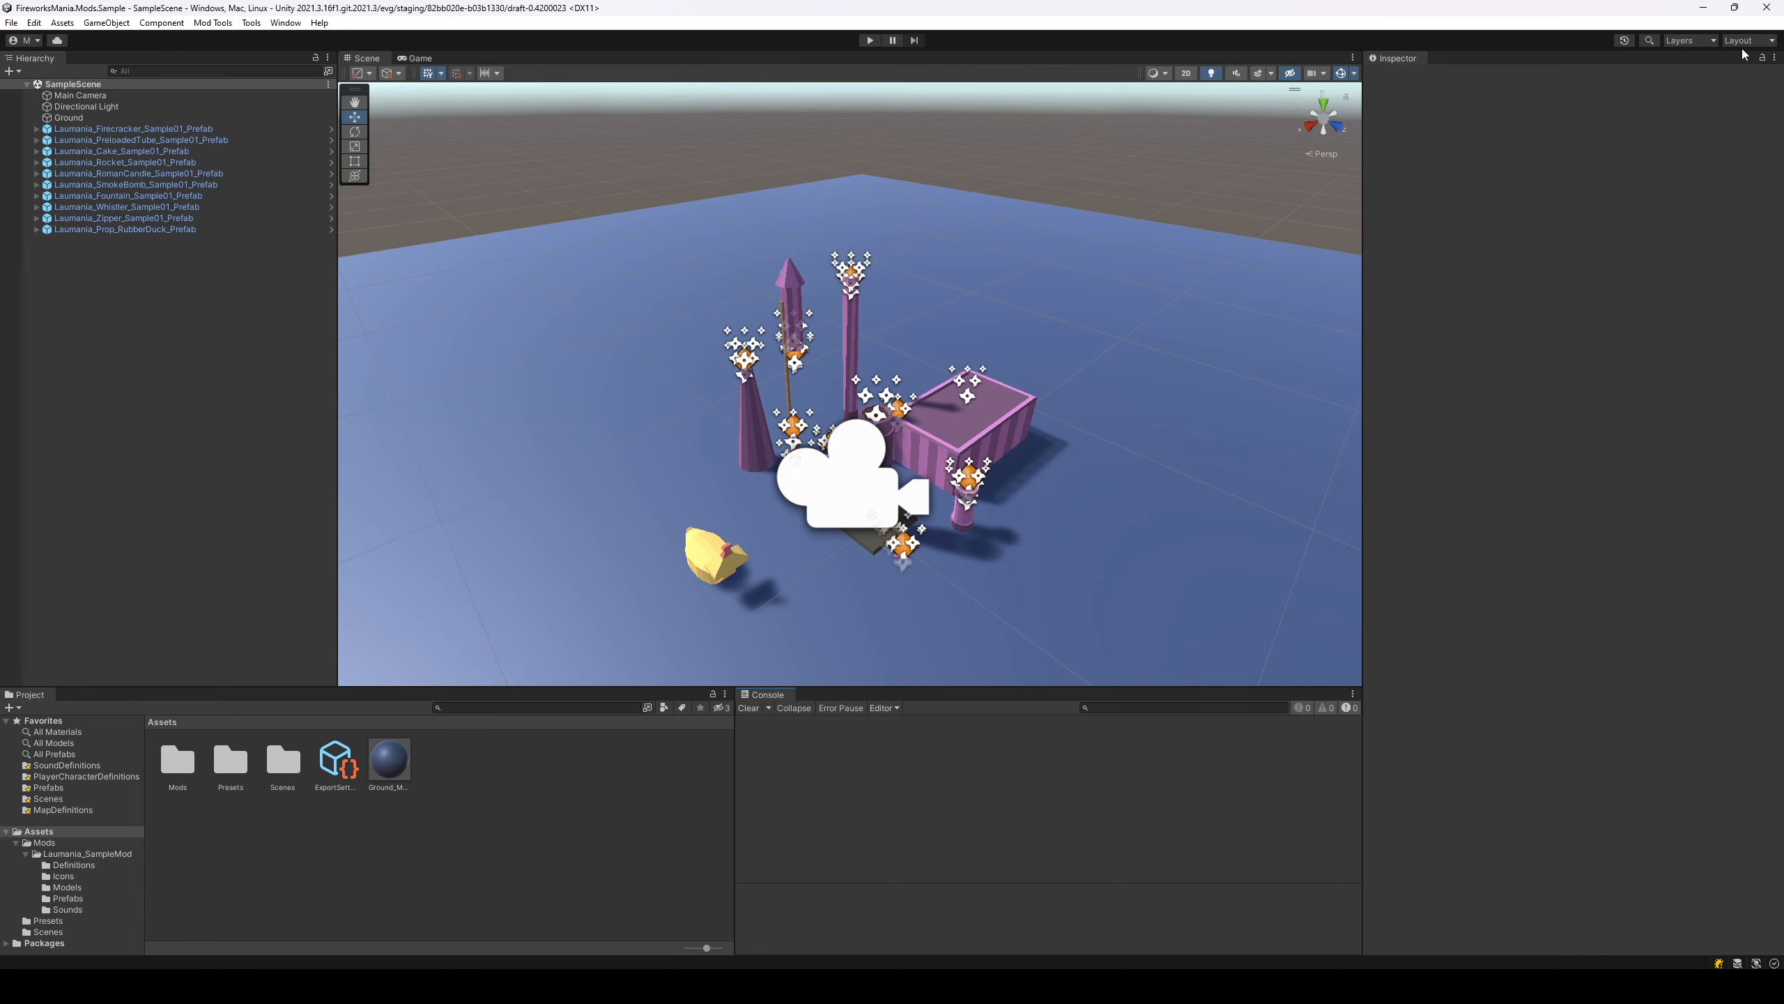
{"action": "left_click", "coordinate": [1767, 8]}
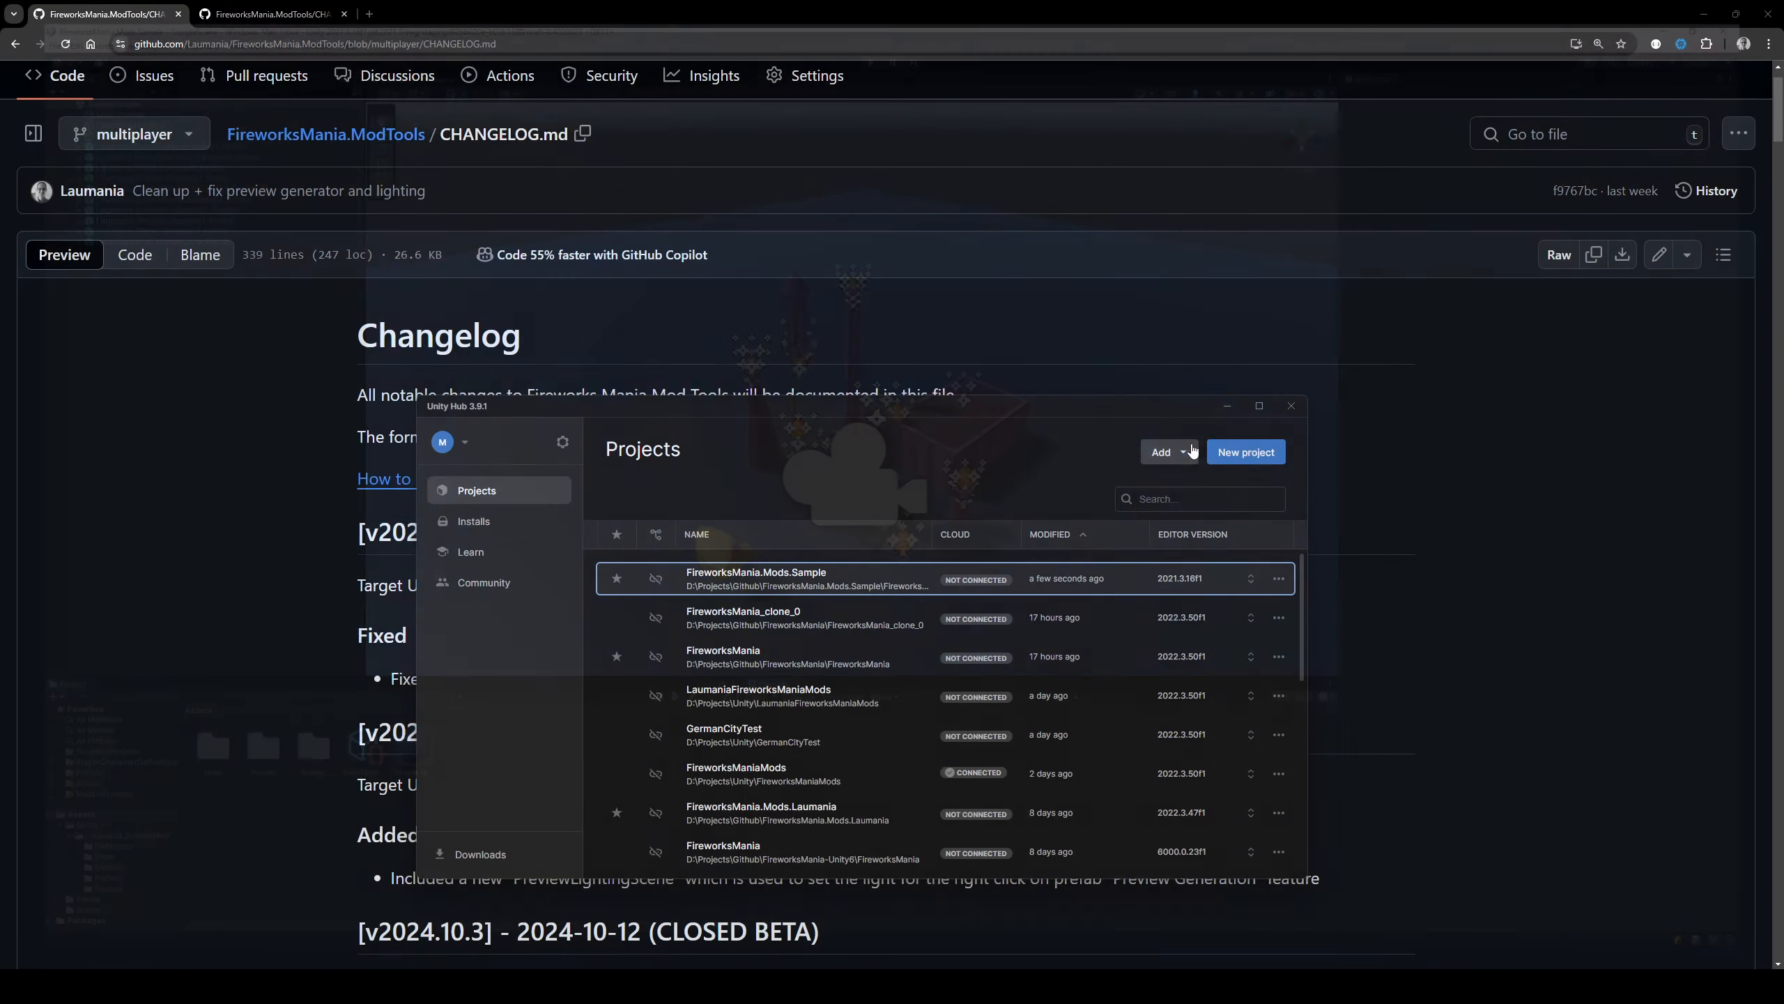
- Examine the v2024.10.6 changelog entry on GitHub and the install page for its target Unity version v2022.3.50f1
{"action": "left_click", "coordinate": [172, 540]}
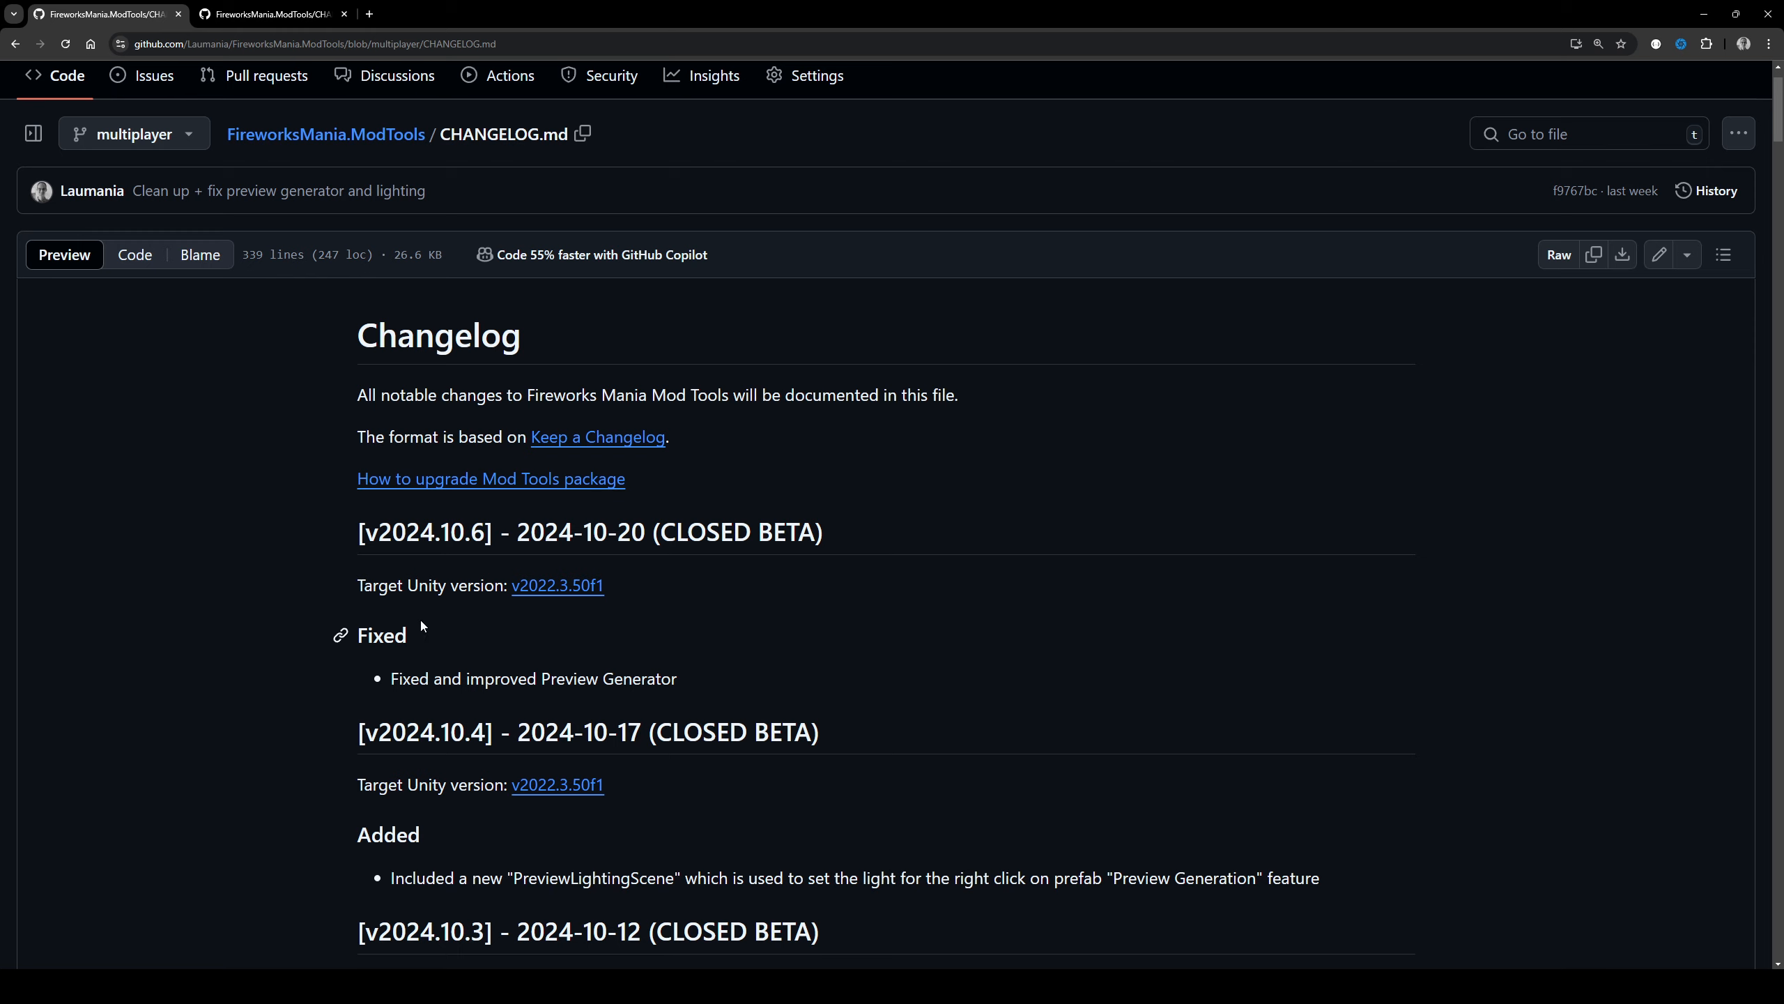
{"action": "scroll", "coordinate": [408, 492], "scroll_direction": "up", "scroll_amount": 1}
{"action": "left_click_drag", "start_coordinate": [391, 599], "coordinate": [521, 599]}
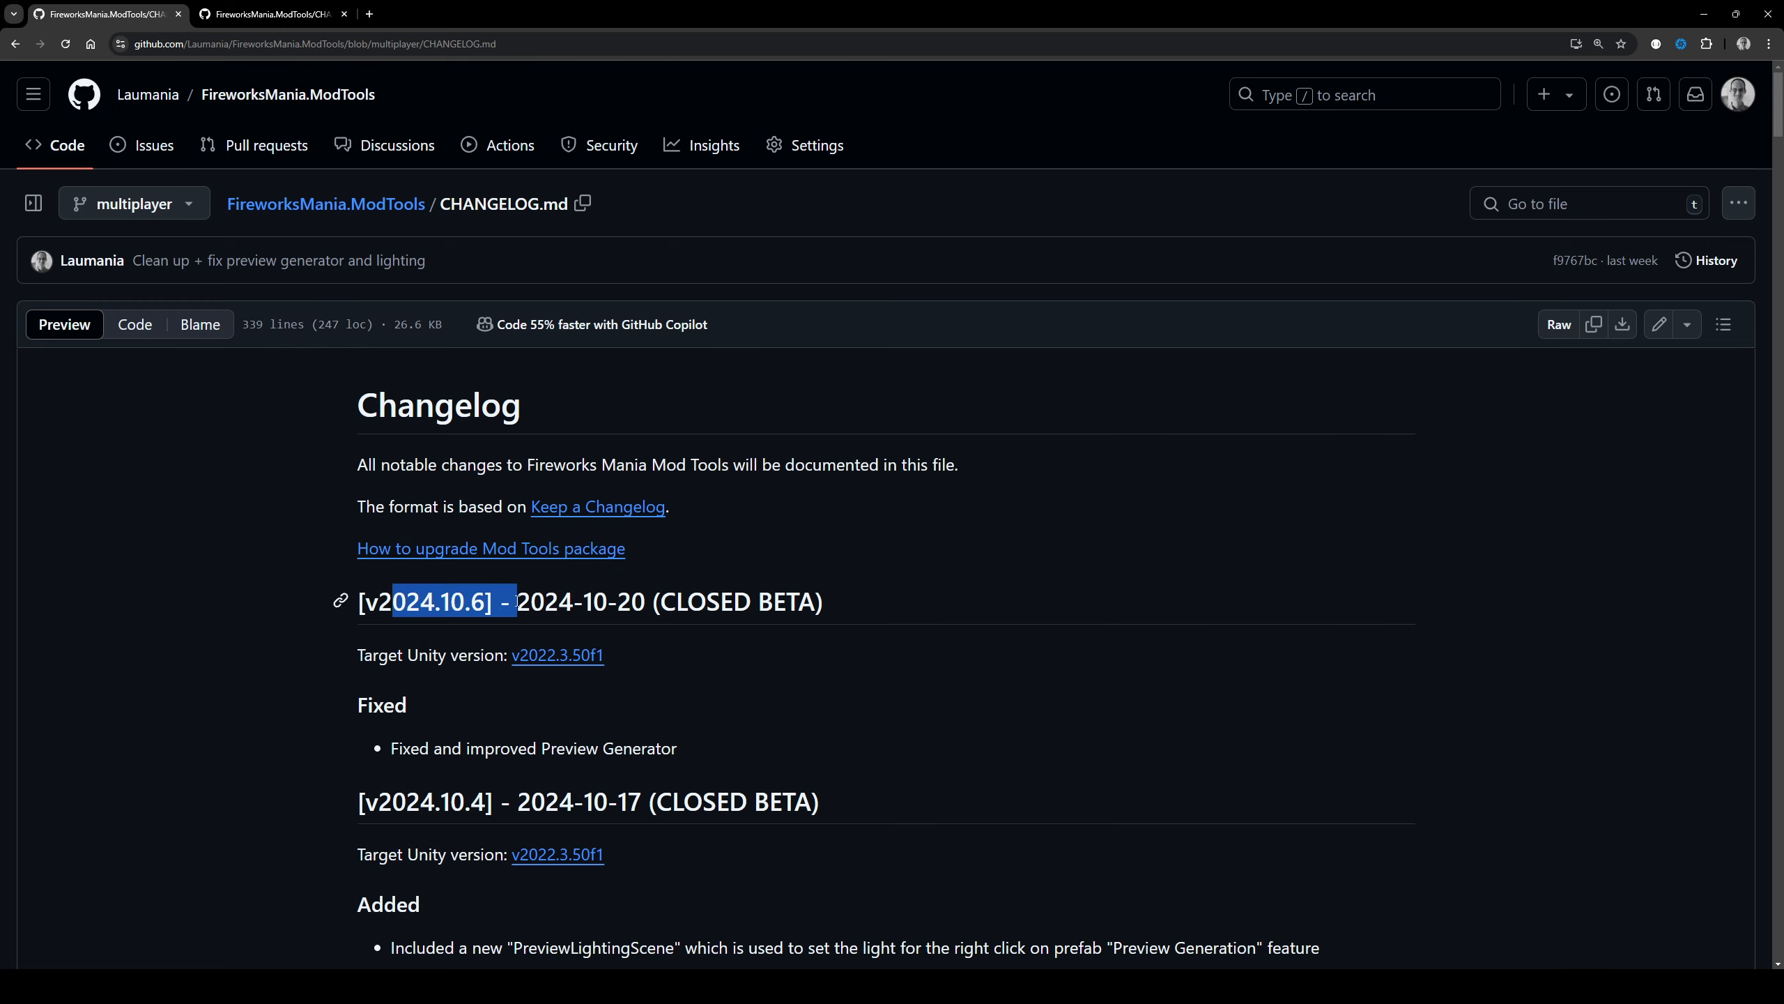
{"action": "left_click_drag", "start_coordinate": [644, 657], "coordinate": [514, 662]}
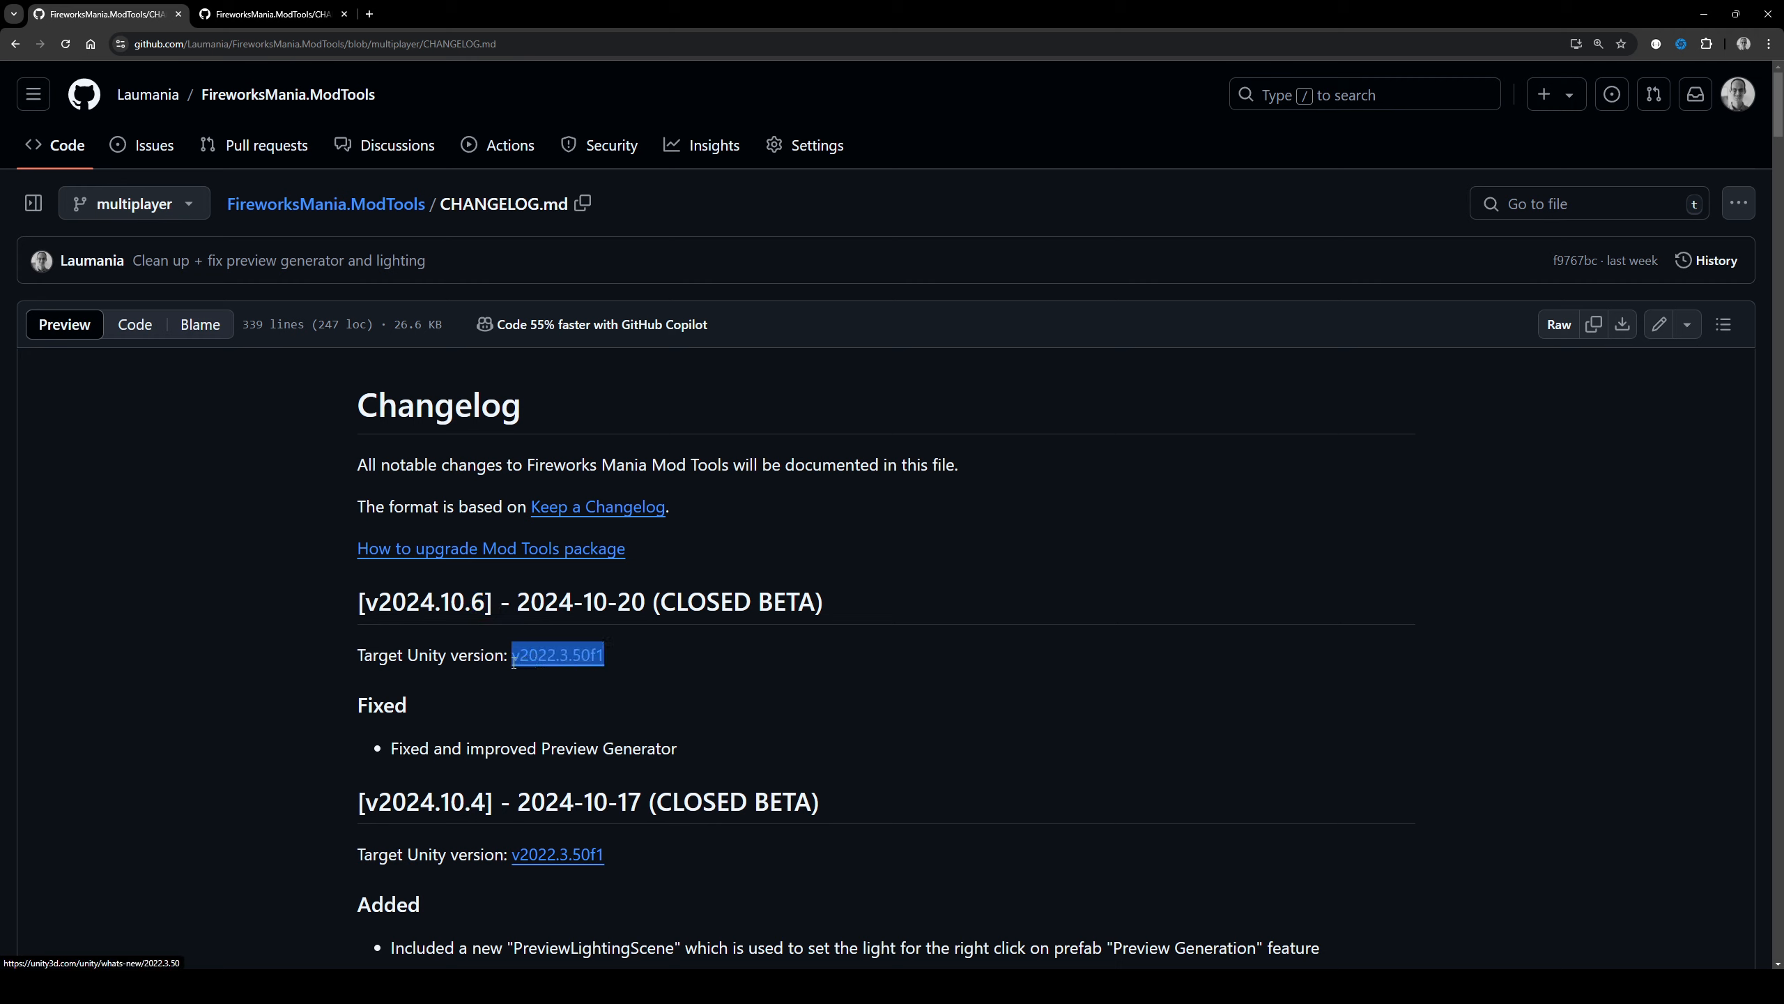
{"action": "middle_click", "coordinate": [567, 657]}
{"action": "left_click", "coordinate": [425, 15]}
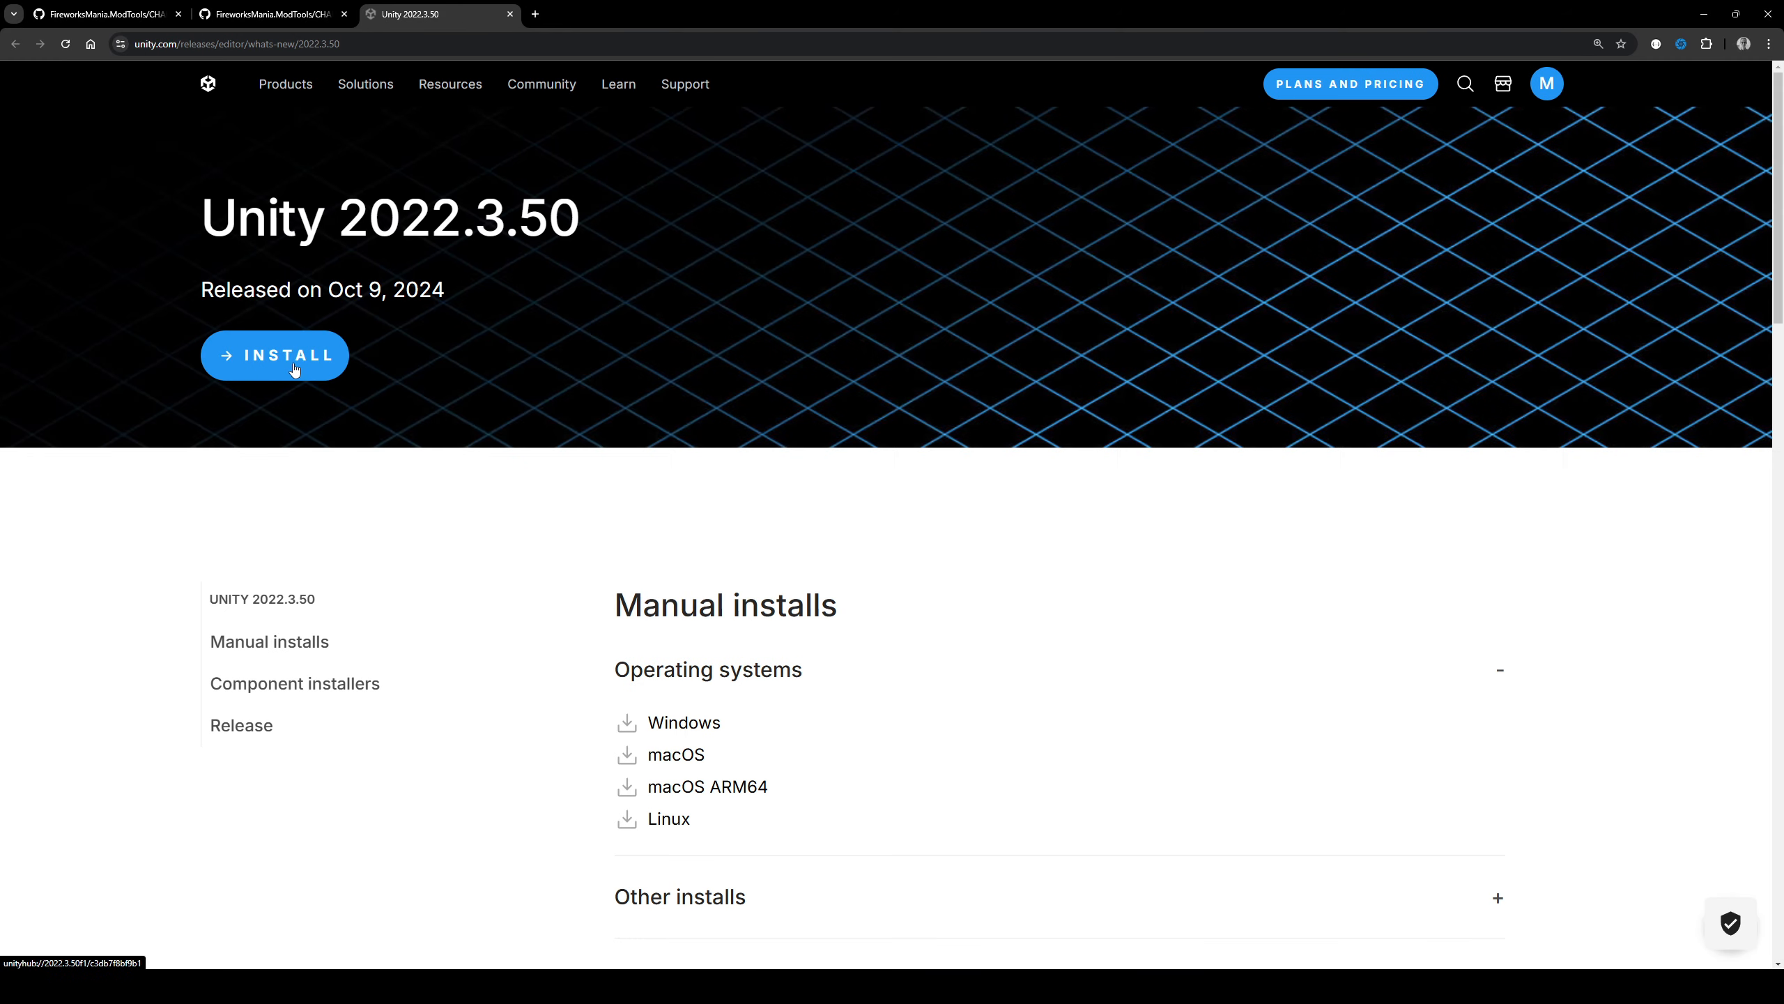
{"action": "middle_click", "coordinate": [478, 23]}
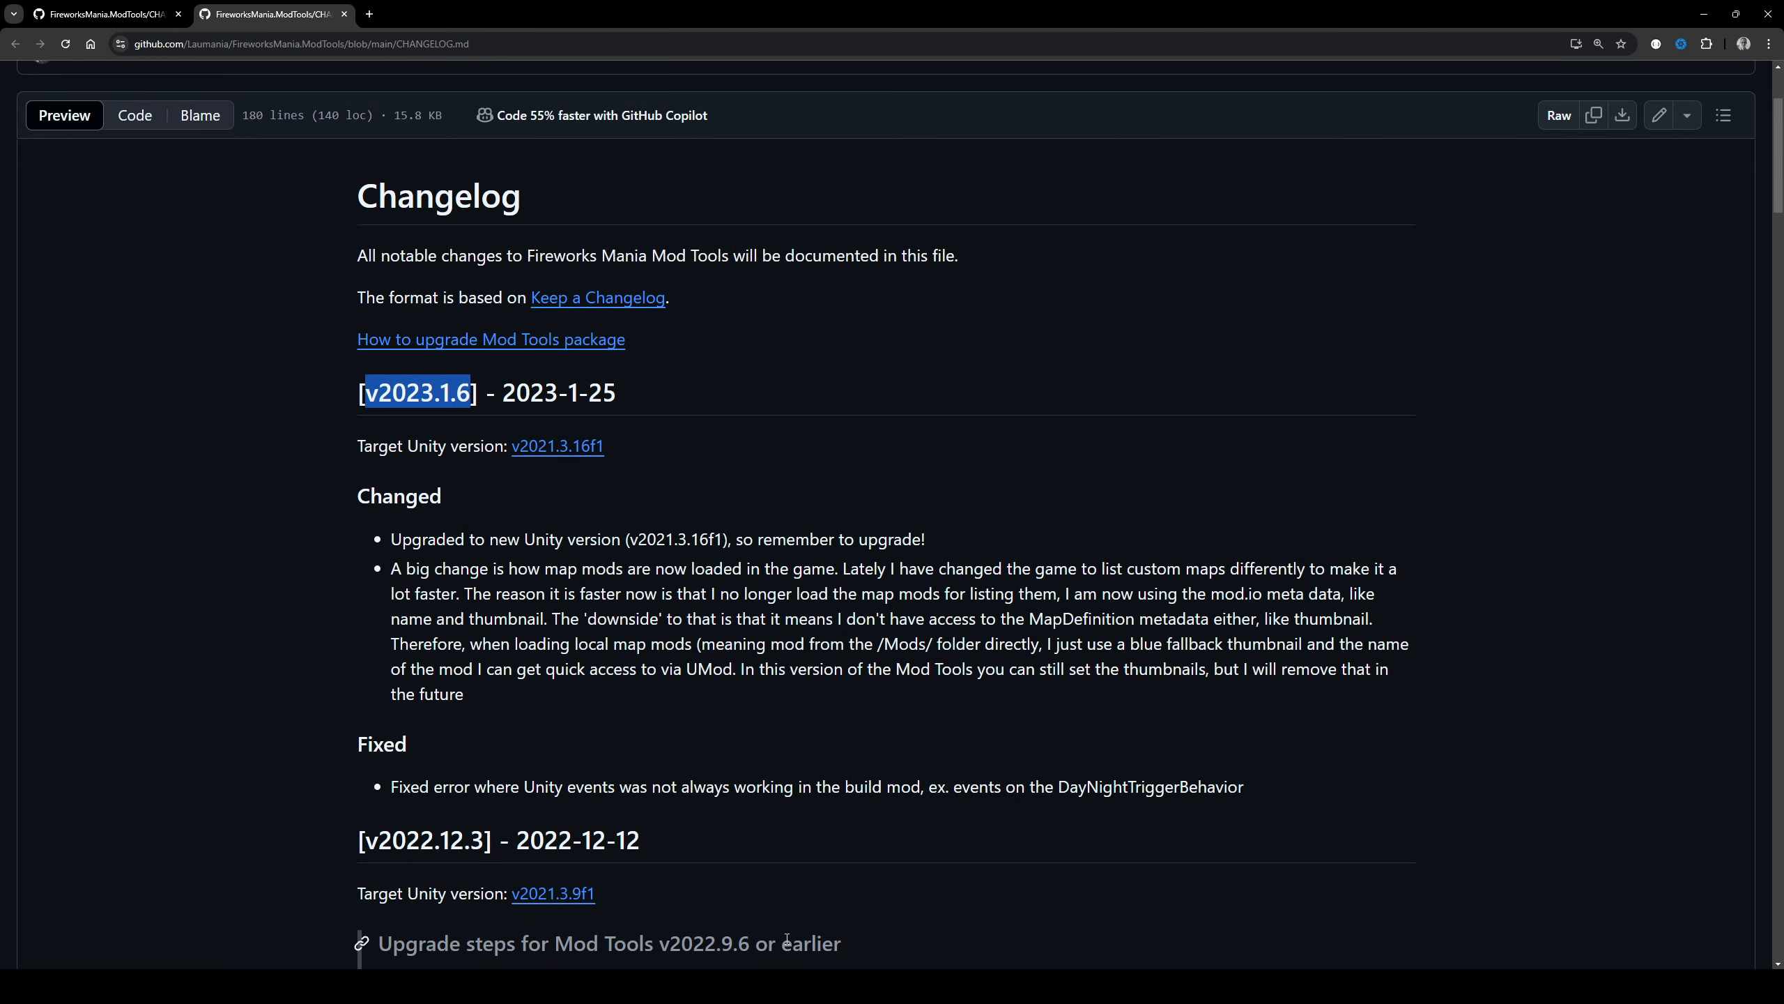
- Change the FireworksMania.Mods.Sample editor version to 2022.3.50f1 in Unity Hub and open the project with it
{"action": "left_click", "coordinate": [843, 986]}
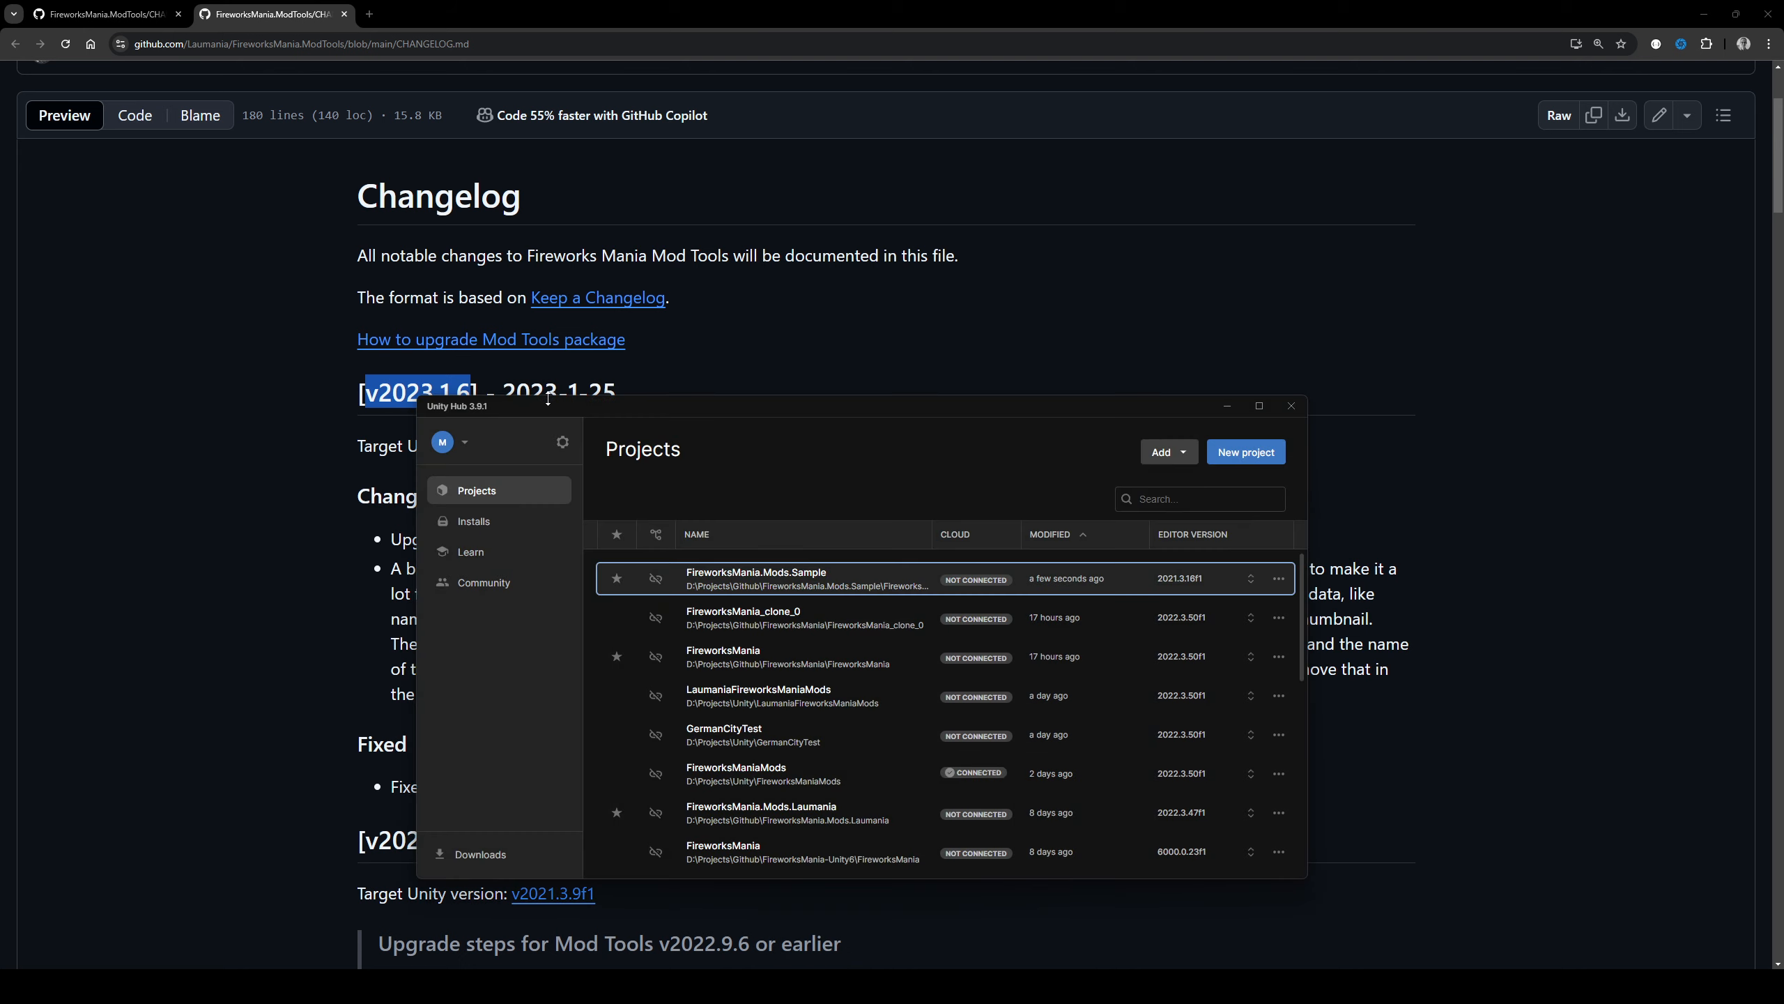
{"action": "left_click", "coordinate": [105, 14]}
{"action": "left_click", "coordinate": [842, 987]}
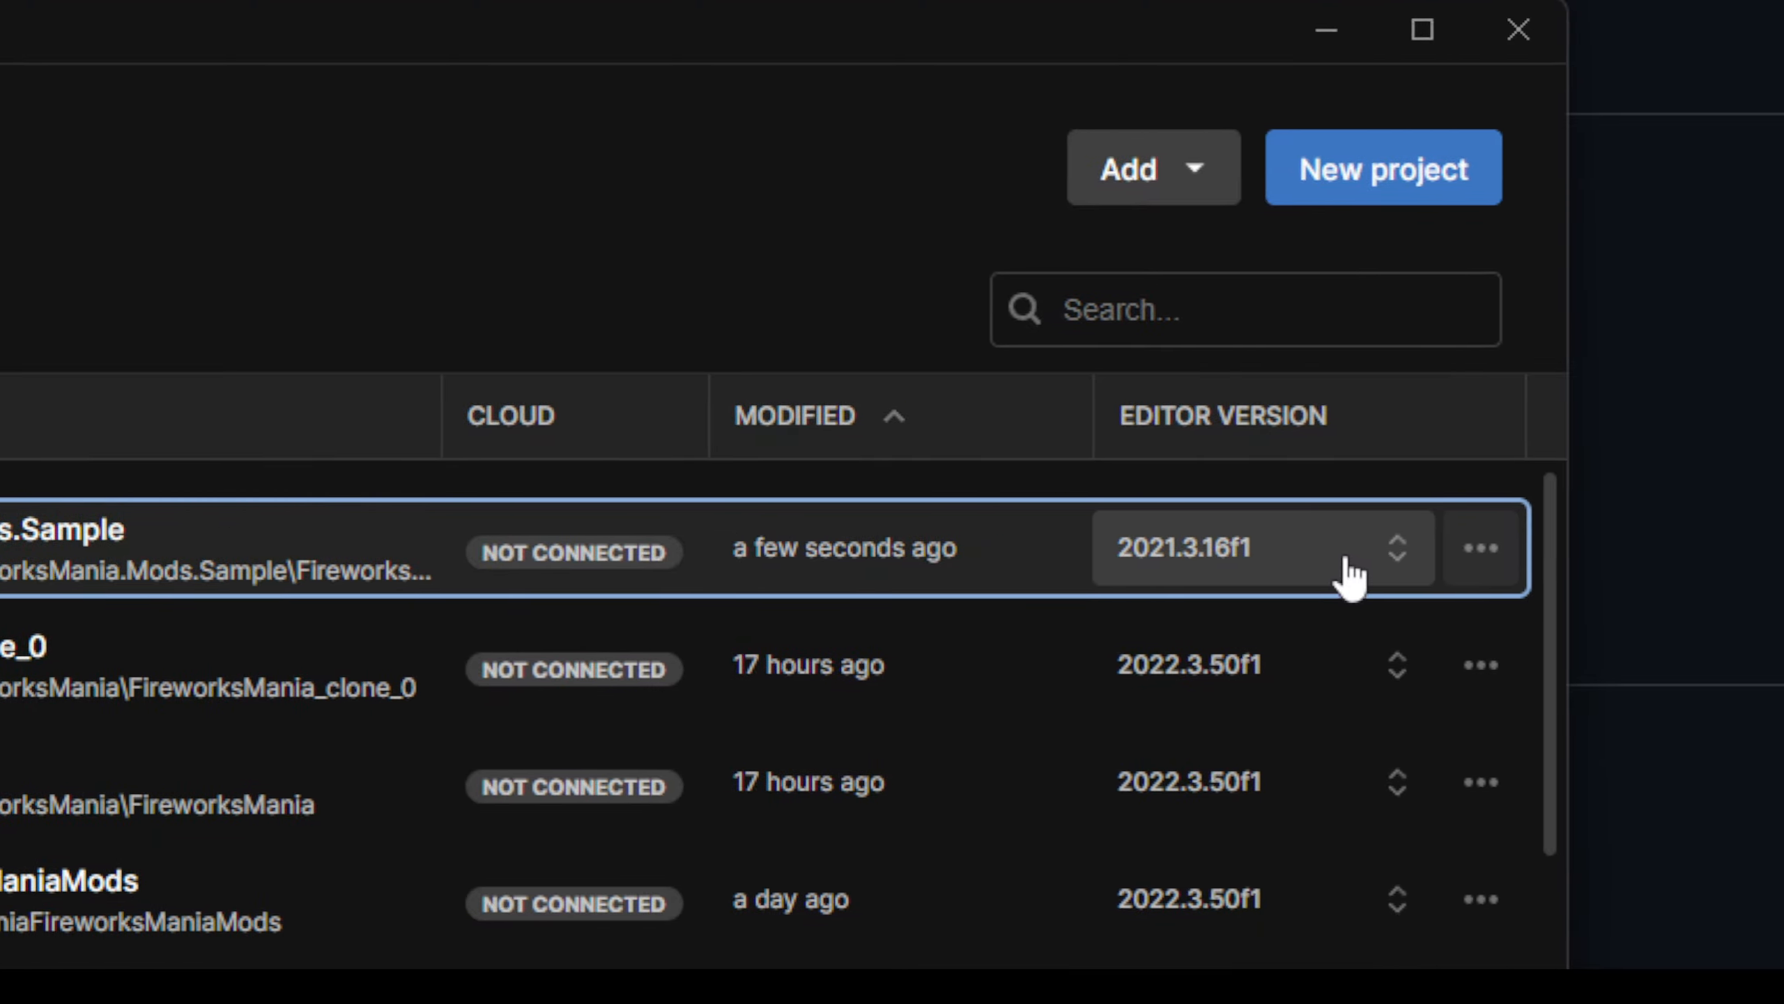
{"action": "left_click", "coordinate": [1756, 581]}
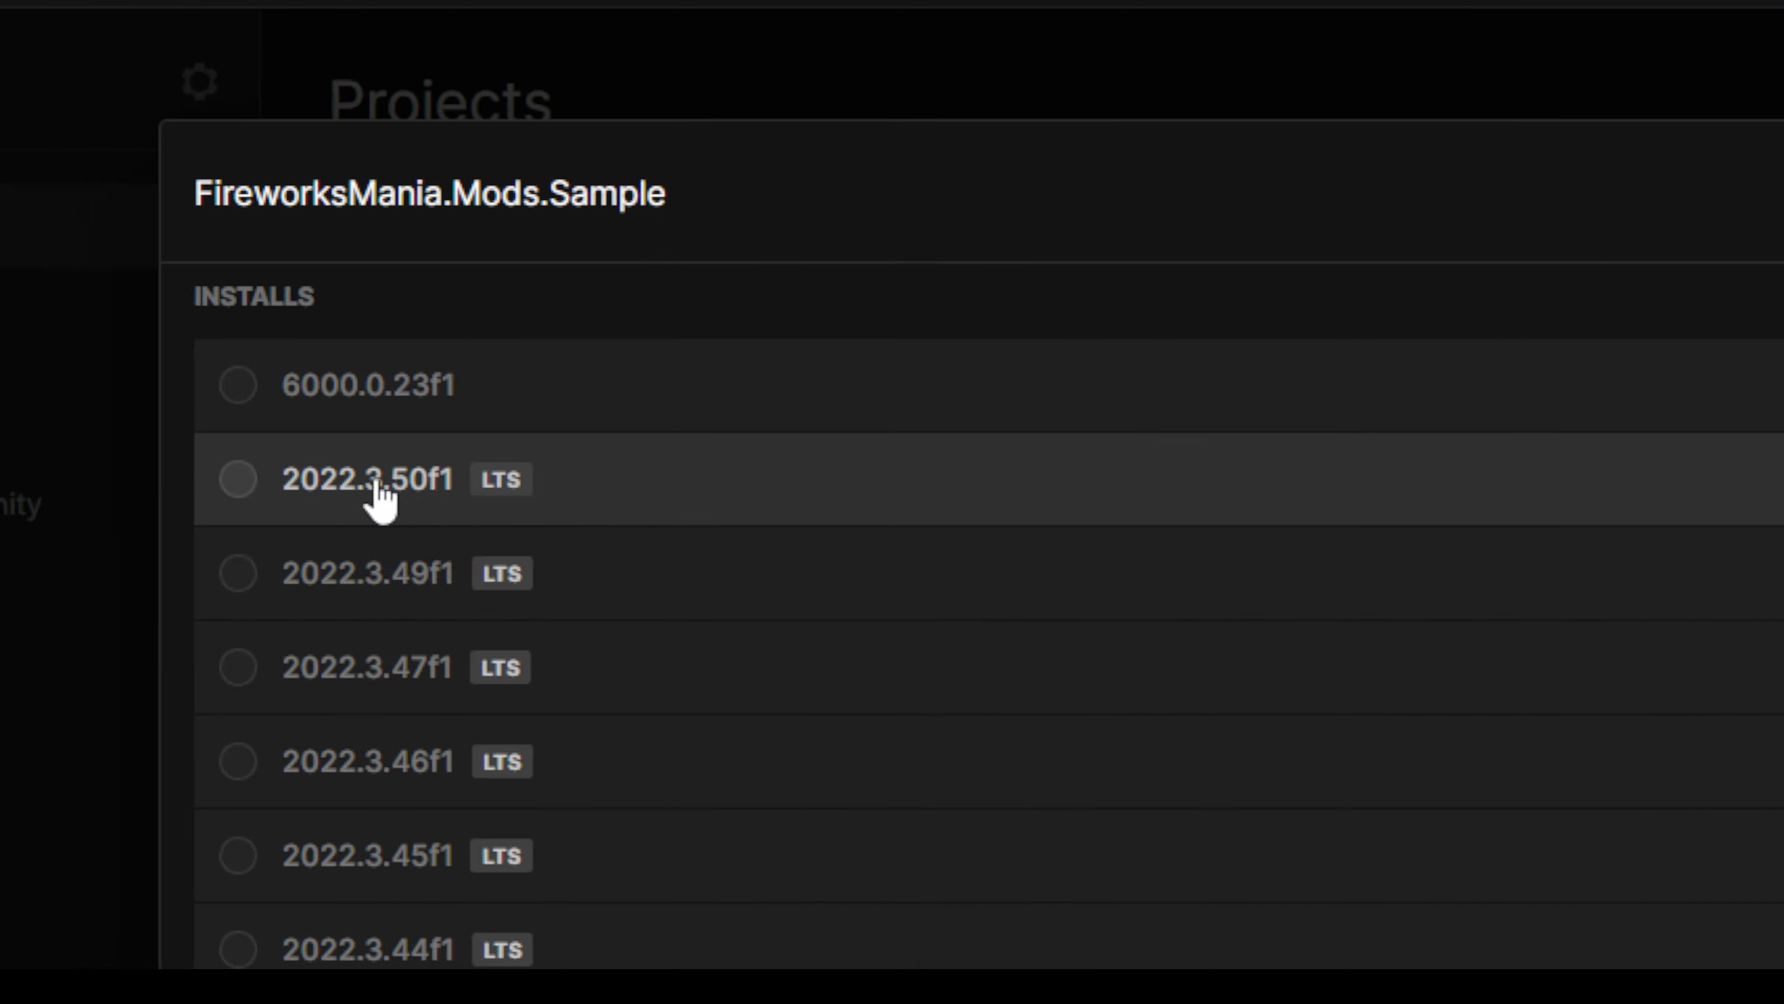
{"action": "left_click", "coordinate": [452, 483]}
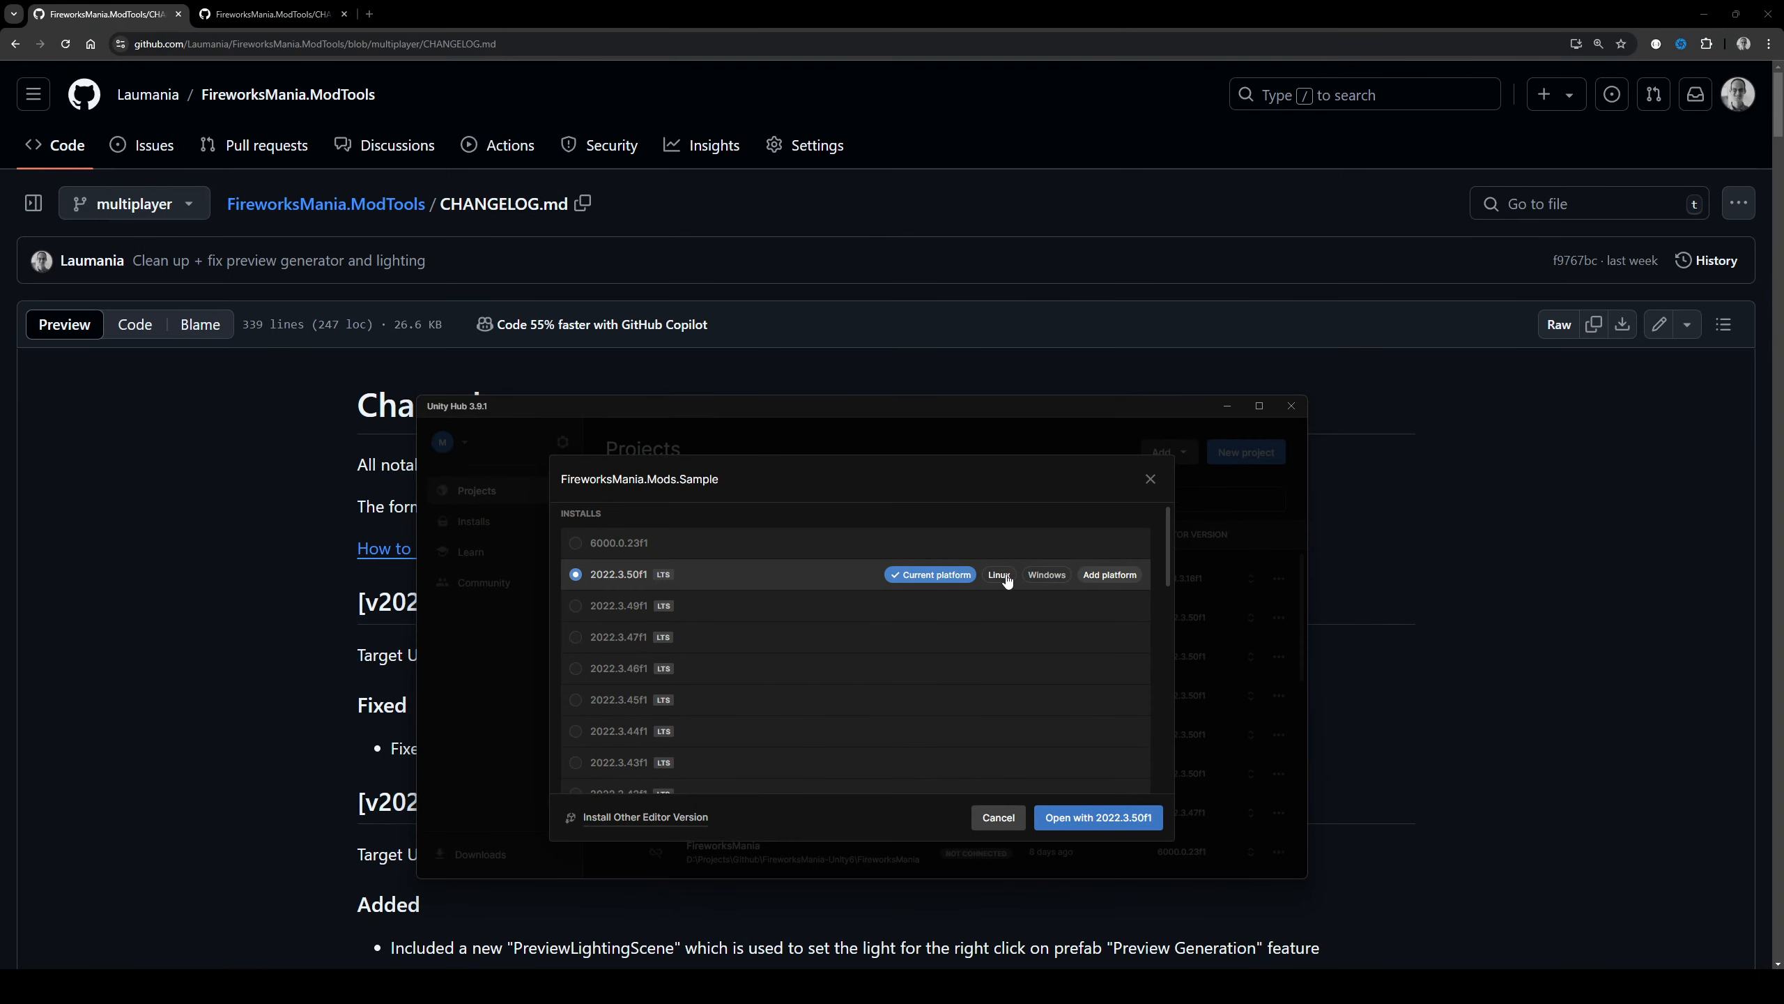
{"action": "left_click", "coordinate": [1106, 818]}
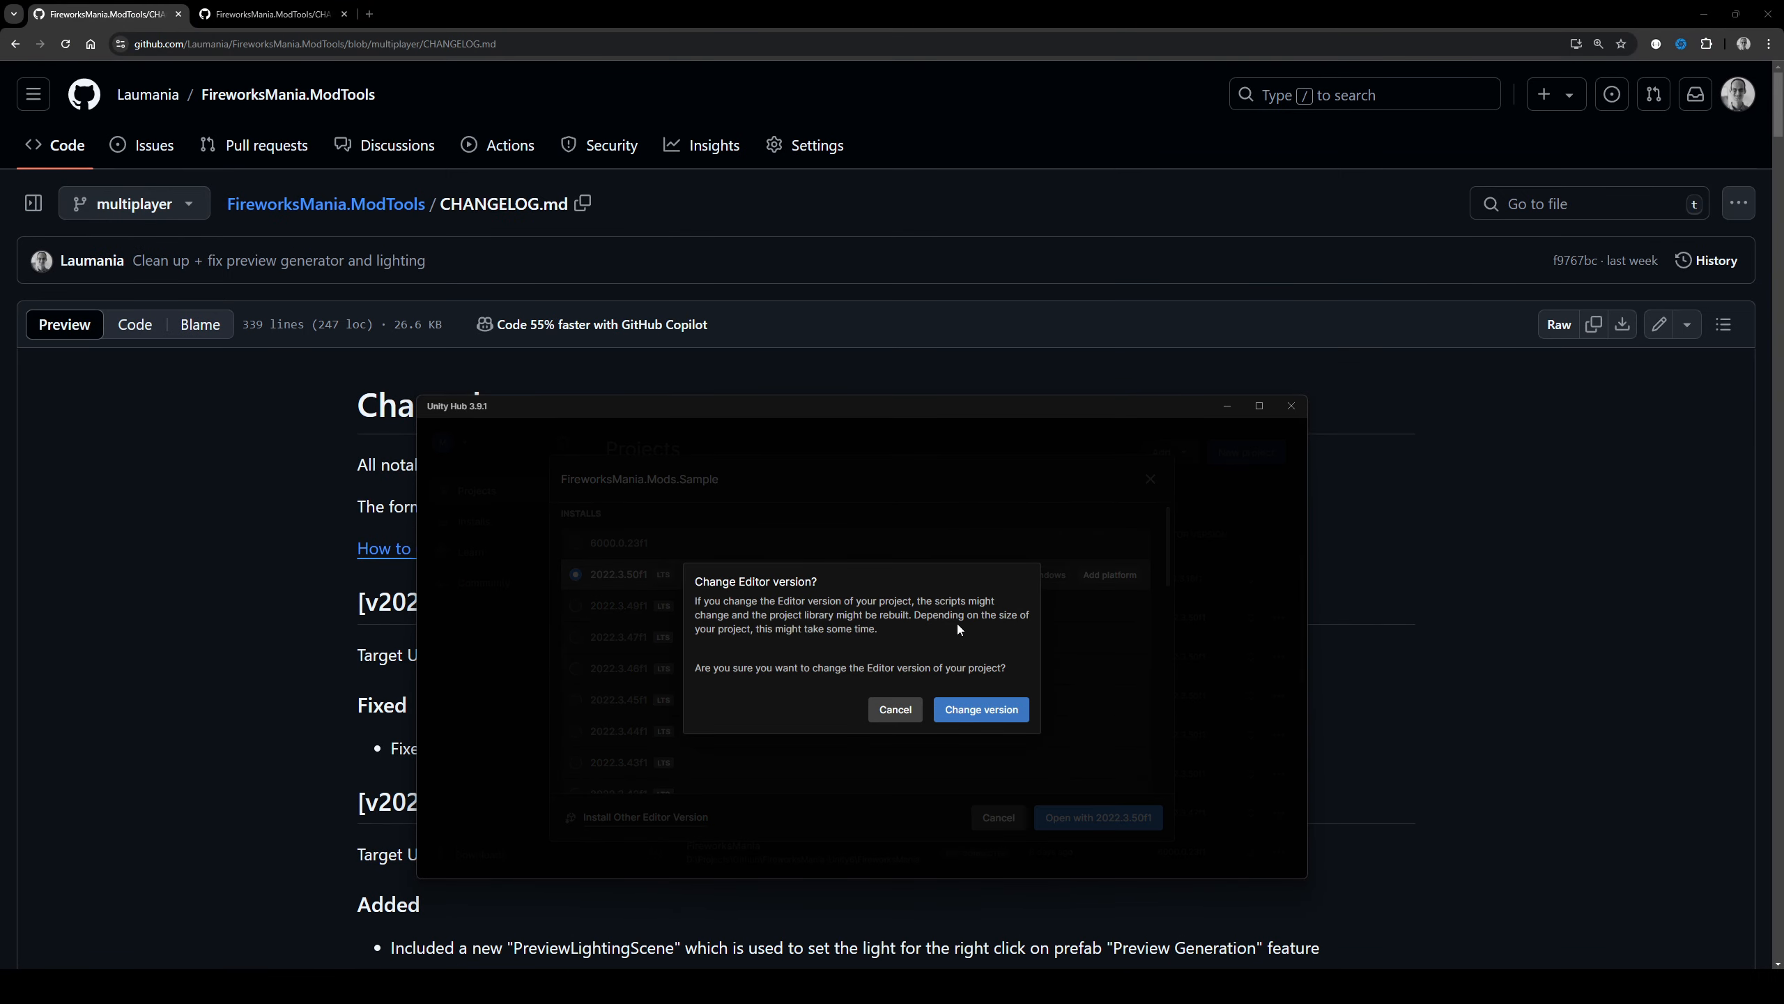
{"action": "left_click", "coordinate": [988, 711]}
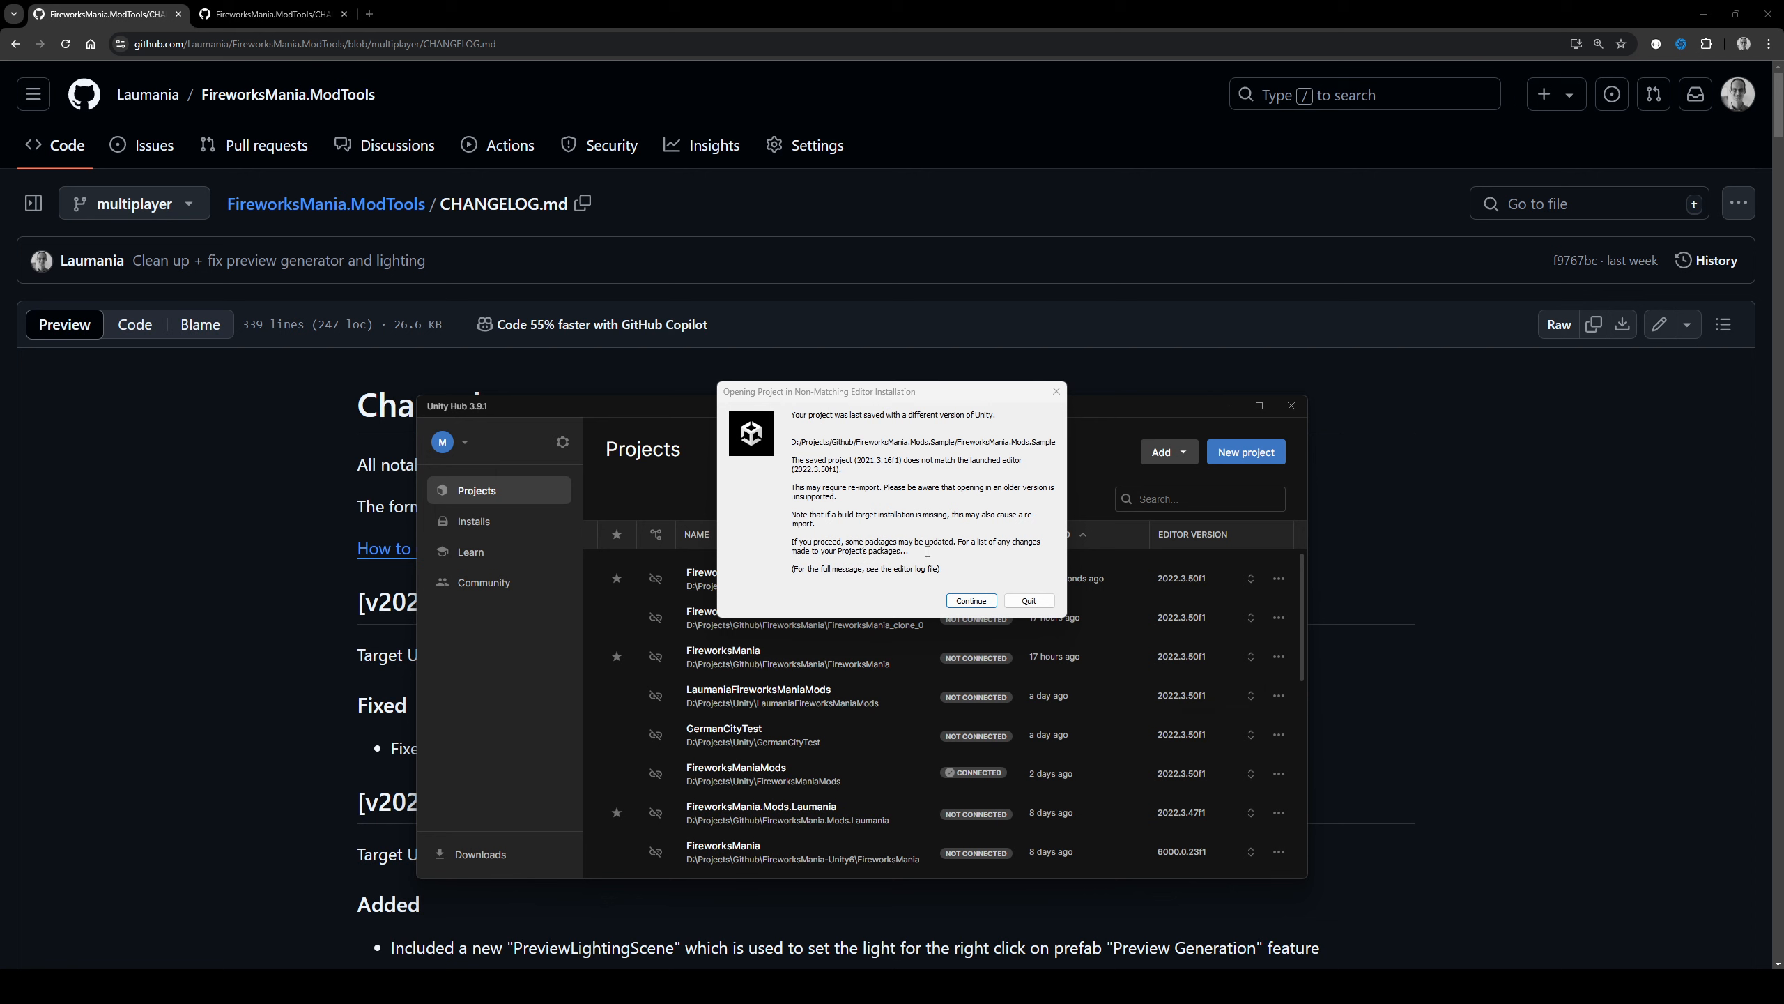
{"action": "left_click", "coordinate": [972, 601]}
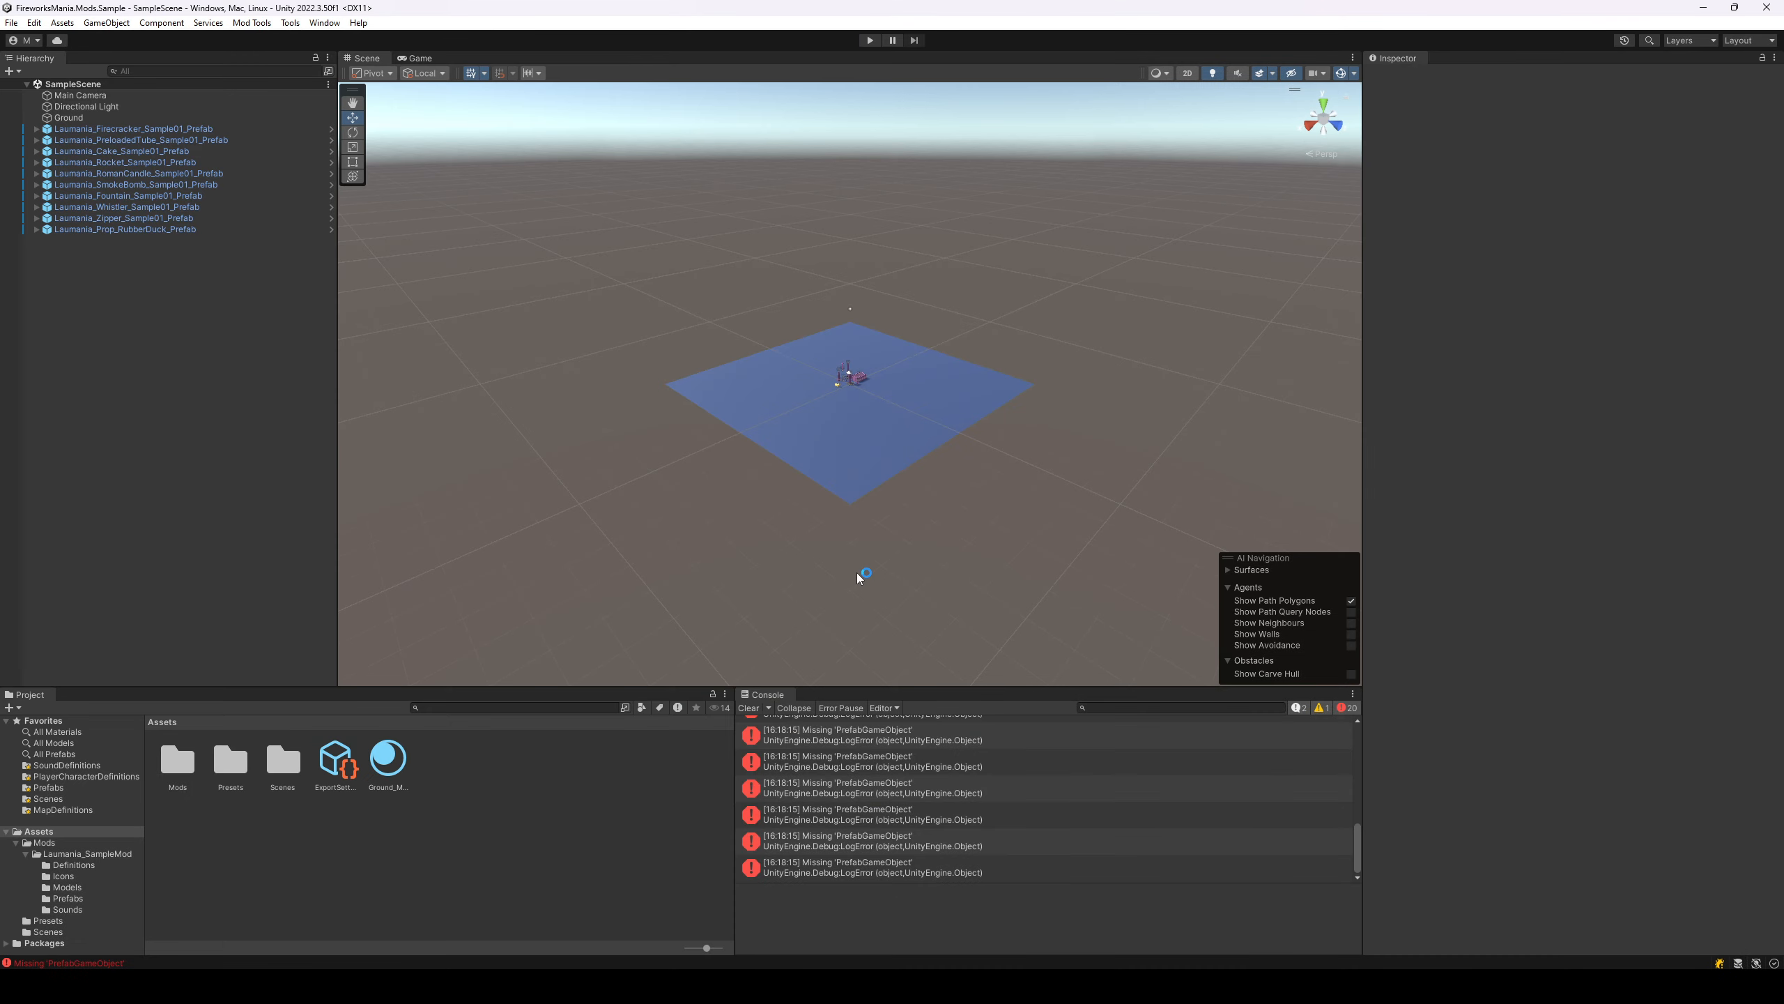
- Clear the console, then test-run the sample scene in Play mode and stop it
{"action": "left_click", "coordinate": [748, 708]}
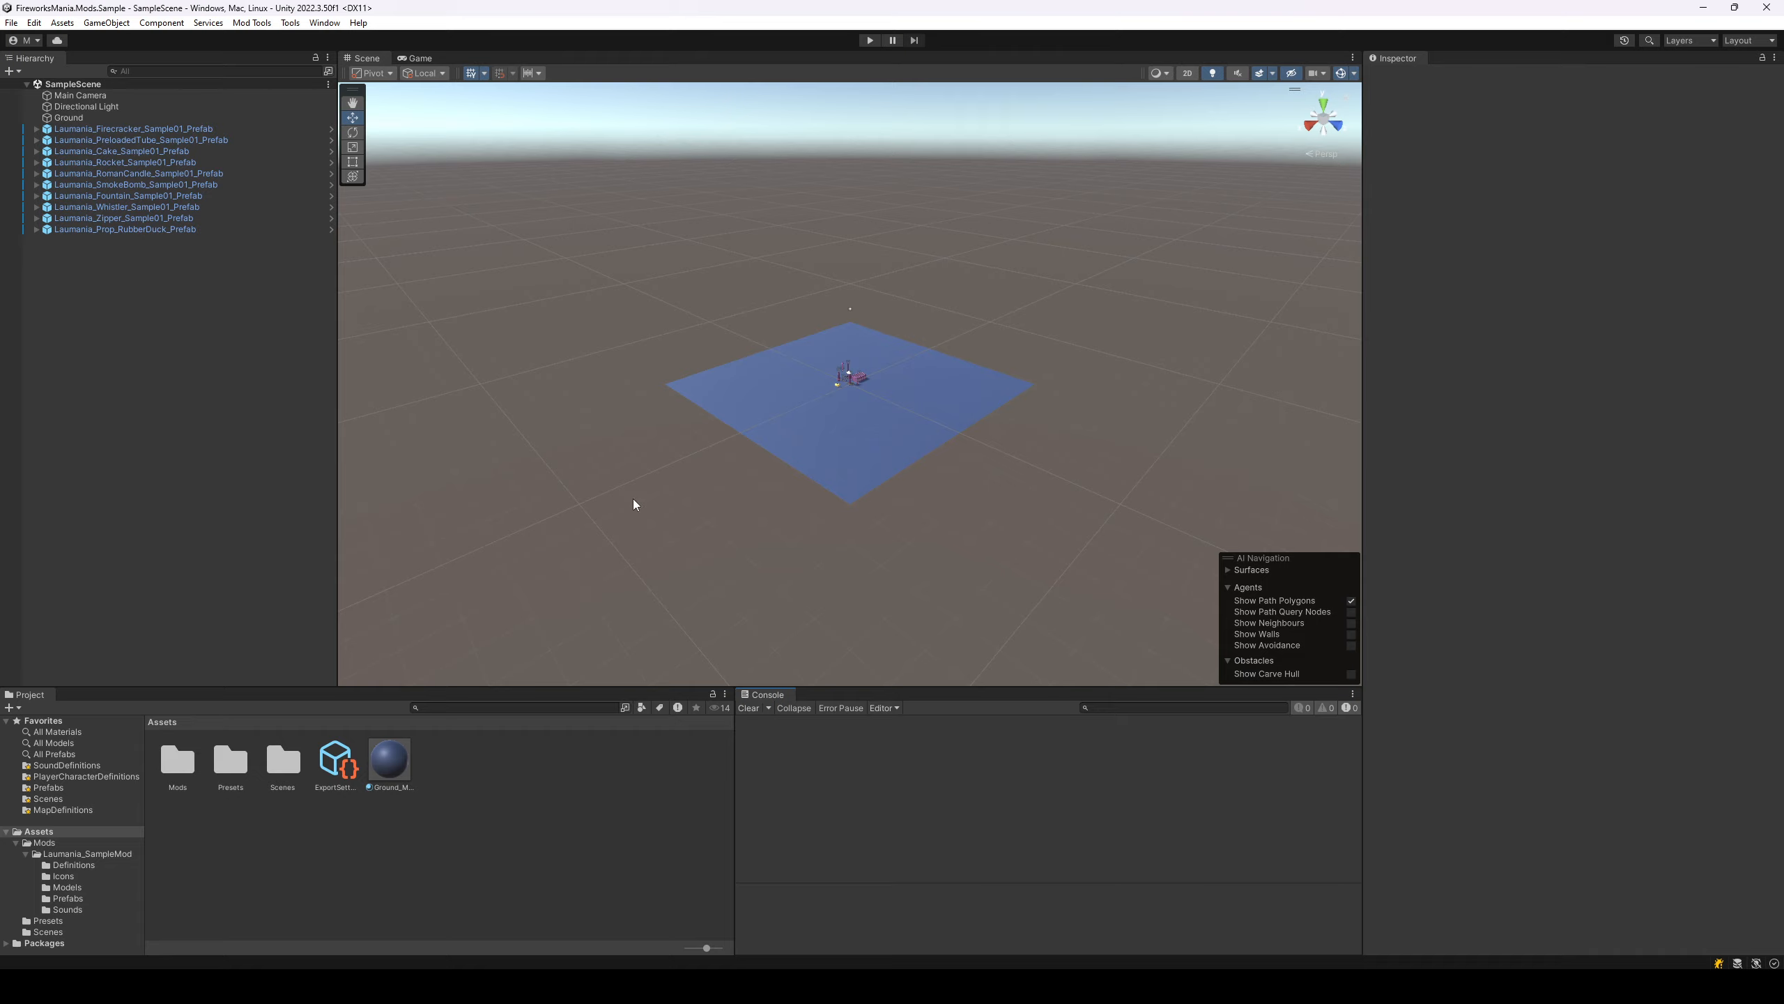
{"action": "key", "text": "w"}
{"action": "mouse_move", "coordinate": [836, 410]}
{"action": "right_mouse_down"}
{"action": "mouse_move", "coordinate": [856, 407]}
{"action": "mouse_move", "coordinate": [853, 381]}
{"action": "right_mouse_up"}
{"action": "key", "text": "s"}
{"action": "key", "text": "w"}
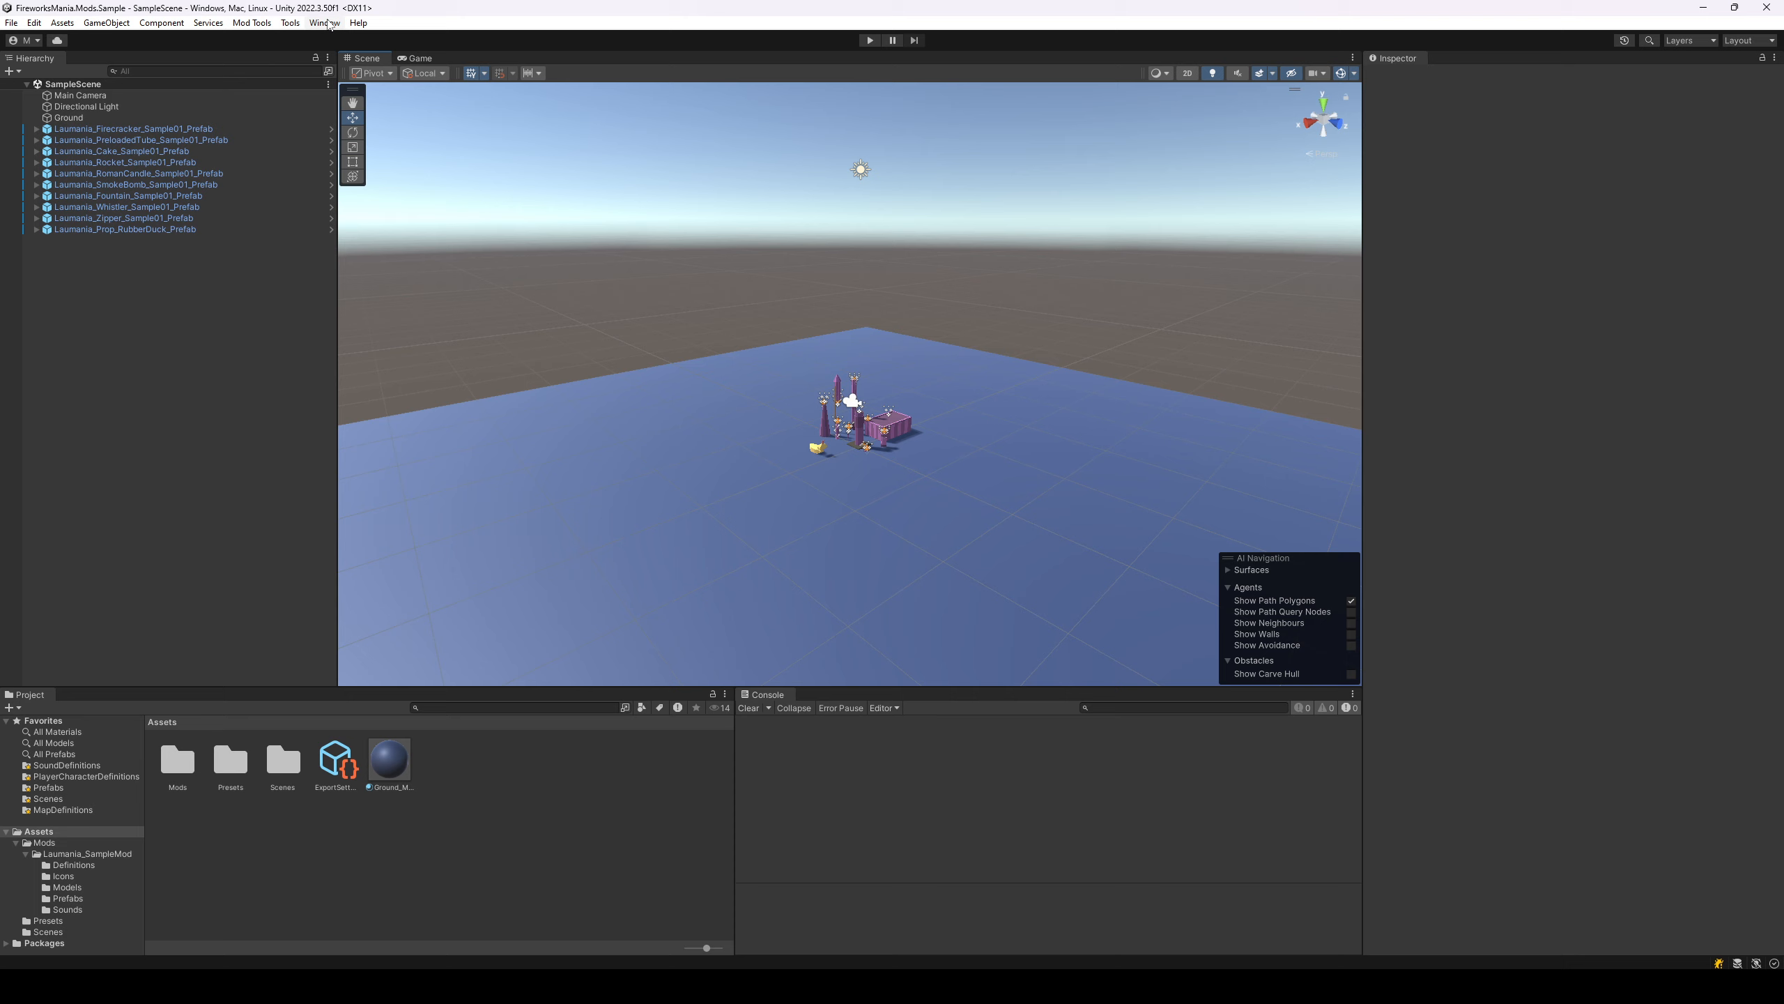
{"action": "left_click", "coordinate": [871, 40]}
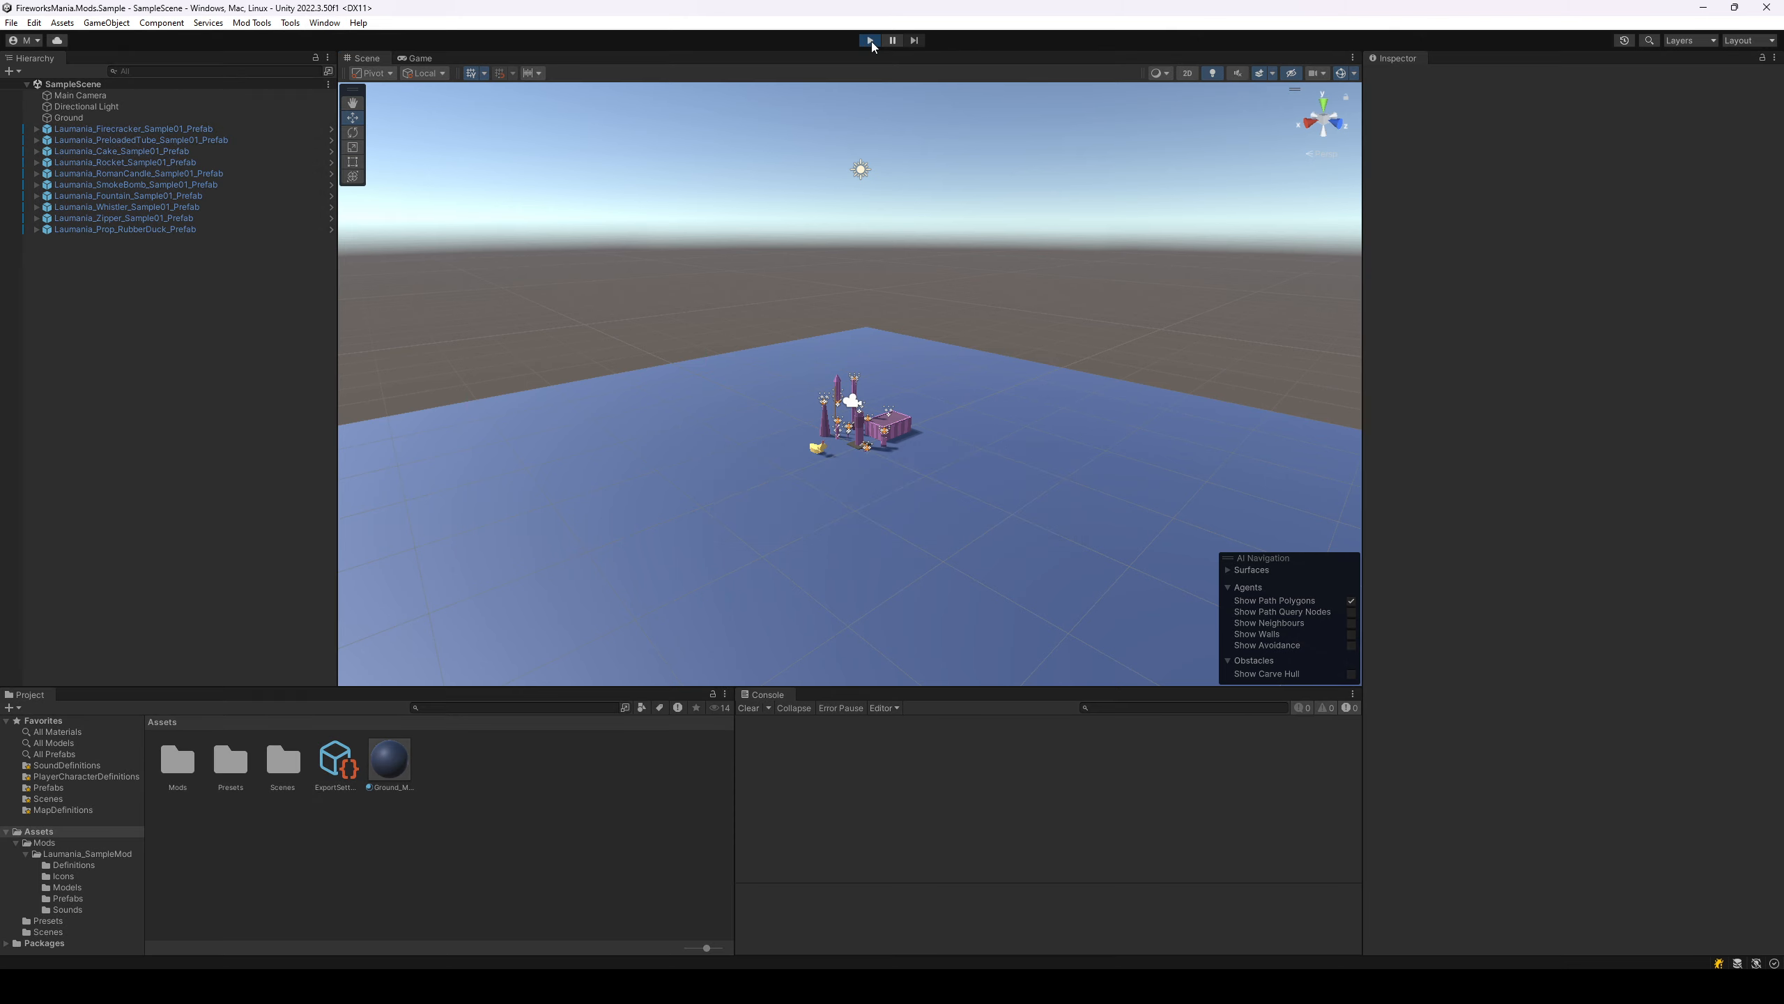
{"action": "left_click", "coordinate": [871, 41]}
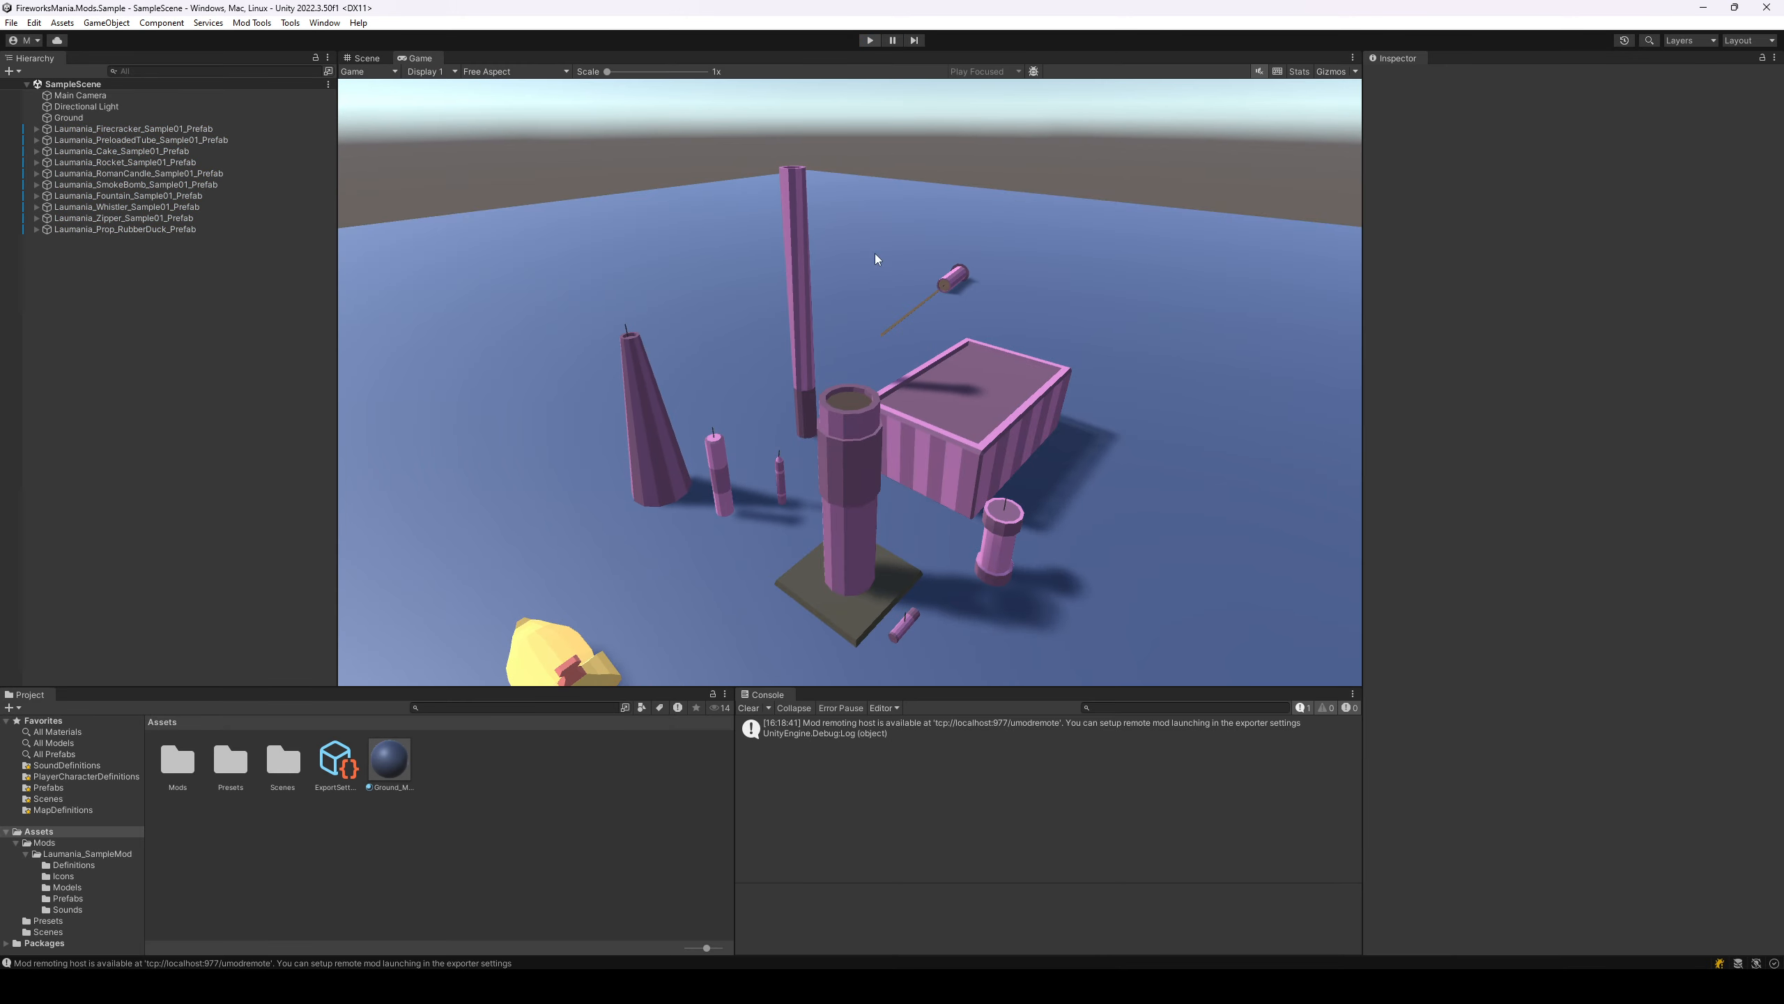
- Copy the Git URL of the installed Fireworks Mania Mod Tools package from the Package Manager
{"action": "left_click", "coordinate": [324, 23]}
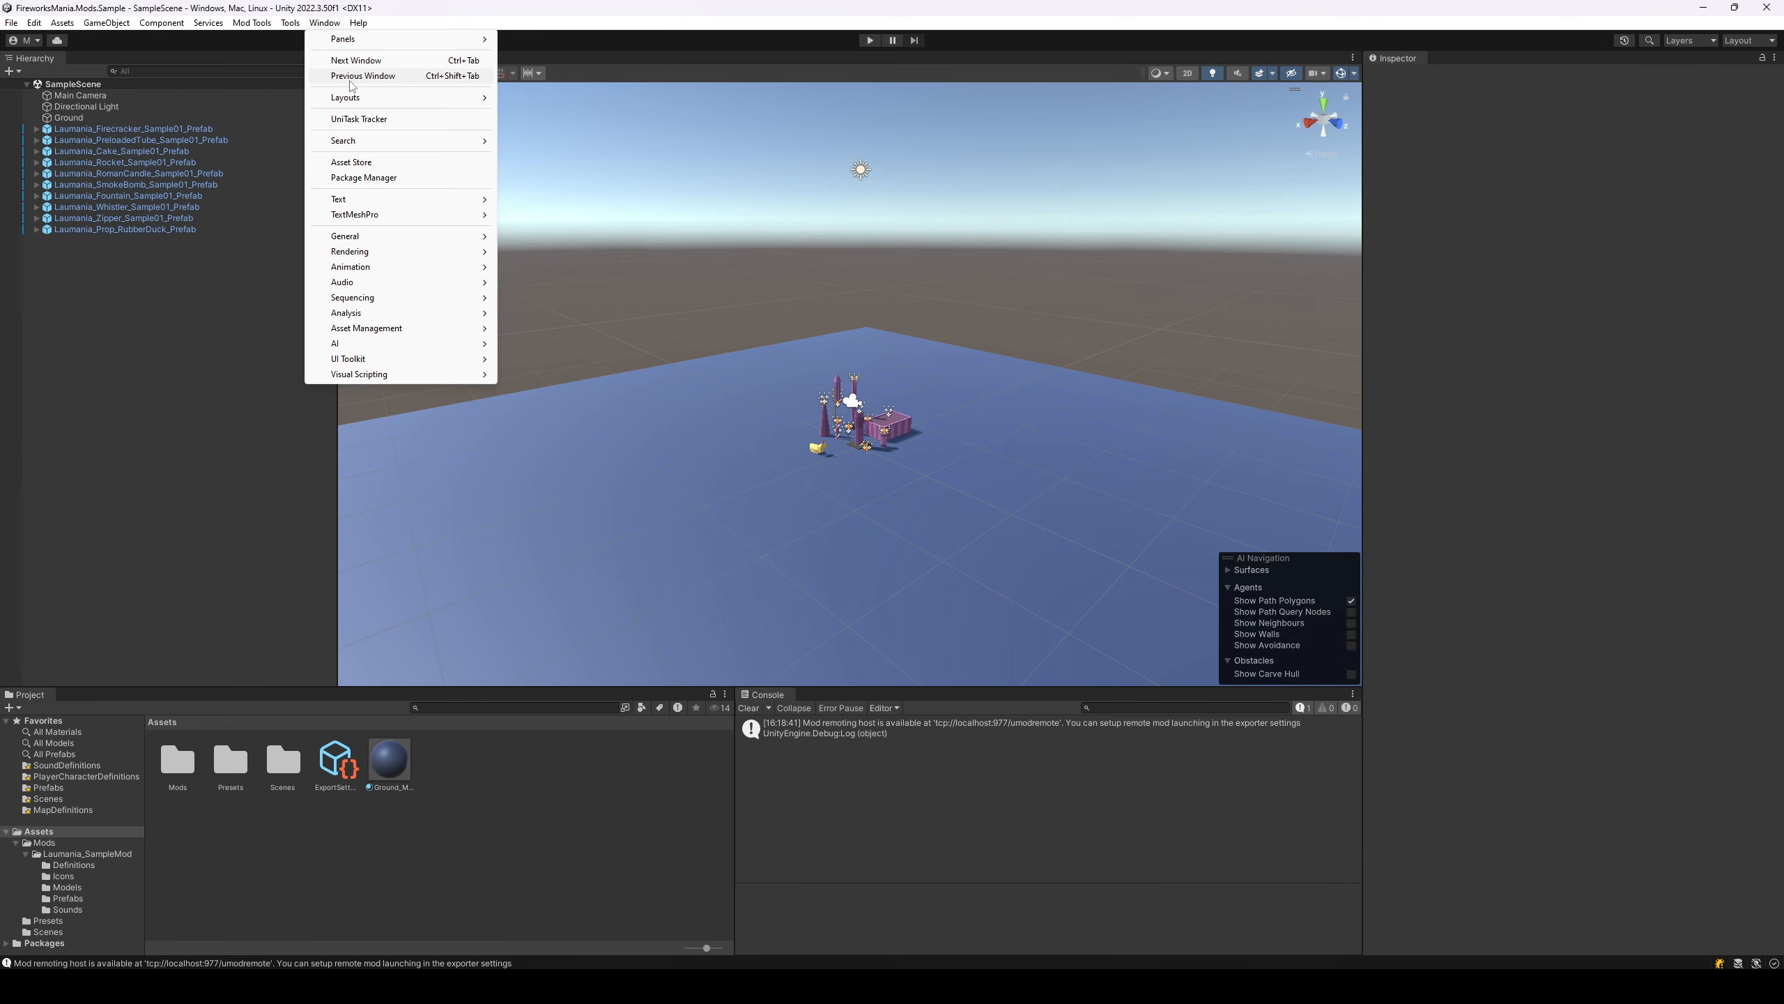
{"action": "left_click", "coordinate": [364, 177]}
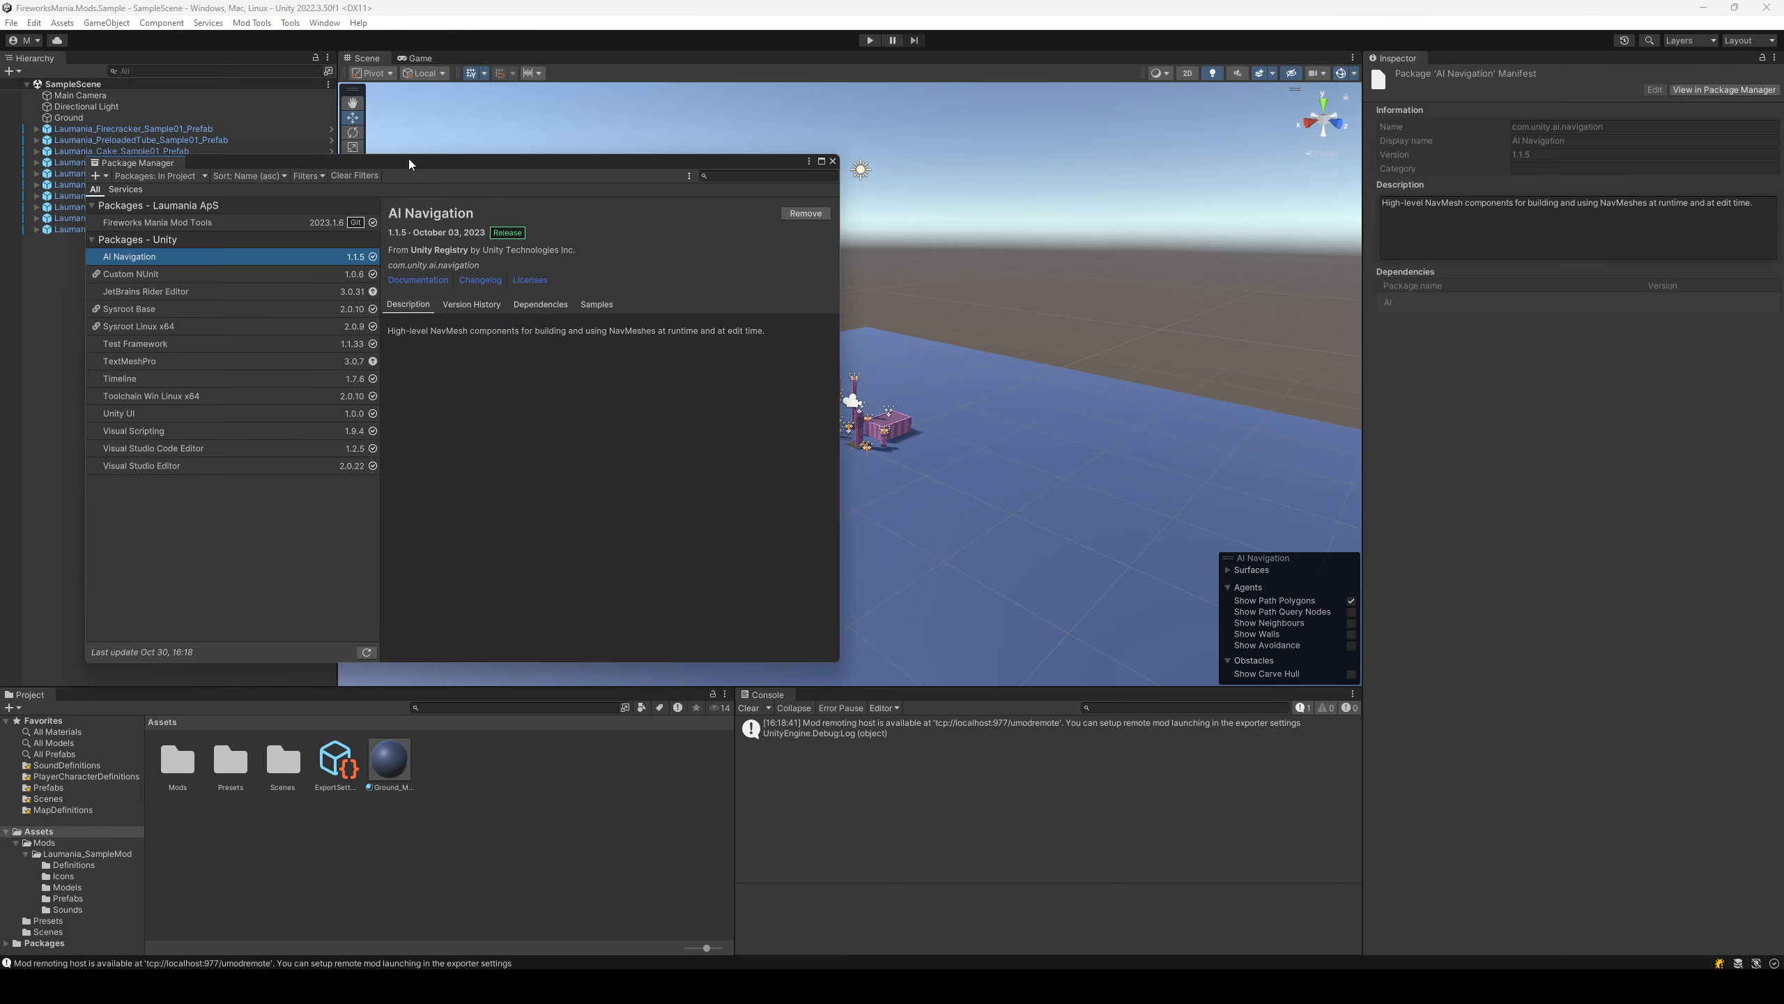
{"action": "left_click_drag", "start_coordinate": [410, 163], "coordinate": [727, 169]}
{"action": "left_click", "coordinate": [554, 205]}
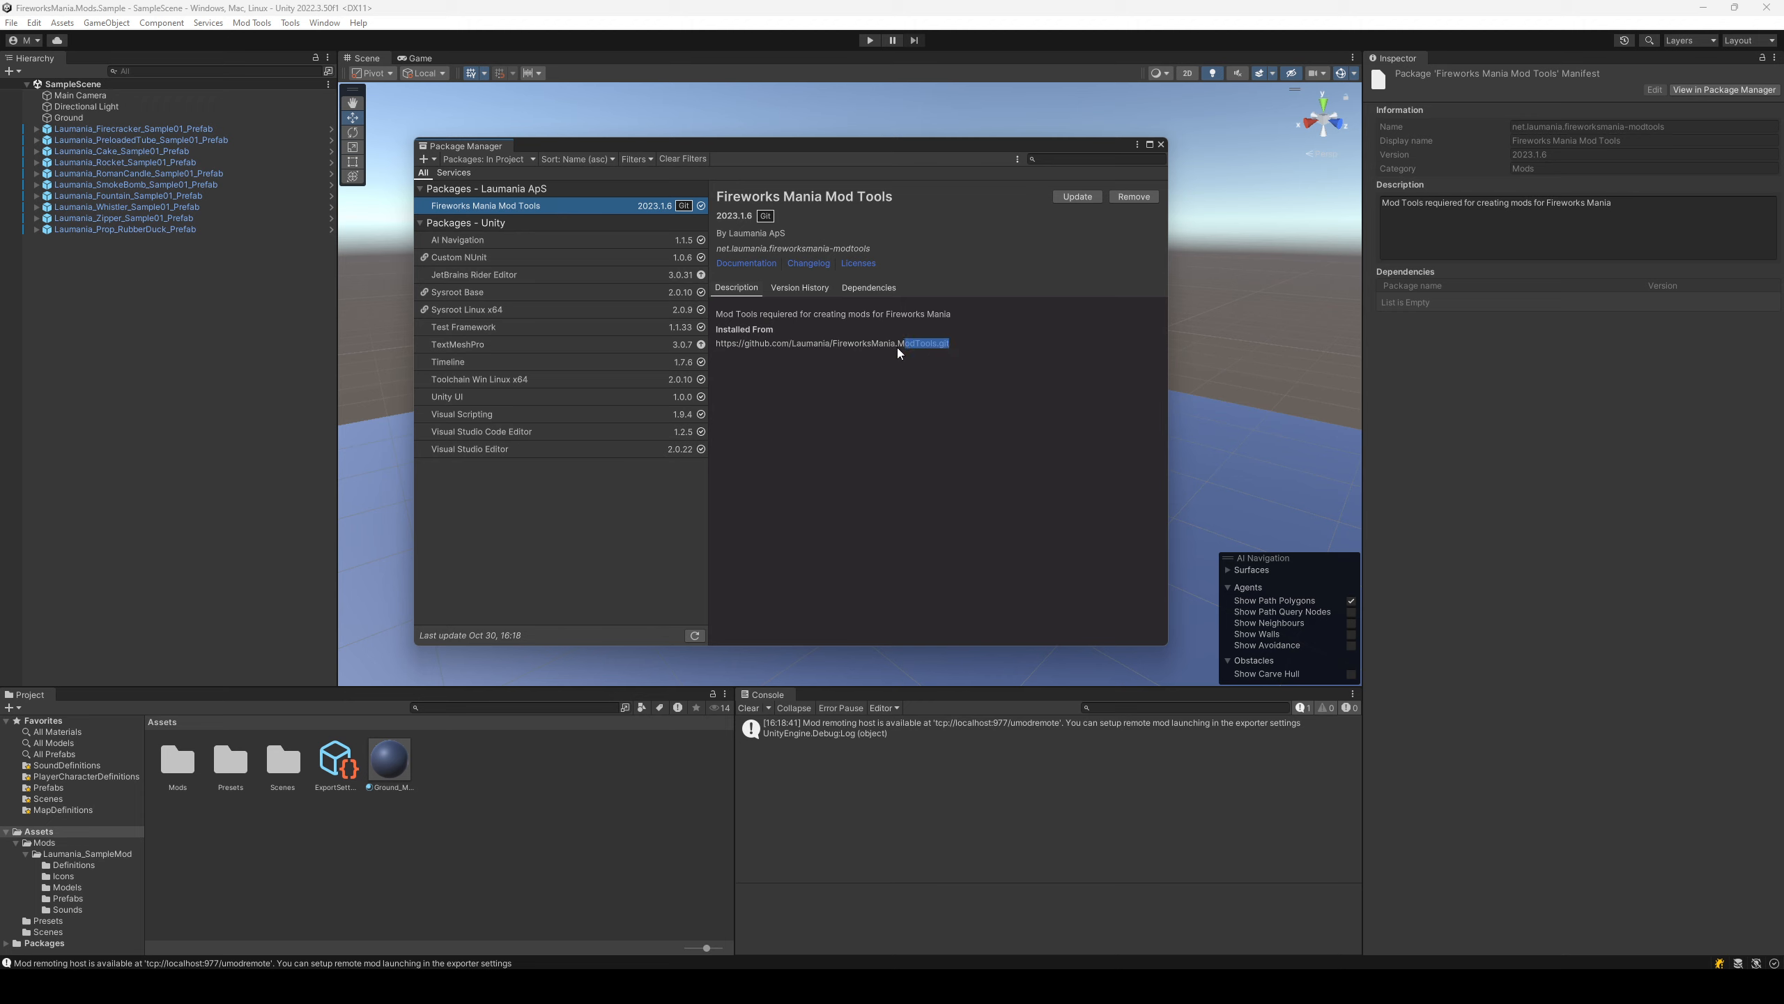
{"action": "left_click_drag", "start_coordinate": [897, 347], "coordinate": [723, 345]}
{"action": "left_click", "coordinate": [1086, 226]}
{"action": "left_click_drag", "start_coordinate": [967, 351], "coordinate": [713, 351]}
{"action": "key", "text": "ctrl+c"}
{"action": "left_click", "coordinate": [426, 159]}
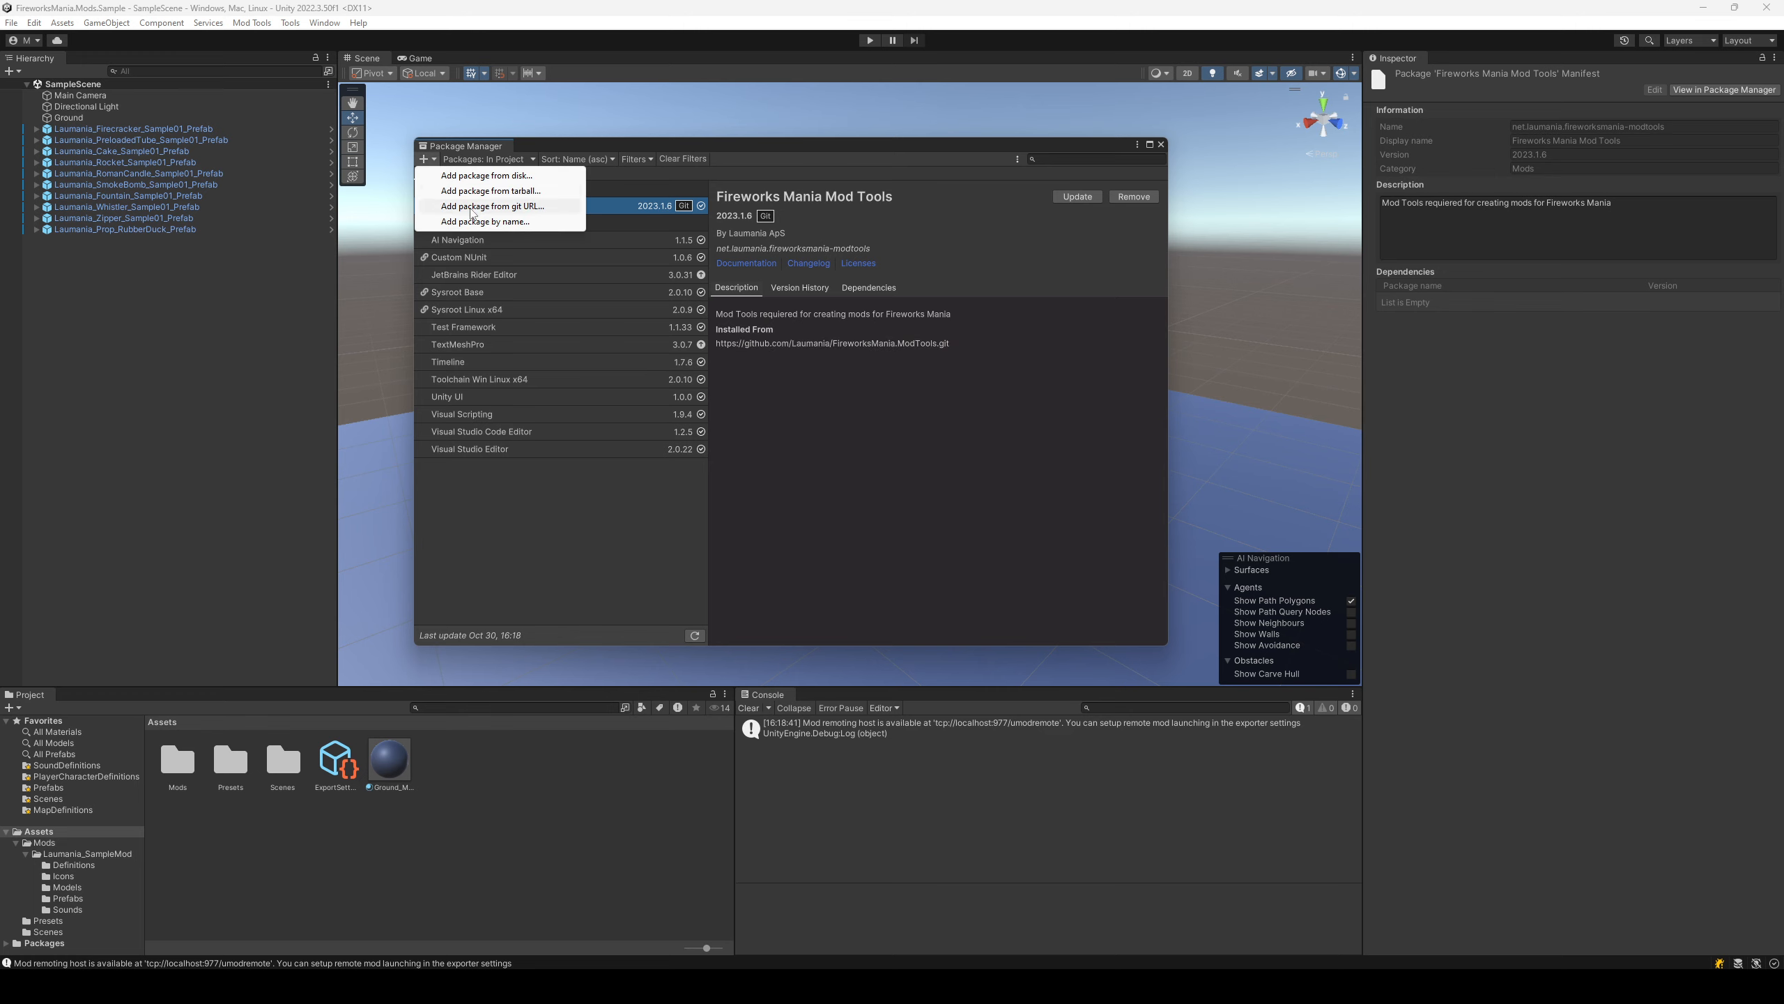
{"action": "left_click", "coordinate": [495, 206]}
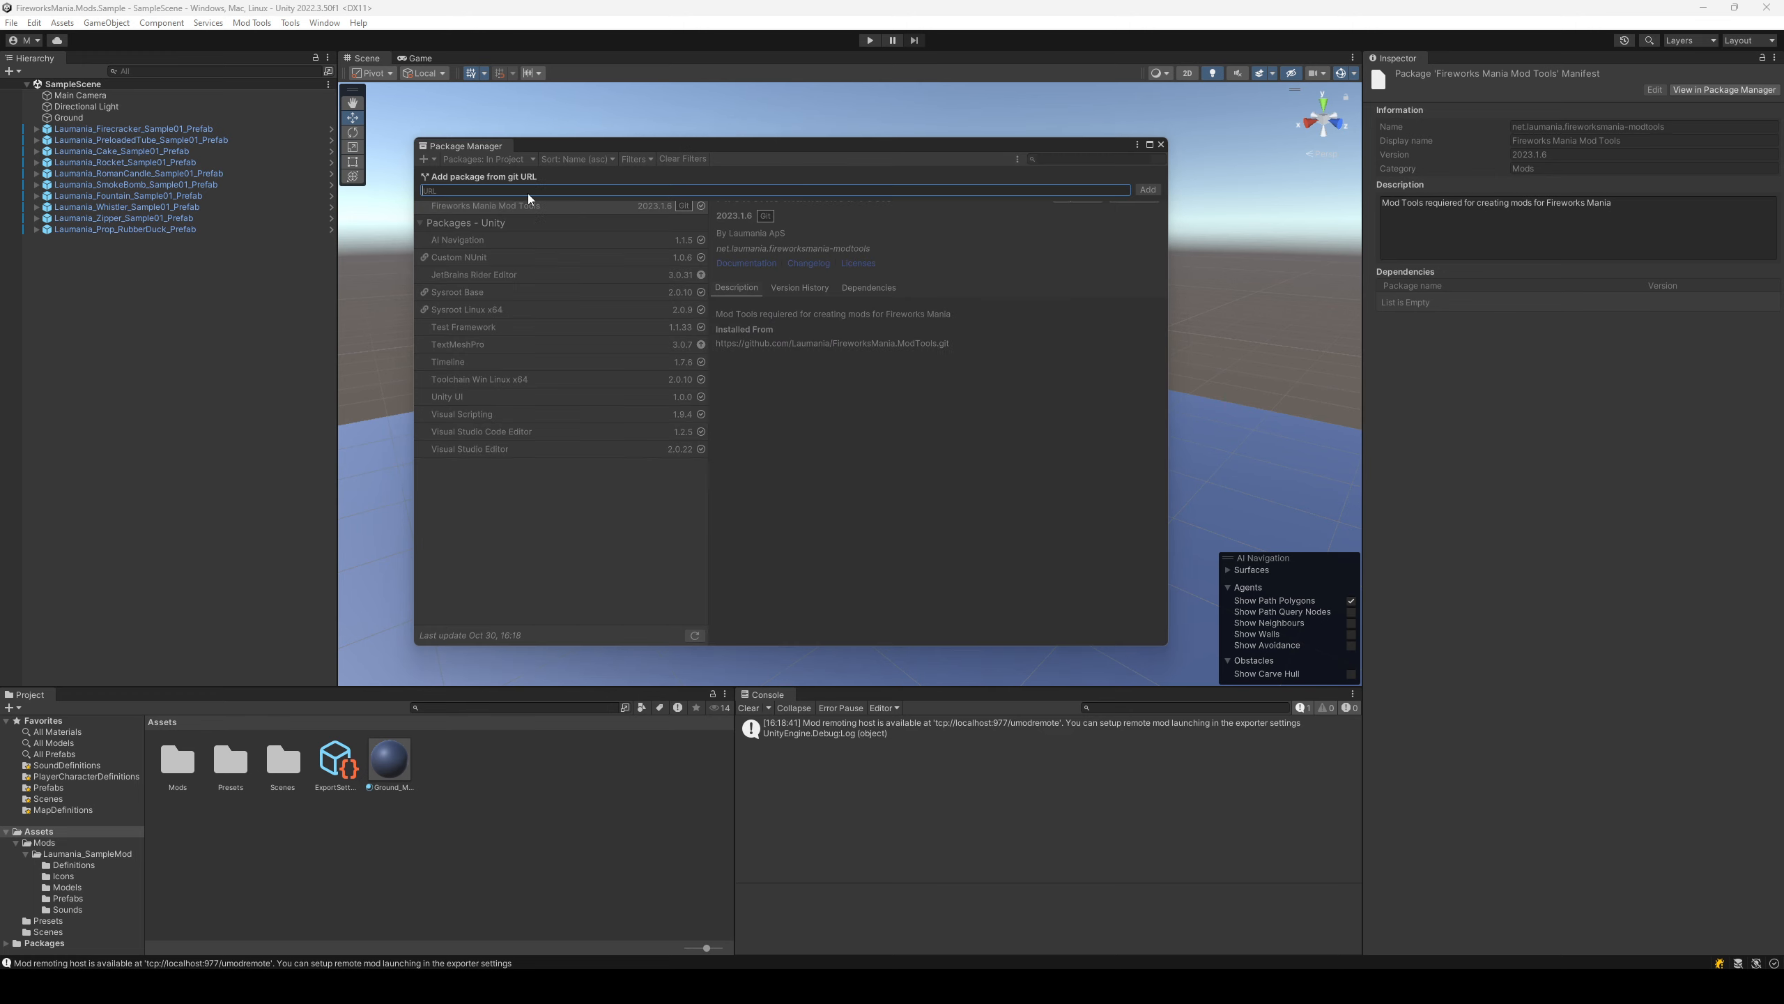
{"action": "key", "text": "ctrl+v"}
{"action": "type", "text": "#"}
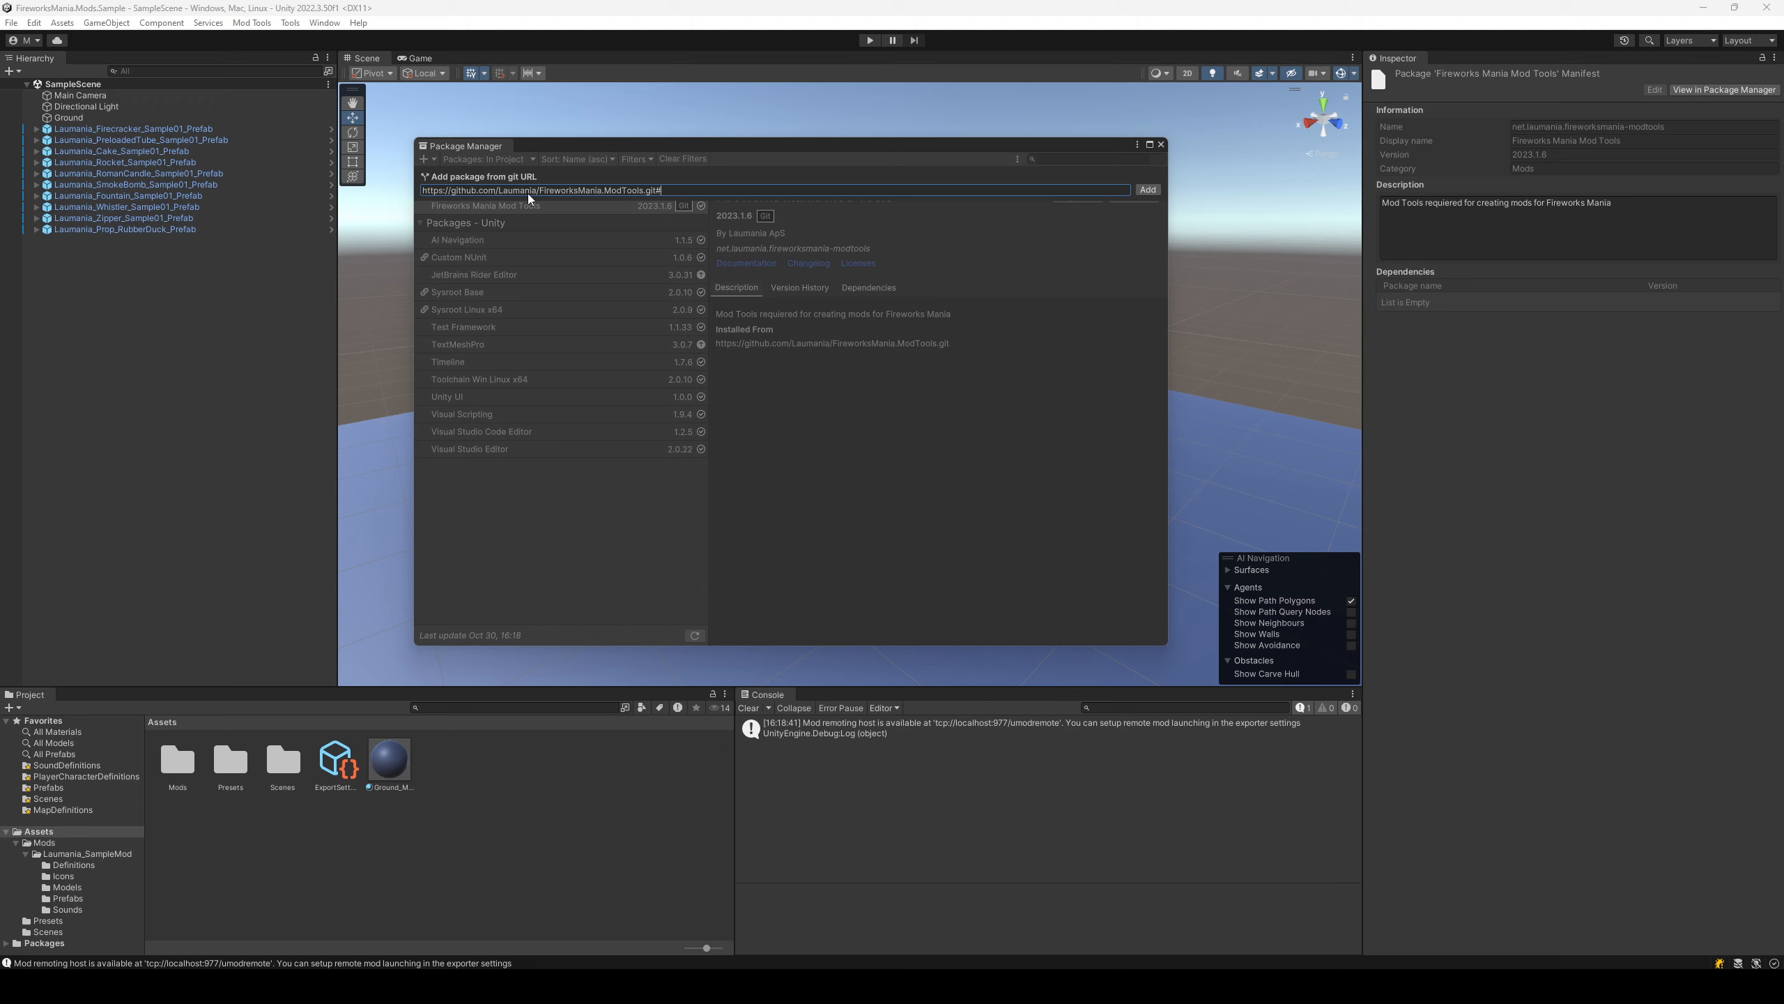
{"action": "type", "text": "multiplayer"}
{"action": "left_click", "coordinate": [1148, 189]}
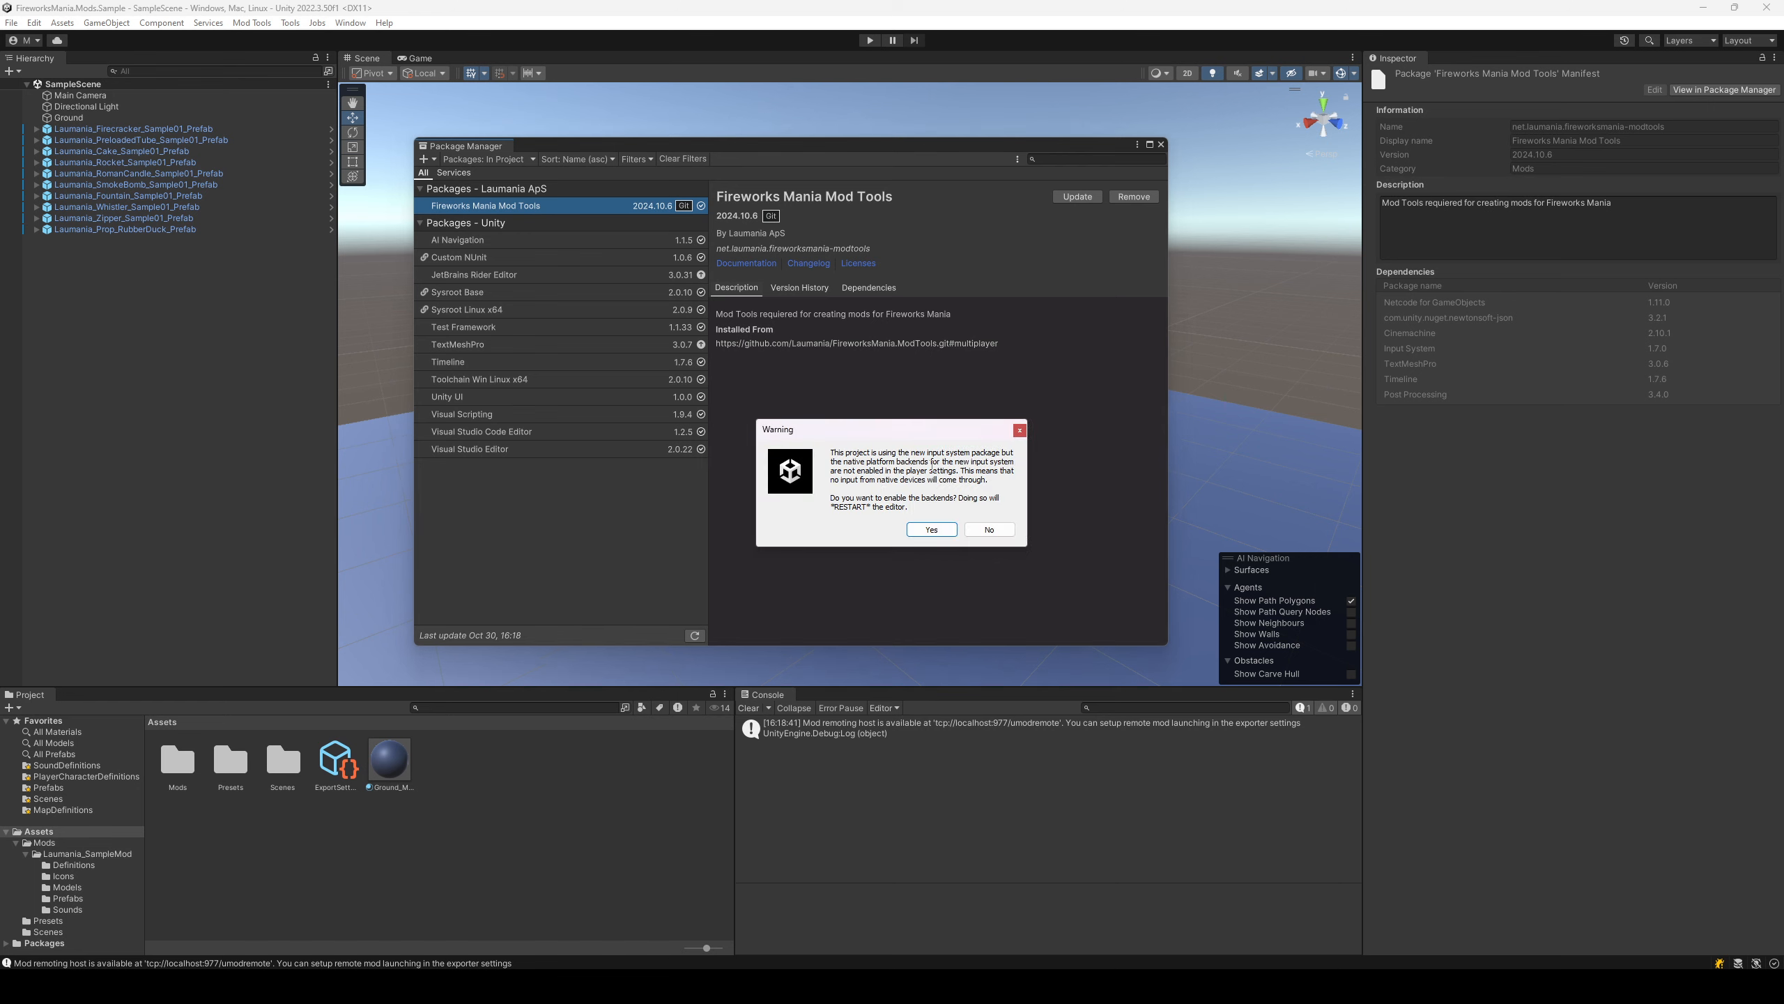
{"action": "left_click", "coordinate": [931, 529]}
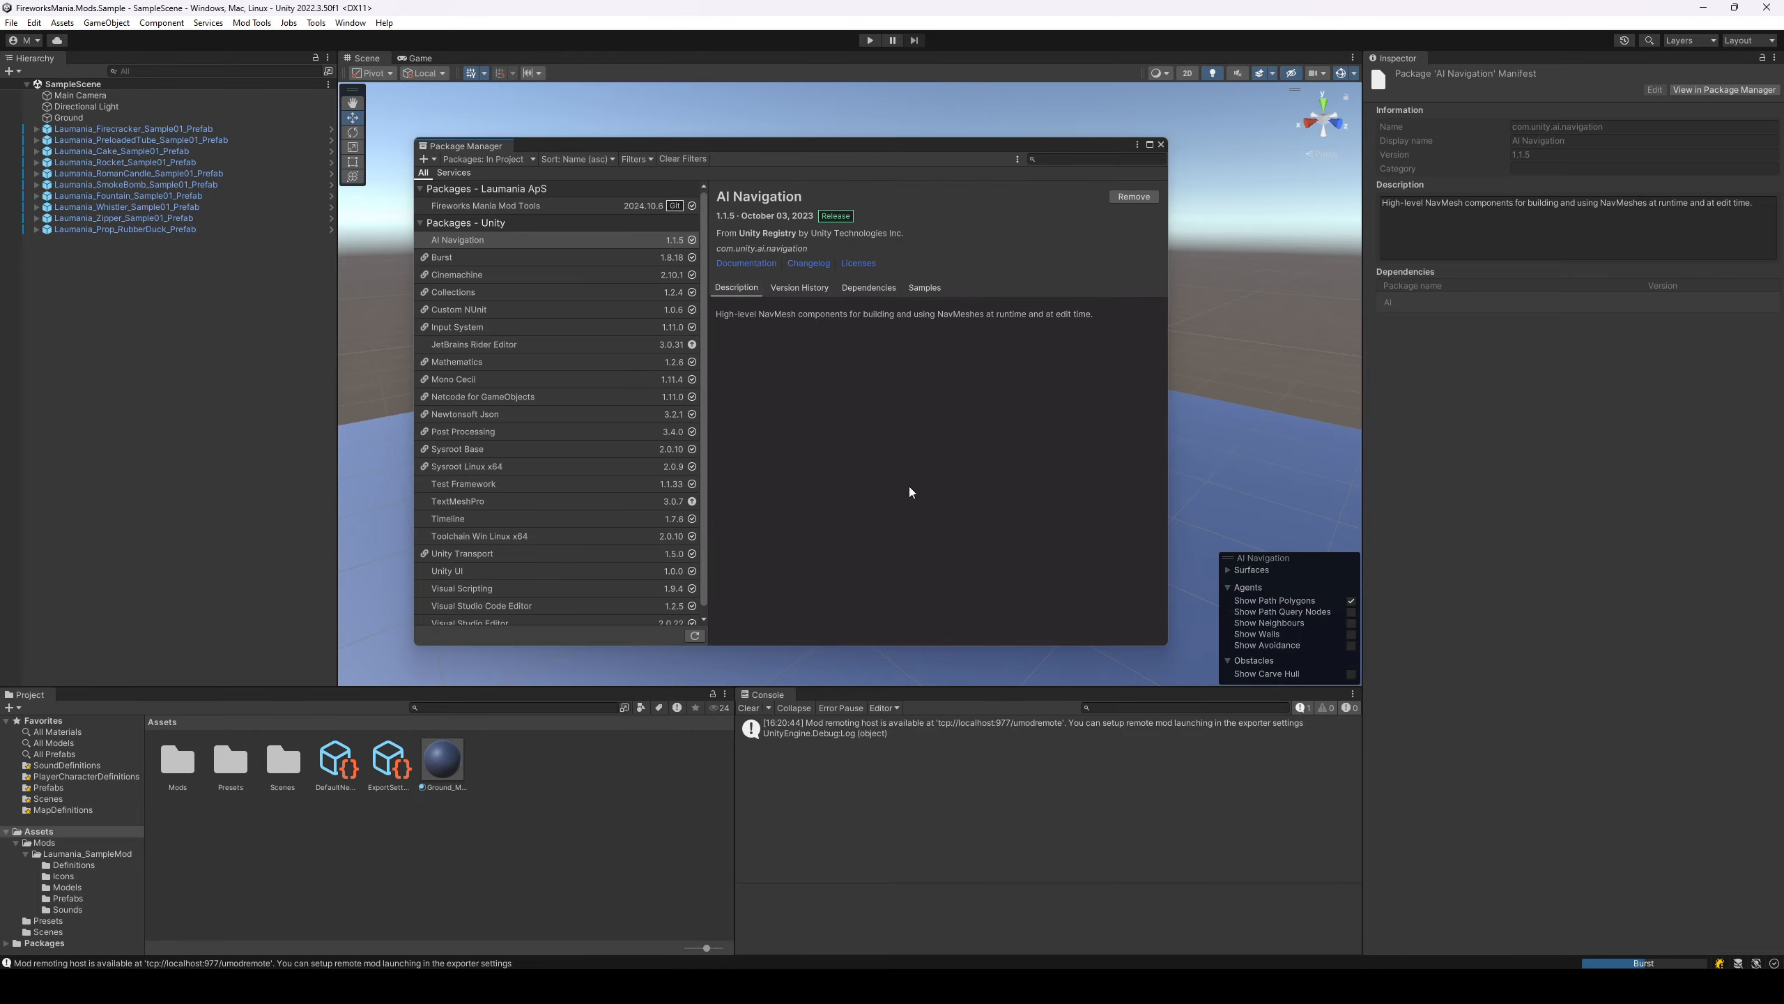
- Check the installed Mod Tools package's version, close the Package Manager and inspect the components of the Firecracker and PreloadedTube prefabs
{"action": "left_click", "coordinate": [626, 207]}
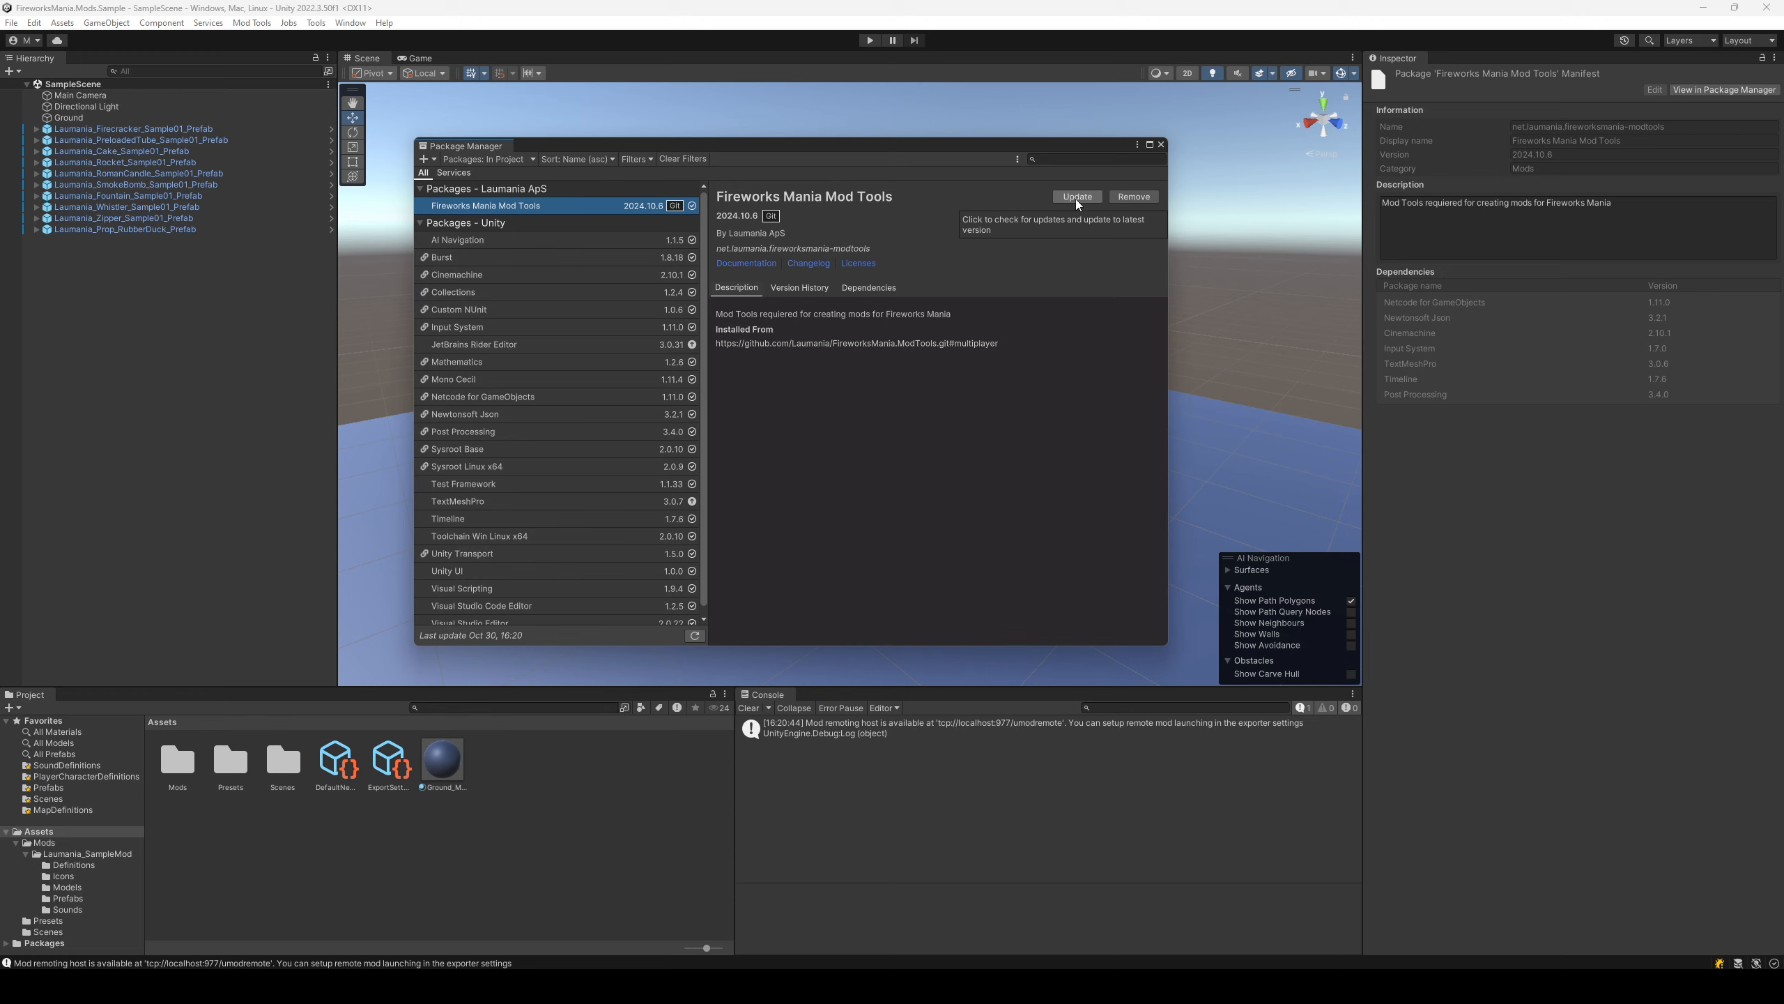
{"action": "left_click", "coordinate": [1160, 145]}
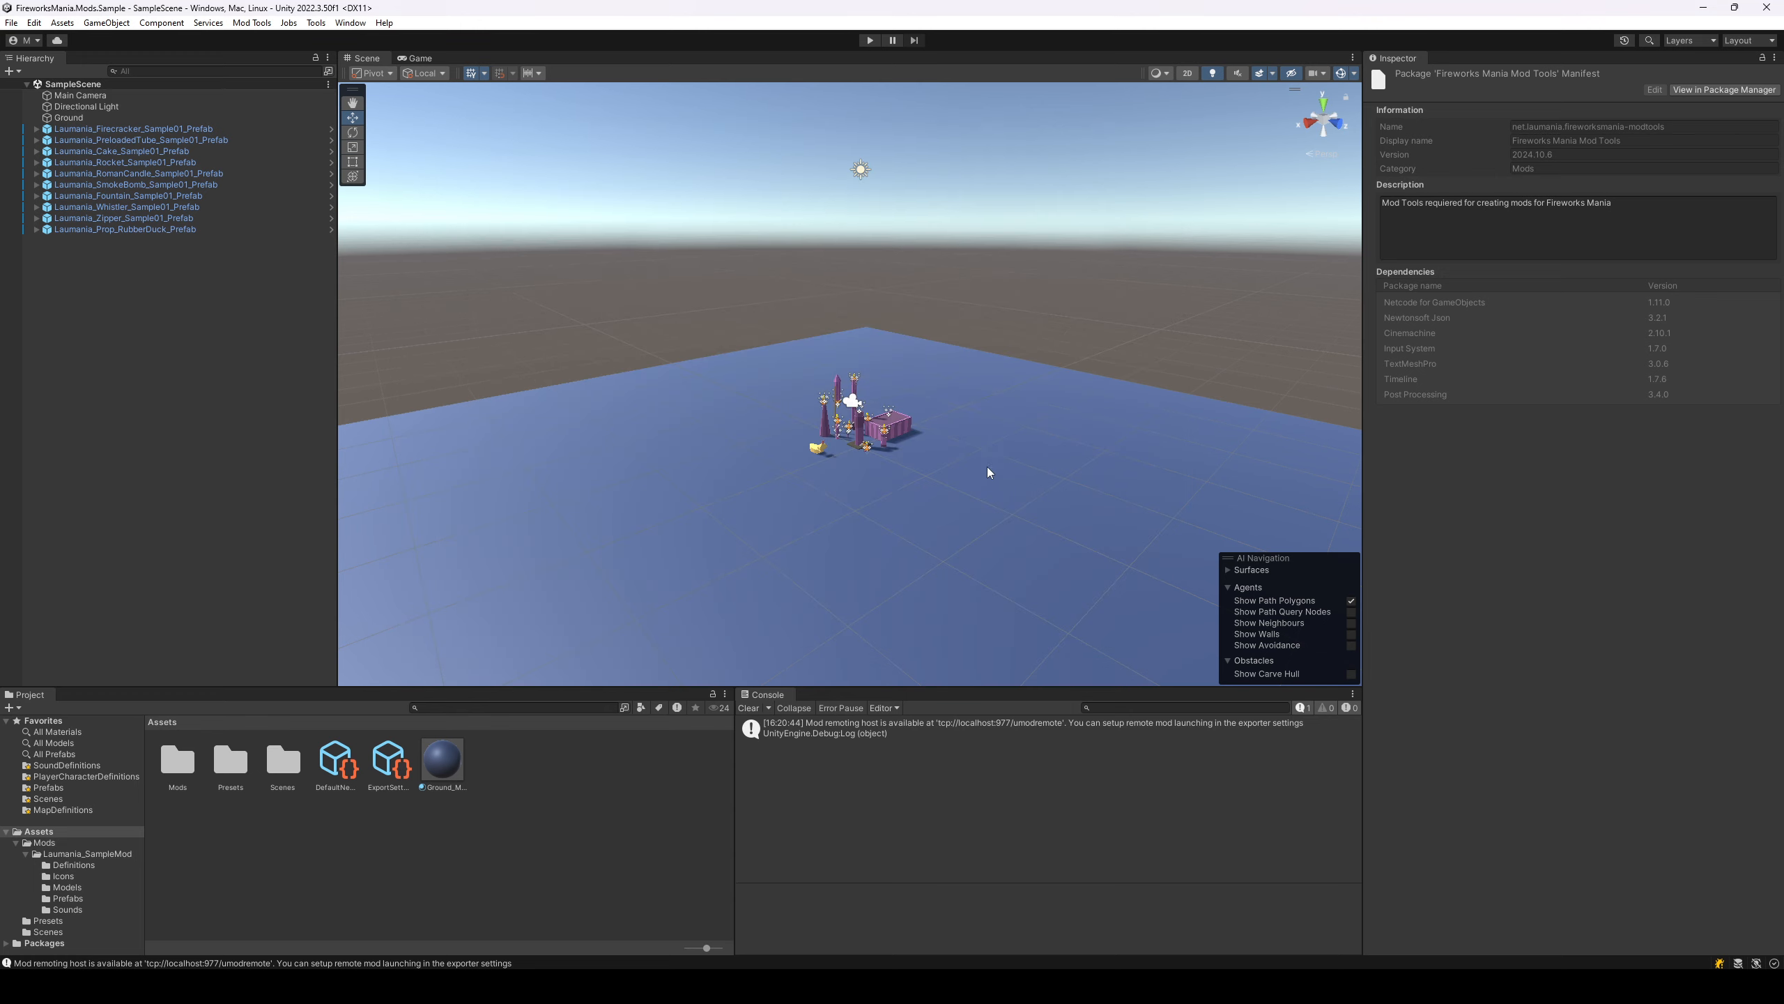
{"action": "left_click", "coordinate": [174, 129]}
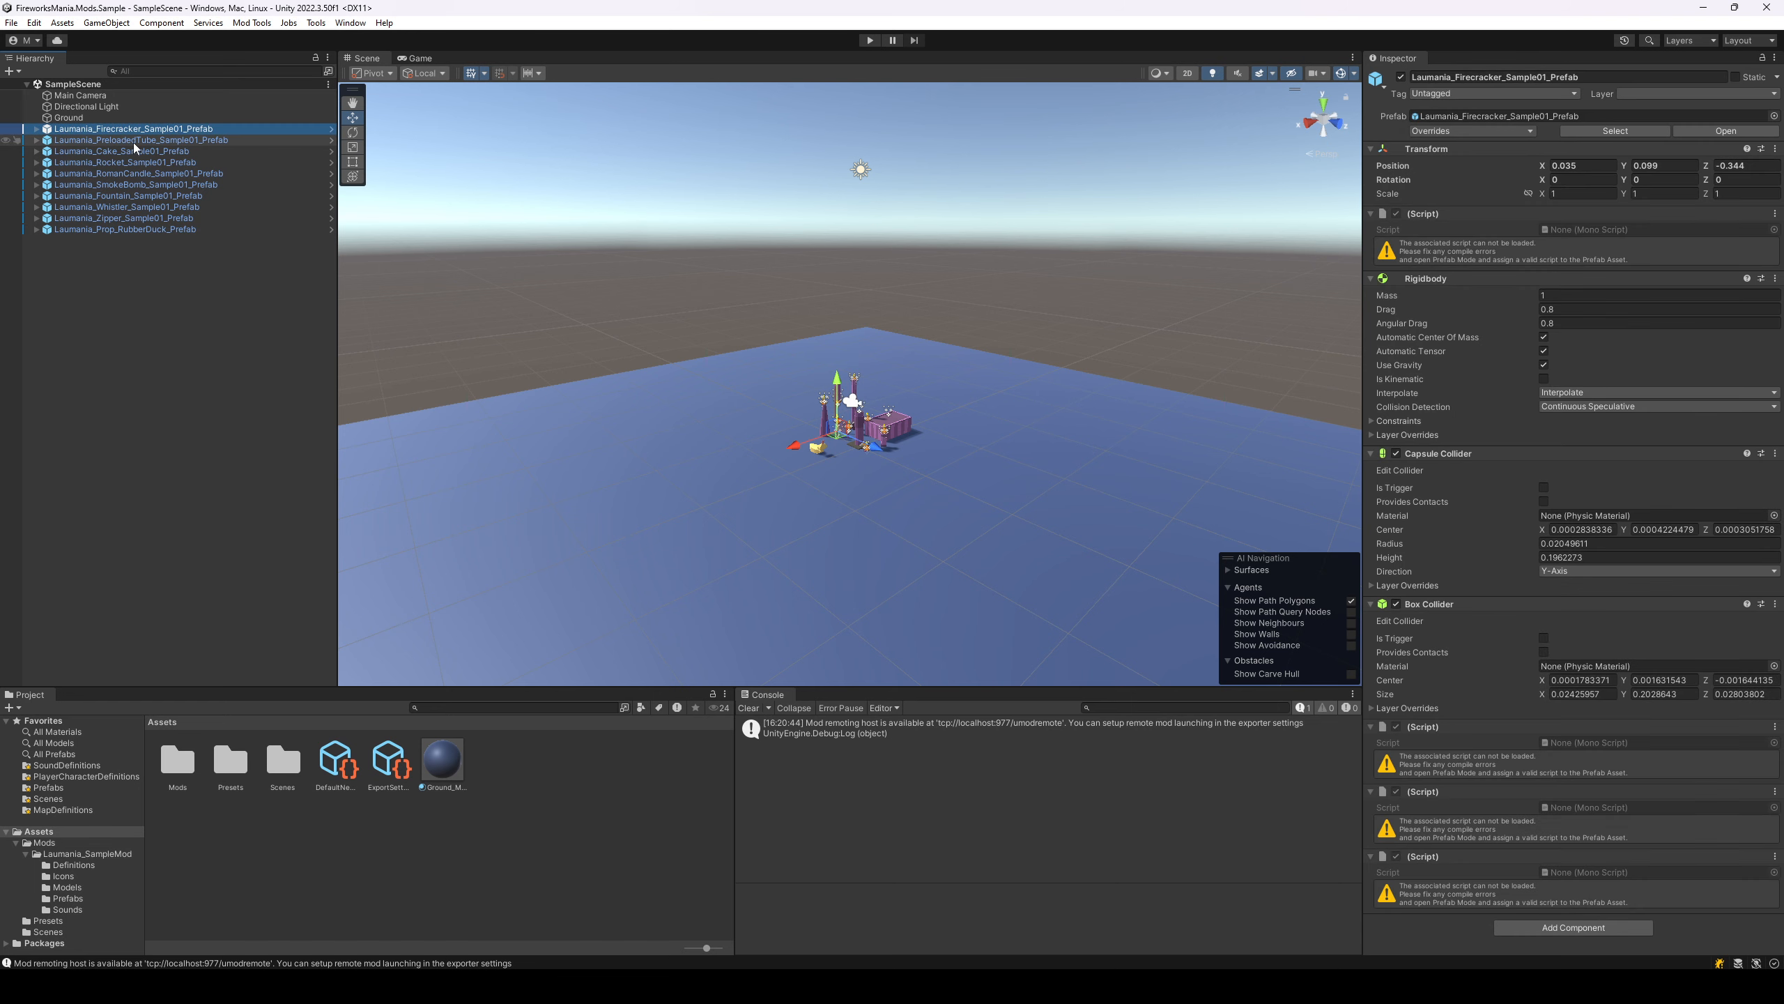
{"action": "left_click", "coordinate": [135, 144]}
{"action": "left_click", "coordinate": [184, 129]}
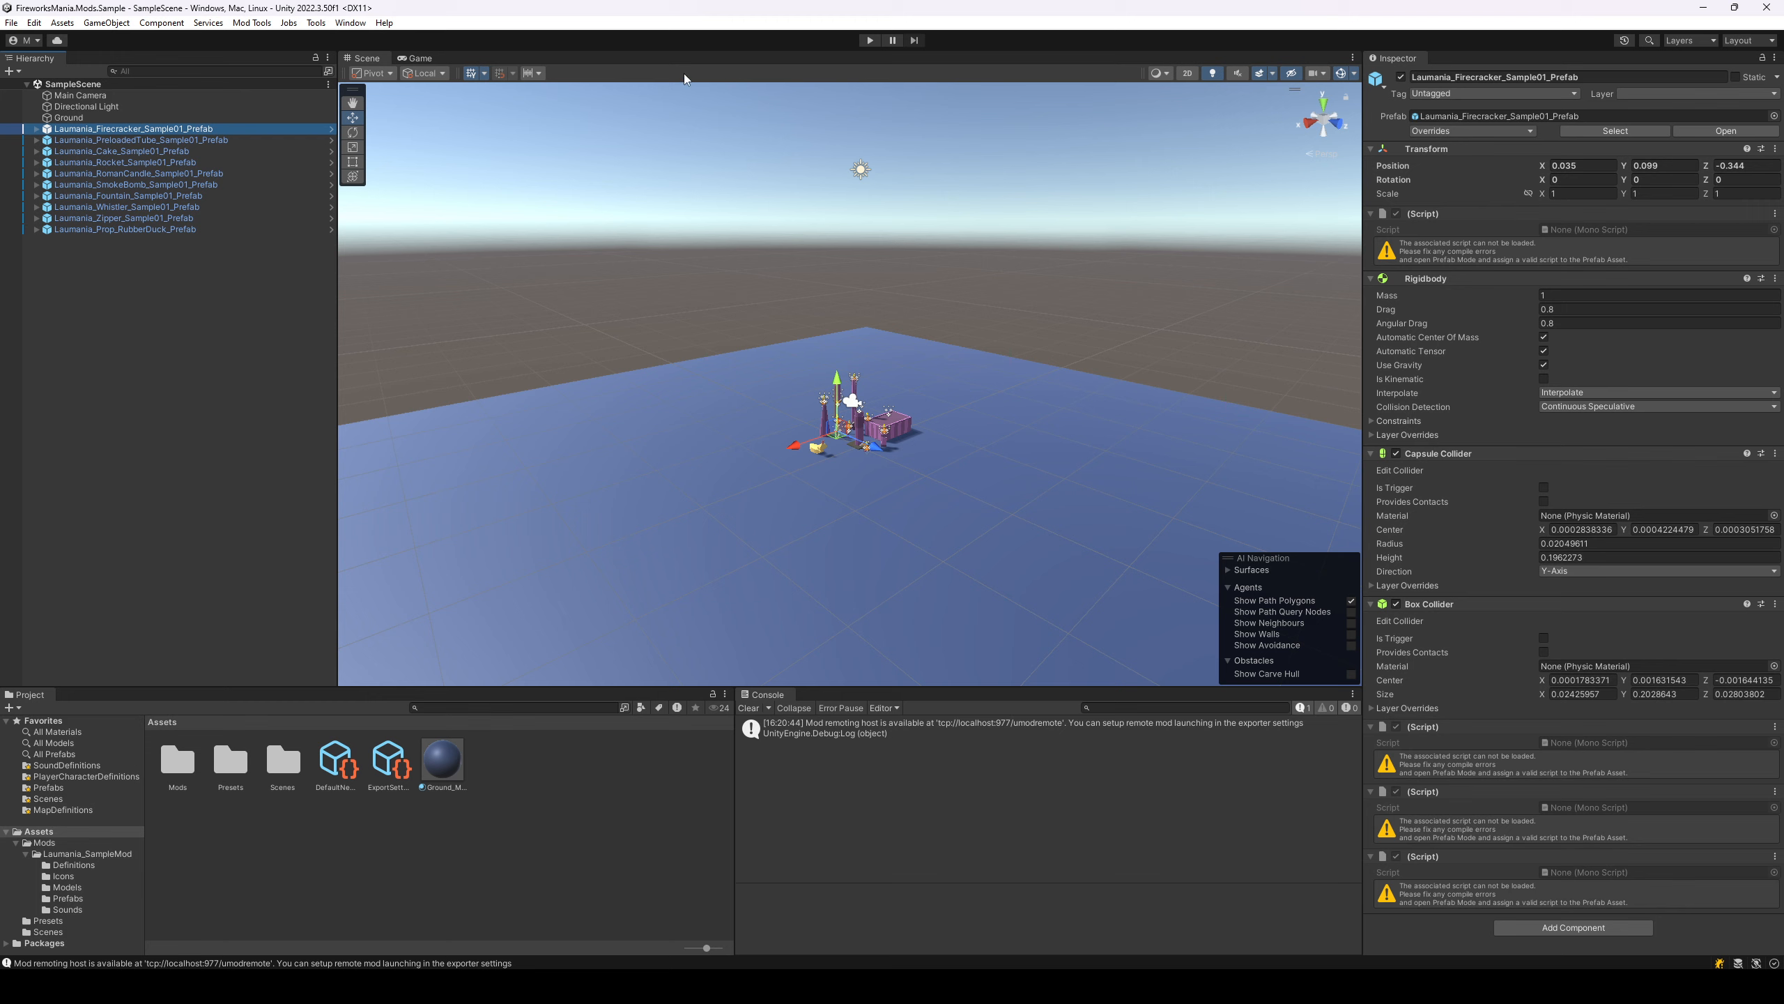
- Run the Mod Tools upgrade utility that remaps legacy Core scripts to the new Core
{"action": "left_click", "coordinate": [264, 23]}
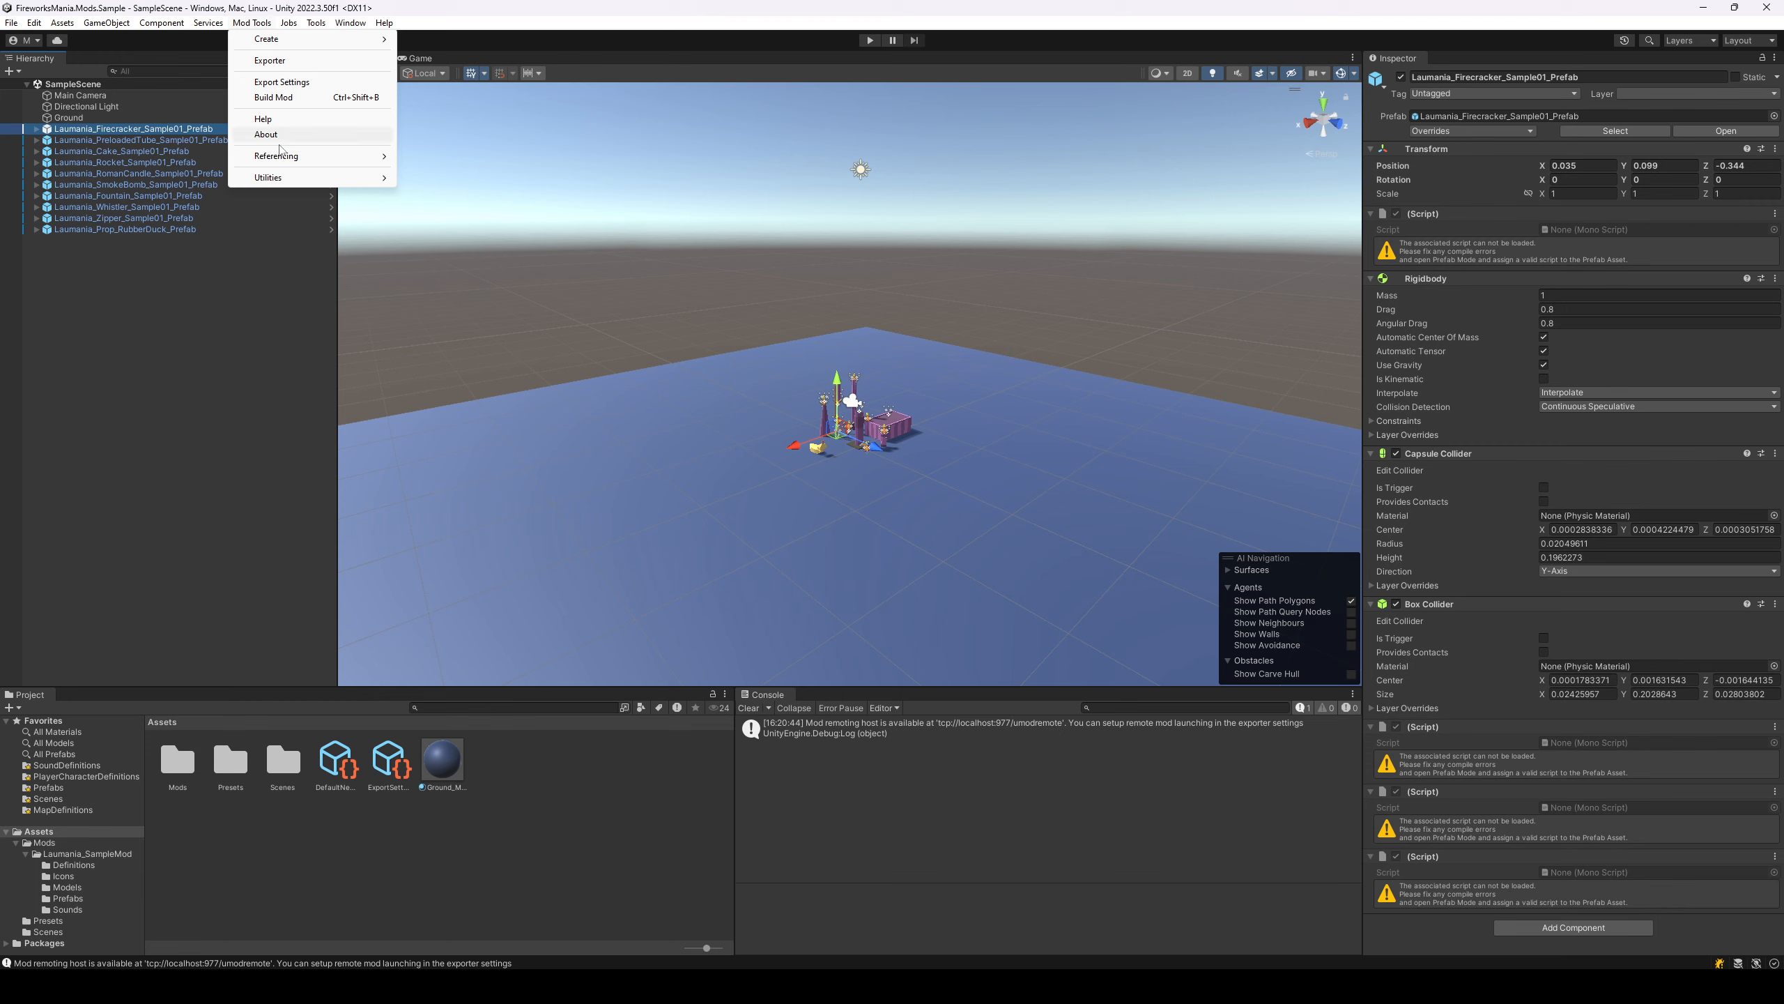
{"action": "mouse_move", "coordinate": [299, 181]}
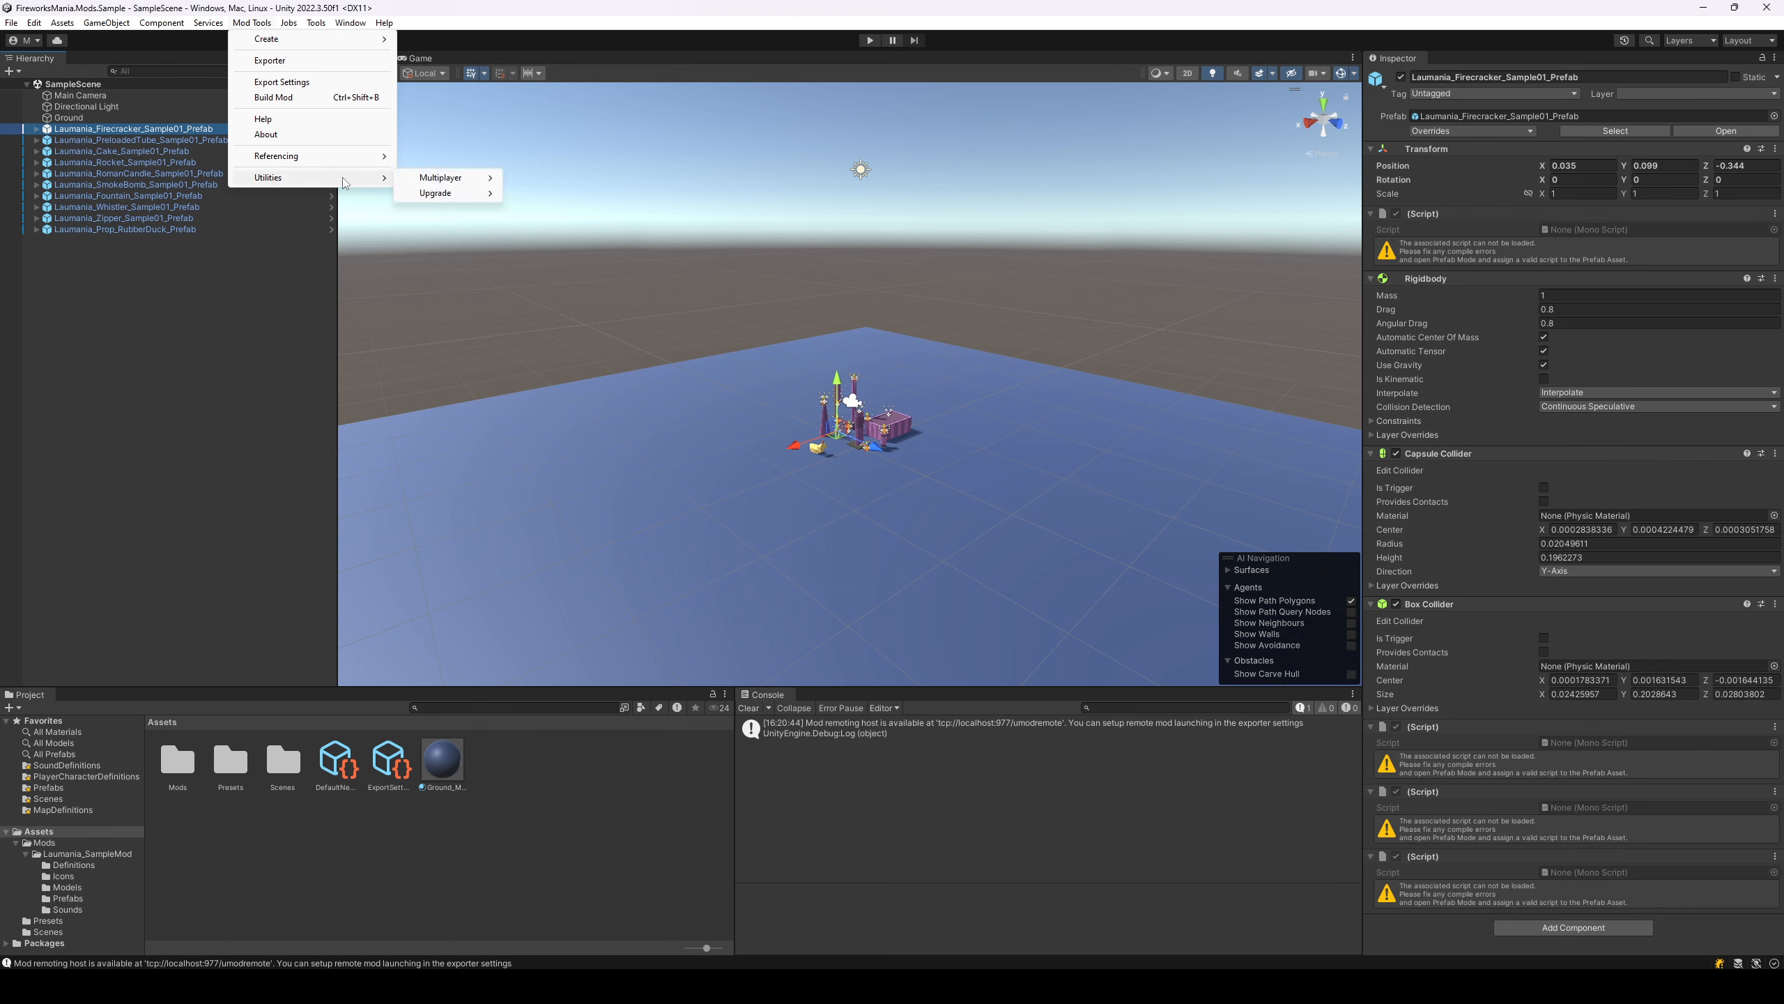
{"action": "mouse_move", "coordinate": [463, 201]}
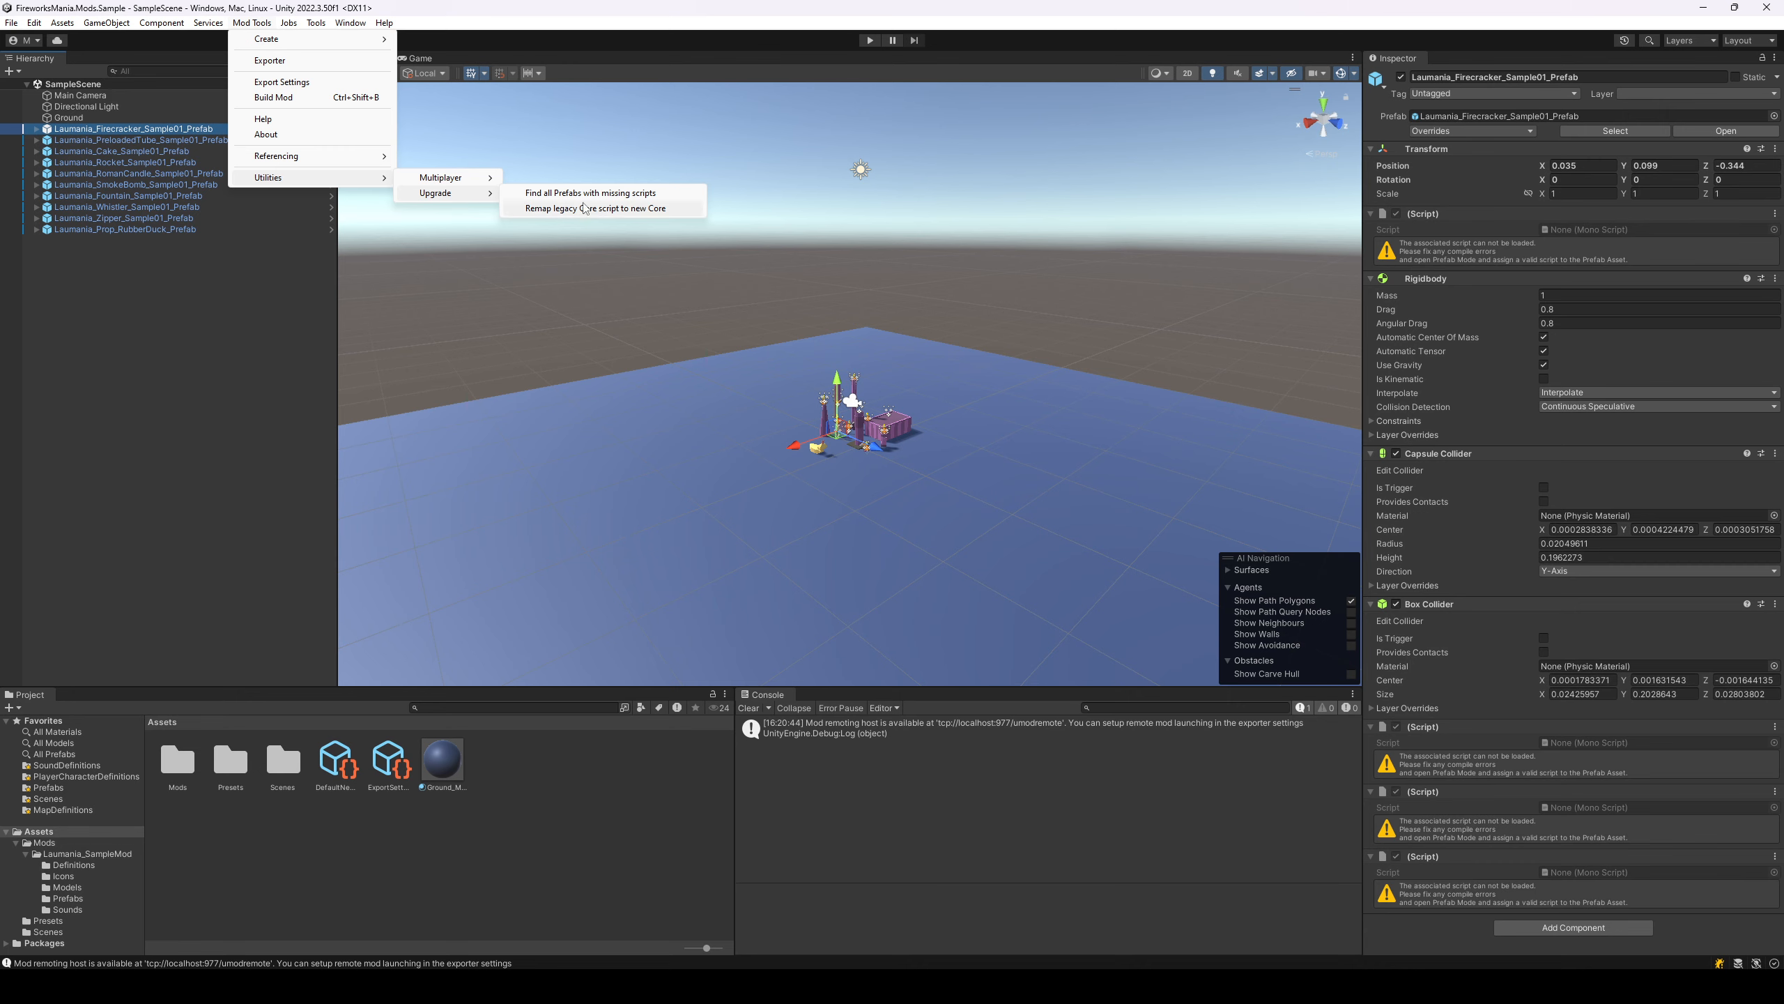
{"action": "left_click", "coordinate": [555, 210]}
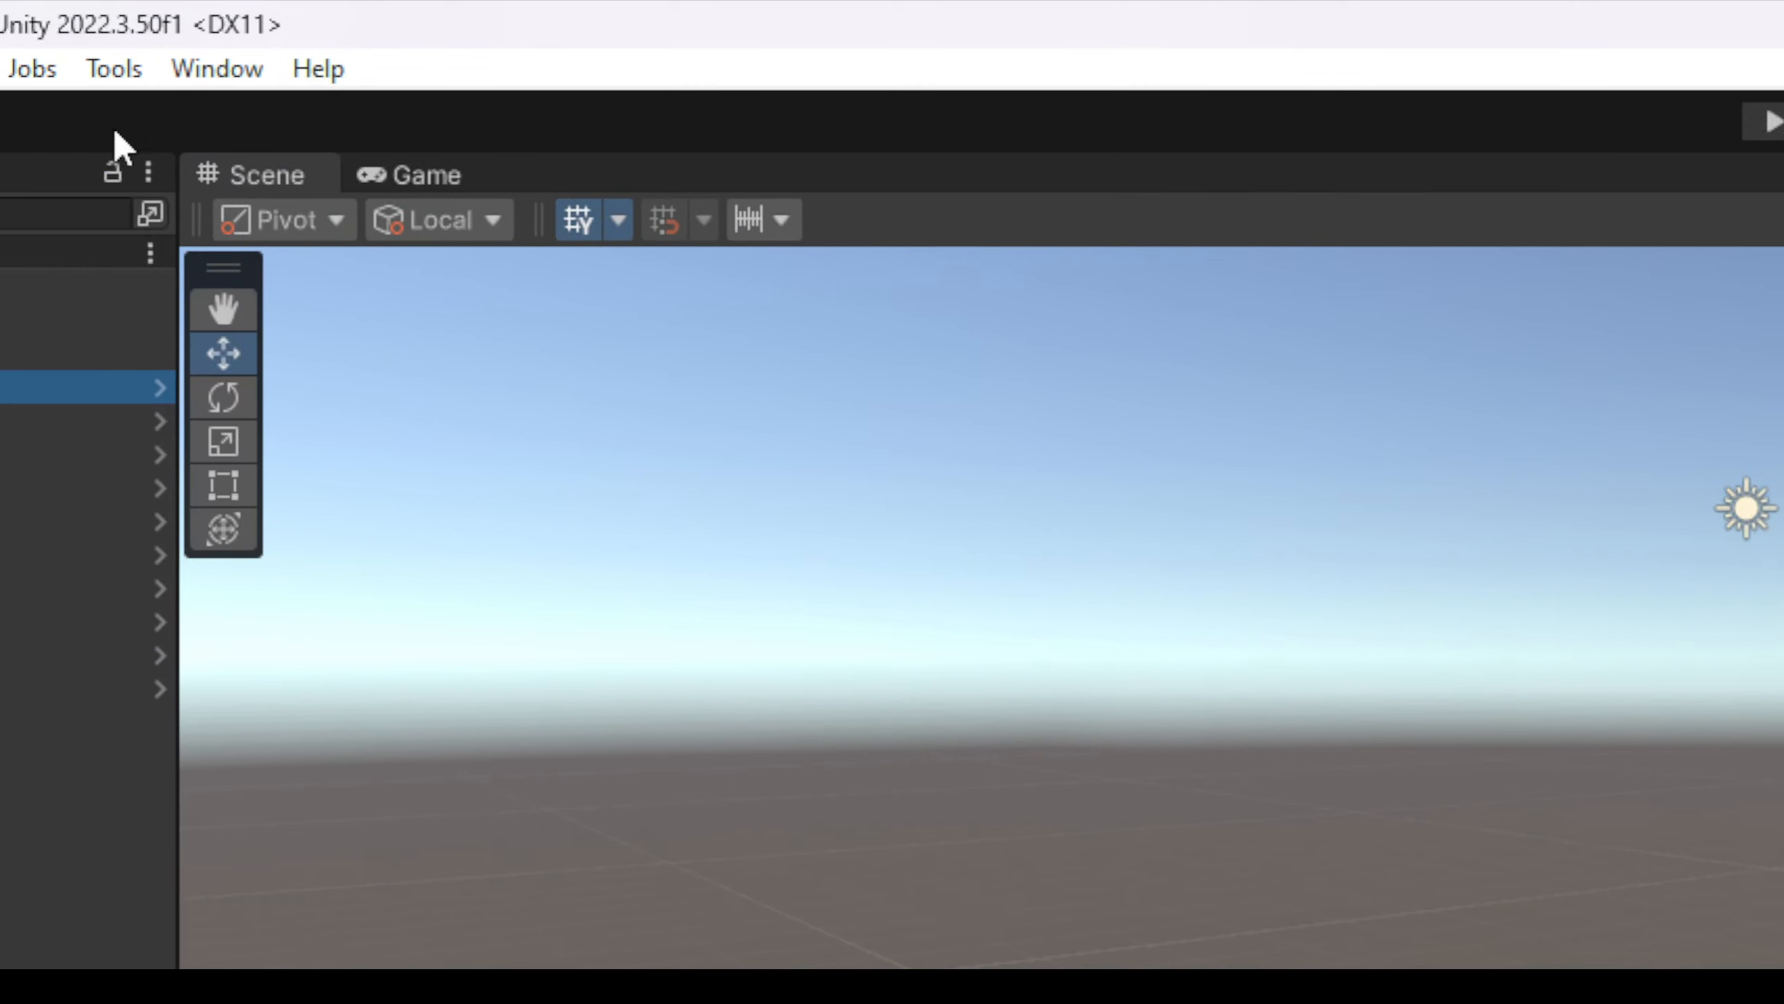
{"action": "left_click", "coordinate": [252, 21]}
{"action": "mouse_move", "coordinate": [292, 184]}
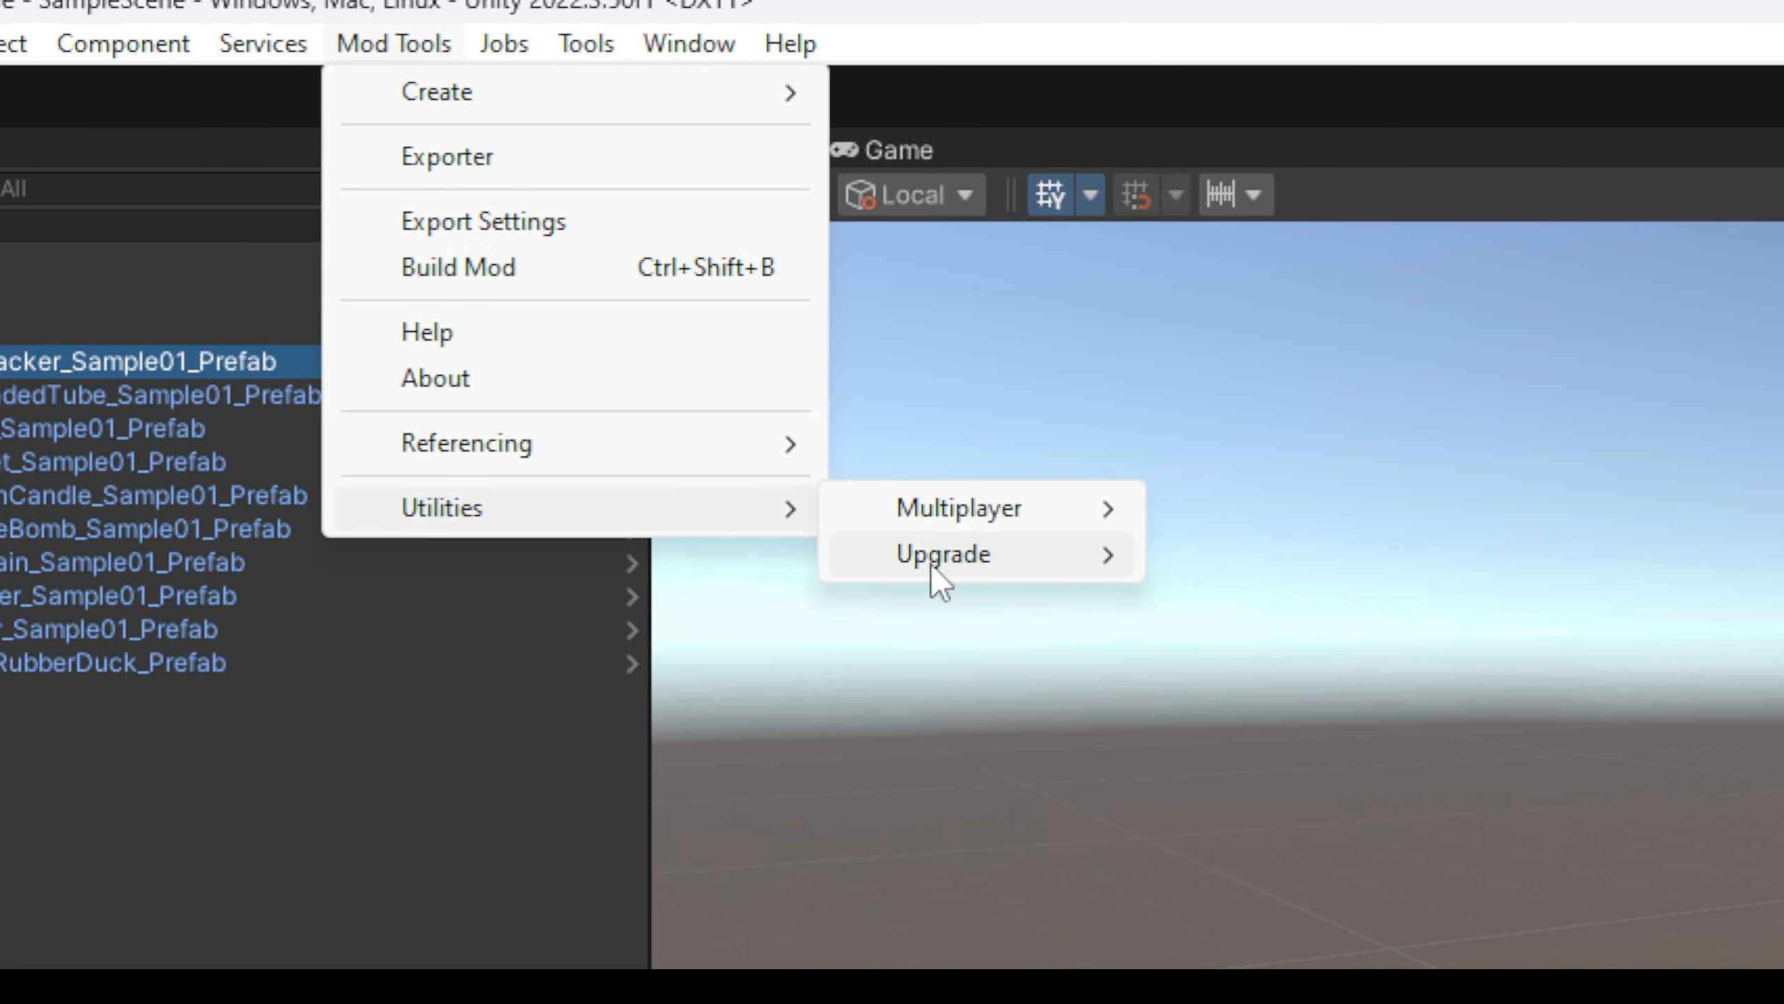
{"action": "mouse_move", "coordinate": [941, 580]}
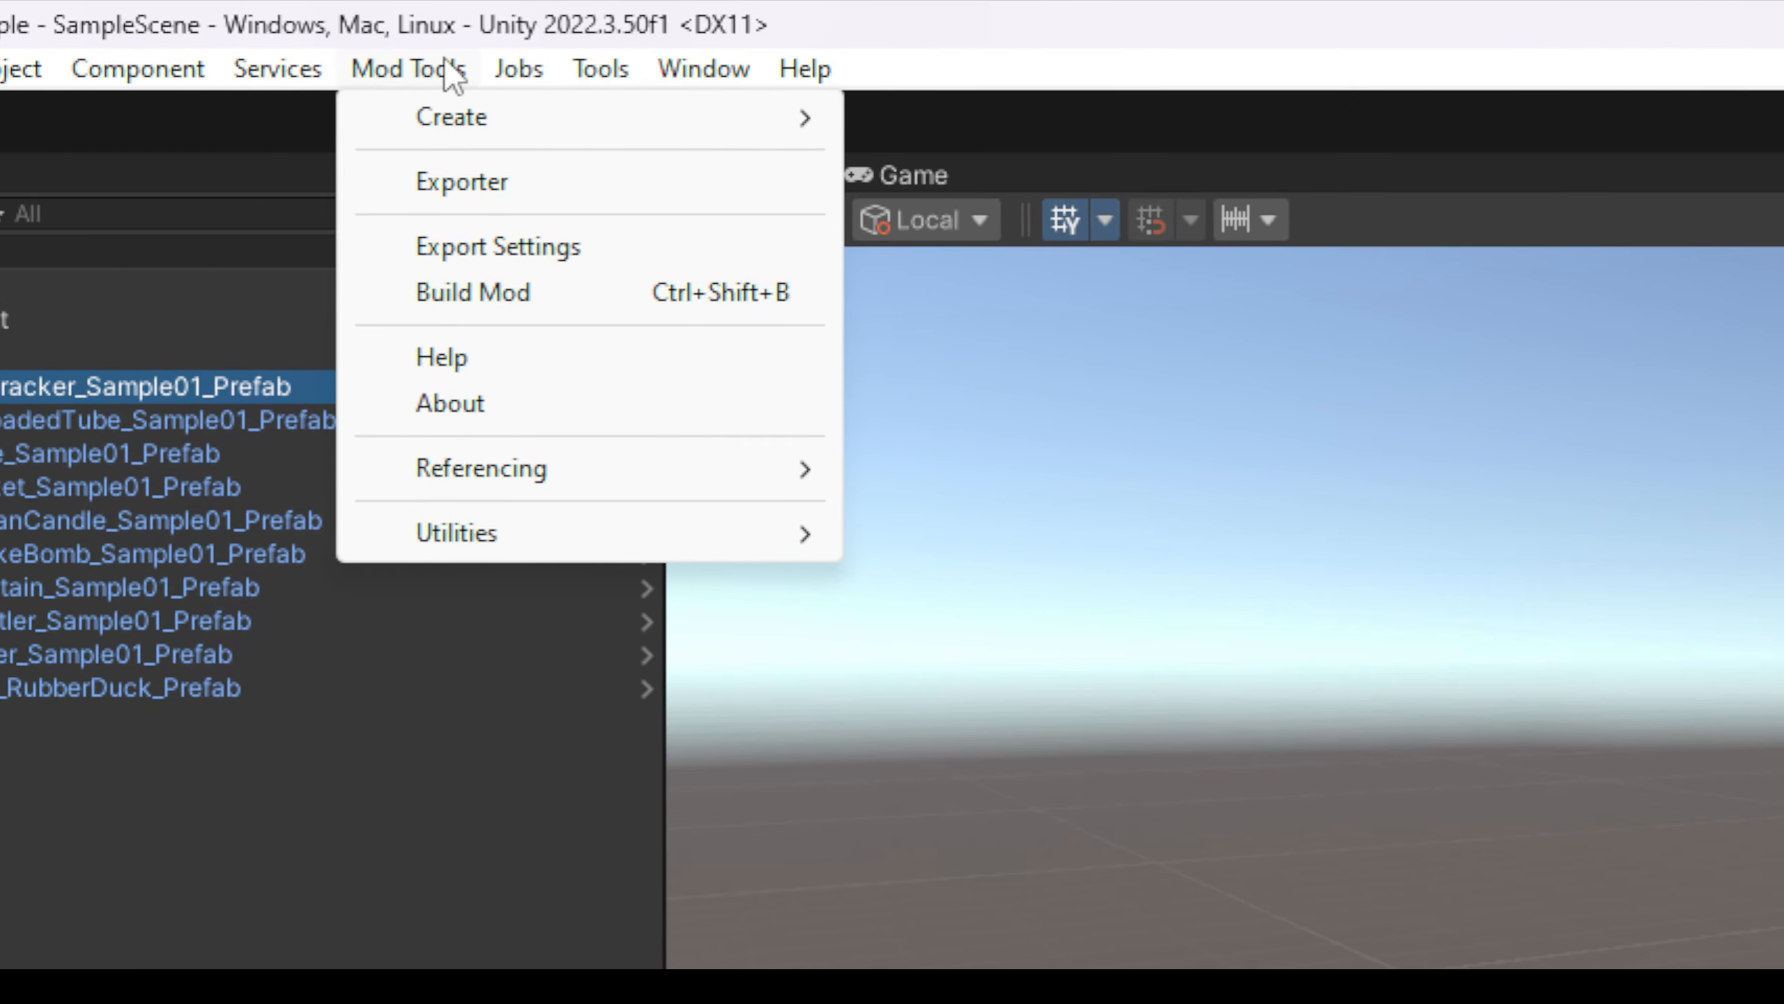
{"action": "mouse_move", "coordinate": [388, 536]}
{"action": "mouse_move", "coordinate": [957, 555]}
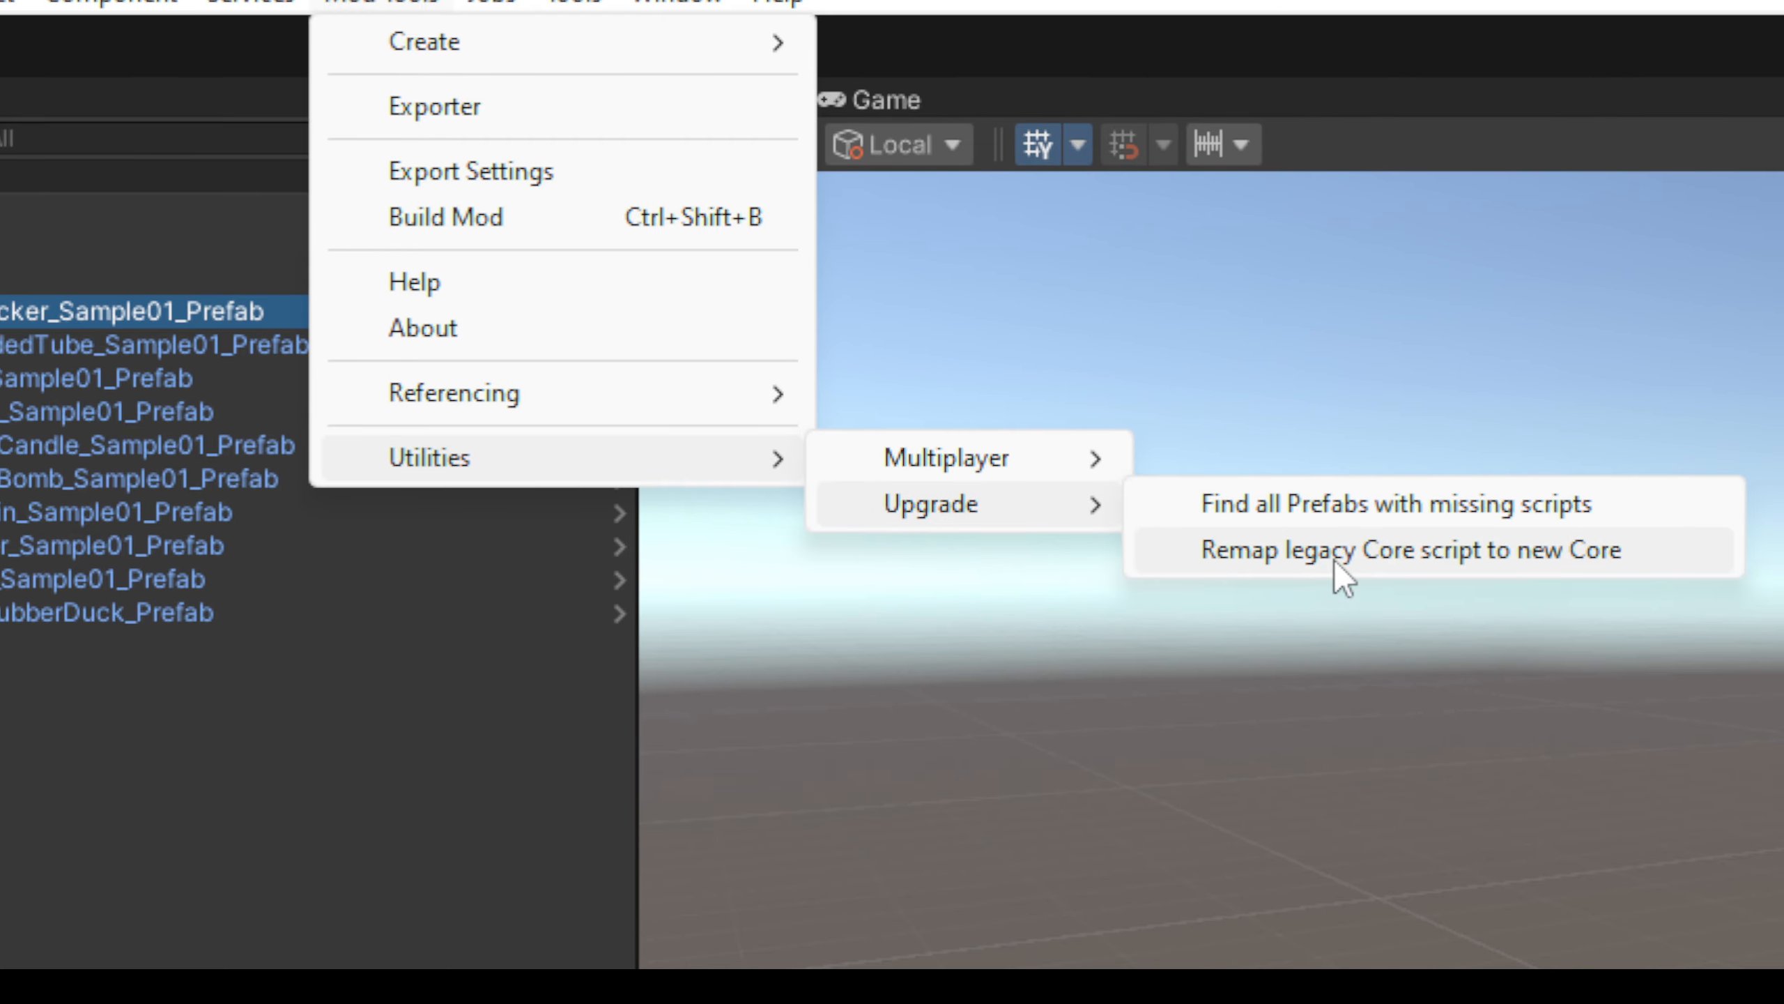
{"action": "left_click", "coordinate": [1333, 558]}
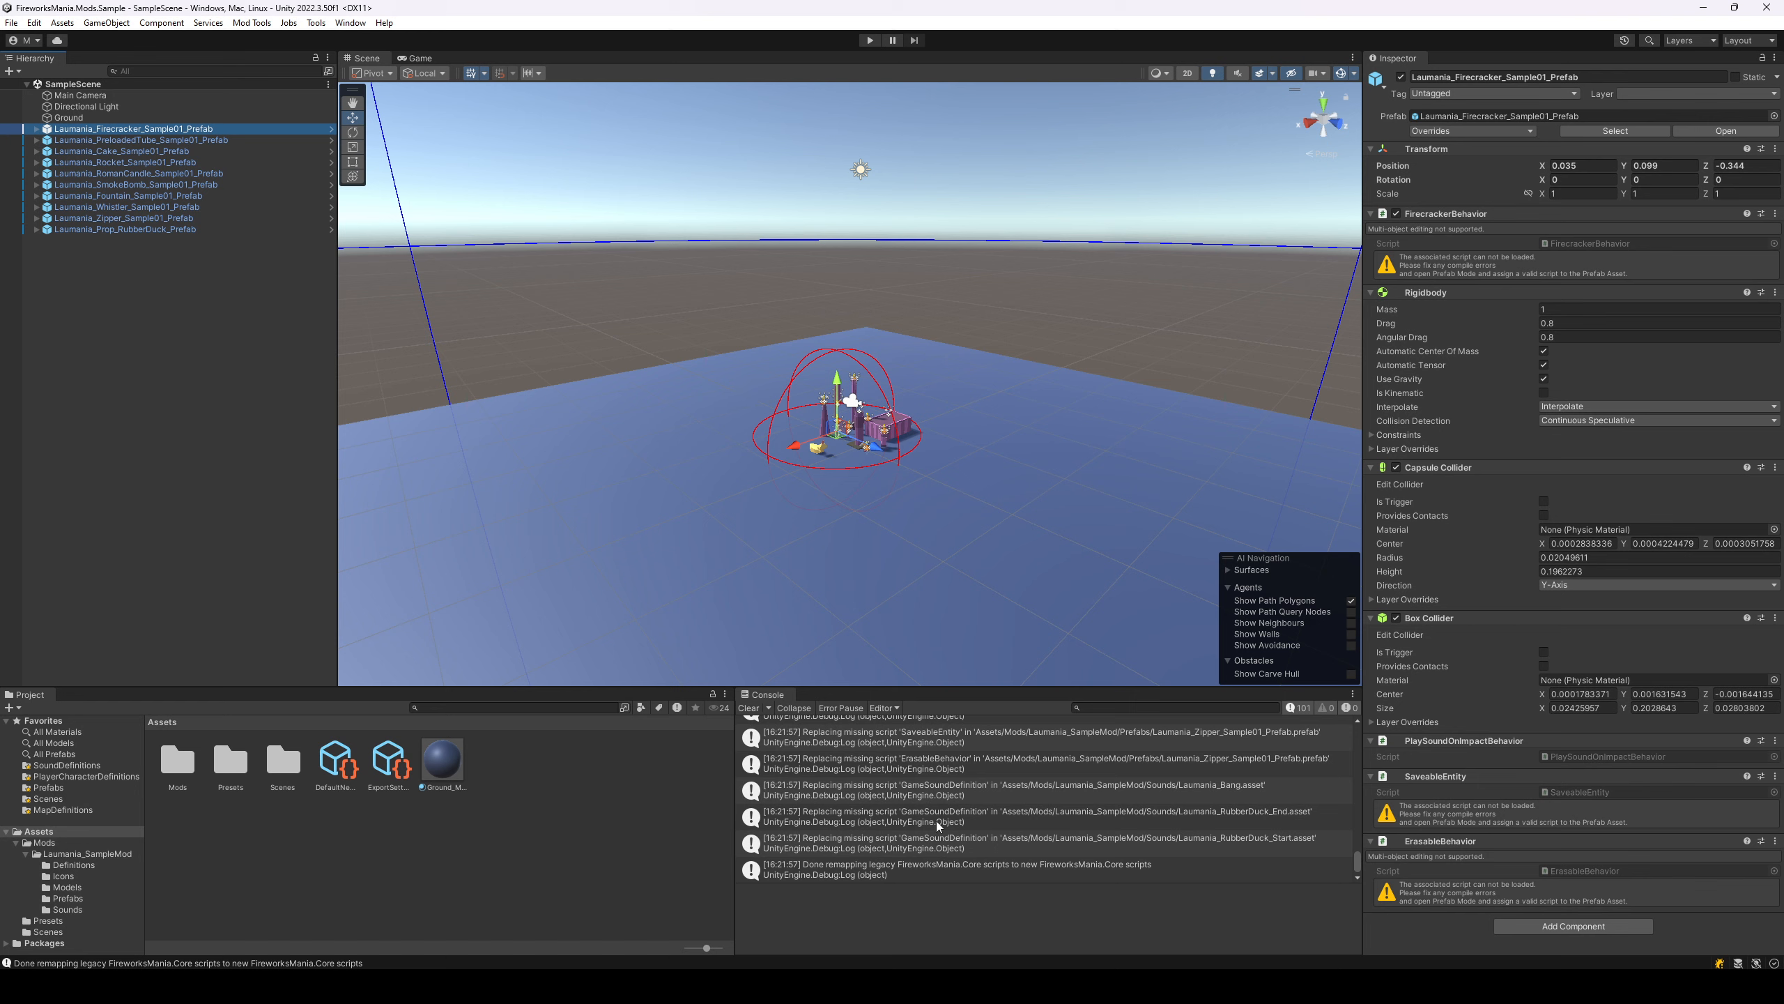
- Review the script replacement messages in the console and clear them
{"action": "scroll", "coordinate": [934, 787], "scroll_direction": "up", "scroll_amount": 10}
{"action": "left_click", "coordinate": [836, 763]}
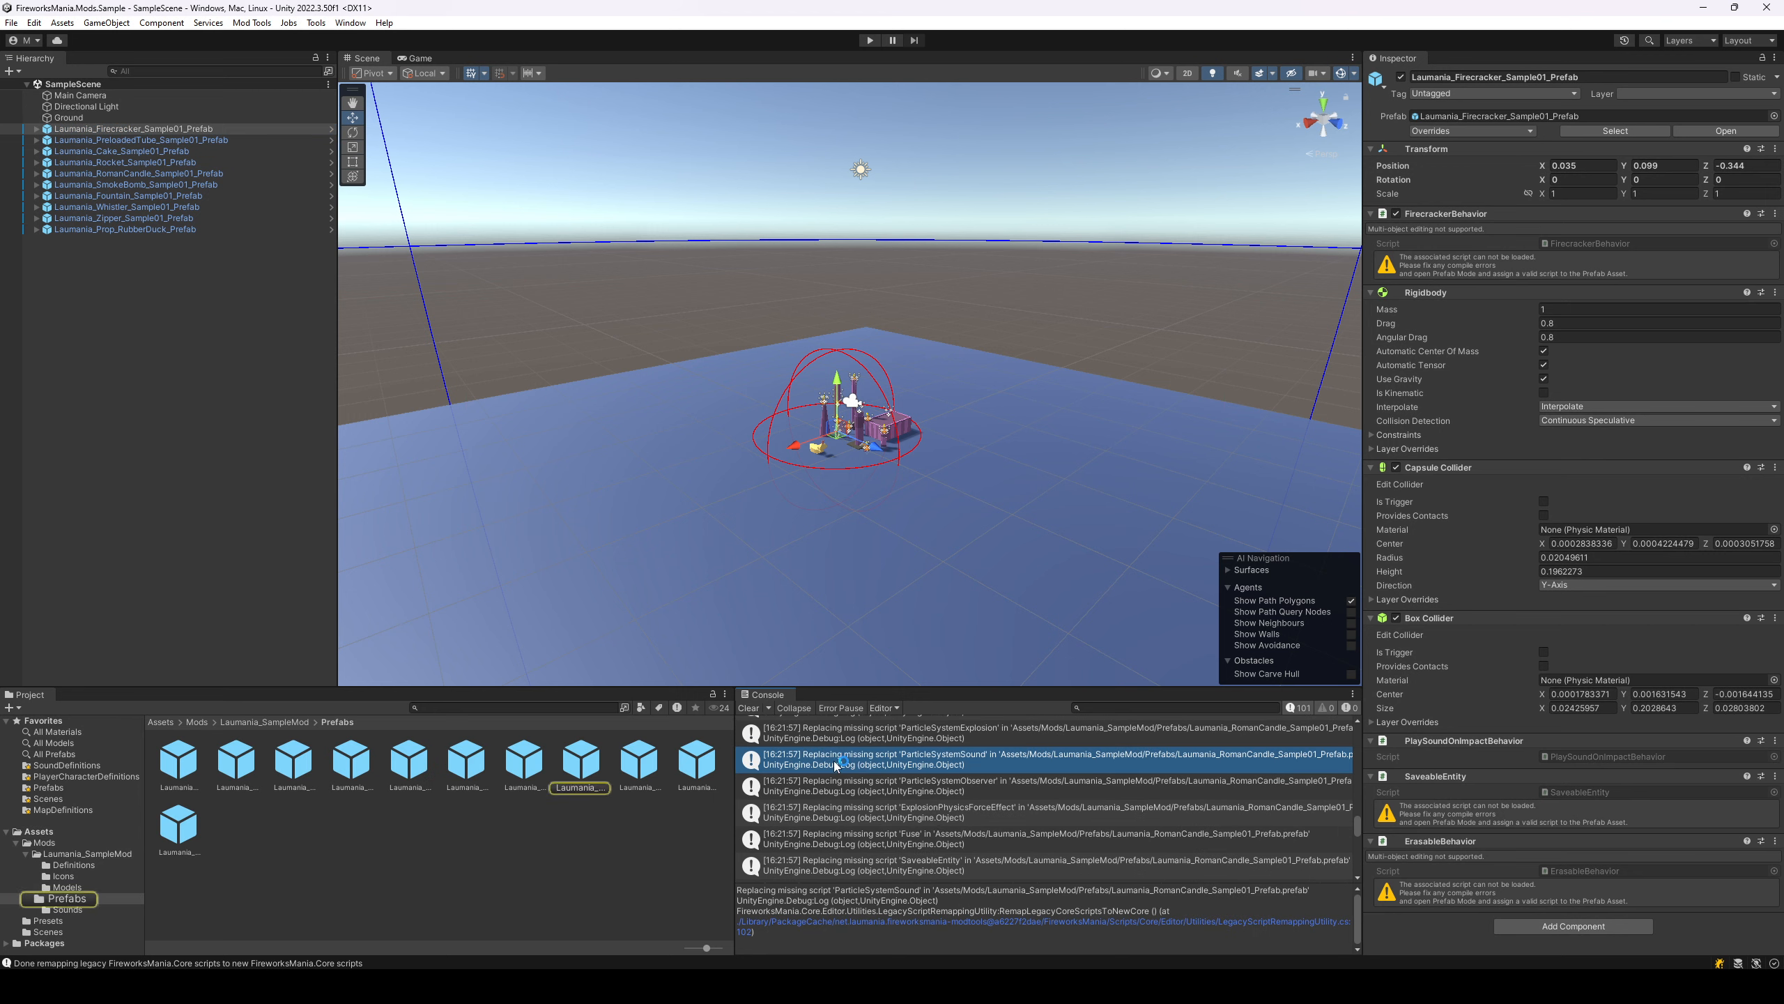
{"action": "scroll", "coordinate": [1003, 806], "scroll_direction": "up", "scroll_amount": 2}
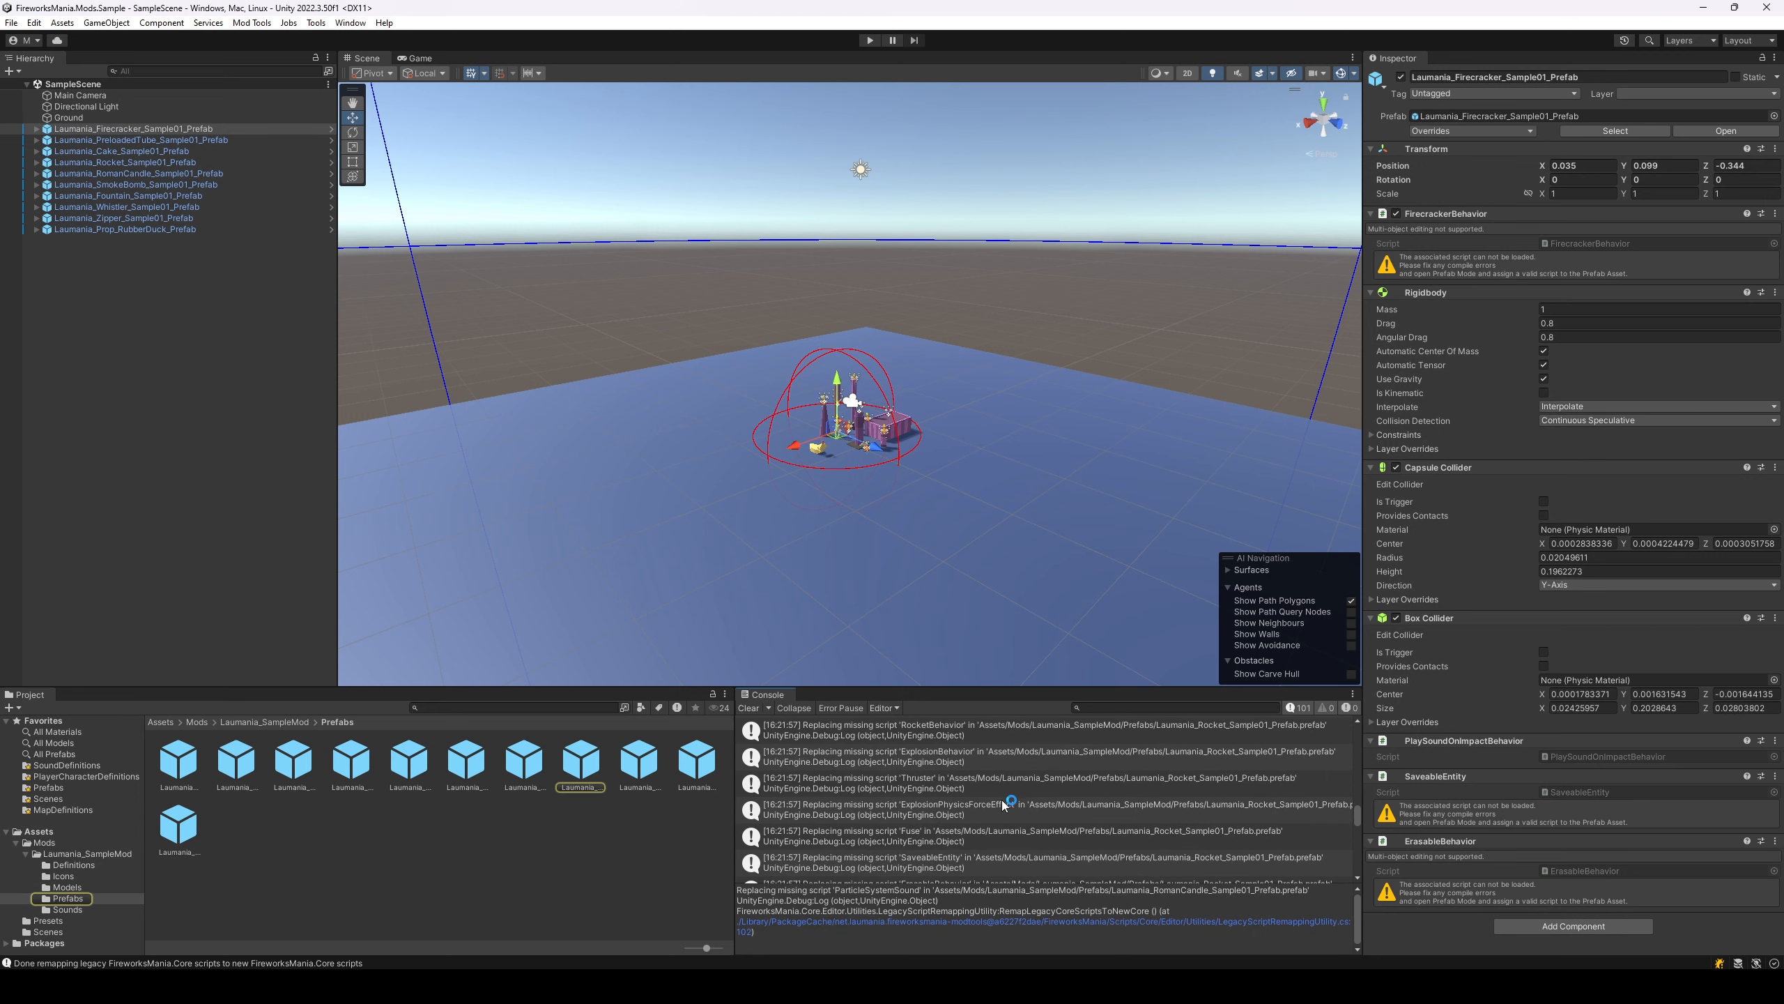
{"action": "scroll", "coordinate": [1003, 806], "scroll_direction": "up", "scroll_amount": 8}
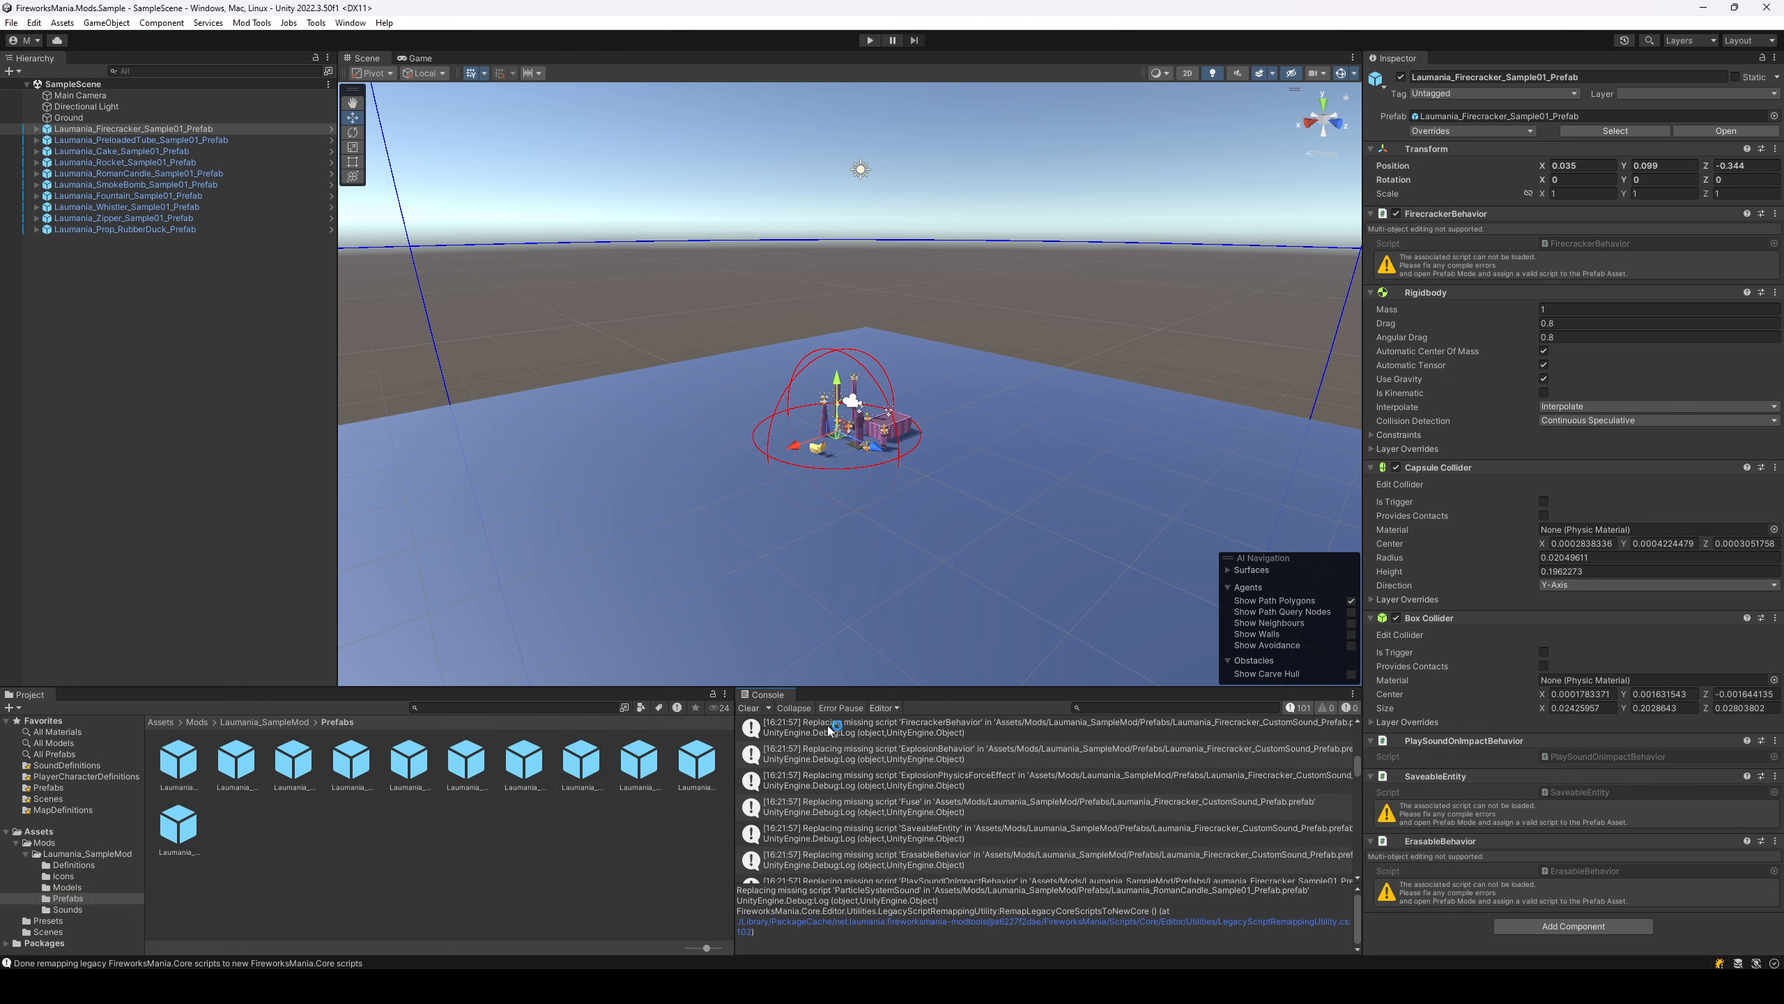
{"action": "left_click", "coordinate": [748, 708]}
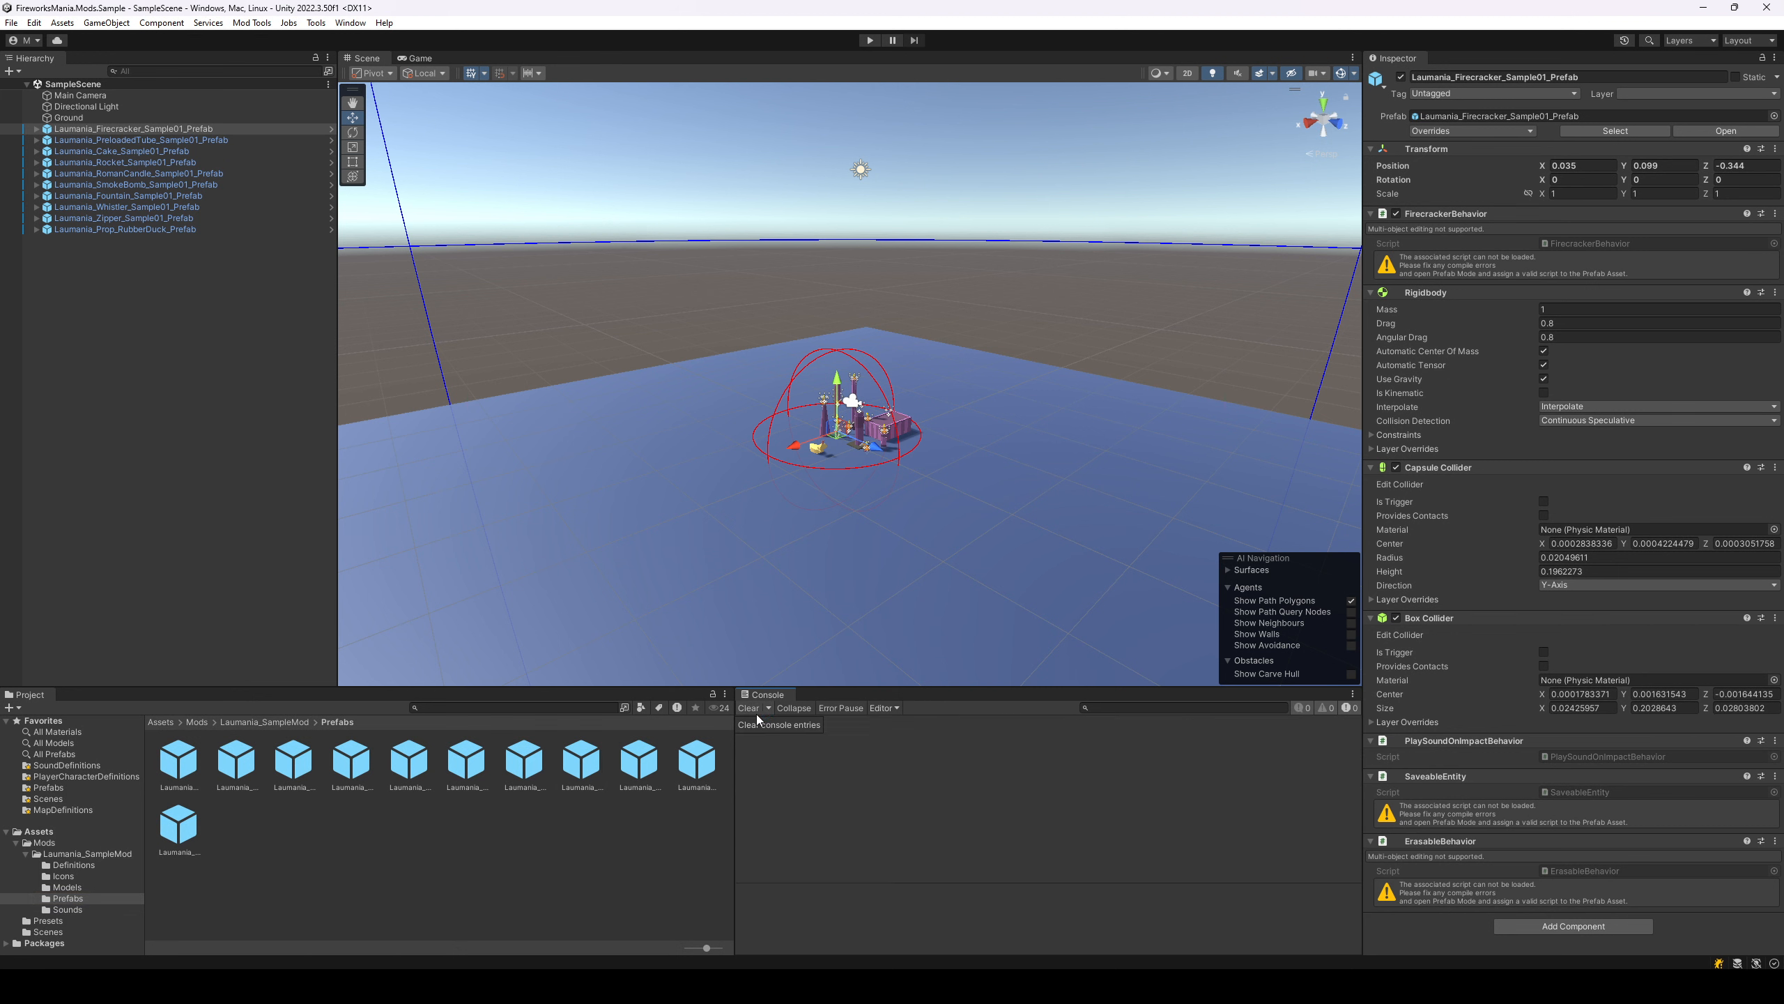
- Inspect the PreloadedTube and Firecracker prefabs' remapped components, declining each offer to add a NetworkObject component
{"action": "left_click", "coordinate": [179, 142]}
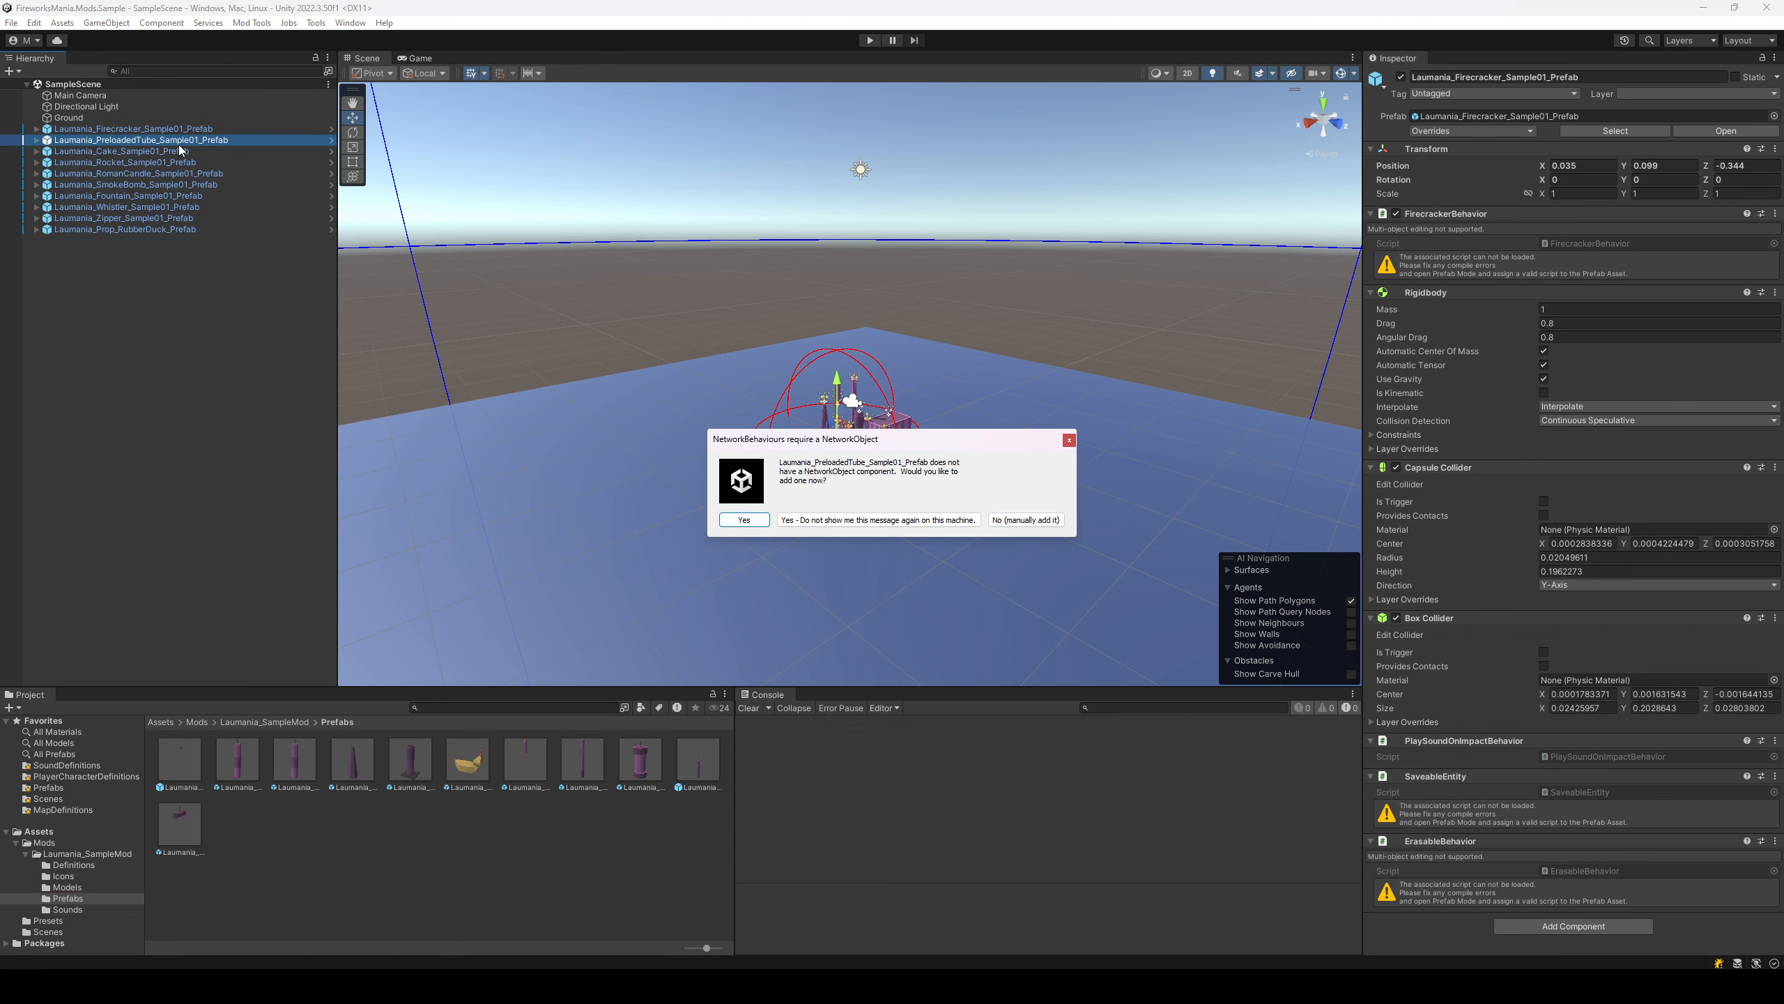
{"action": "left_click", "coordinate": [1027, 520]}
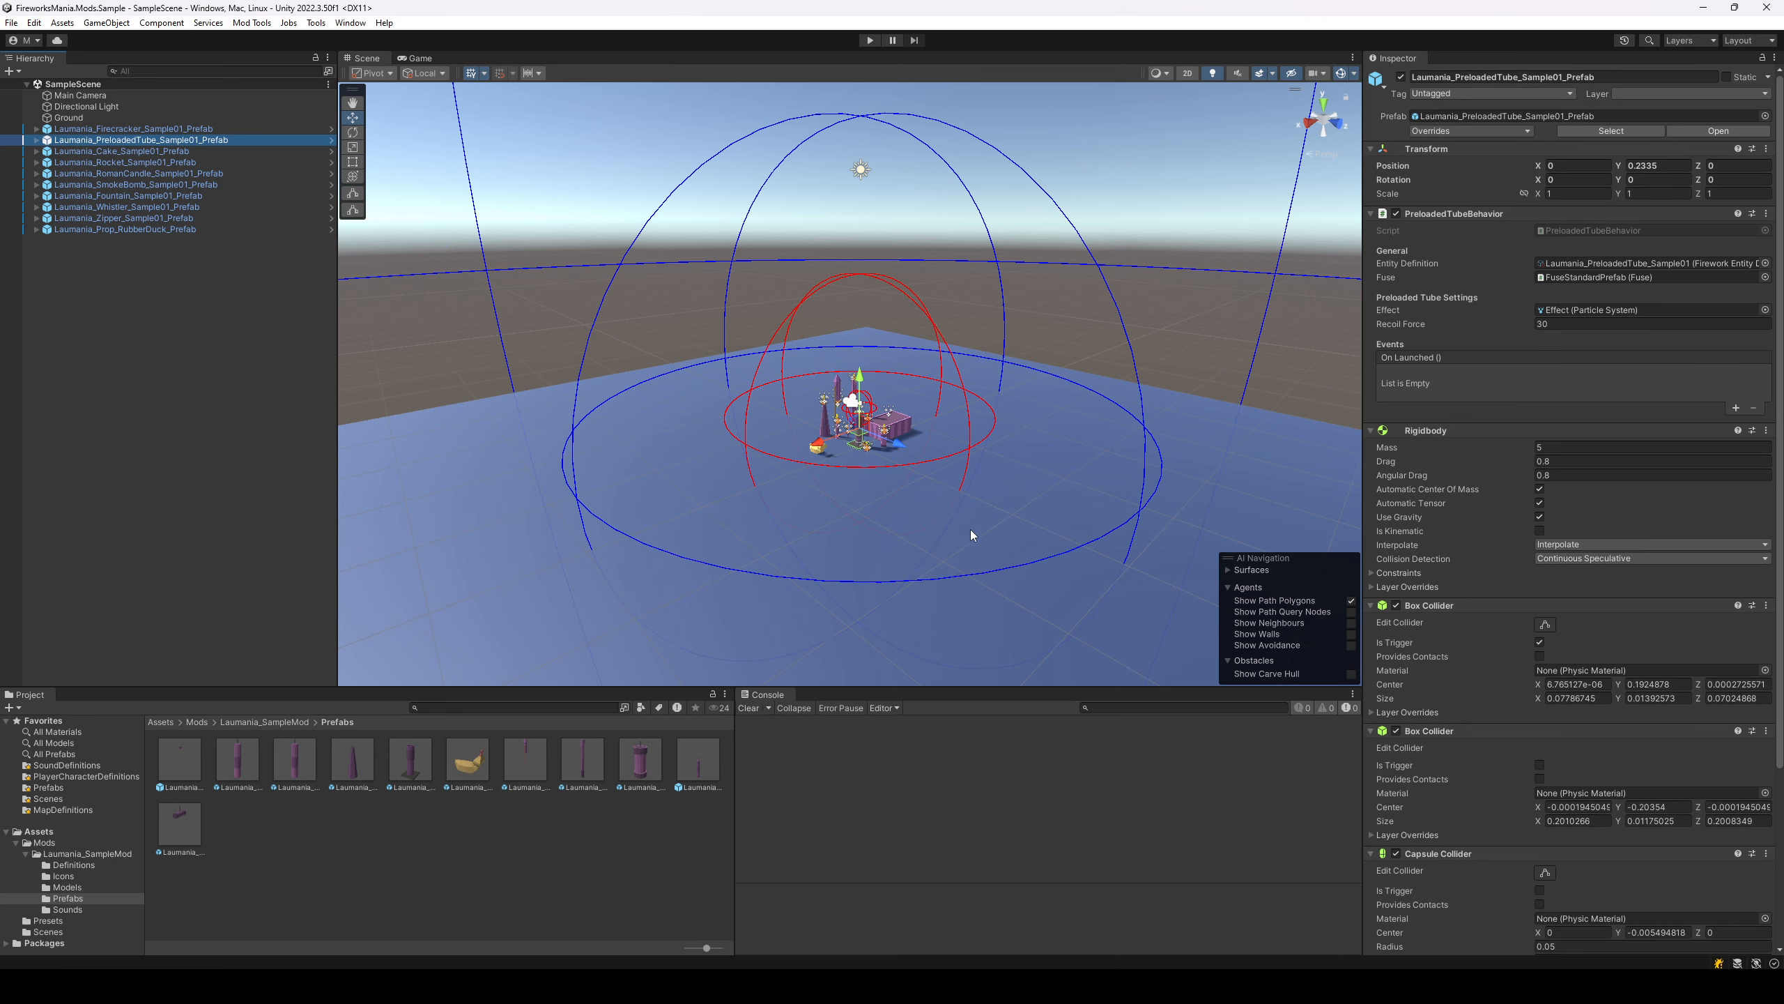
{"action": "left_click", "coordinate": [186, 131]}
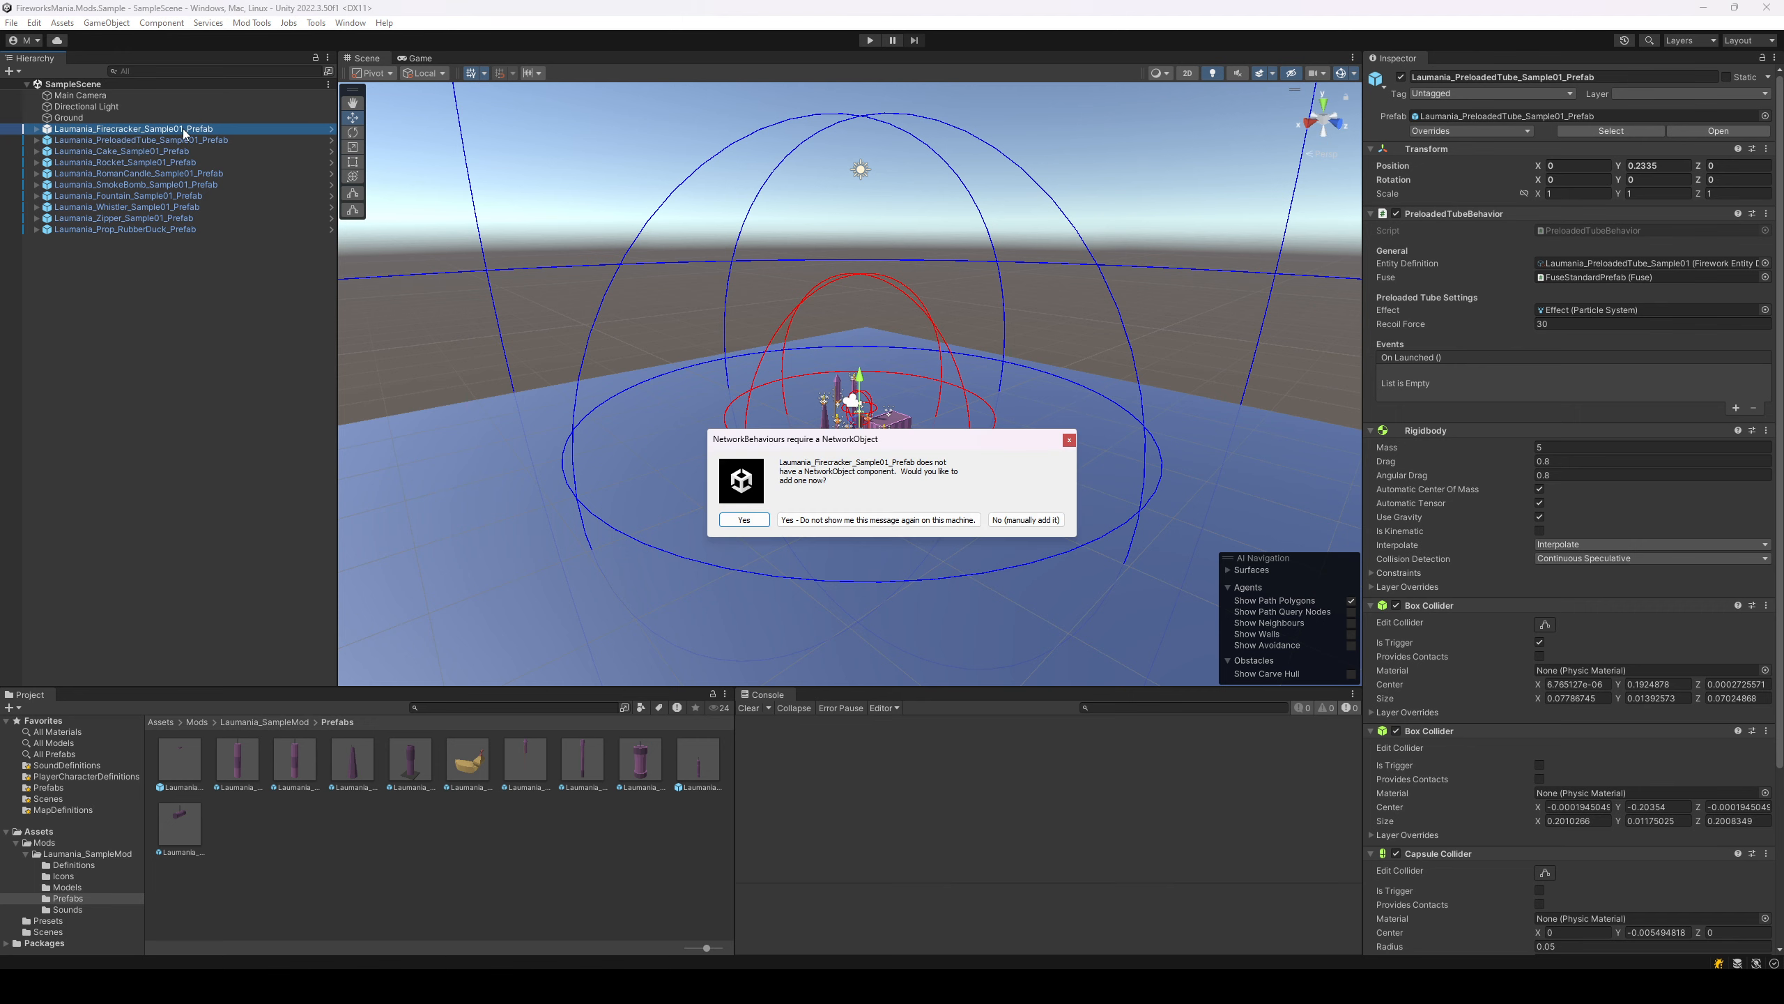
{"action": "left_click", "coordinate": [1045, 520]}
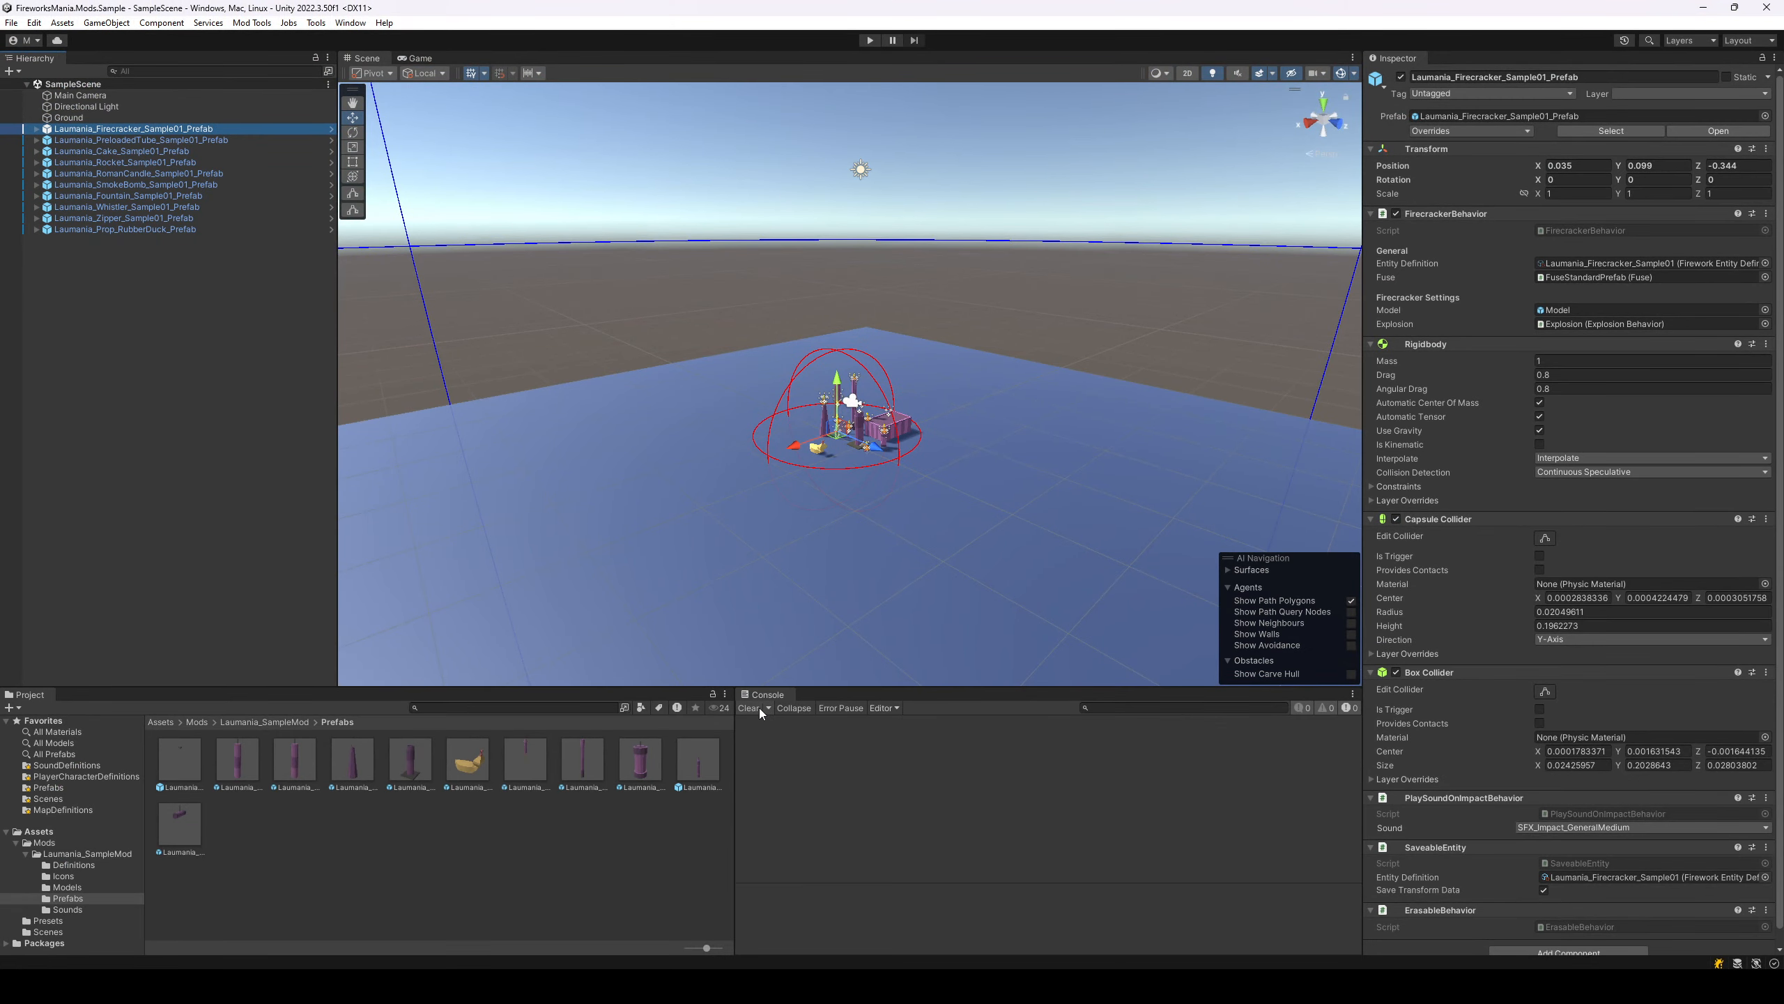
{"action": "left_click", "coordinate": [759, 697]}
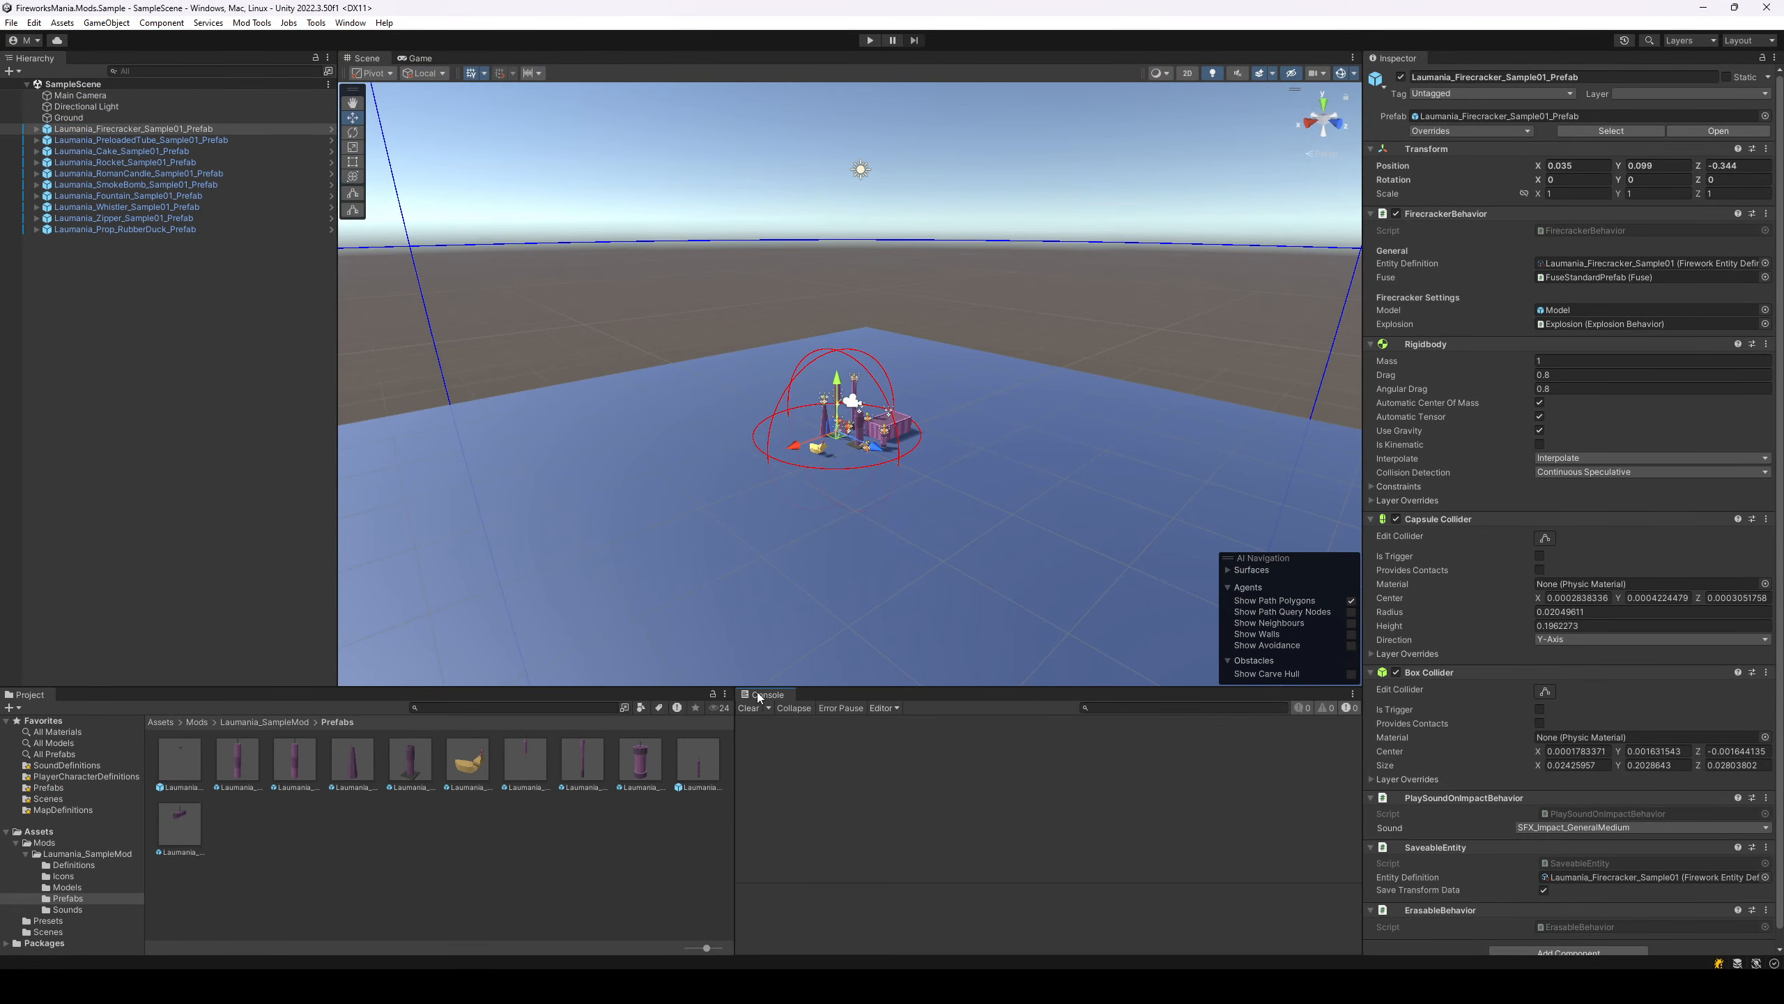
{"action": "left_click", "coordinate": [219, 139]}
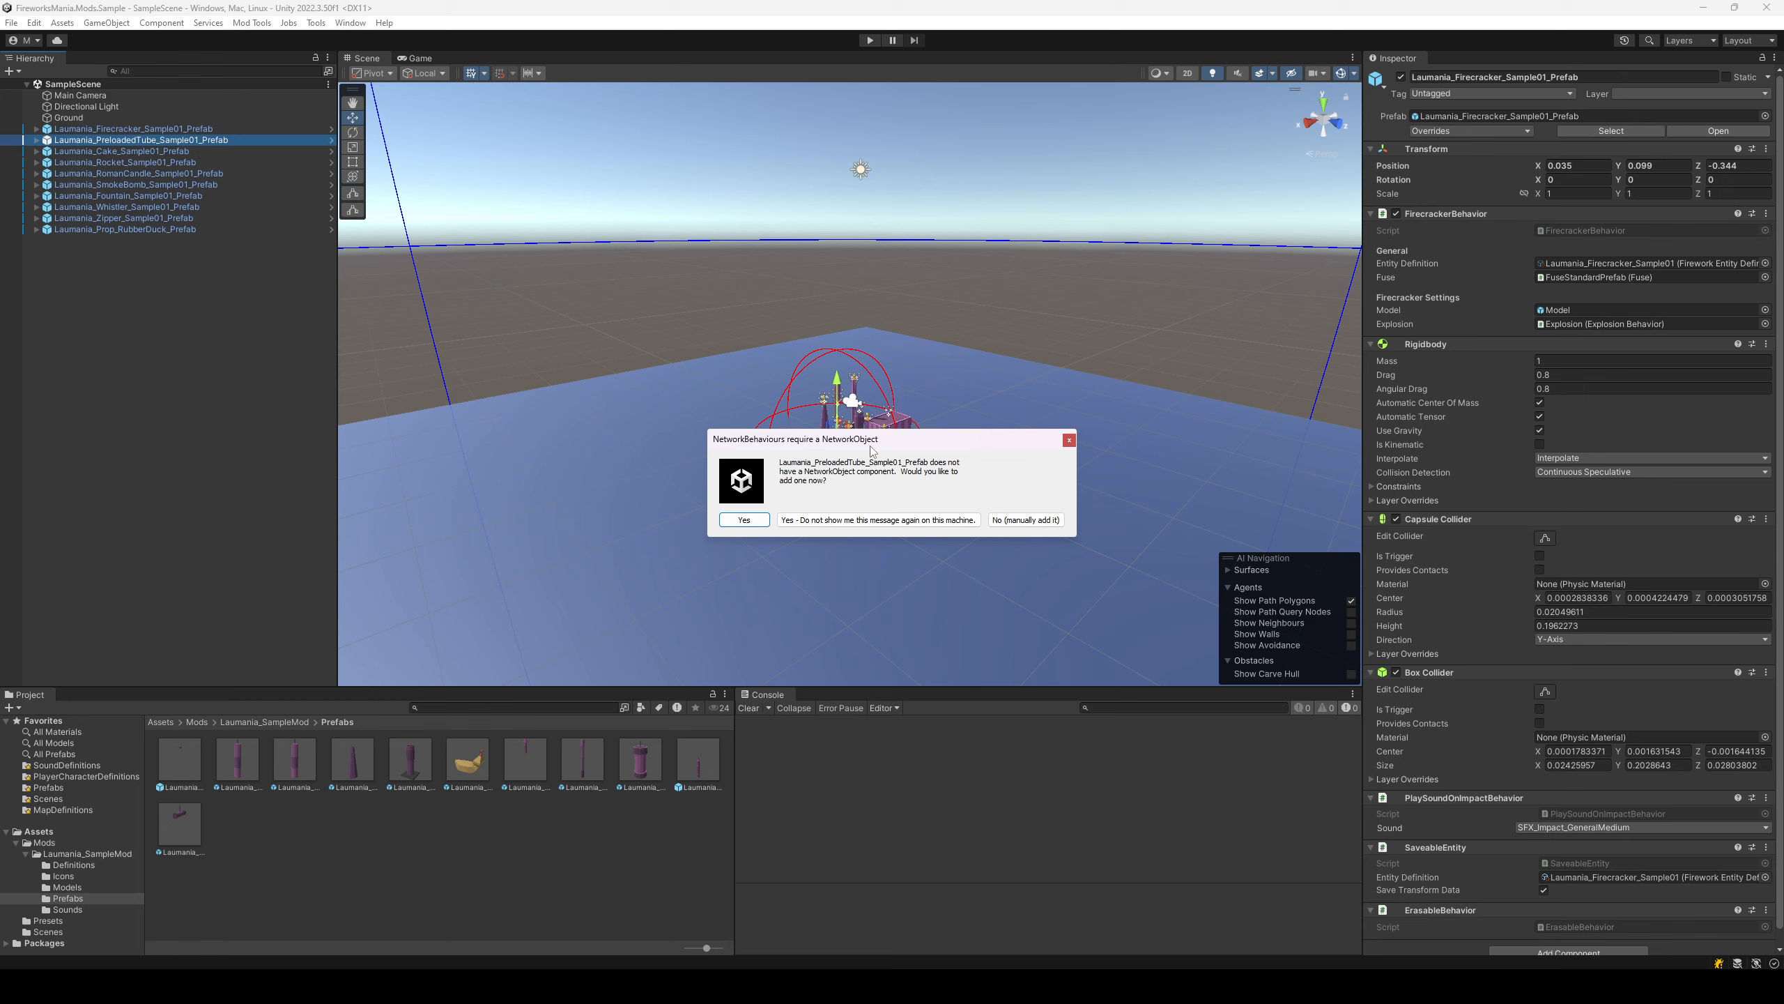
{"action": "left_click", "coordinate": [1069, 440]}
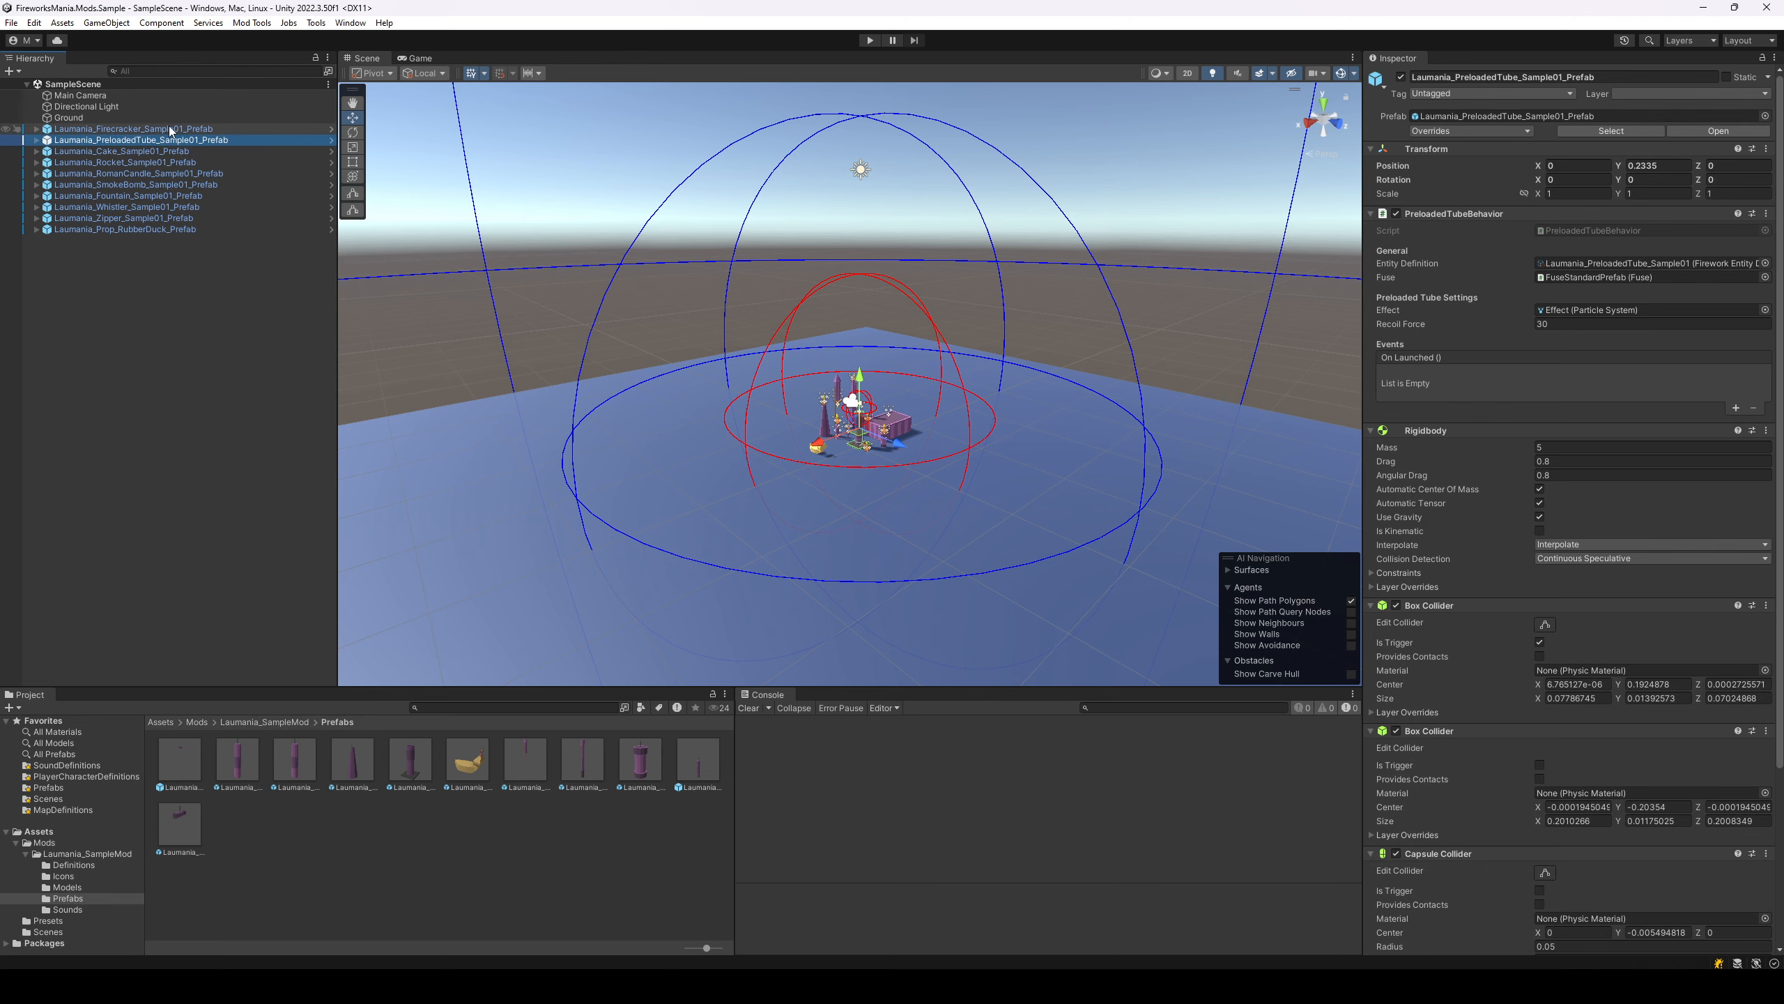
- Add the Fireworks Mania network components to all eleven prefabs in the Prefabs folder, declining each separate offer to add a NetworkObject
{"action": "left_click", "coordinate": [221, 896]}
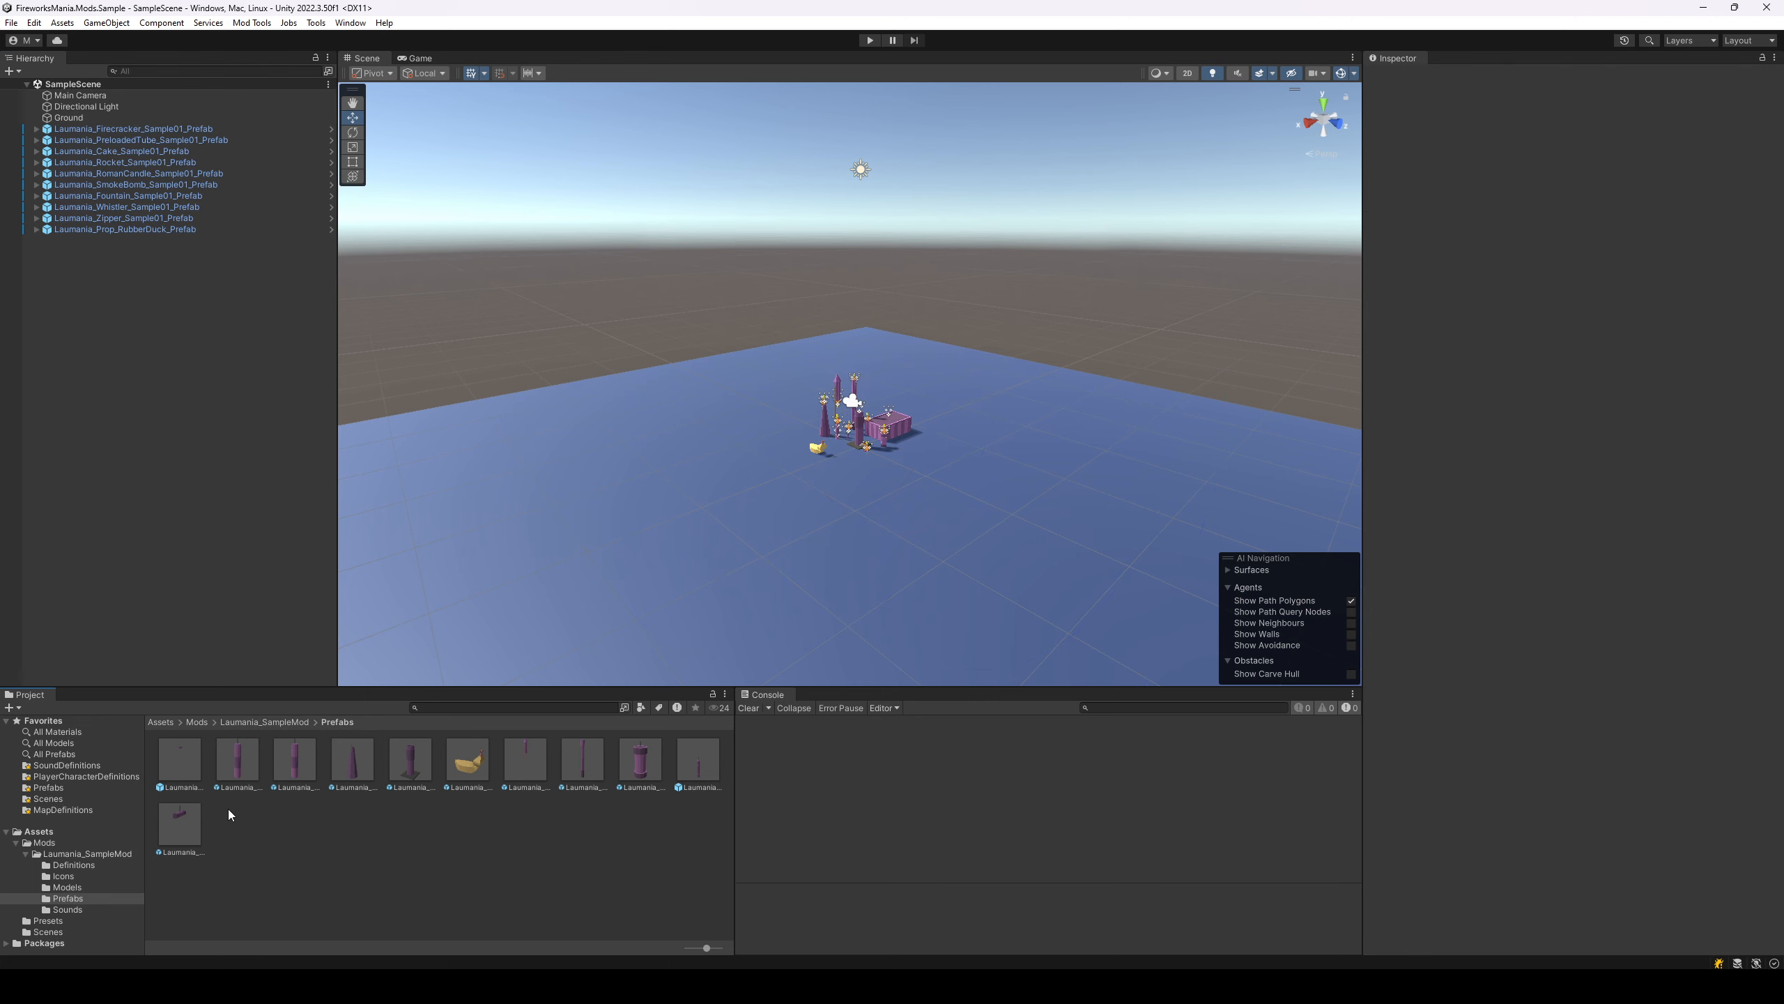
{"action": "left_click", "coordinate": [191, 765]}
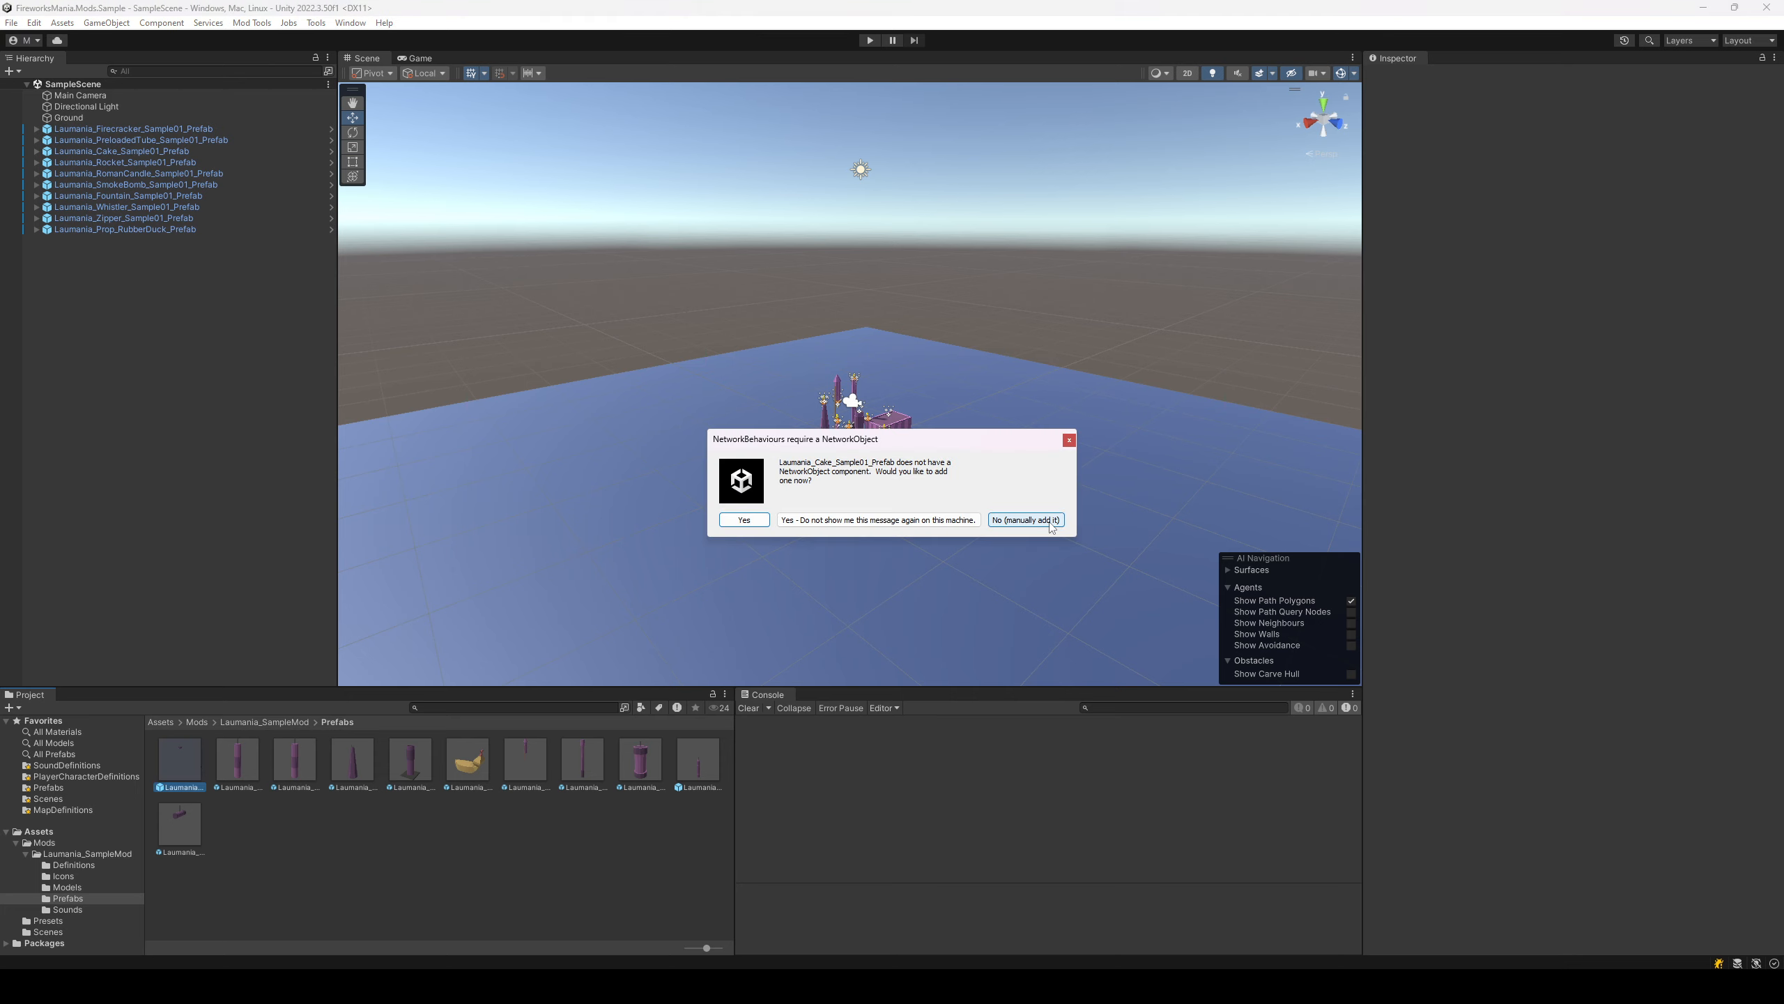
{"action": "left_click", "coordinate": [1027, 519]}
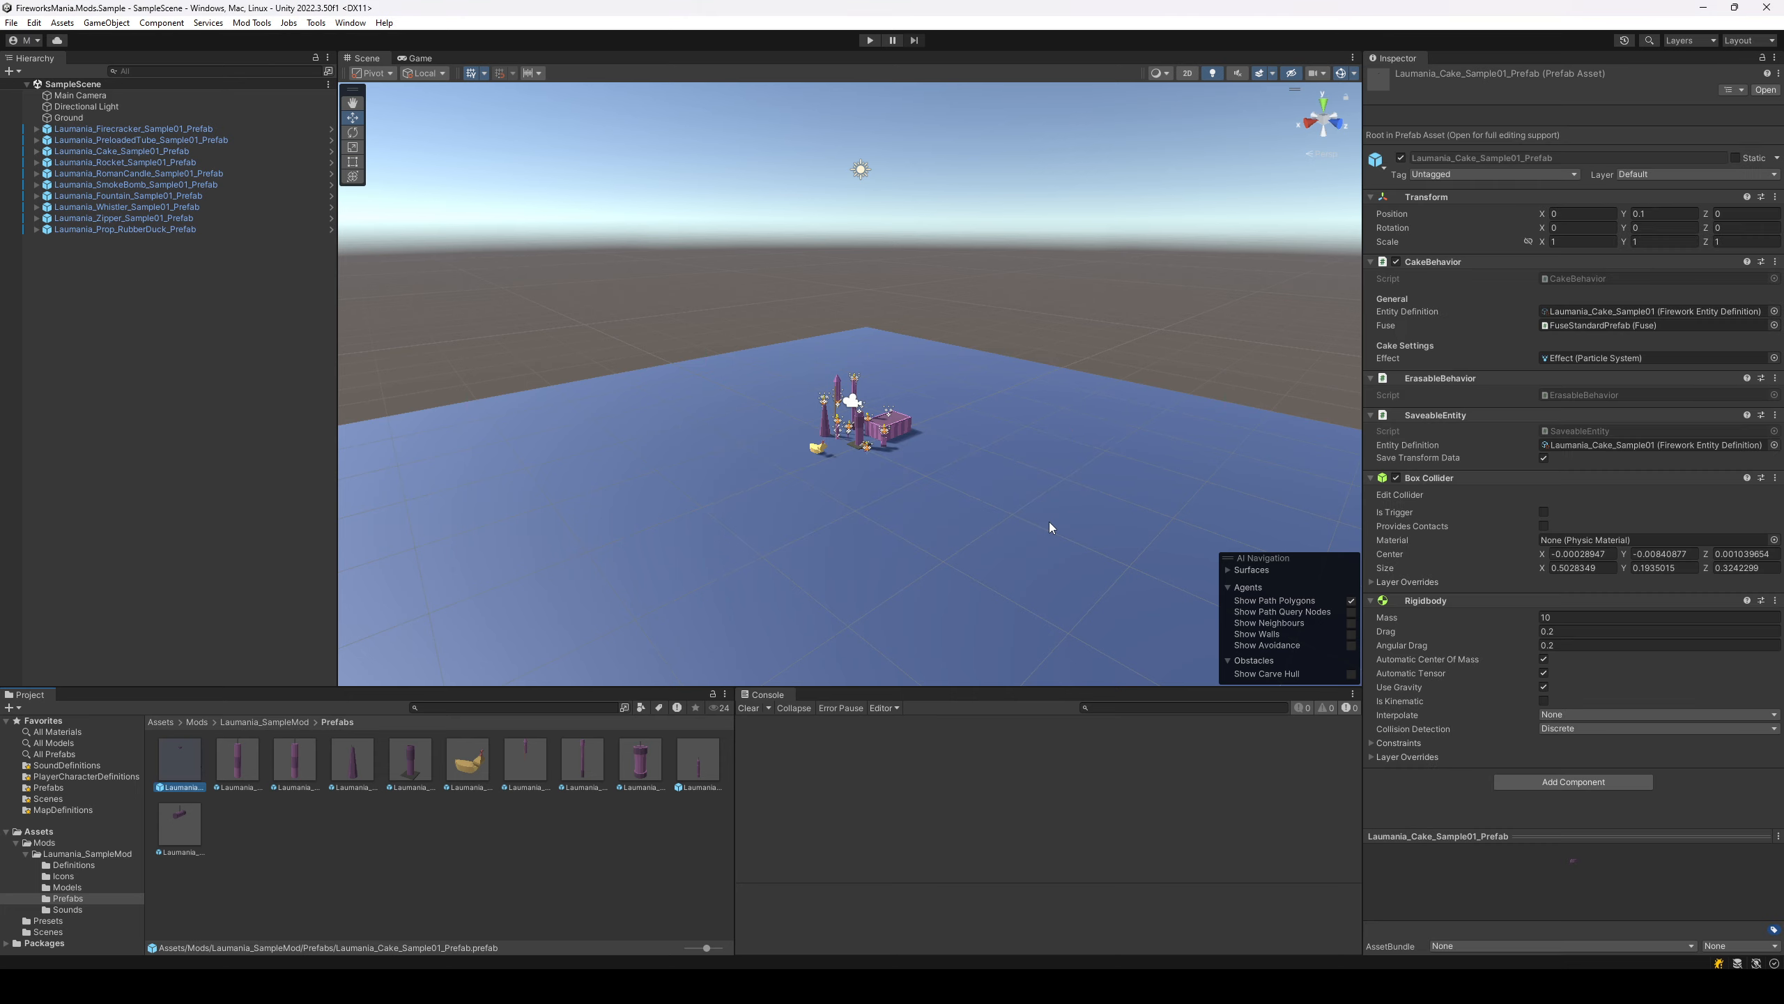
{"action": "left_click", "coordinate": [189, 828], "text": "shift"}
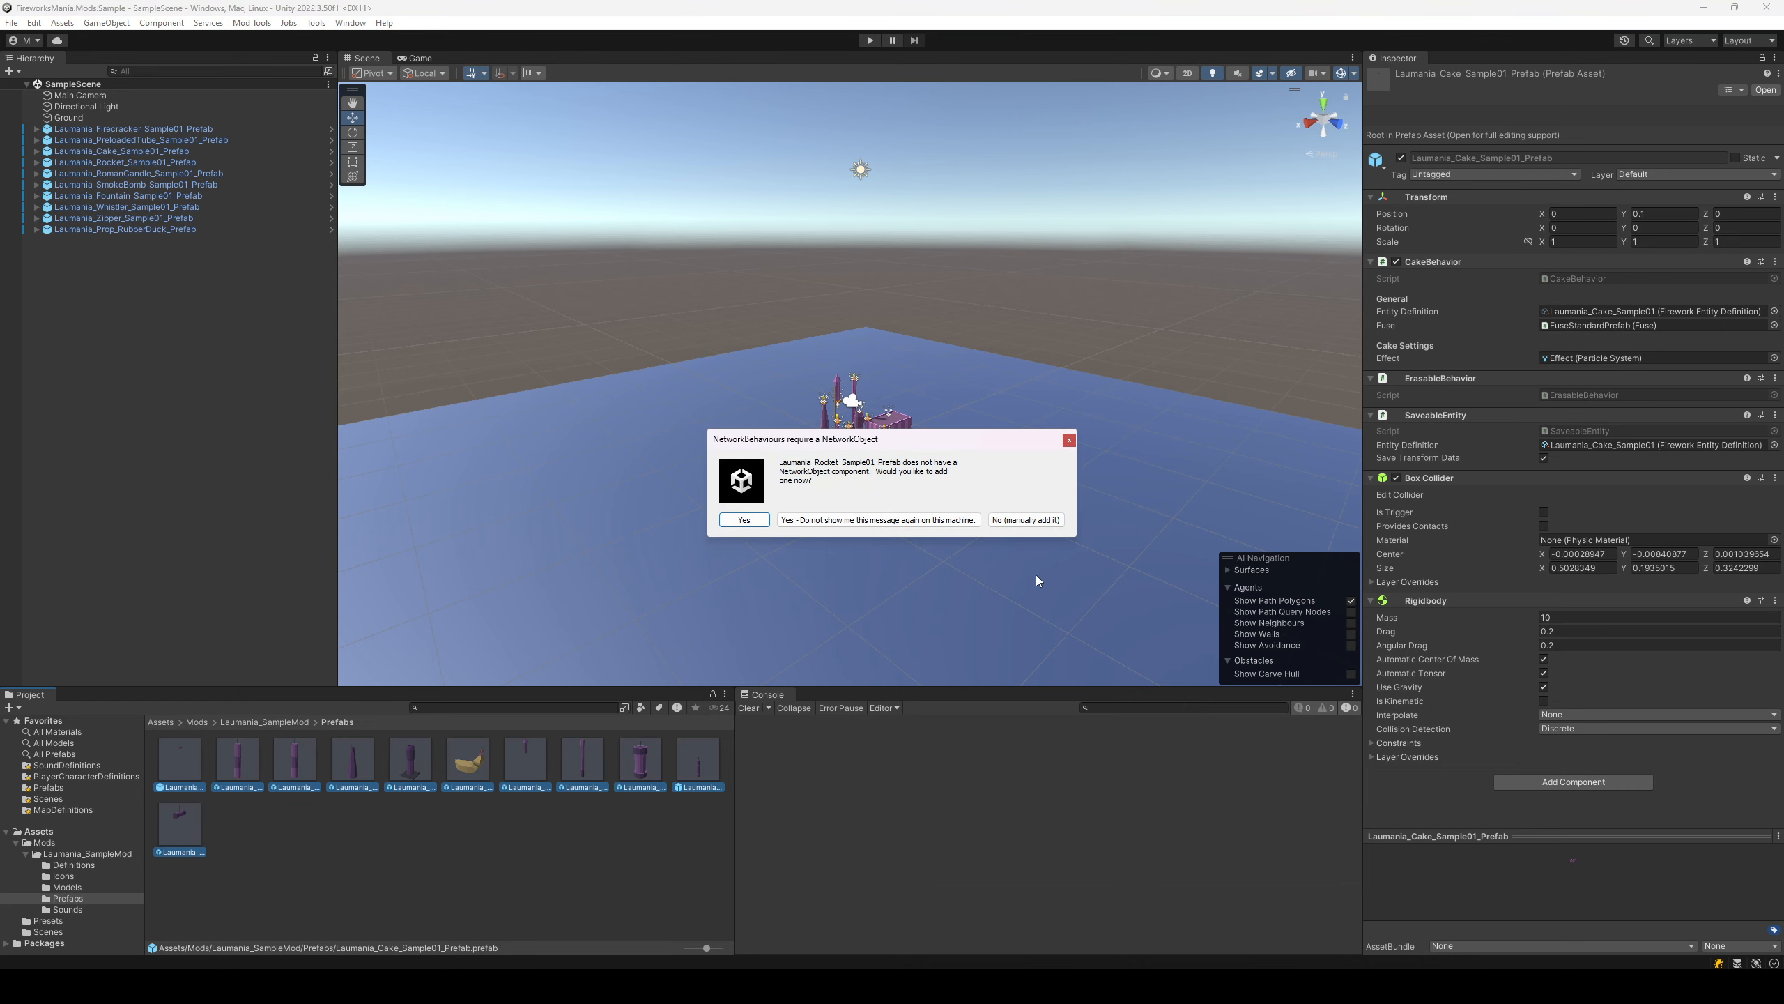
{"action": "left_click", "coordinate": [1026, 519]}
{"action": "left_click", "coordinate": [1030, 520]}
{"action": "left_click", "coordinate": [1033, 523]}
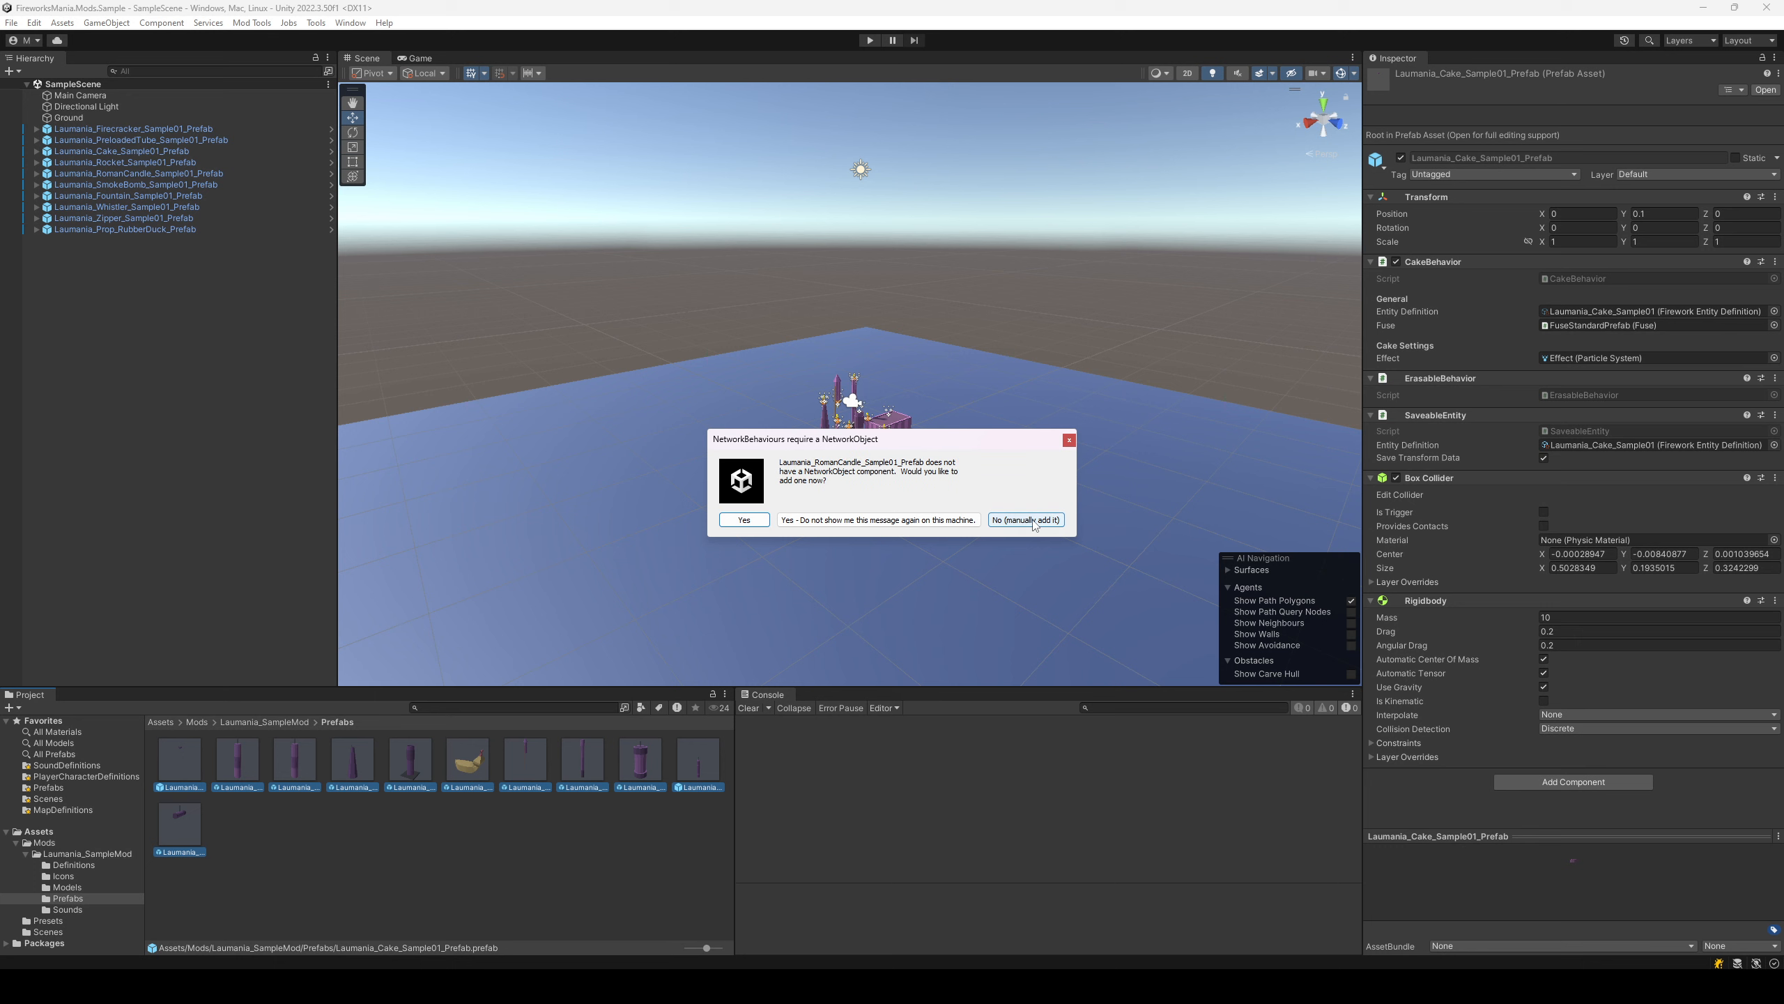
{"action": "left_click", "coordinate": [1034, 522]}
{"action": "left_click", "coordinate": [1034, 523]}
{"action": "left_click", "coordinate": [1034, 523]}
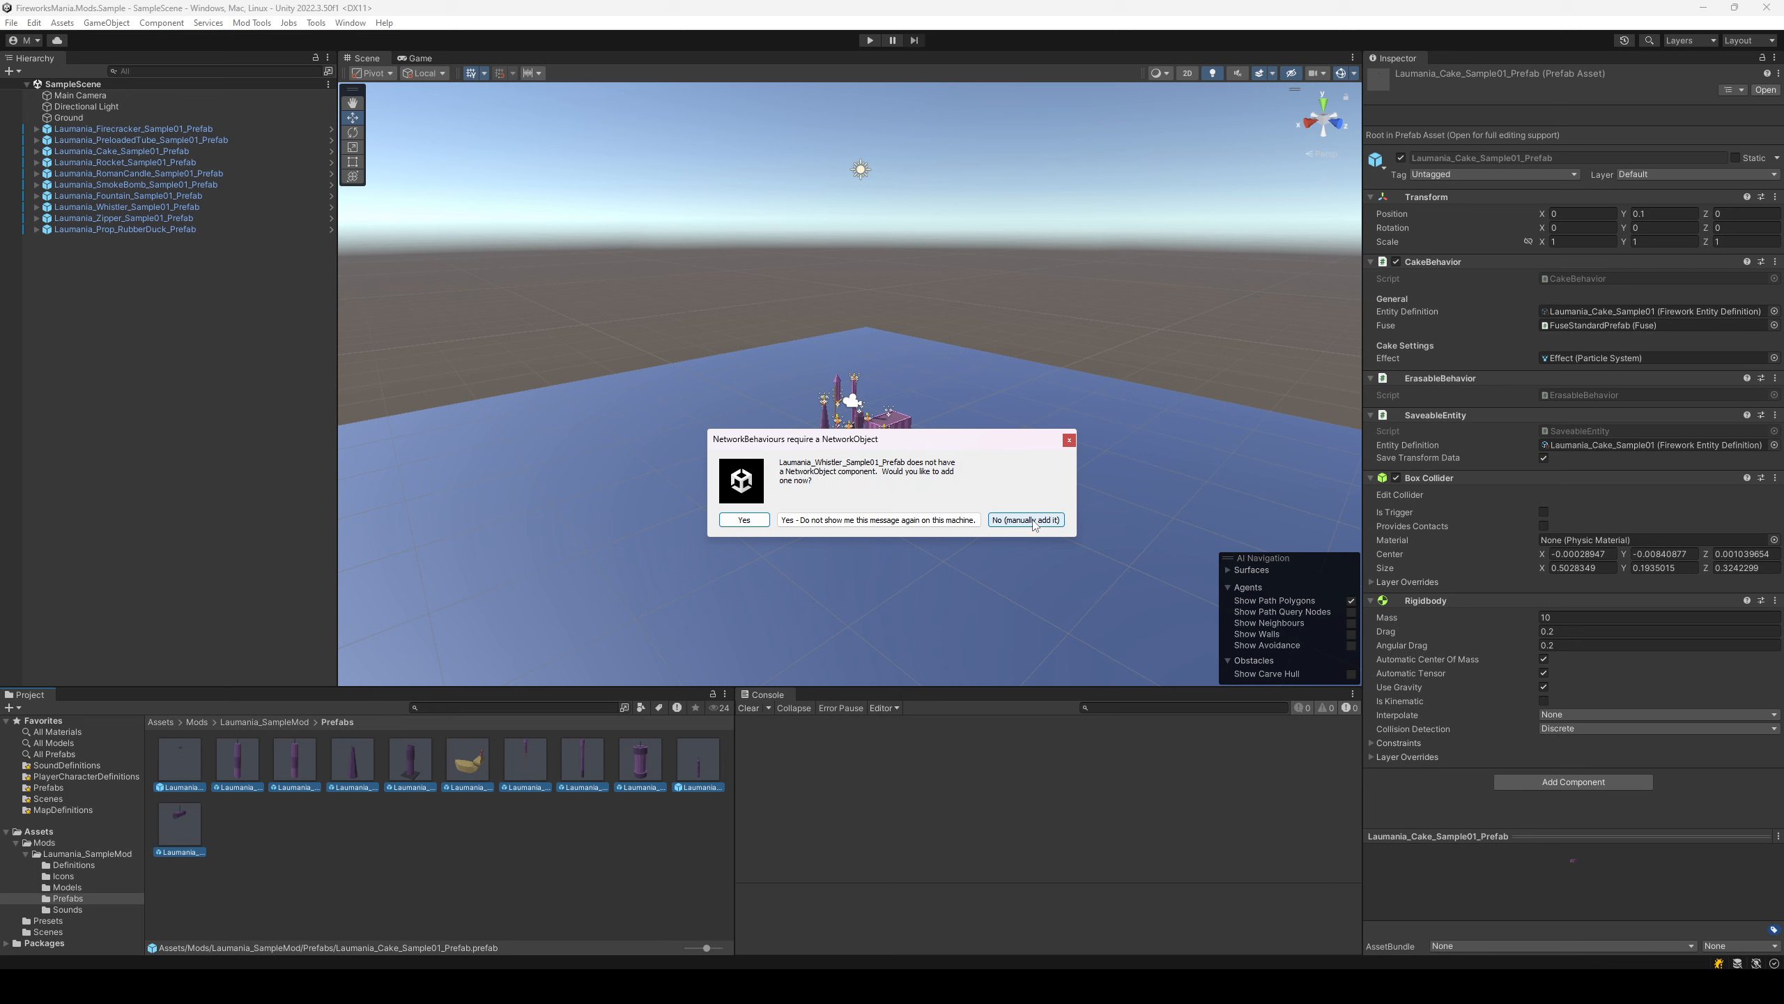
{"action": "left_click", "coordinate": [1033, 521]}
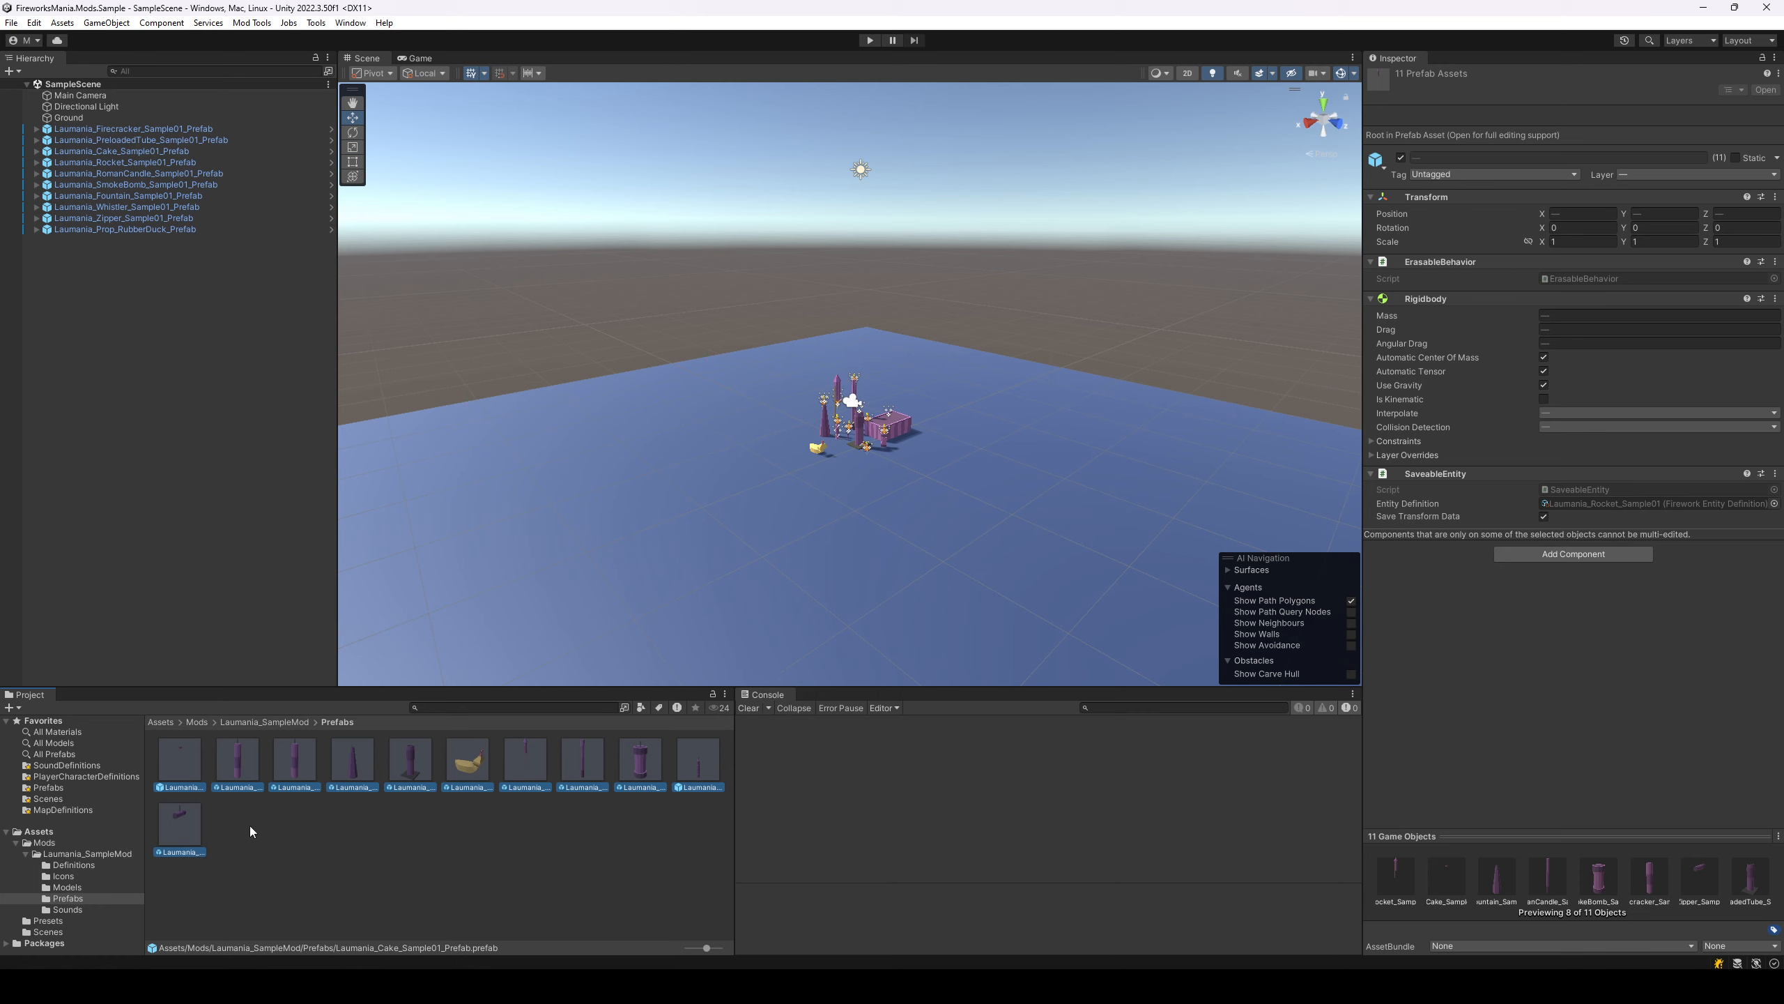
{"action": "right_click", "coordinate": [190, 766]}
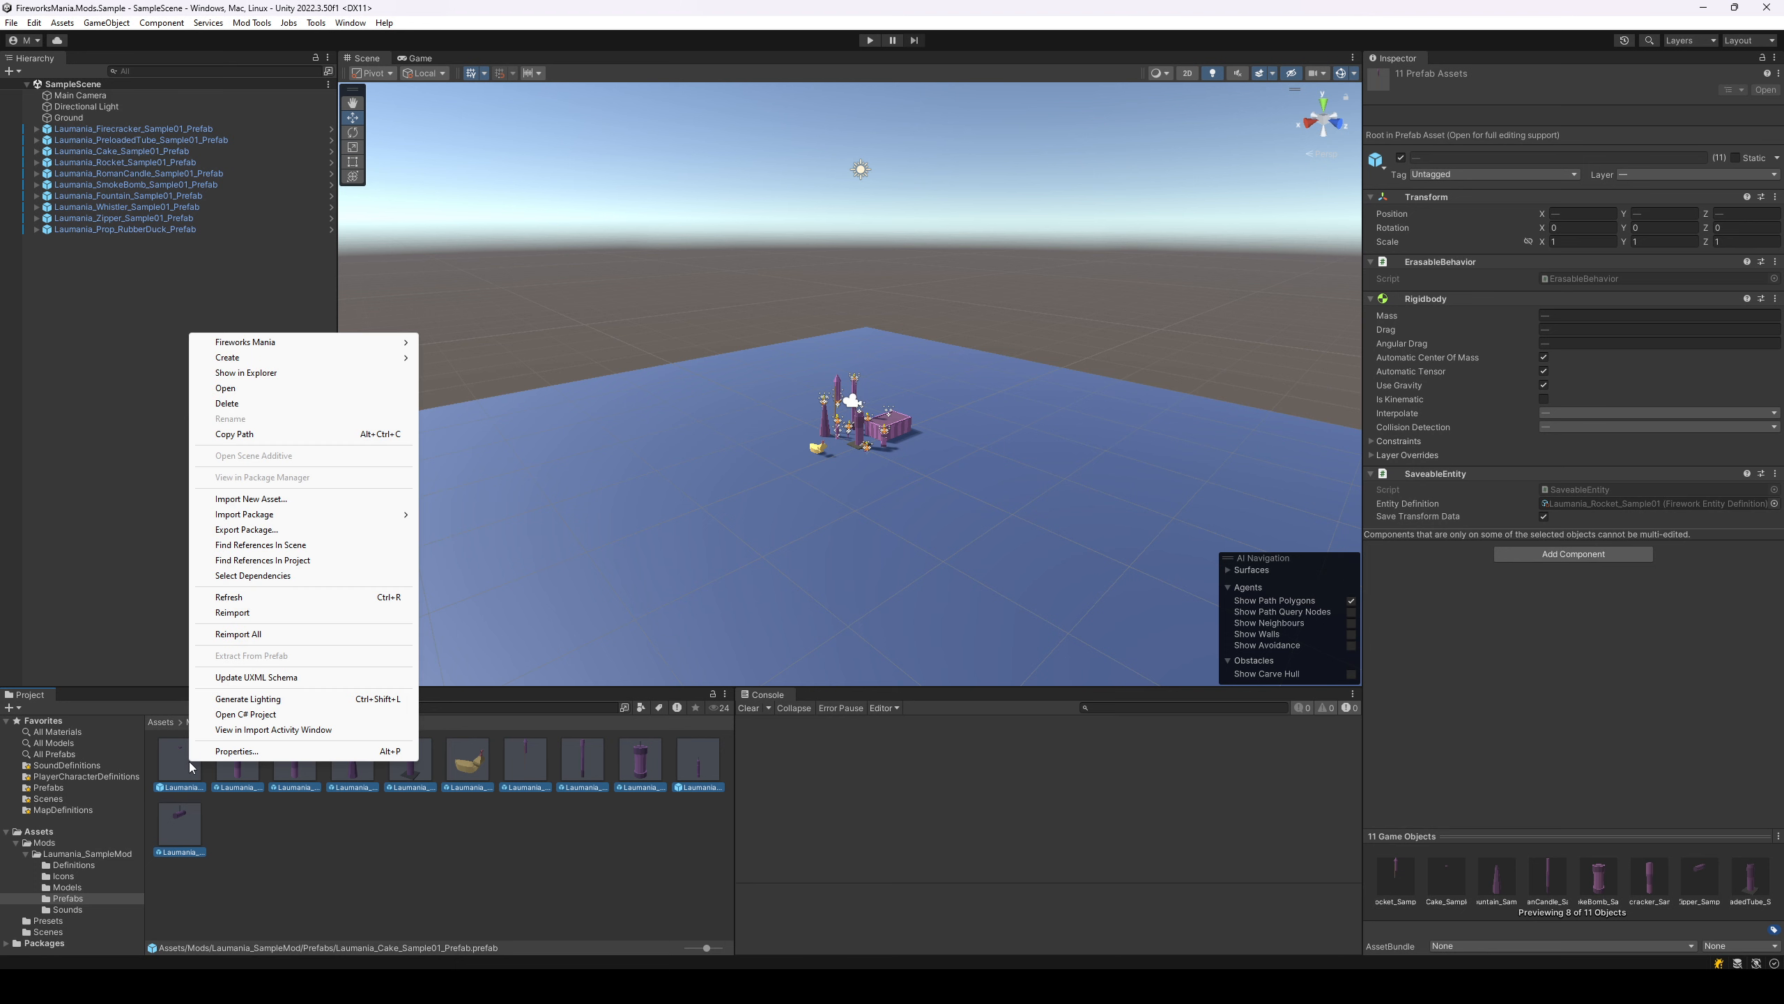
{"action": "mouse_move", "coordinate": [274, 349]}
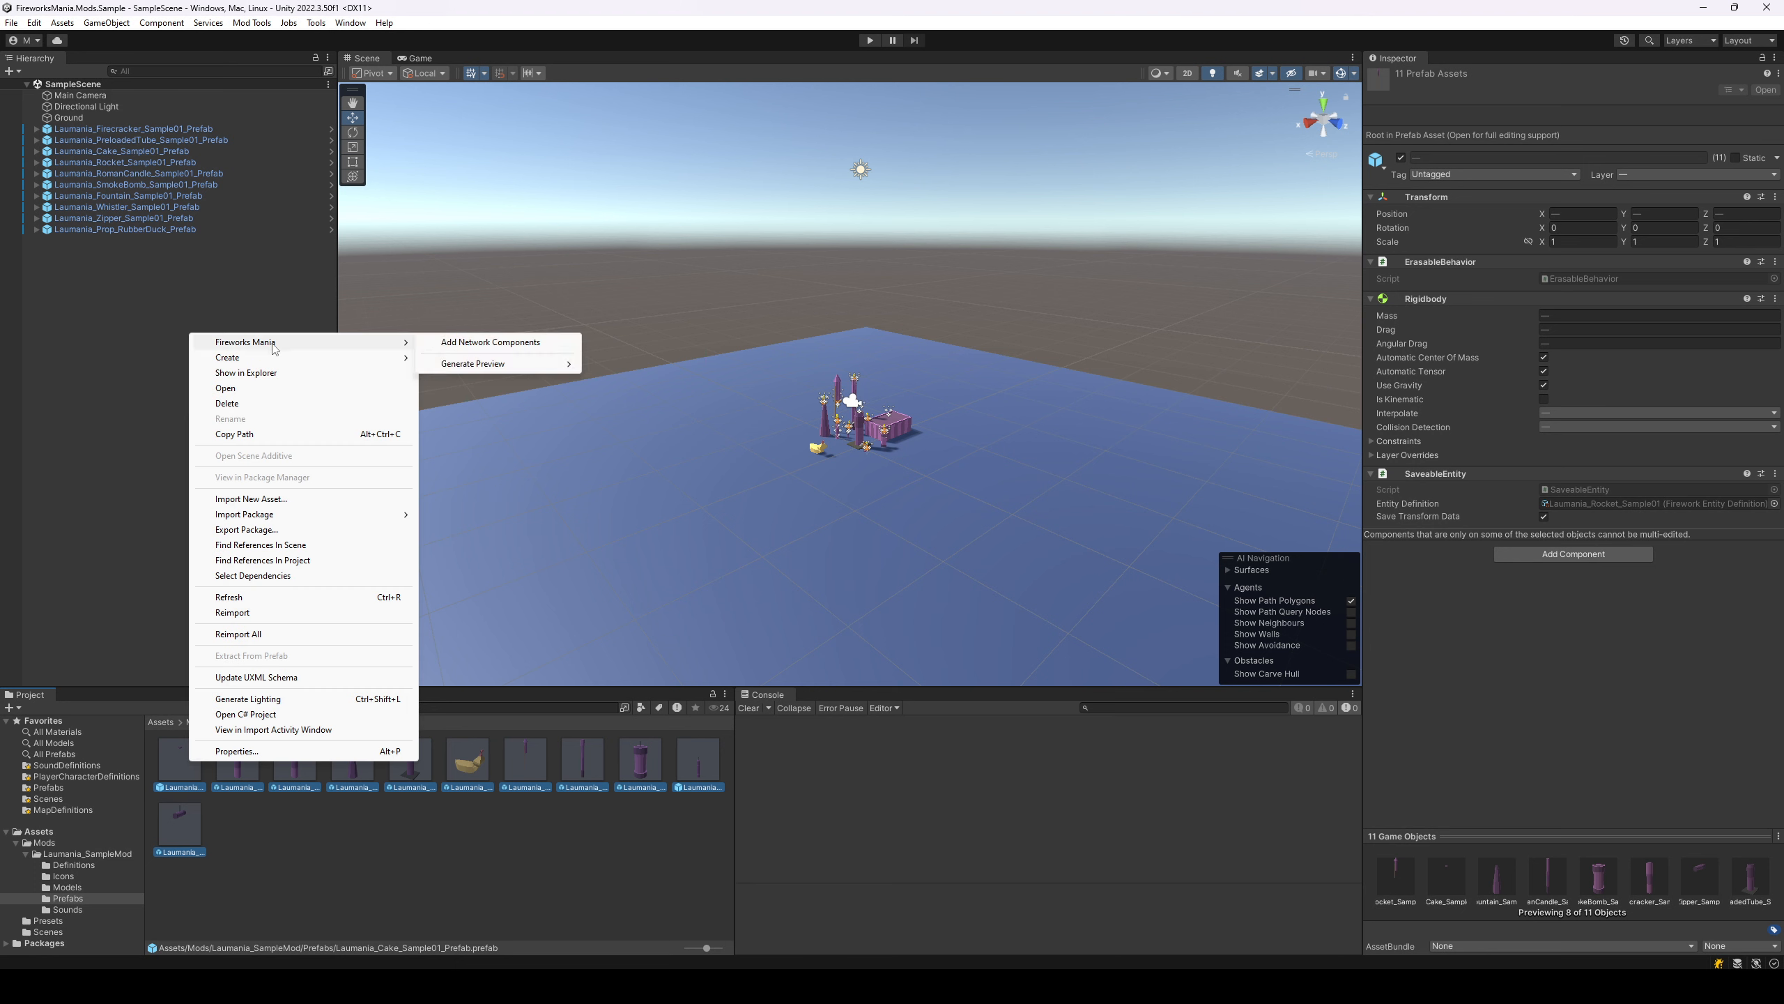
{"action": "left_click", "coordinate": [487, 344]}
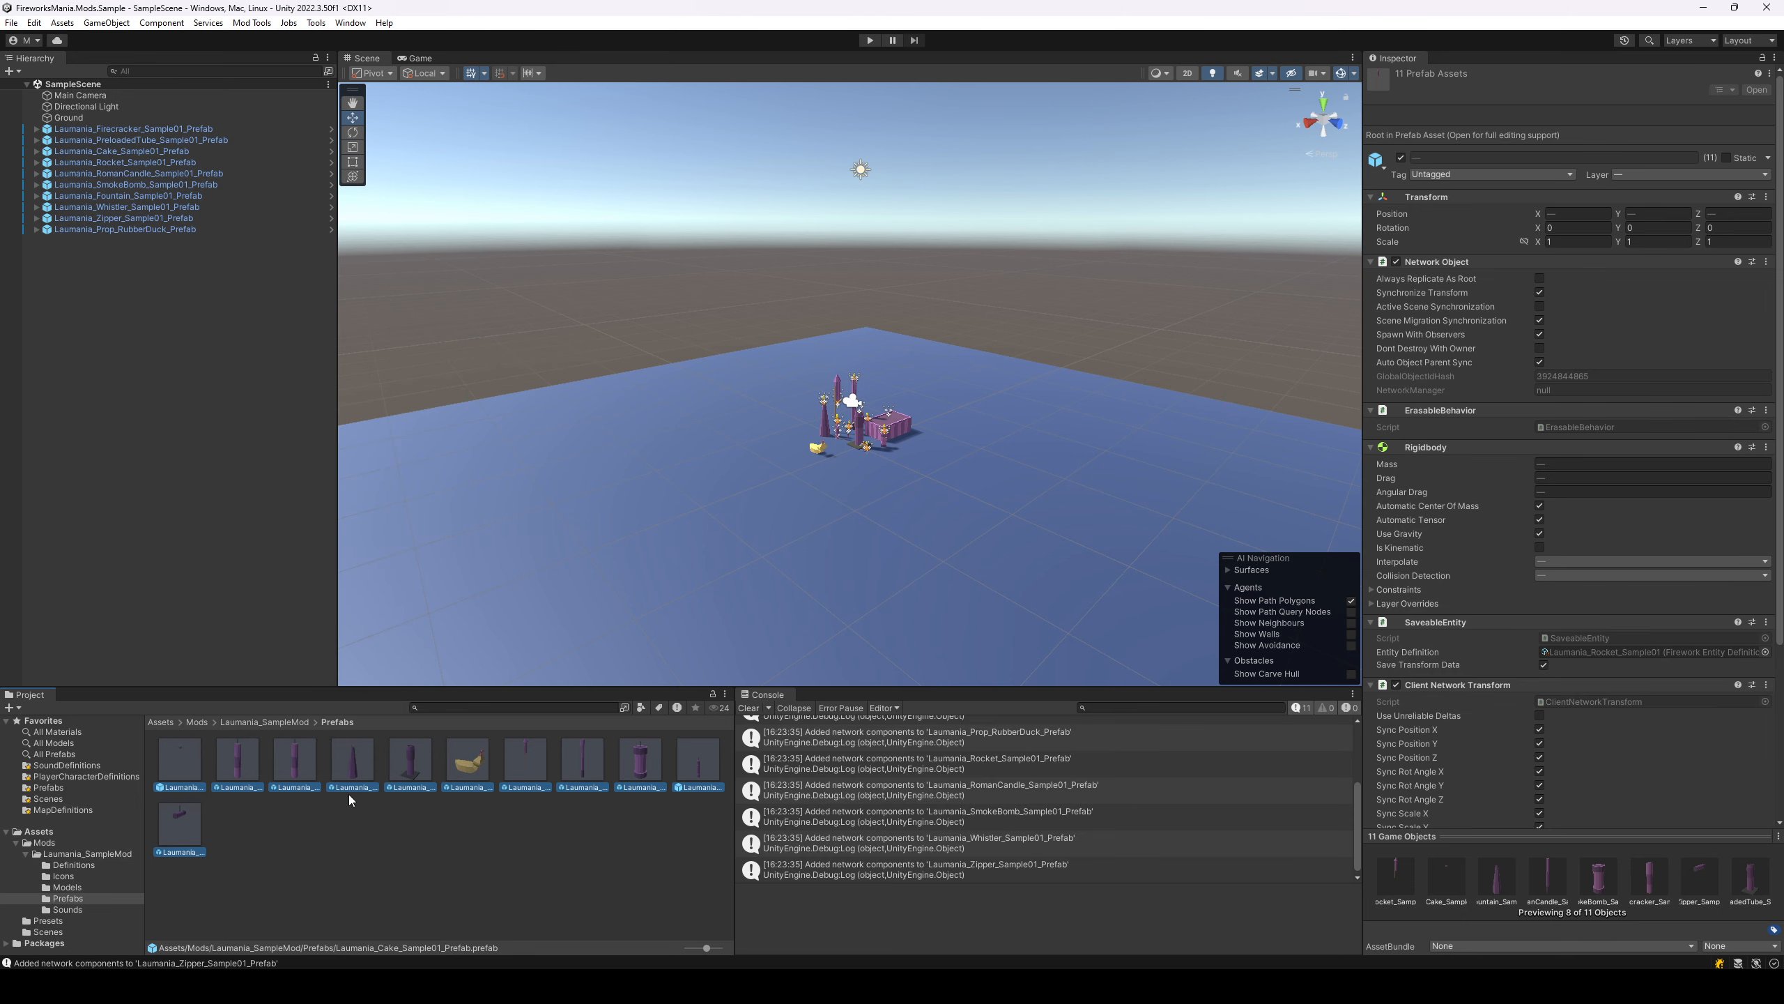
- Inspect the network components on the Firecracker and Cake prefabs, widening the Inspector to read through the Cake's full component list
{"action": "left_click", "coordinate": [198, 769]}
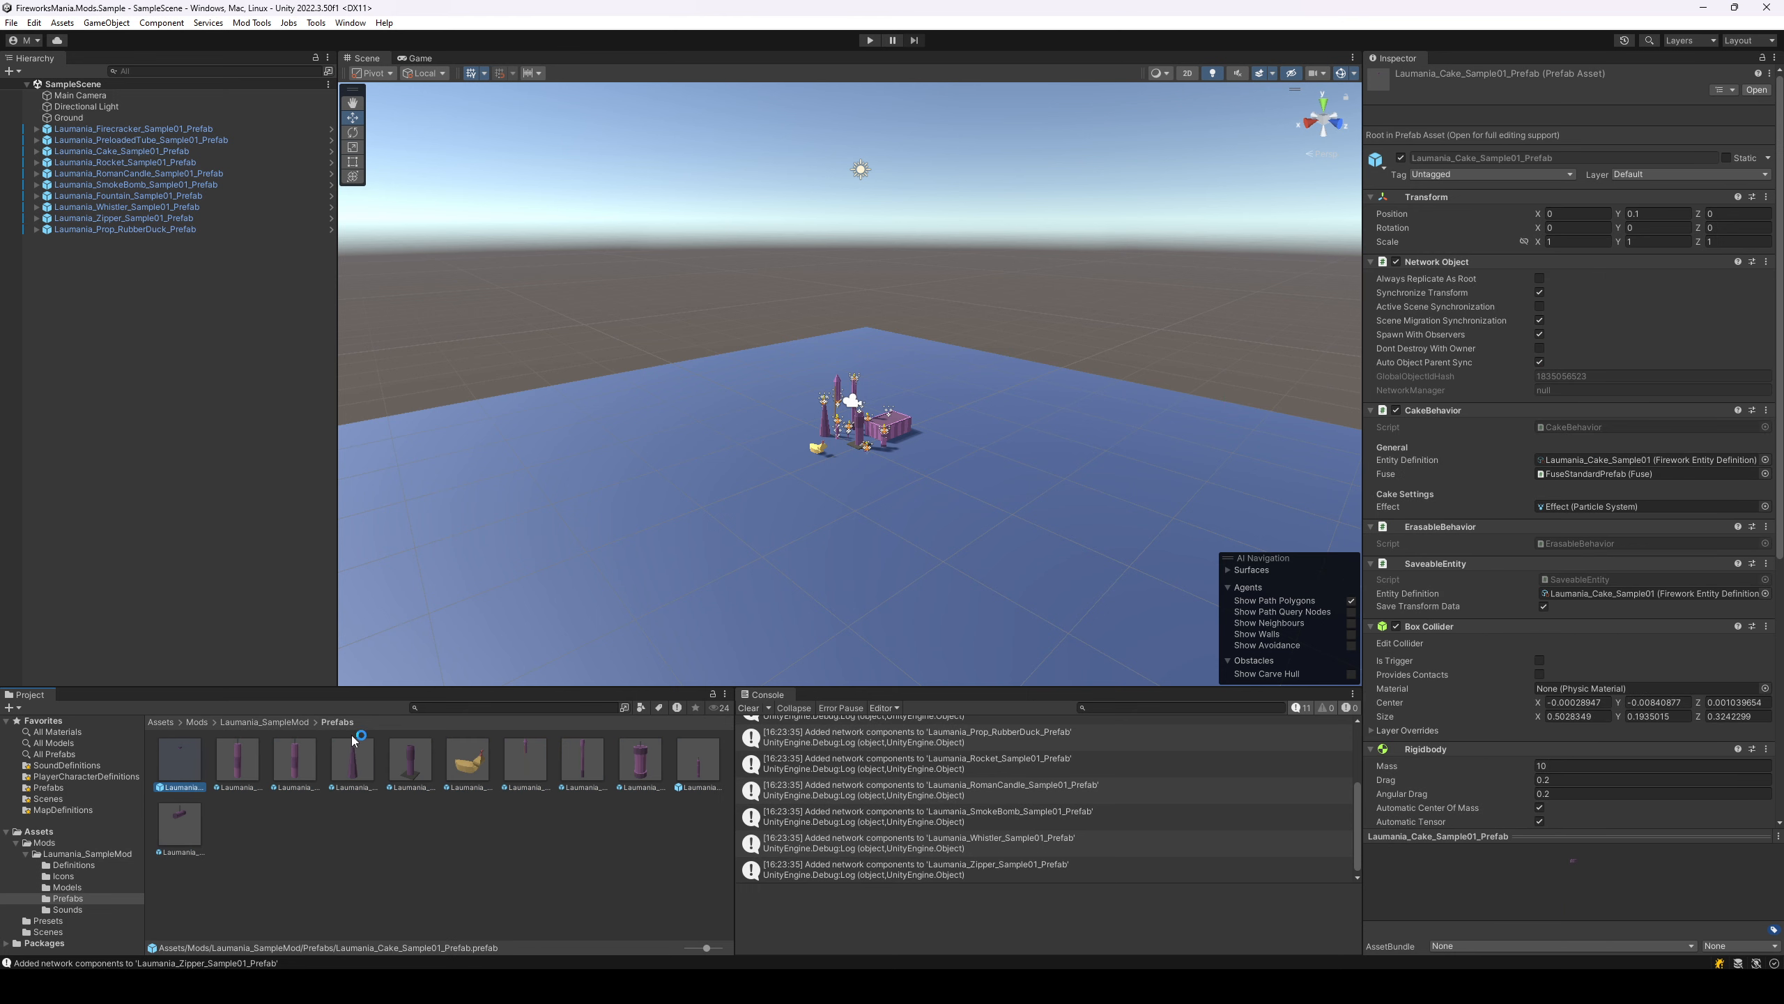
{"action": "left_click", "coordinate": [197, 132]}
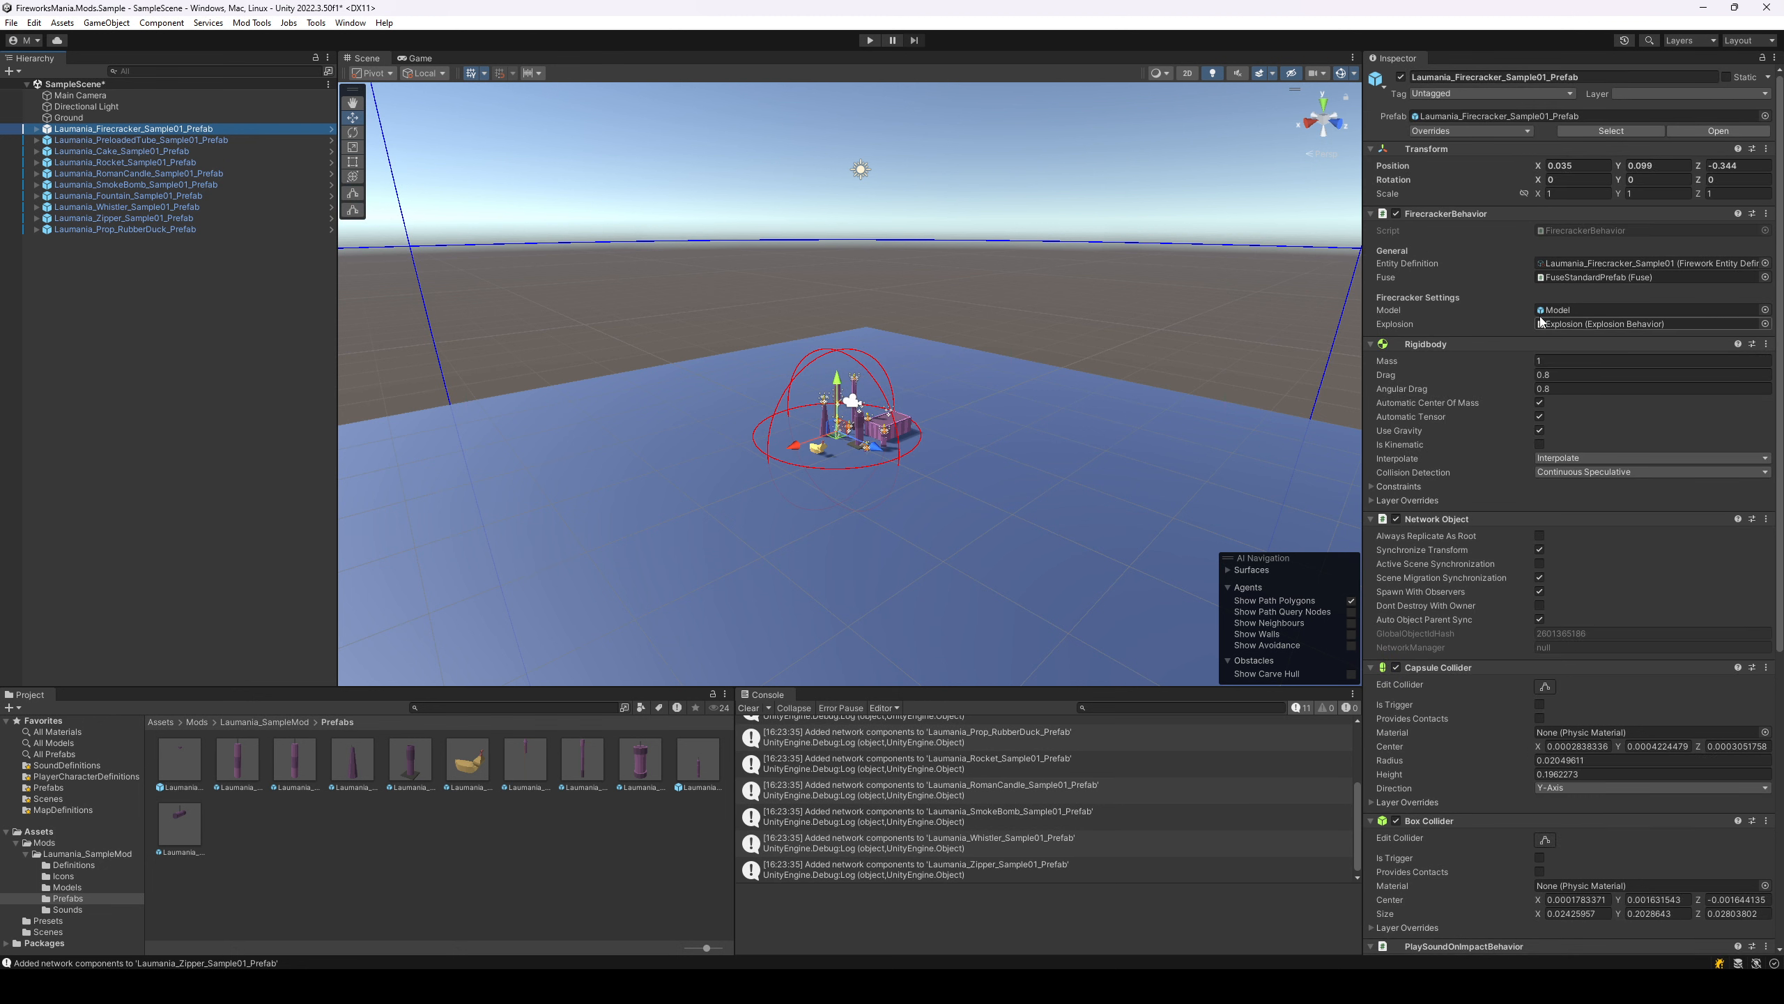
{"action": "left_click", "coordinate": [284, 810]}
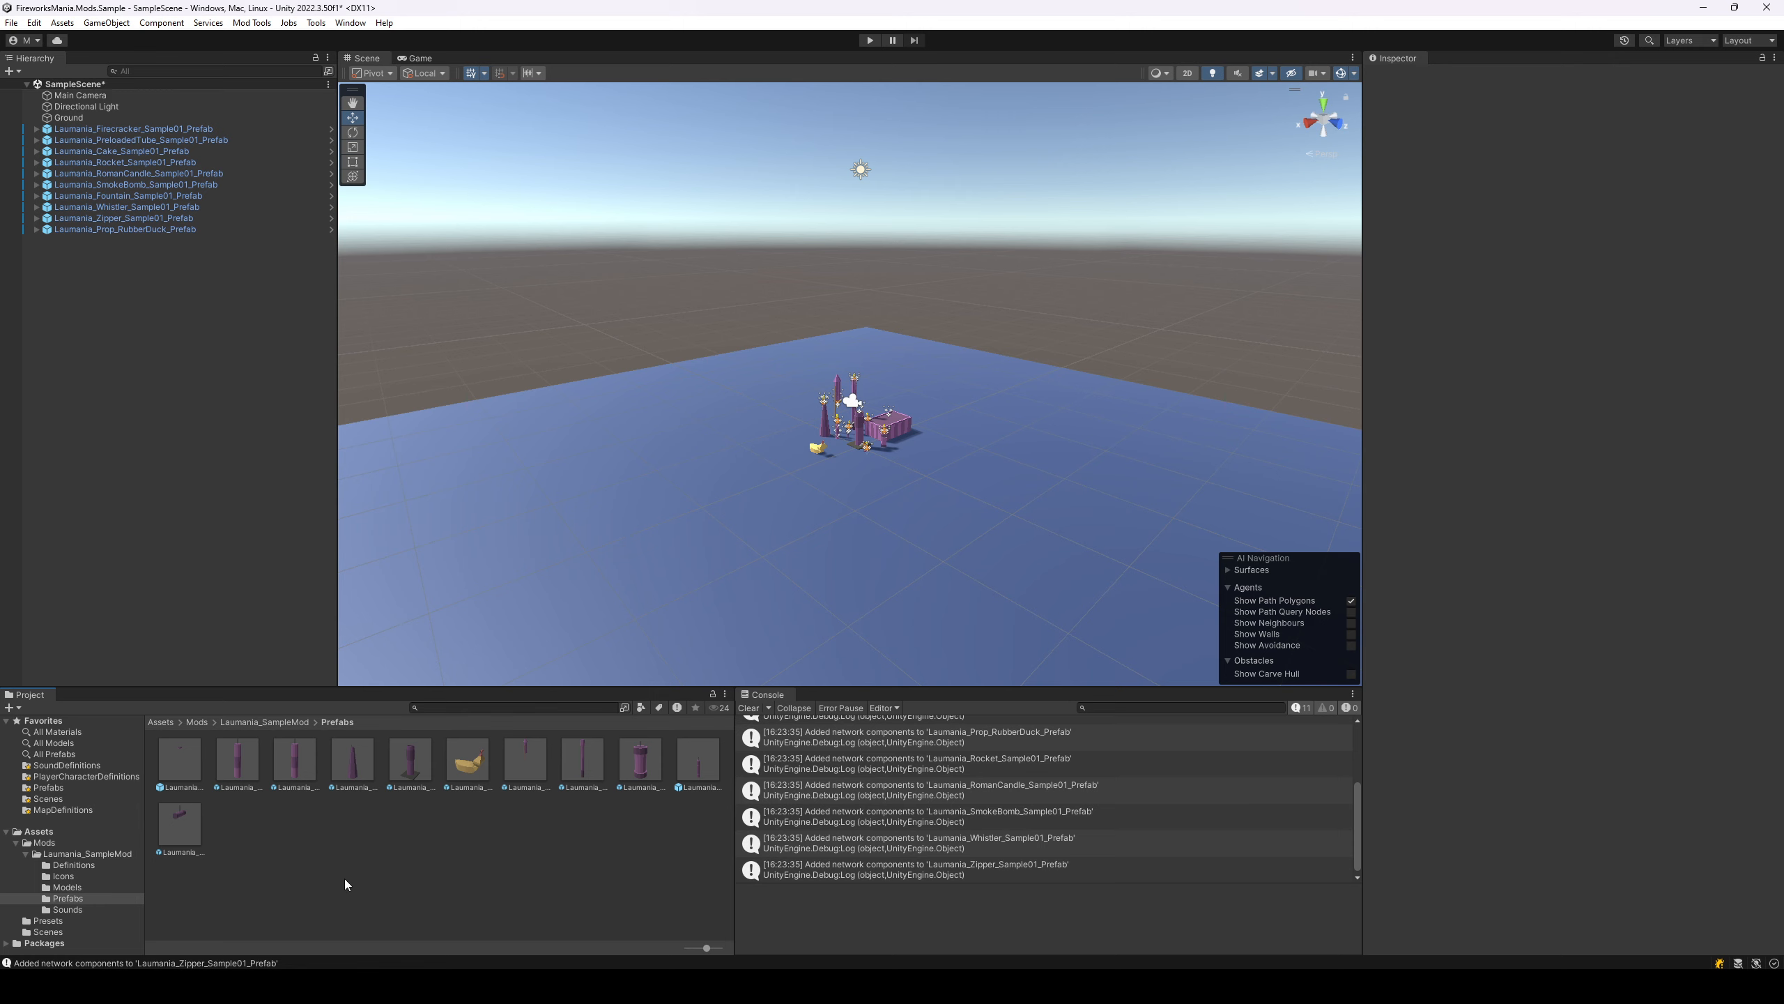
{"action": "left_click", "coordinate": [180, 824]}
{"action": "left_click", "coordinate": [236, 803]}
{"action": "left_click", "coordinate": [188, 764]}
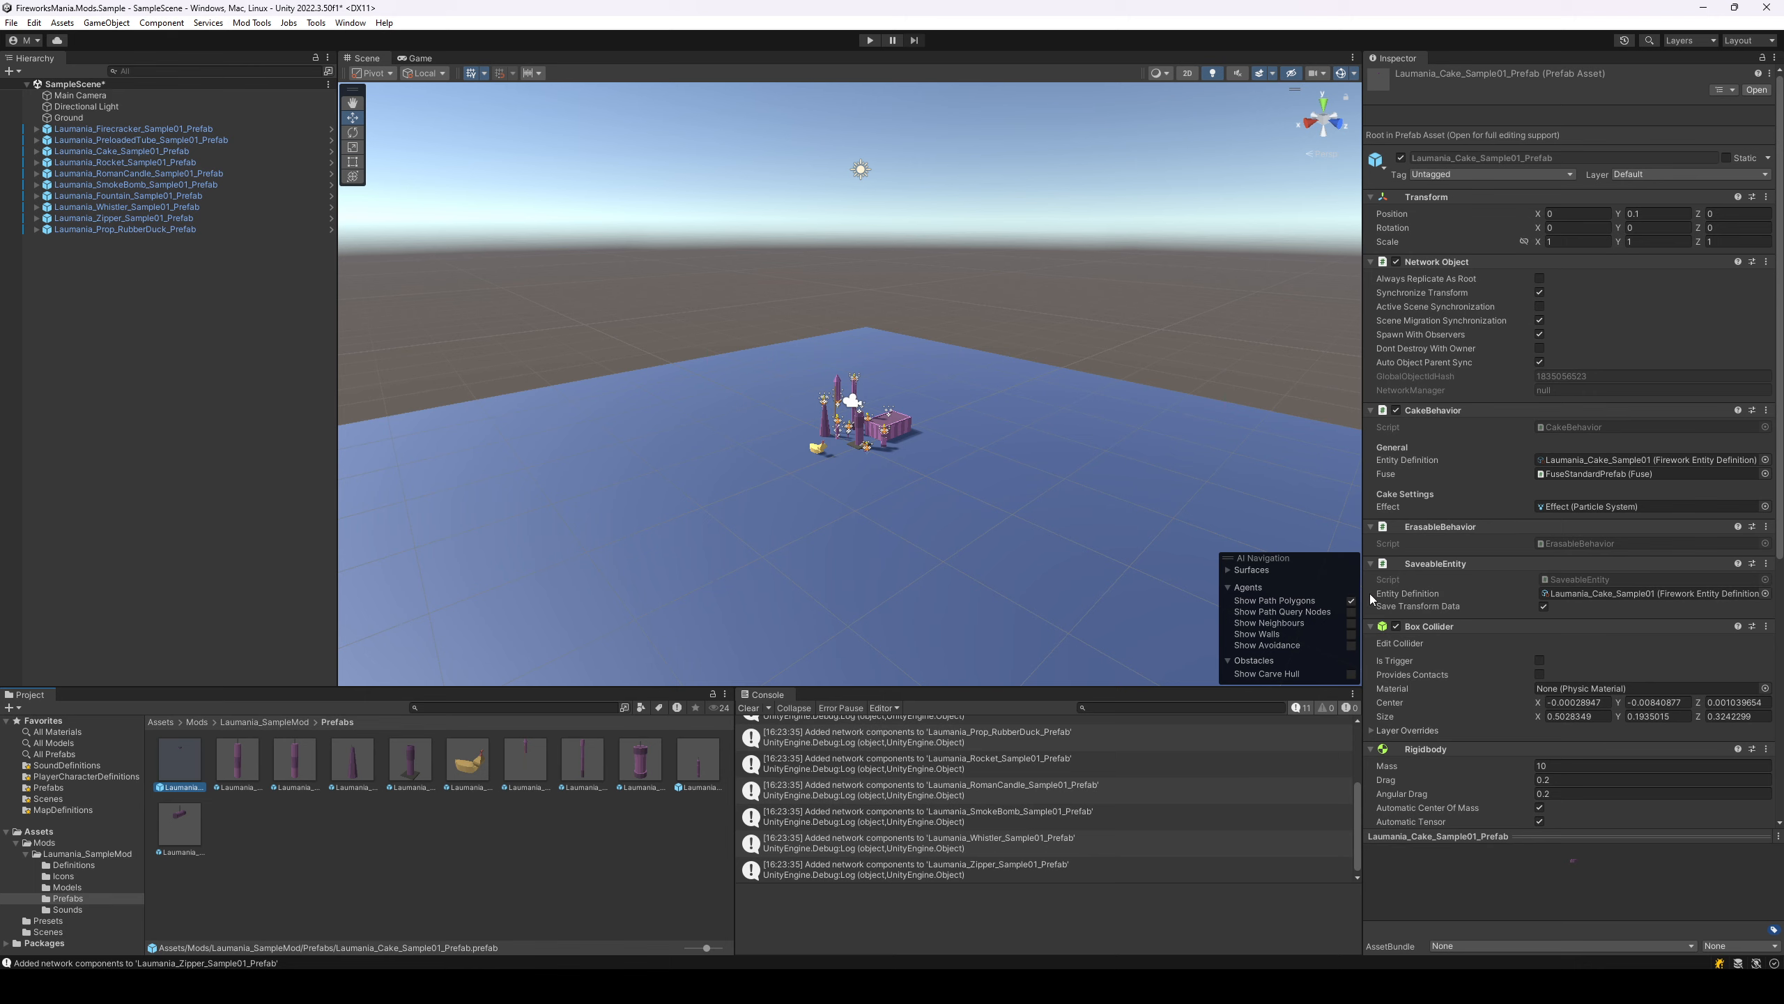
{"action": "left_click_drag", "start_coordinate": [1361, 456], "coordinate": [1334, 456]}
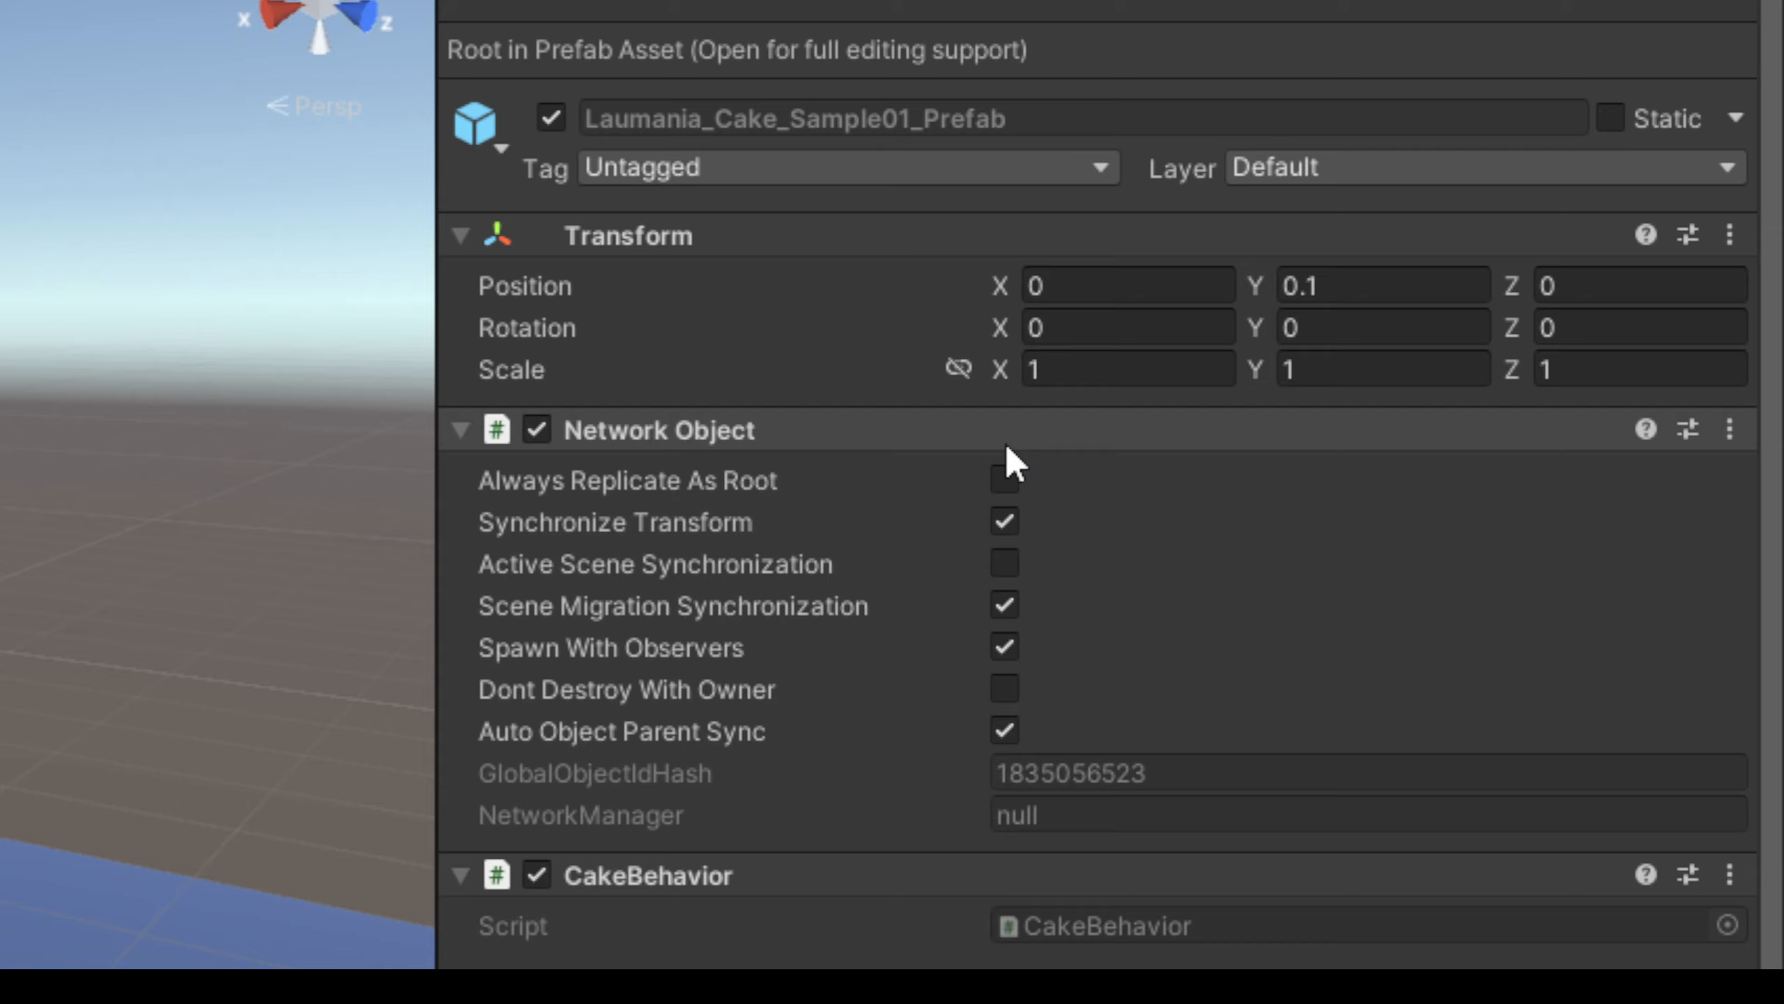
{"action": "scroll", "coordinate": [1004, 844], "scroll_direction": "down", "scroll_amount": 10}
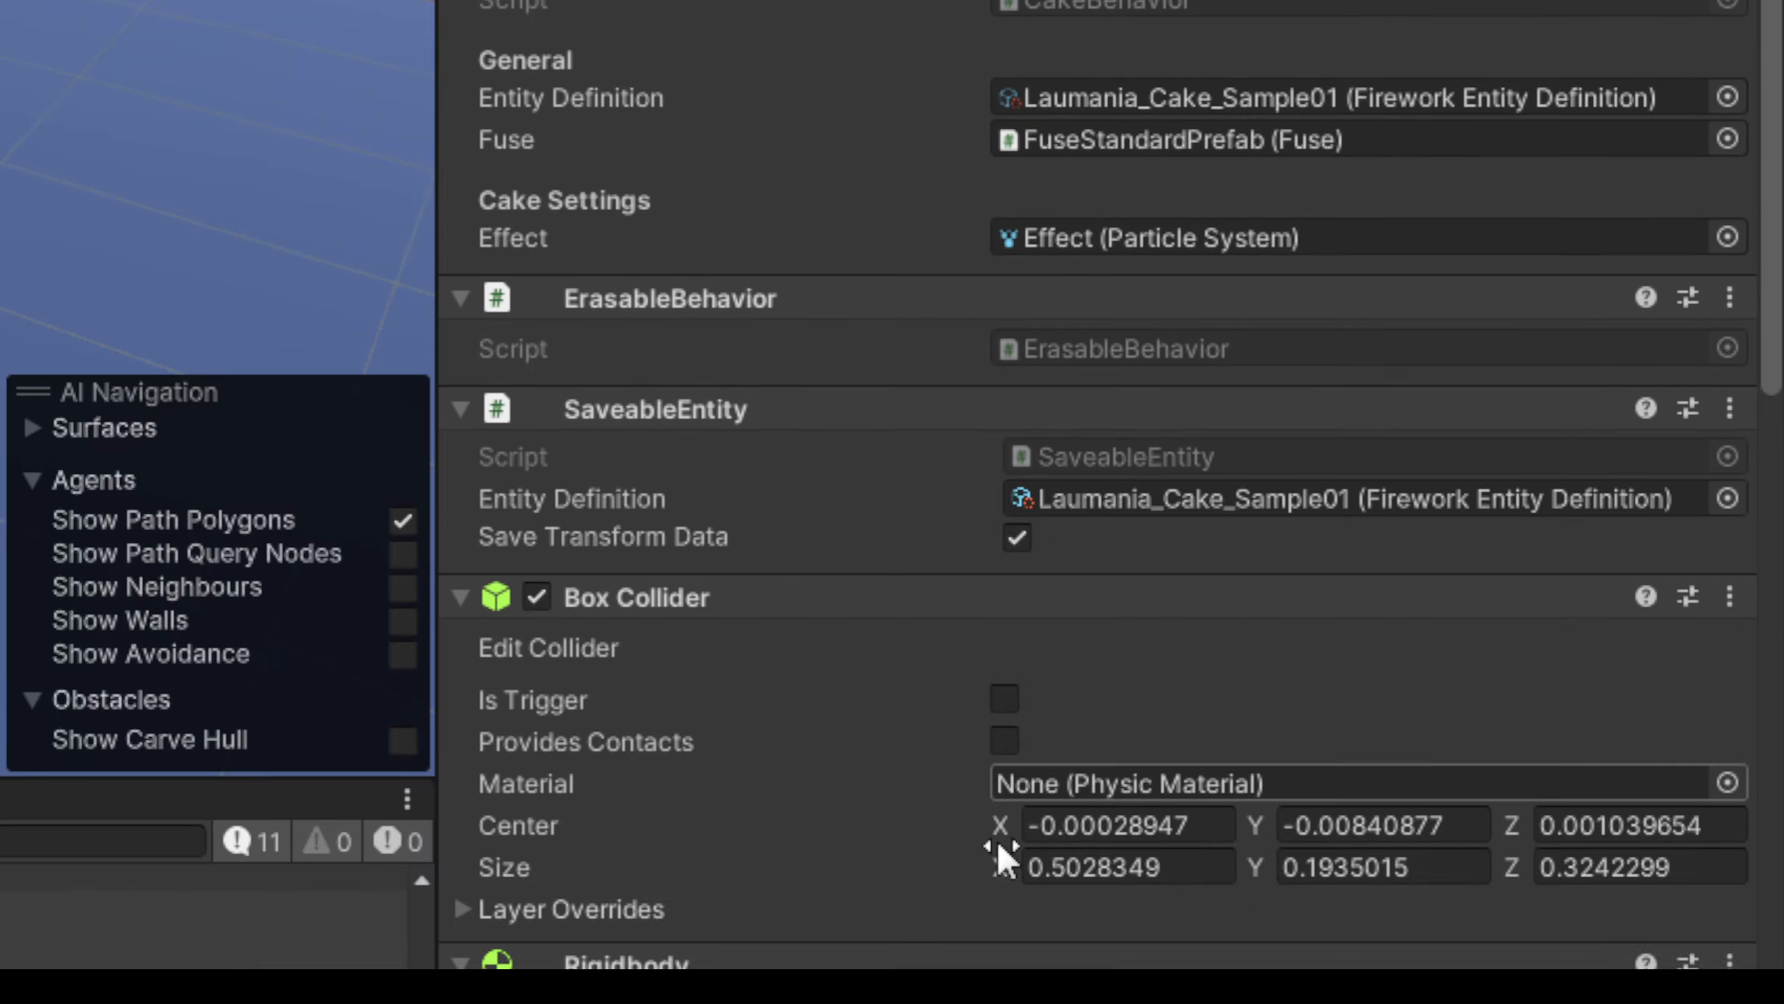
{"action": "scroll", "coordinate": [992, 562], "scroll_direction": "down", "scroll_amount": 10}
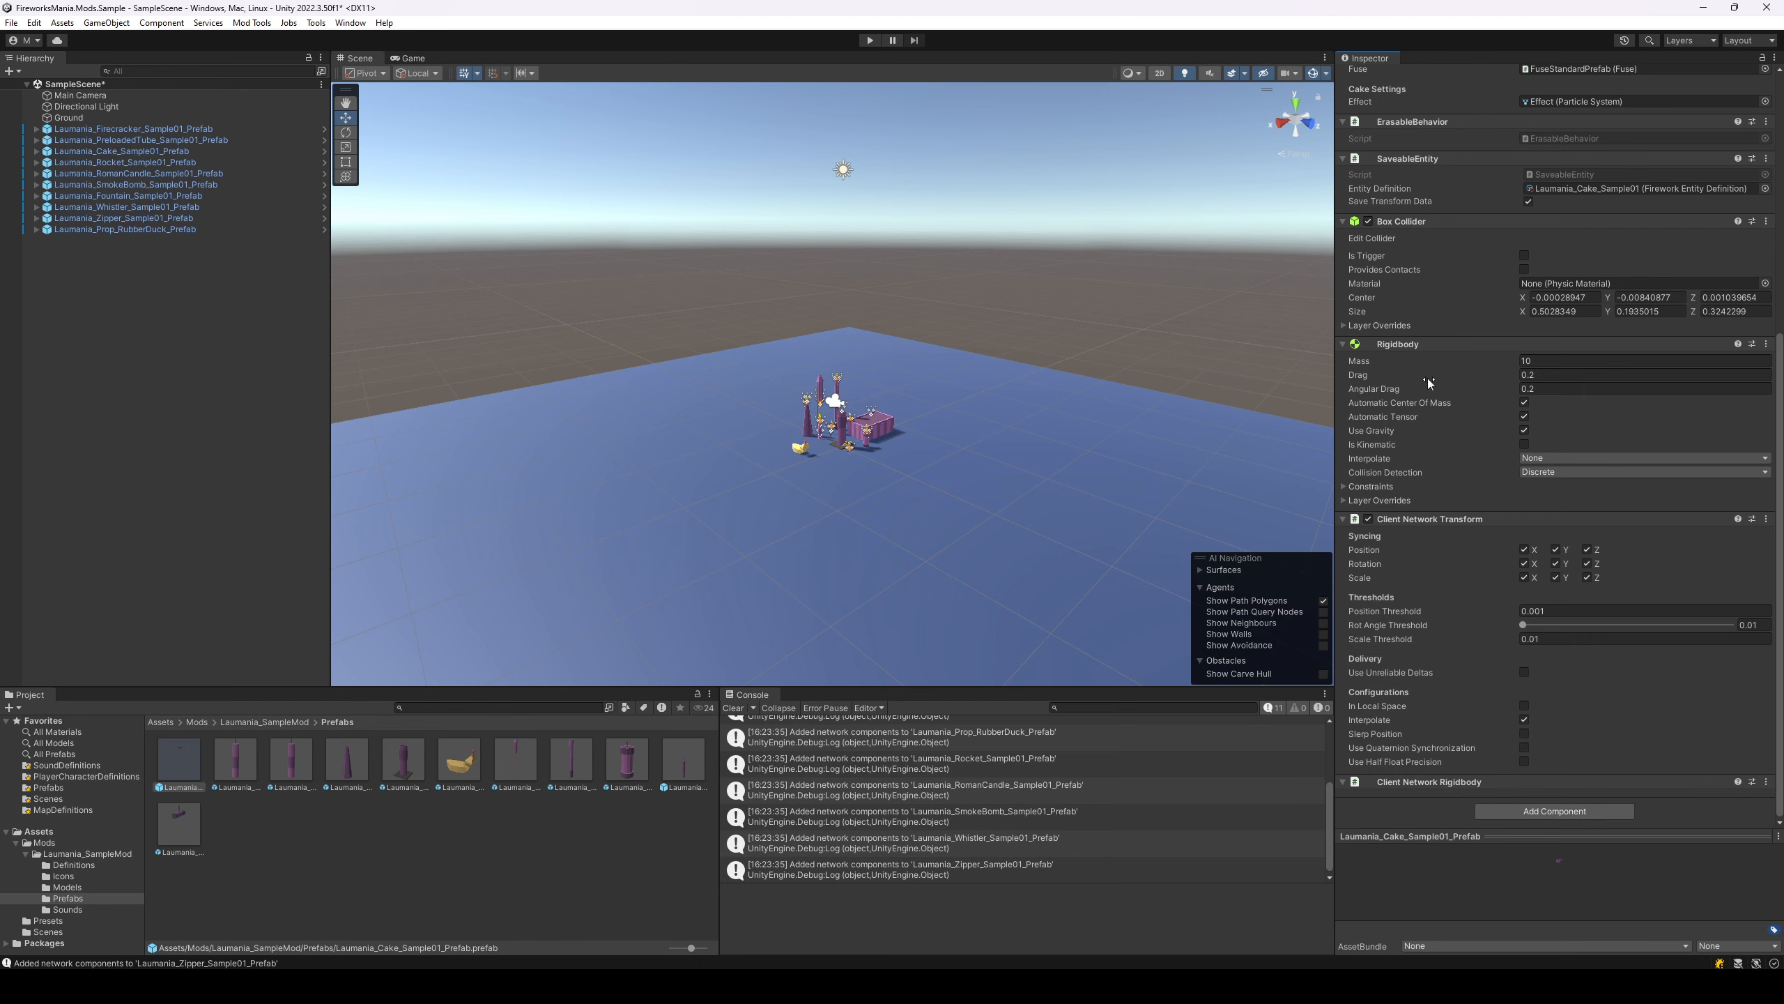
- Remove the deprecated Saveable Transform Component and Saveable Rigidbody Component from the Laumania_Prop_RubberDuck prefab
{"action": "left_click", "coordinate": [378, 751]}
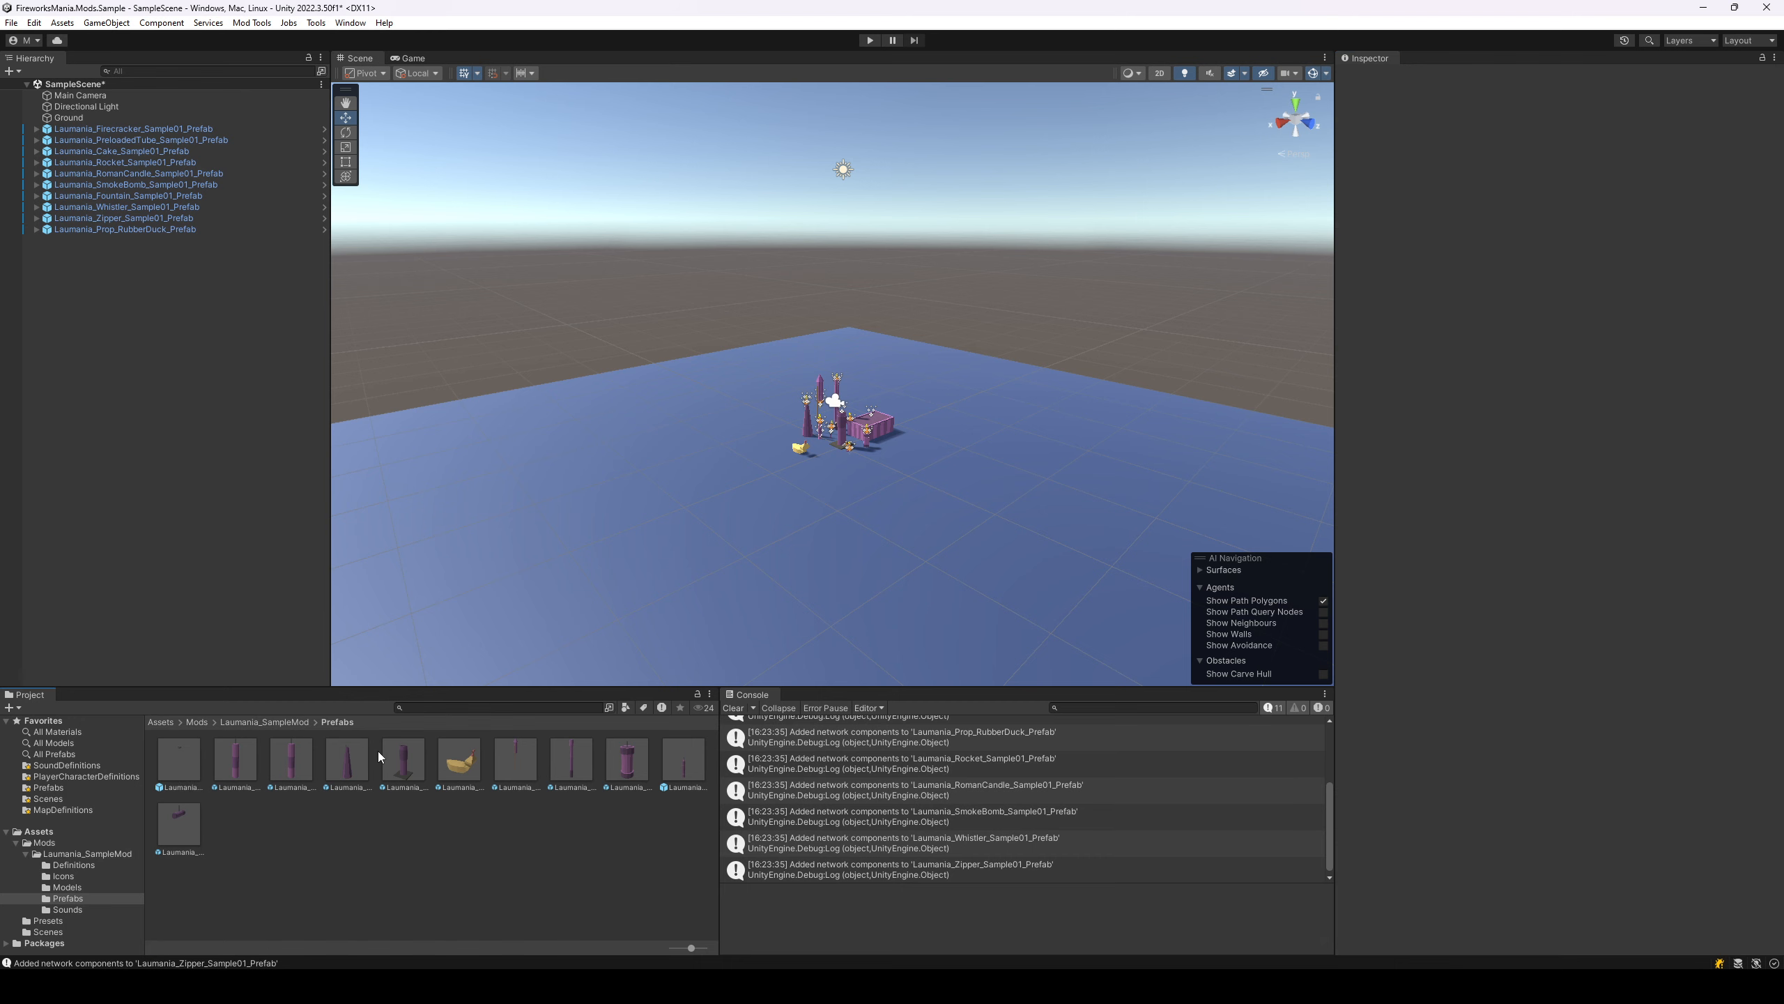
{"action": "left_click", "coordinate": [527, 759]}
{"action": "left_click", "coordinate": [460, 769]}
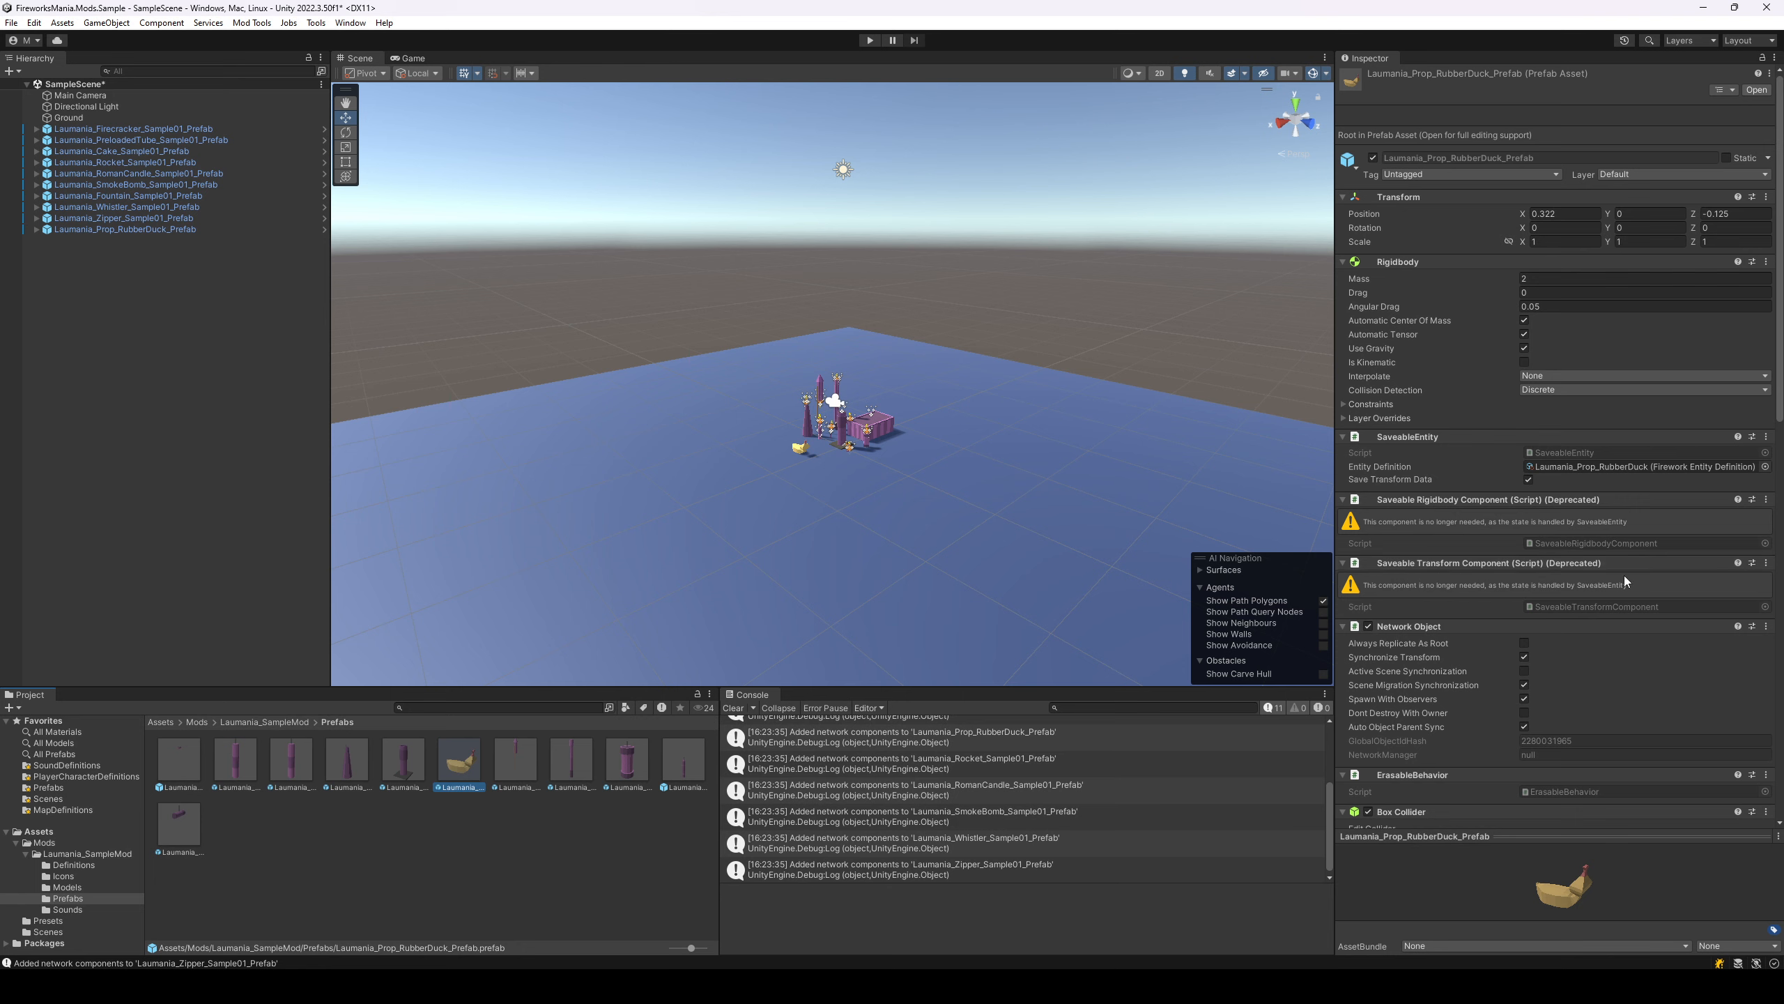
{"action": "left_click", "coordinate": [1767, 569]}
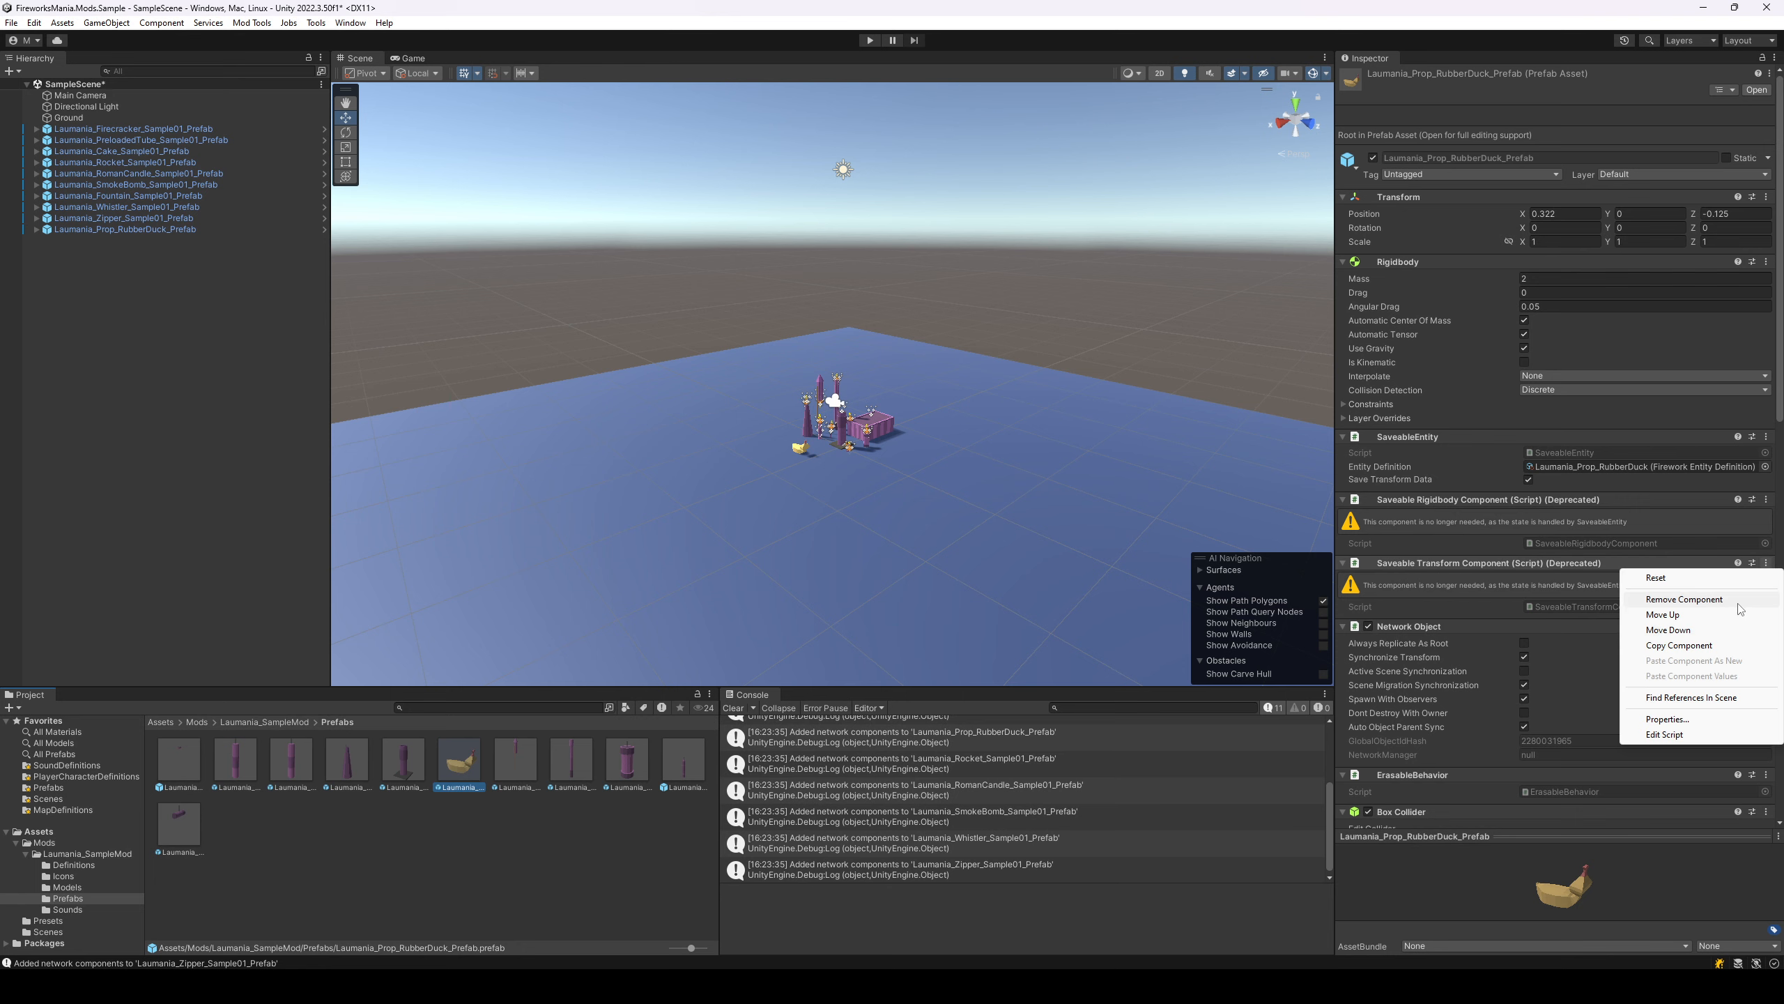
{"action": "left_click", "coordinate": [1685, 599]}
{"action": "left_click", "coordinate": [1767, 499]}
{"action": "left_click", "coordinate": [1720, 540]}
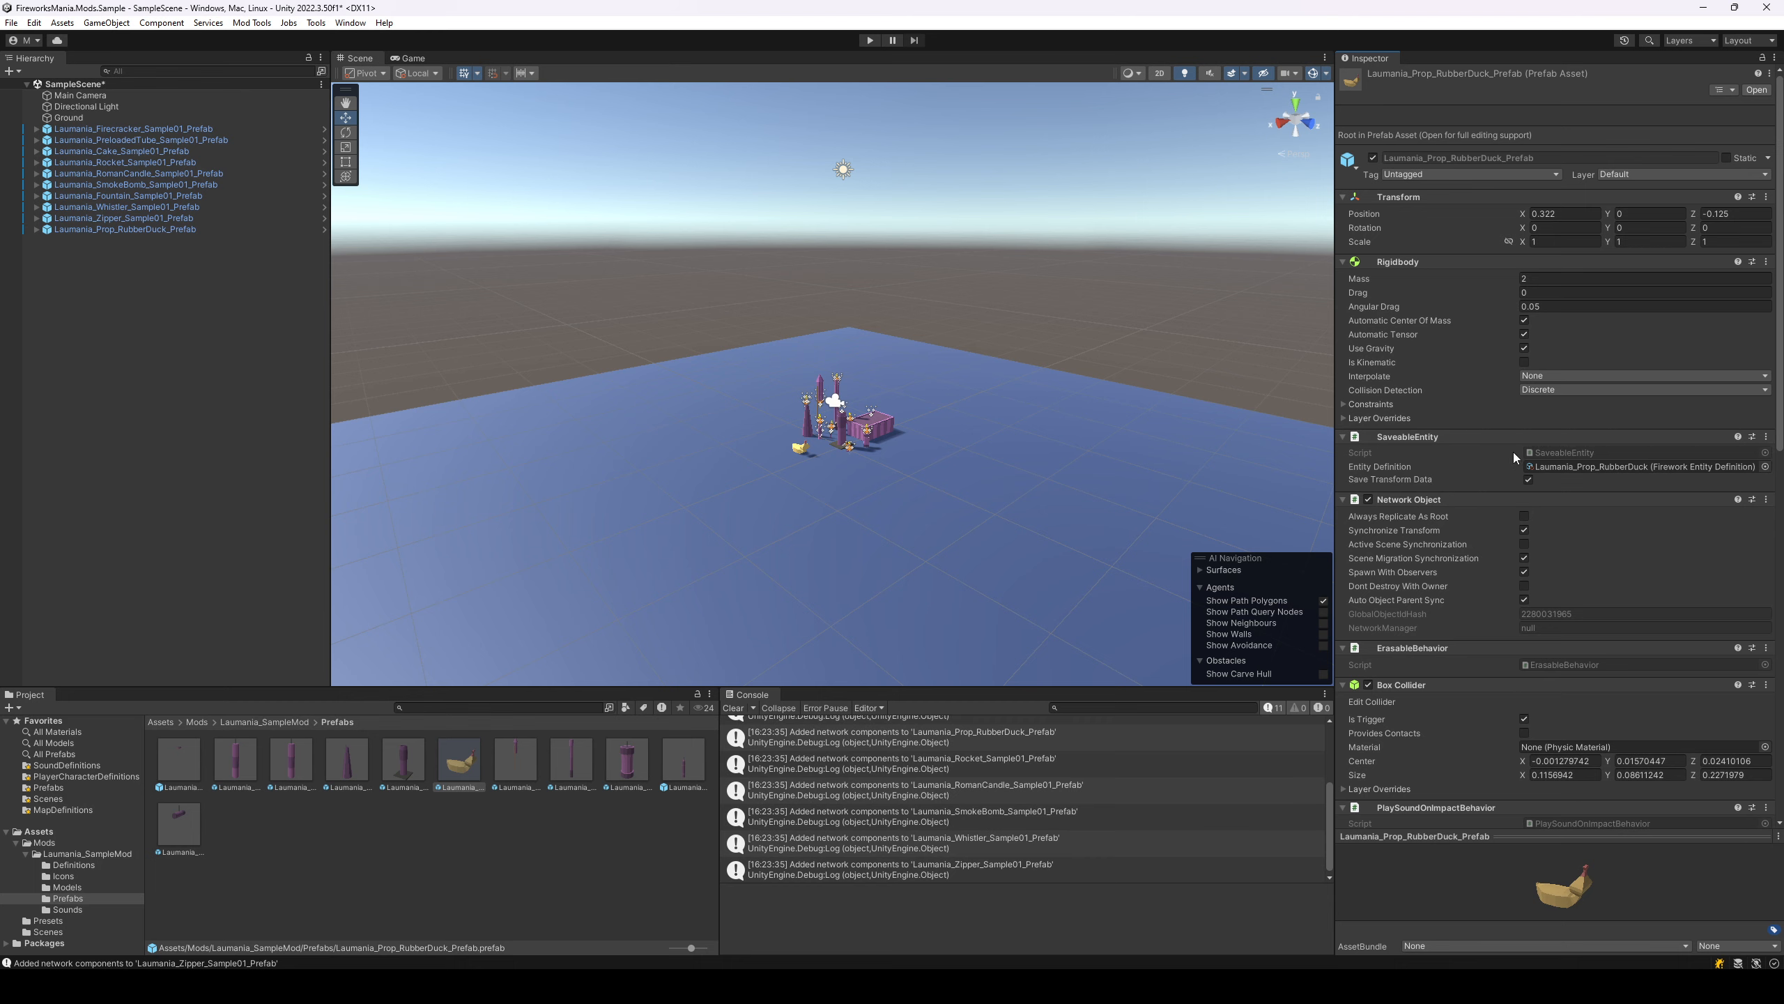
- Save the scene and clear the console
{"action": "left_click", "coordinate": [460, 802]}
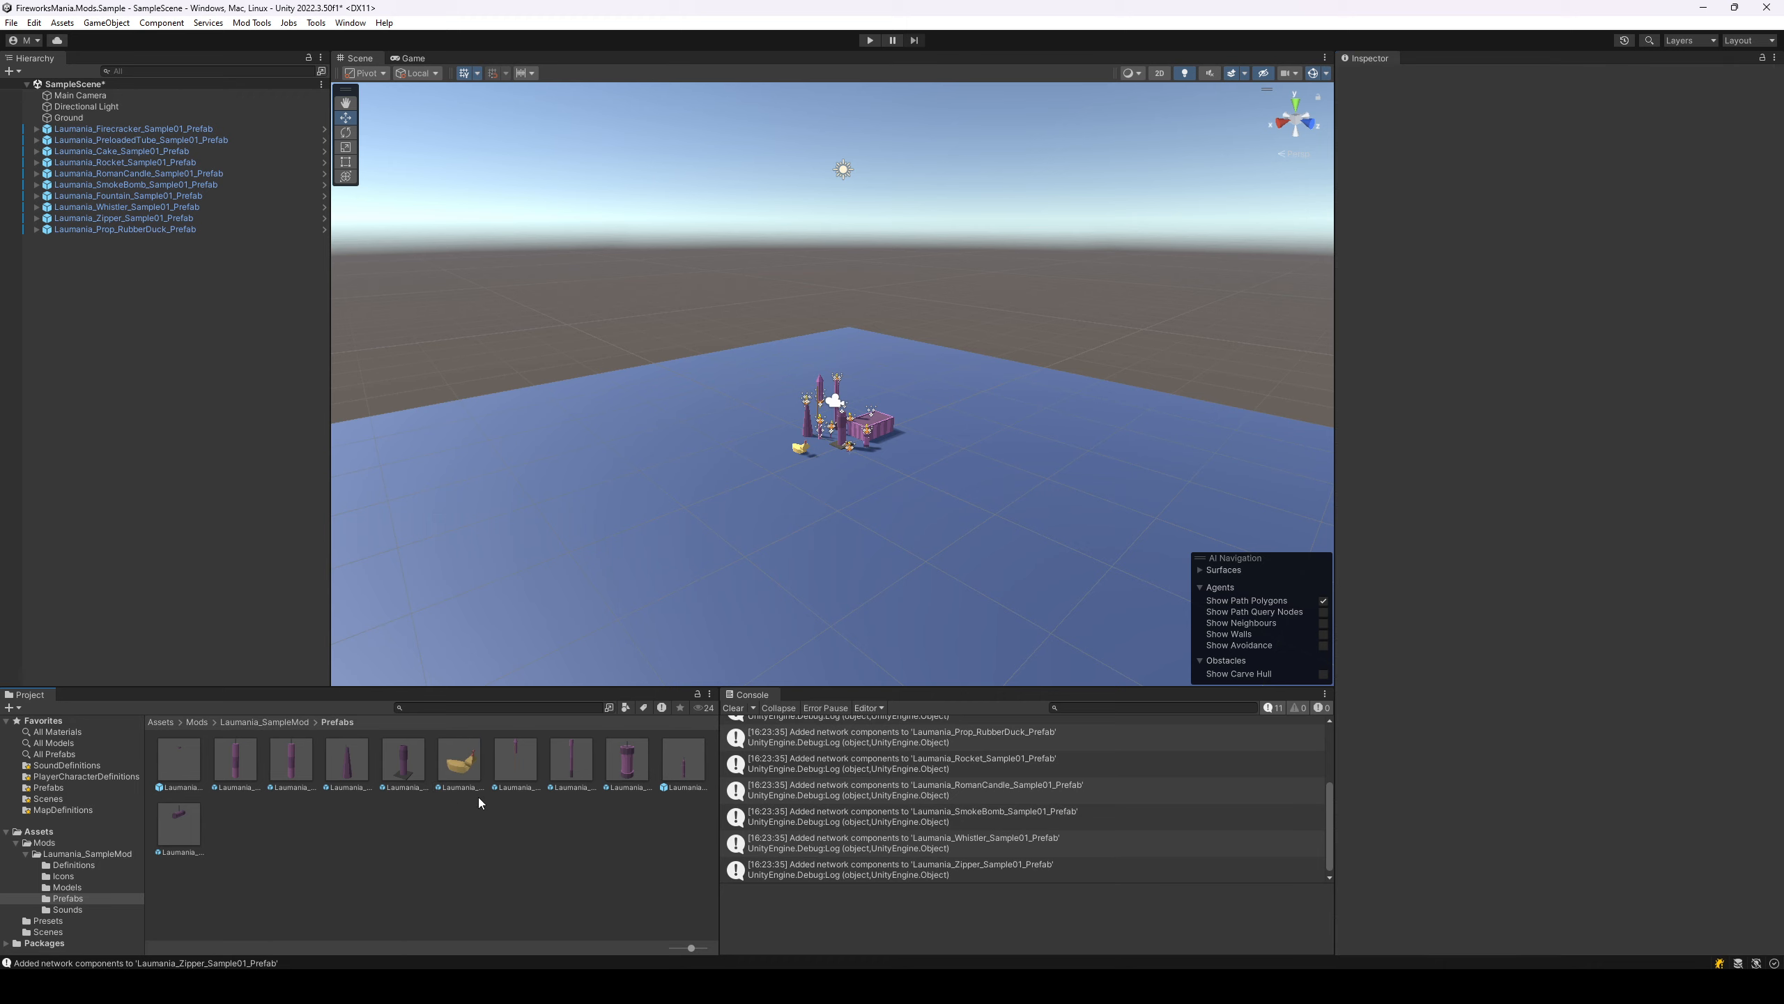
{"action": "key", "text": "ctrl+s"}
{"action": "left_click", "coordinate": [733, 708]}
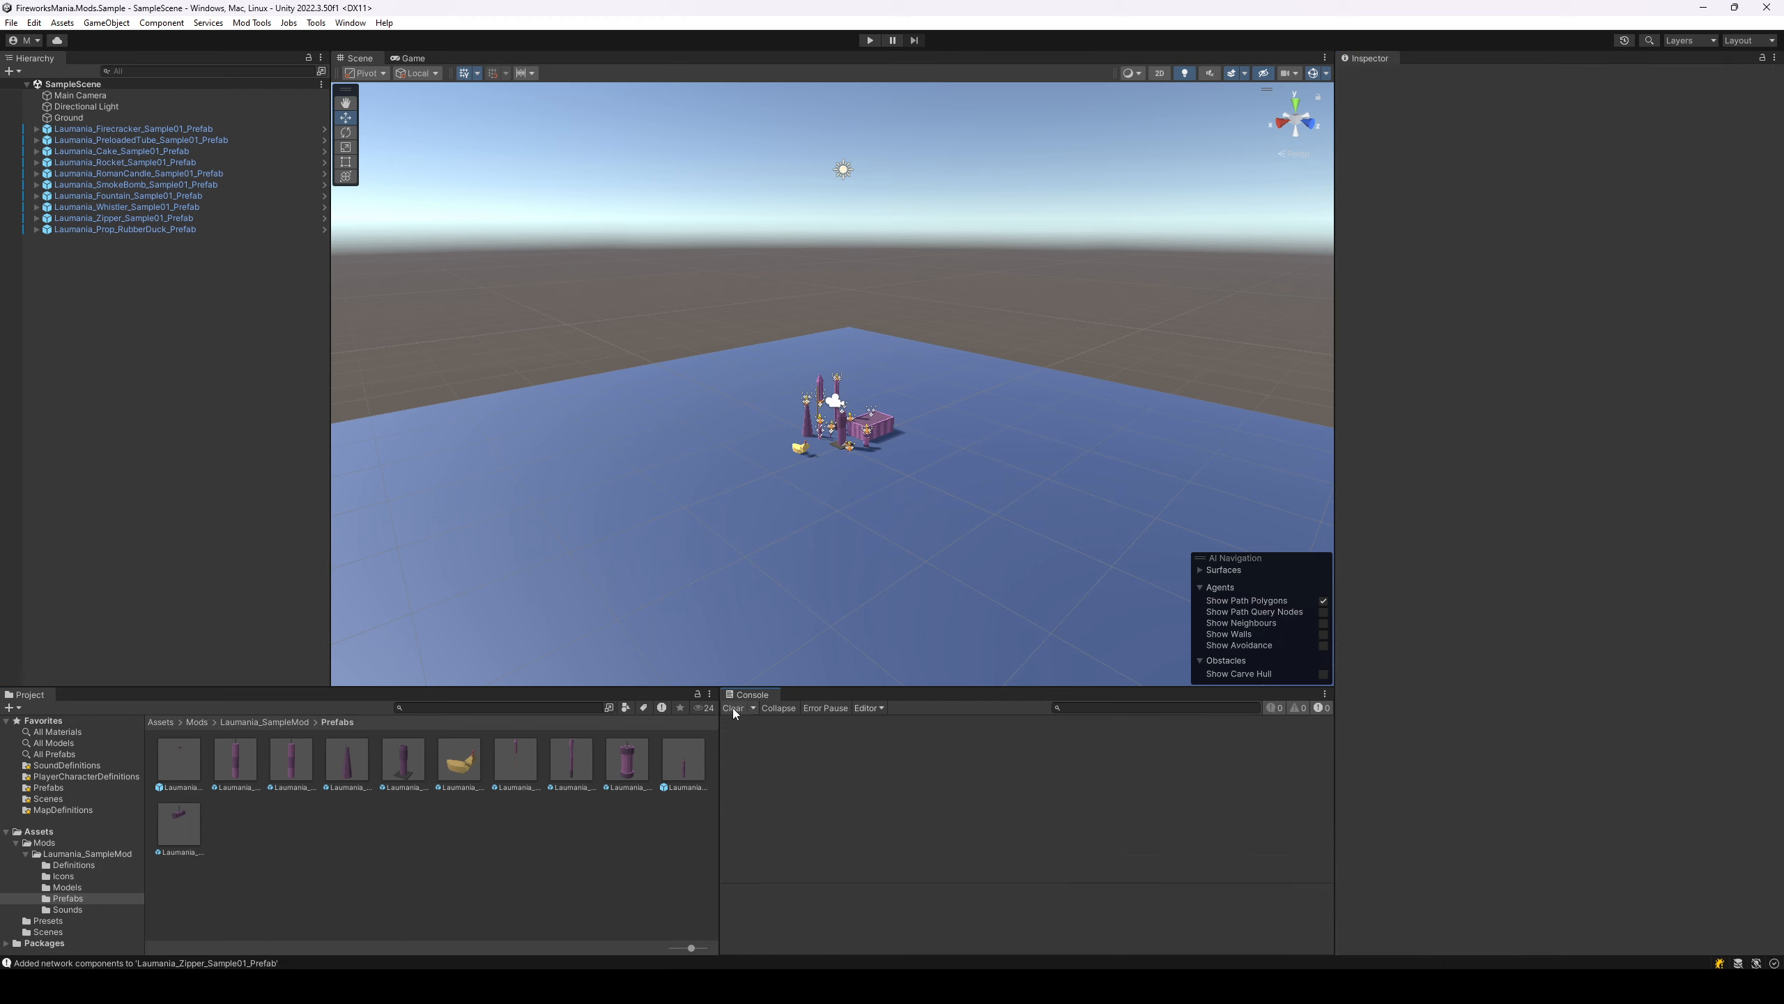
- Build the mod and check the Fireworks Mania game's console log for the rebuilt mod file
{"action": "left_click", "coordinate": [252, 22]}
{"action": "left_click", "coordinate": [287, 98]}
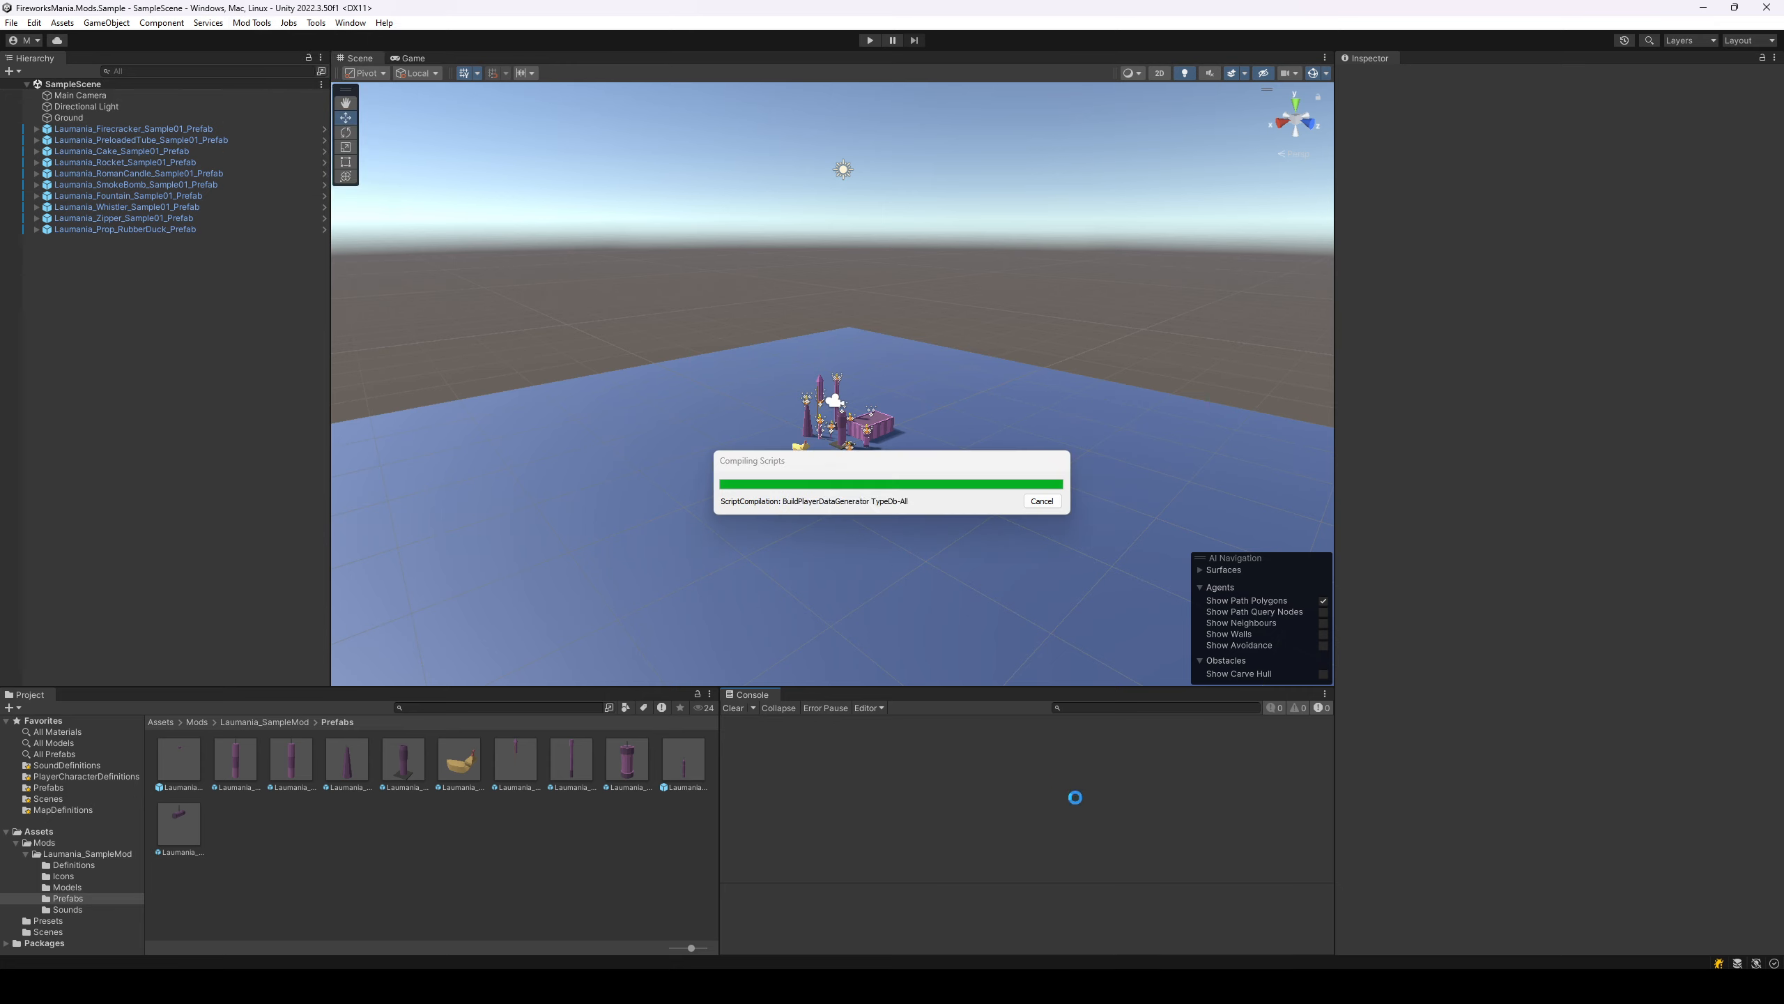
{"action": "mouse_move", "coordinate": [1231, 984]}
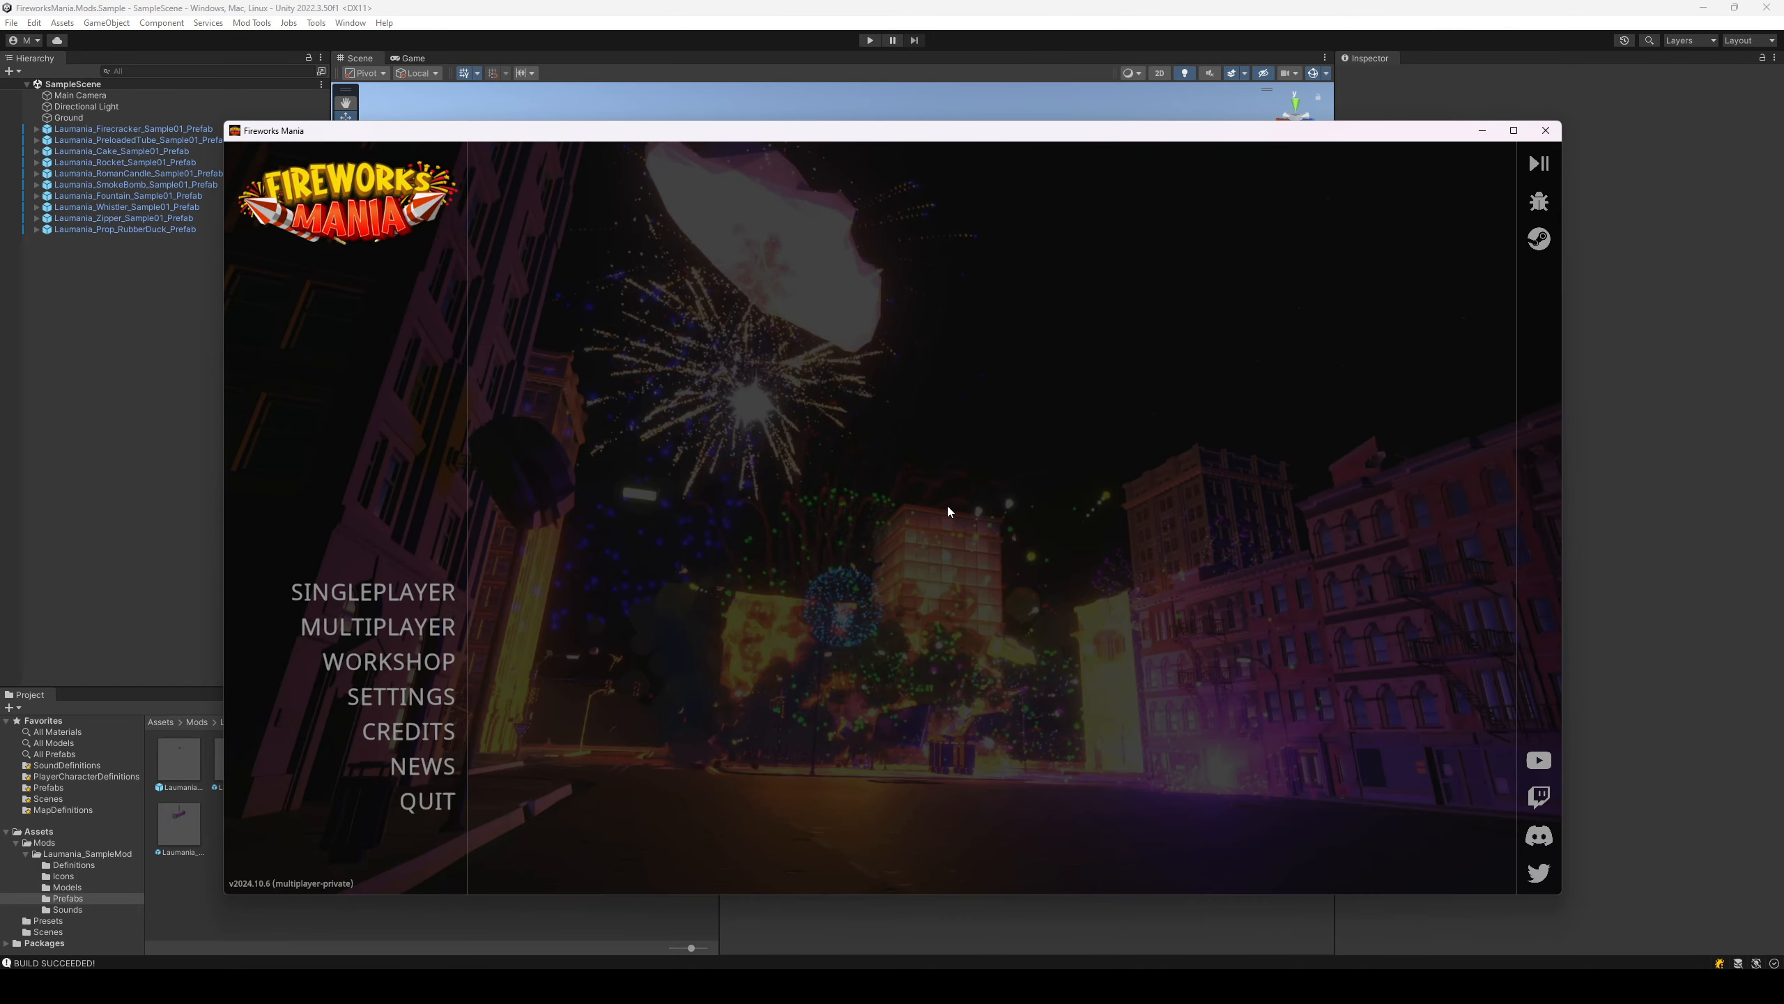
{"action": "key", "text": "F1"}
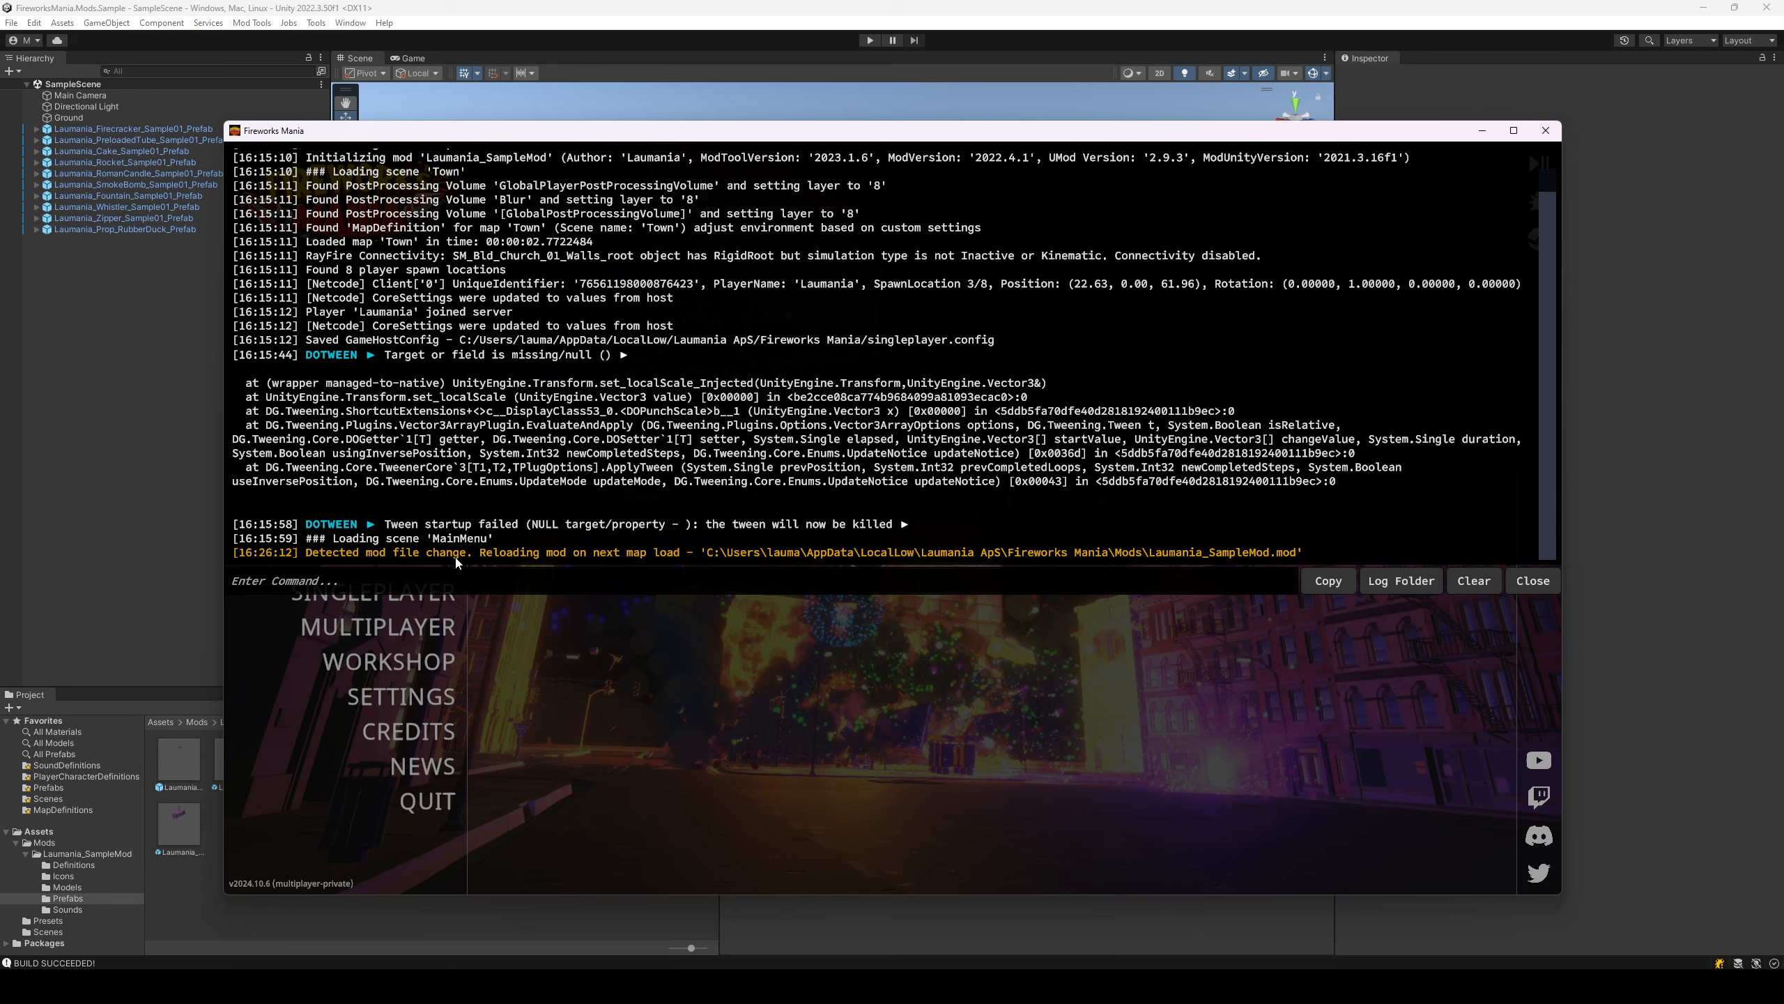
{"action": "key", "text": "F1"}
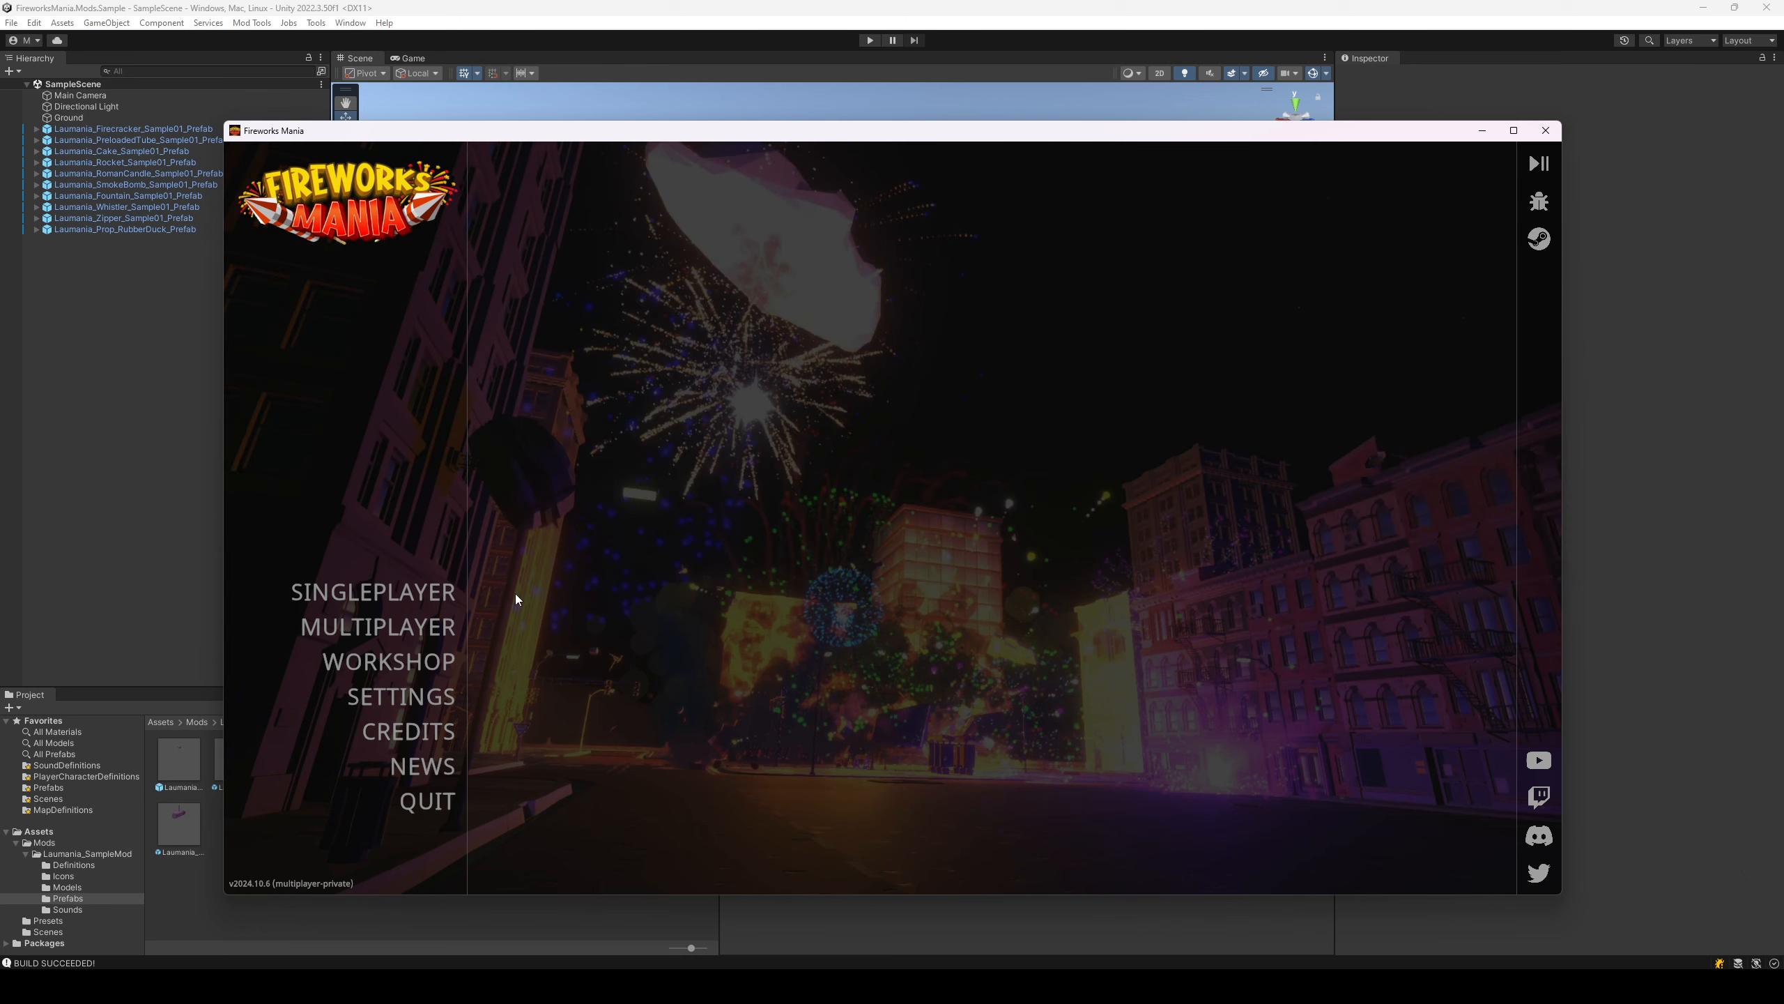
- Start a singleplayer game on the Town map and check the mod's tool and Unity versions in the game log
{"action": "left_click", "coordinate": [411, 593]}
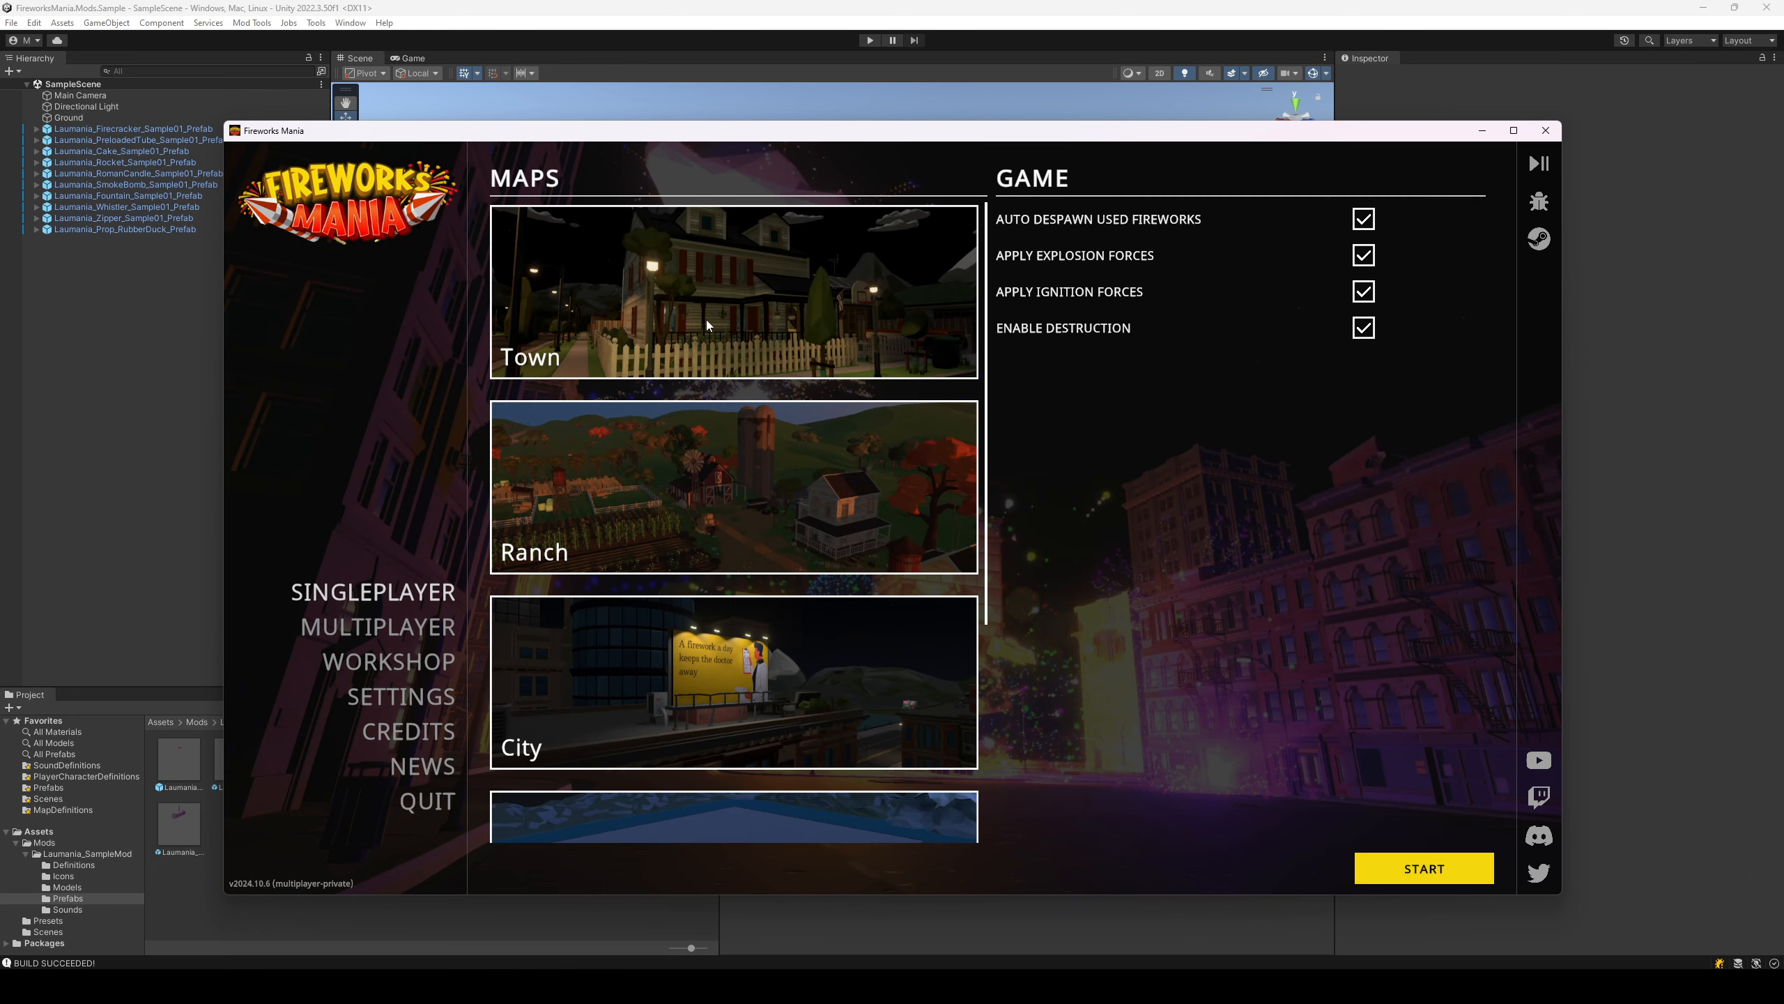
{"action": "left_click", "coordinate": [1421, 867]}
{"action": "key", "text": "F1"}
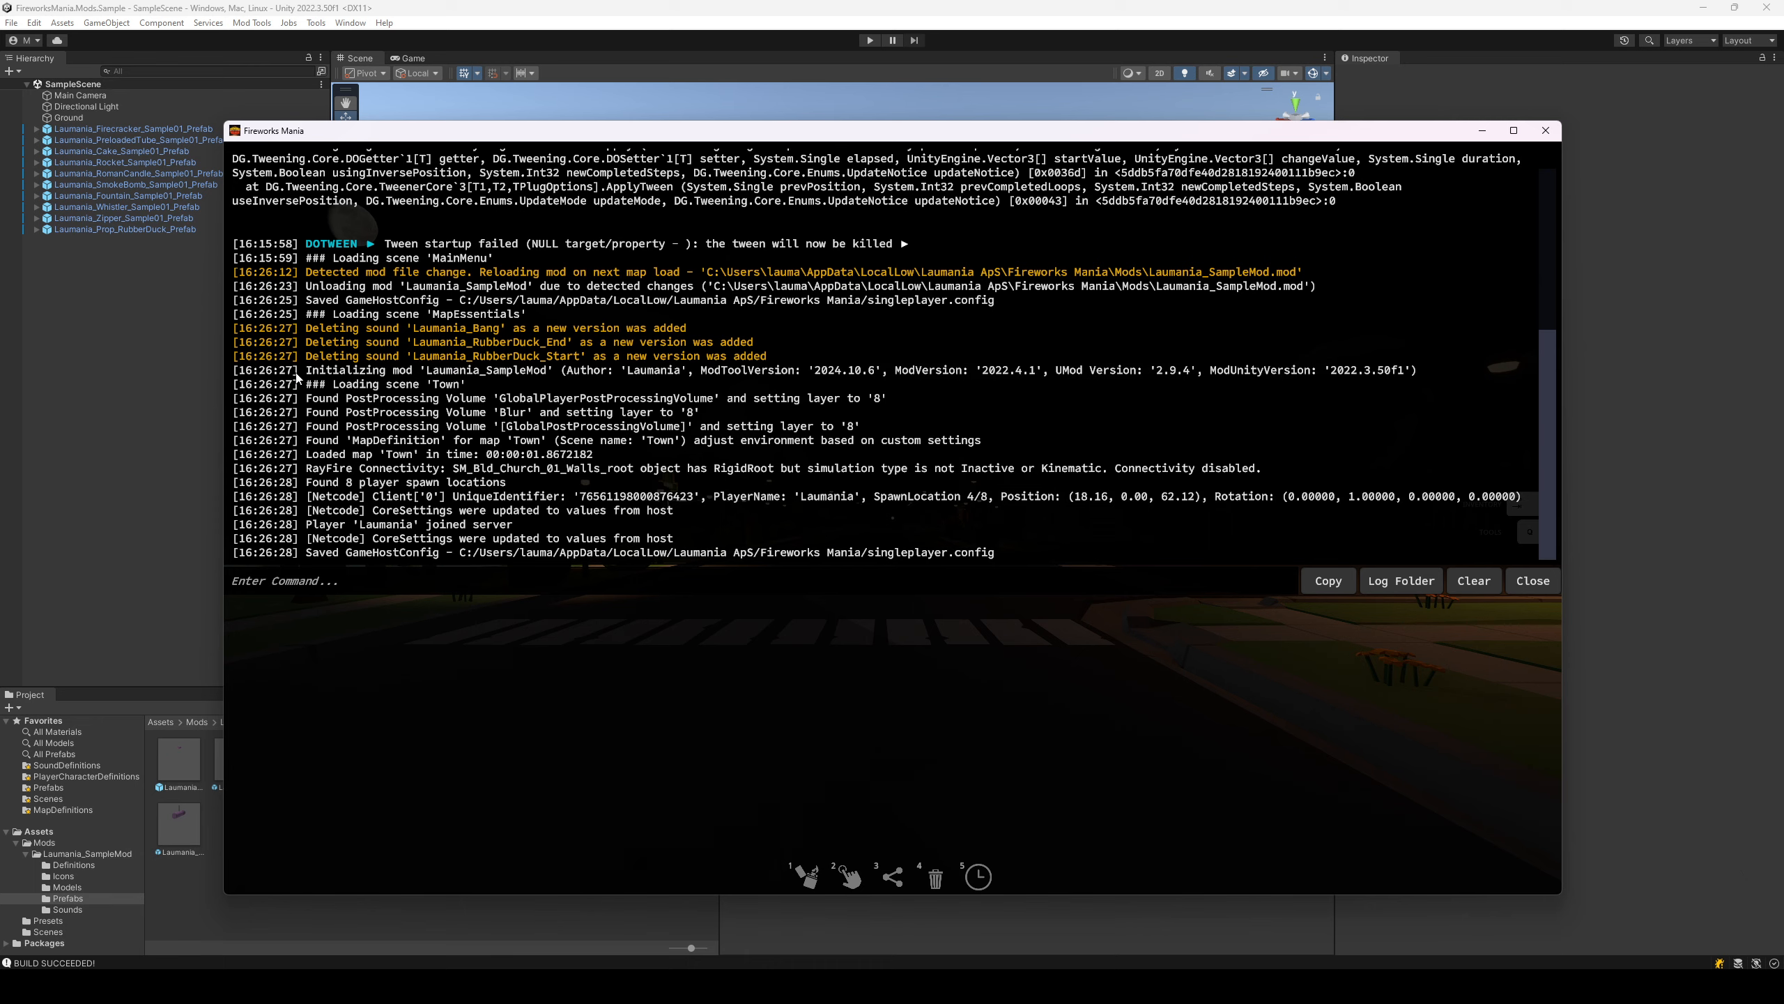
{"action": "key", "text": "Escape"}
- Spawn two Cake Sample 01 fireworks from the inventory onto the street and ignite them with the torch
{"action": "key", "text": "Tab"}
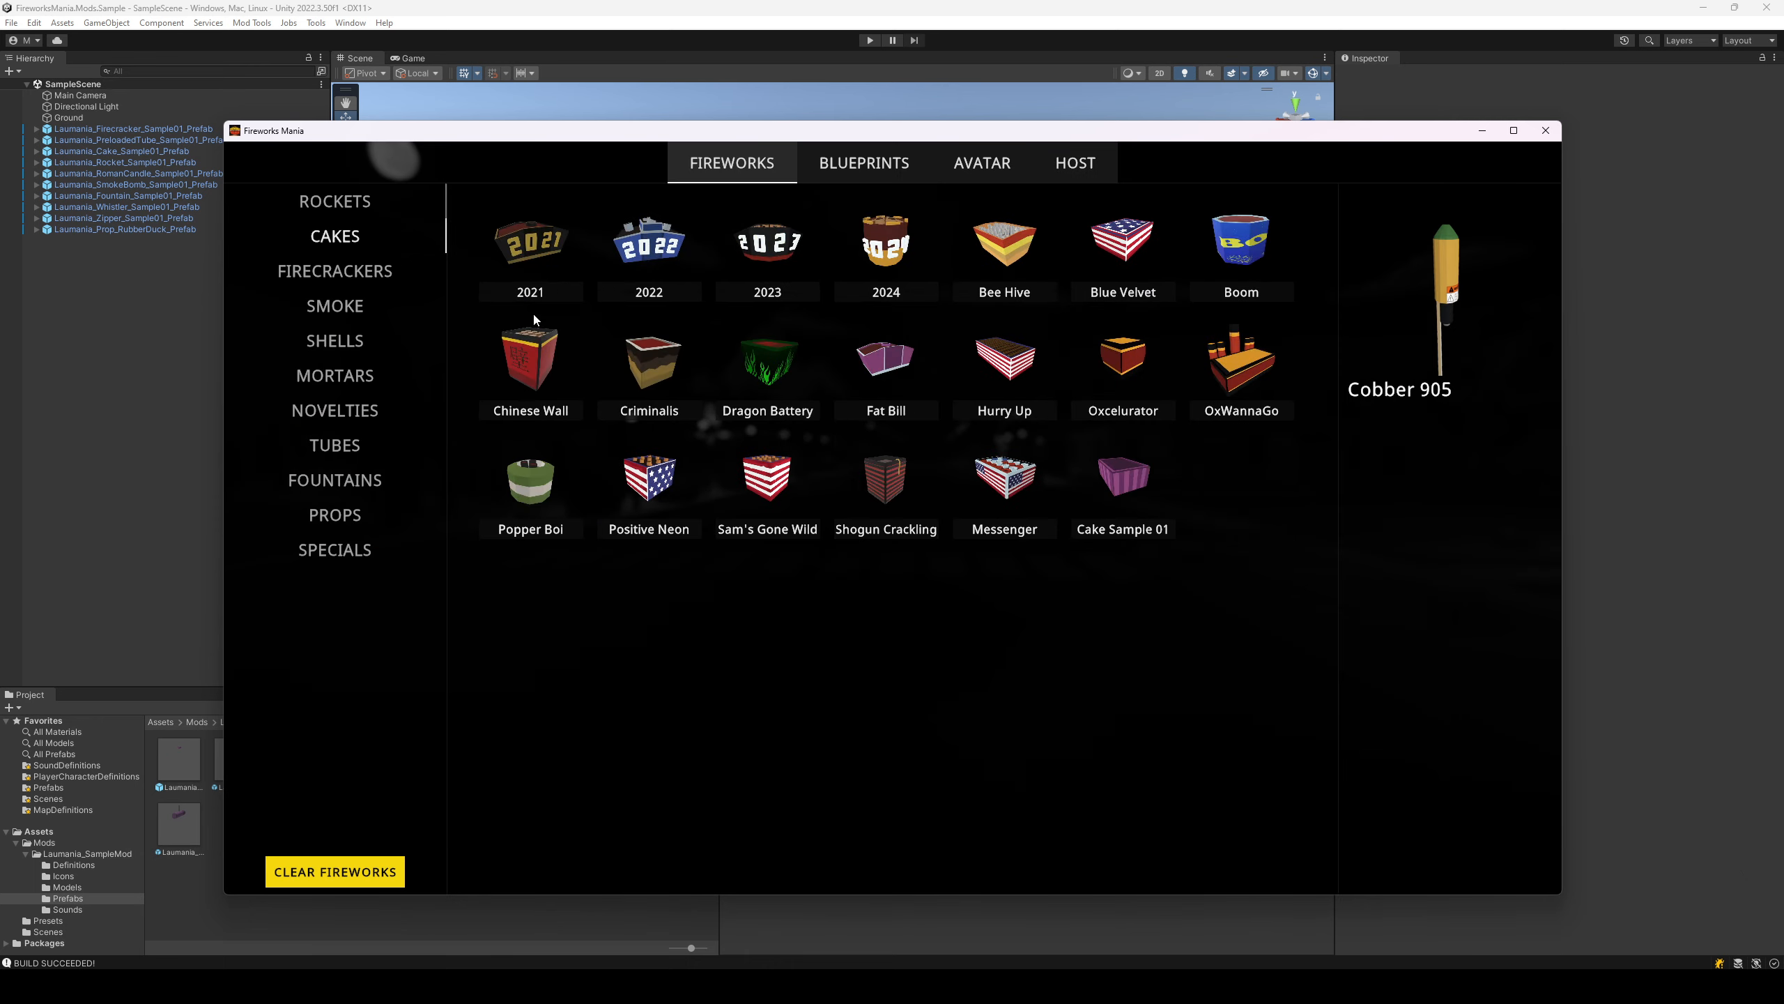
{"action": "left_click", "coordinate": [1046, 482]}
{"action": "left_click", "coordinate": [892, 517]}
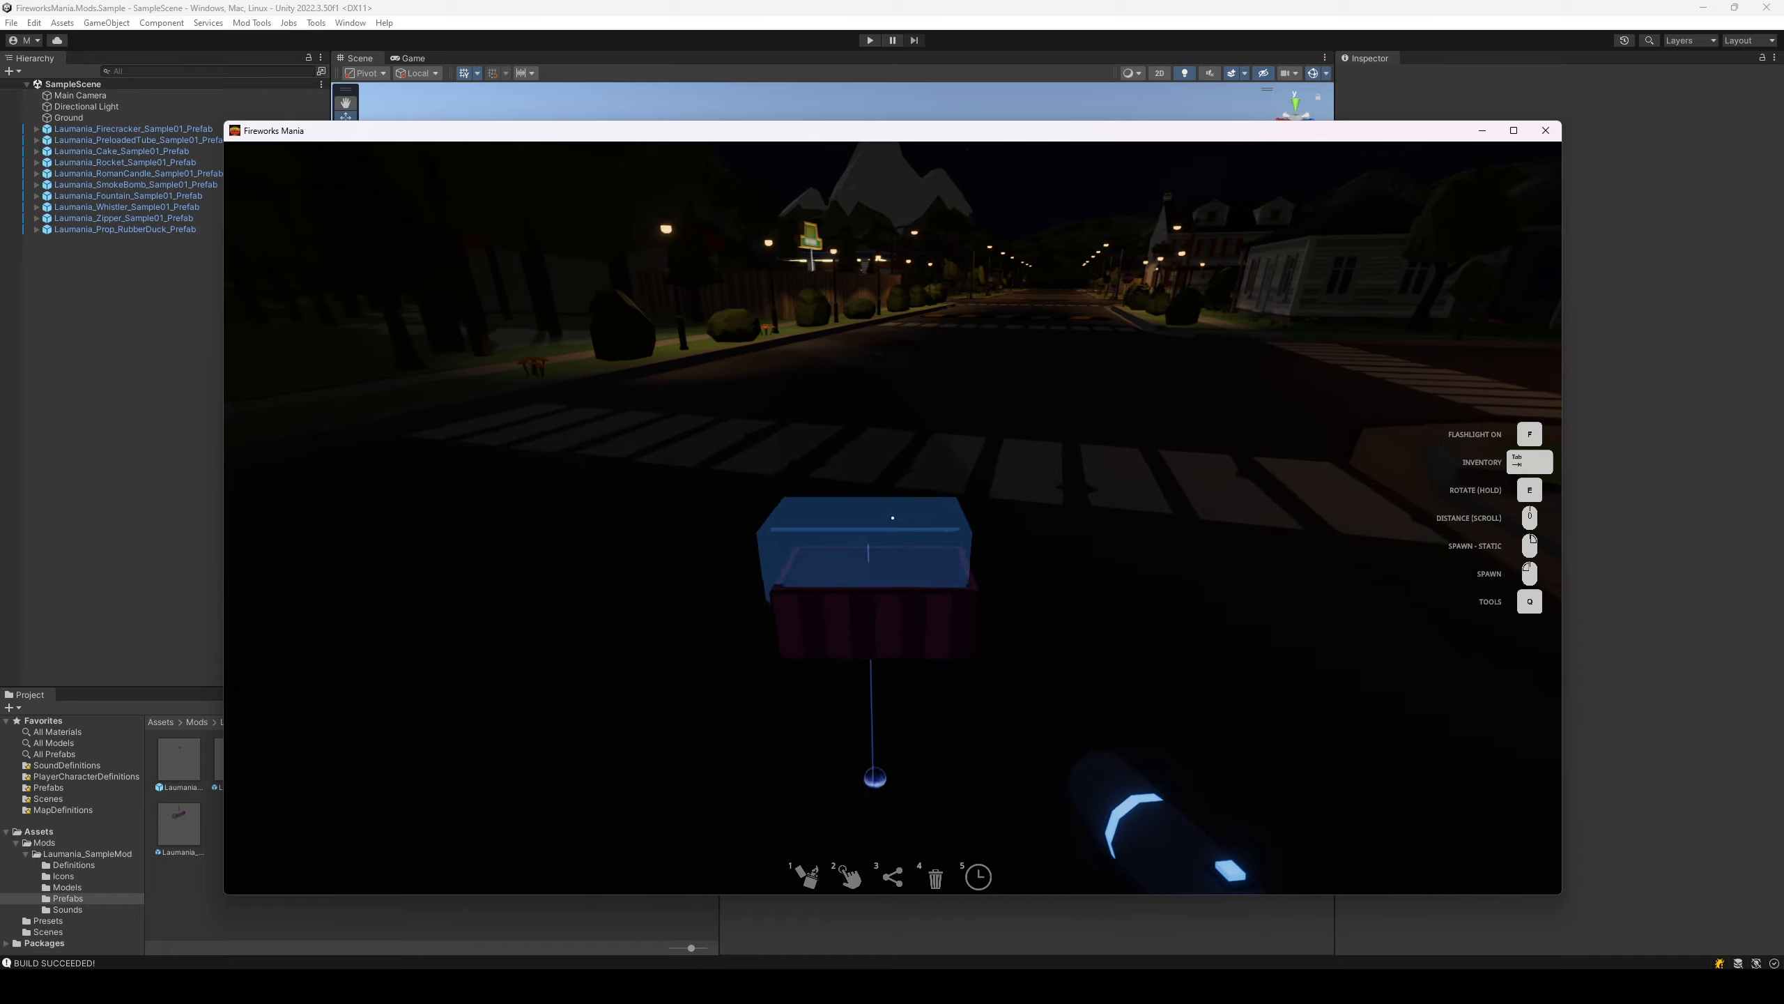
{"action": "key", "text": "q"}
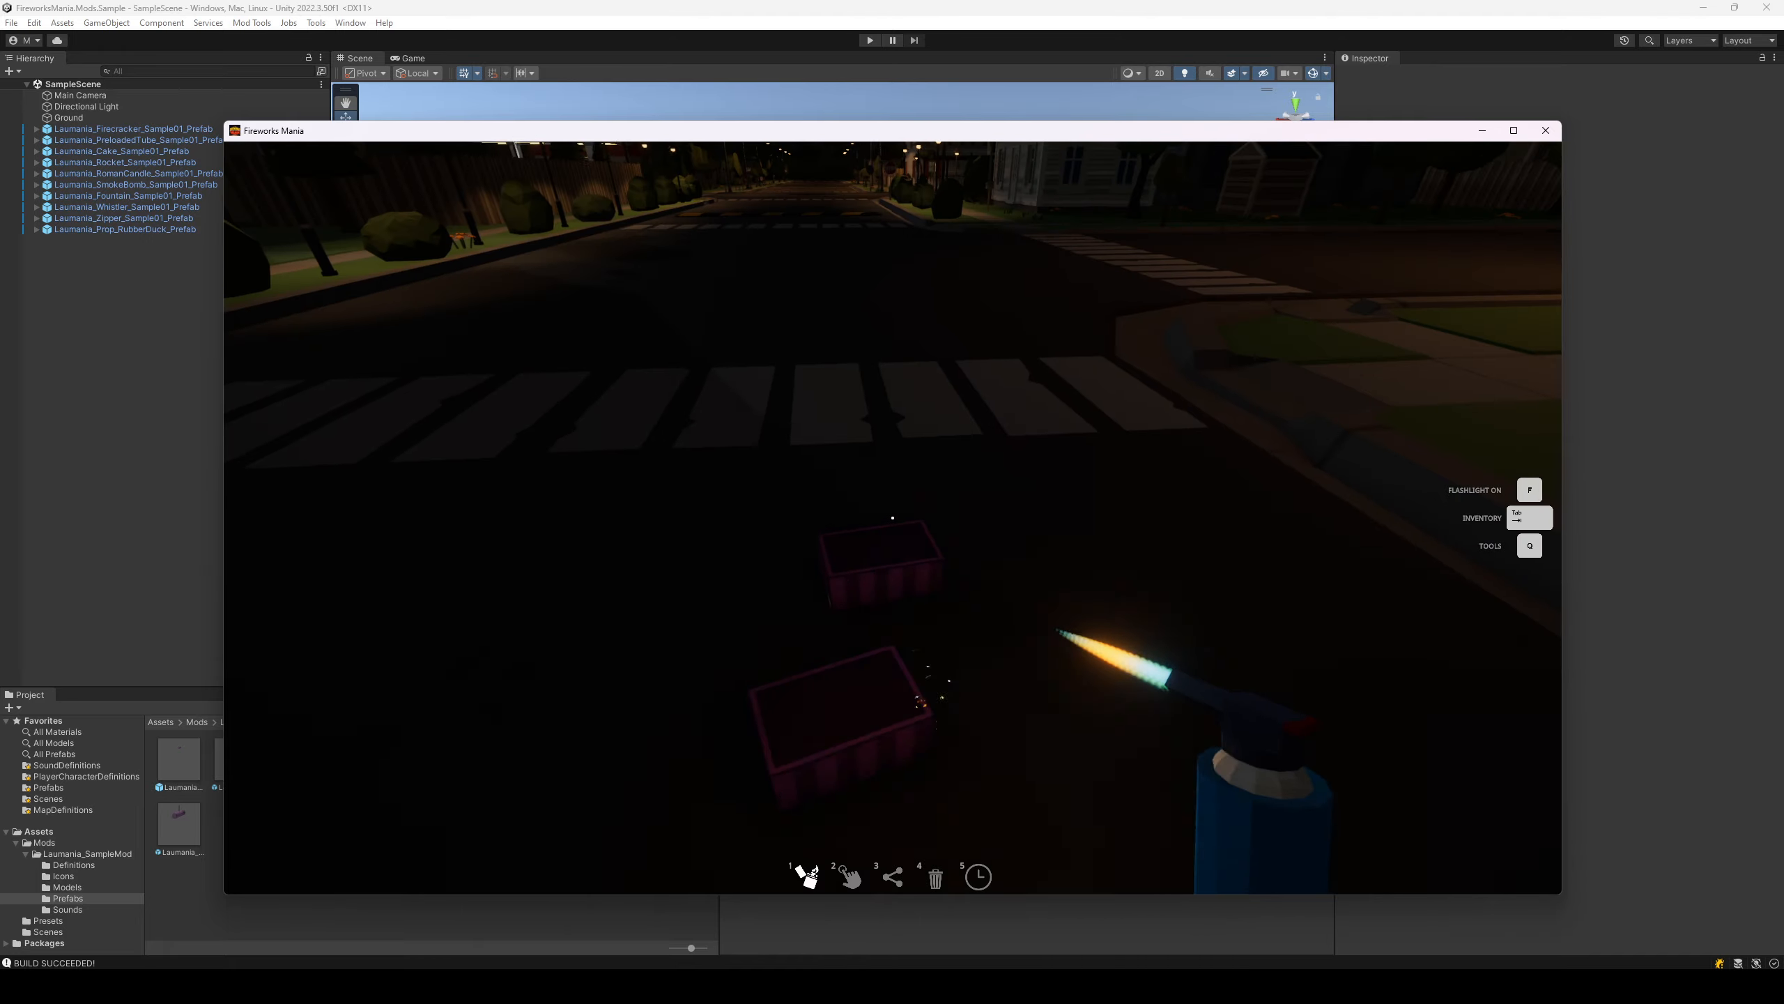
{"action": "key", "text": "q"}
{"action": "left_click", "coordinate": [887, 679]}
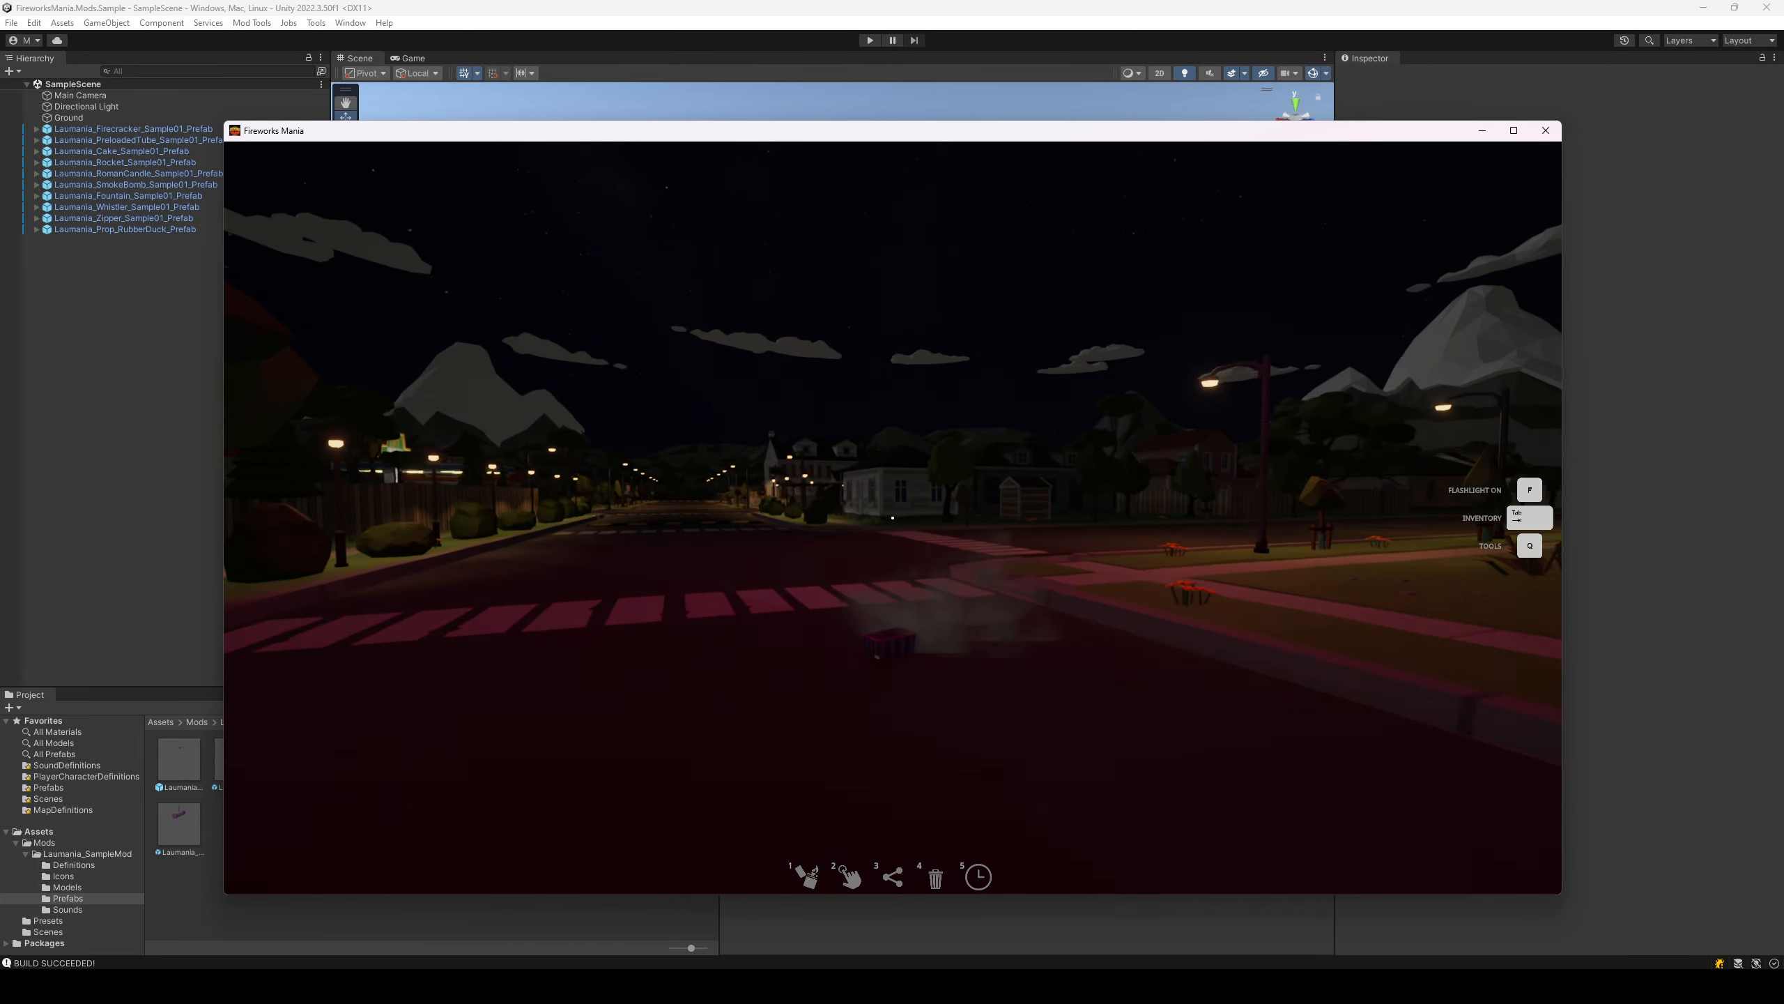
- Quit the Town session to the main menu and minimize Fireworks Mania to return to Unity
{"action": "key", "text": "Escape"}
{"action": "left_click", "coordinate": [432, 801]}
{"action": "left_click", "coordinate": [988, 578]}
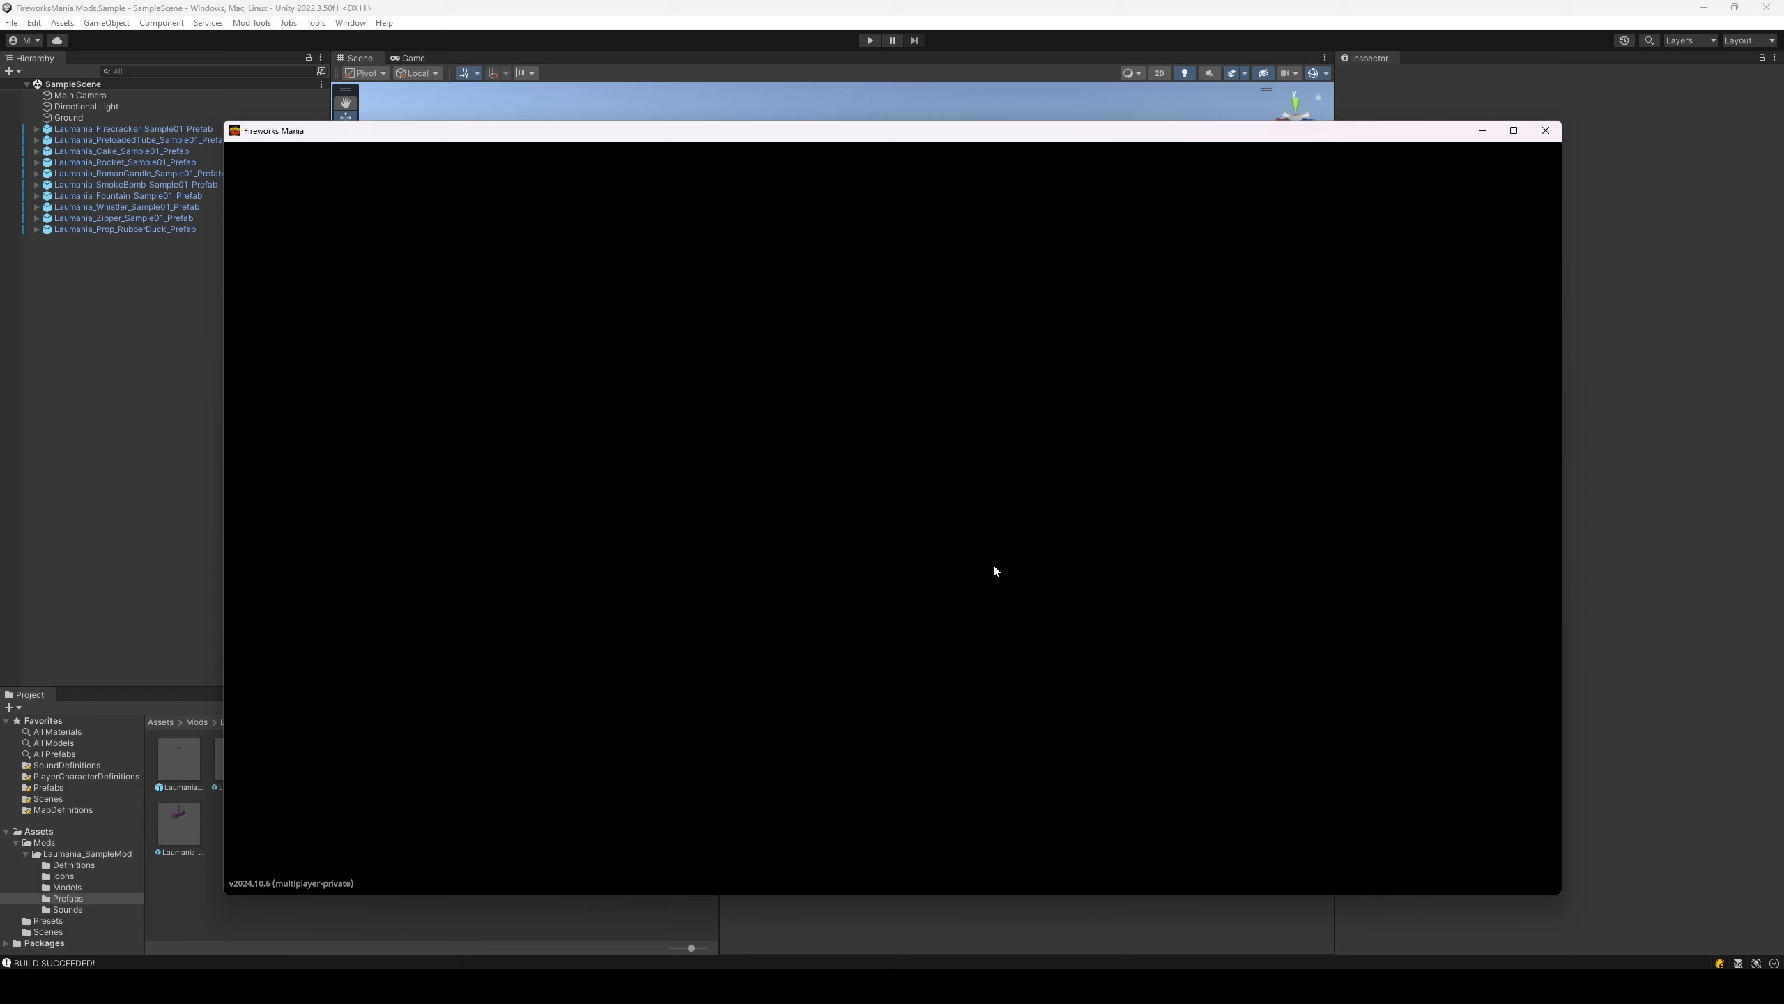
{"action": "left_click", "coordinate": [1492, 135]}
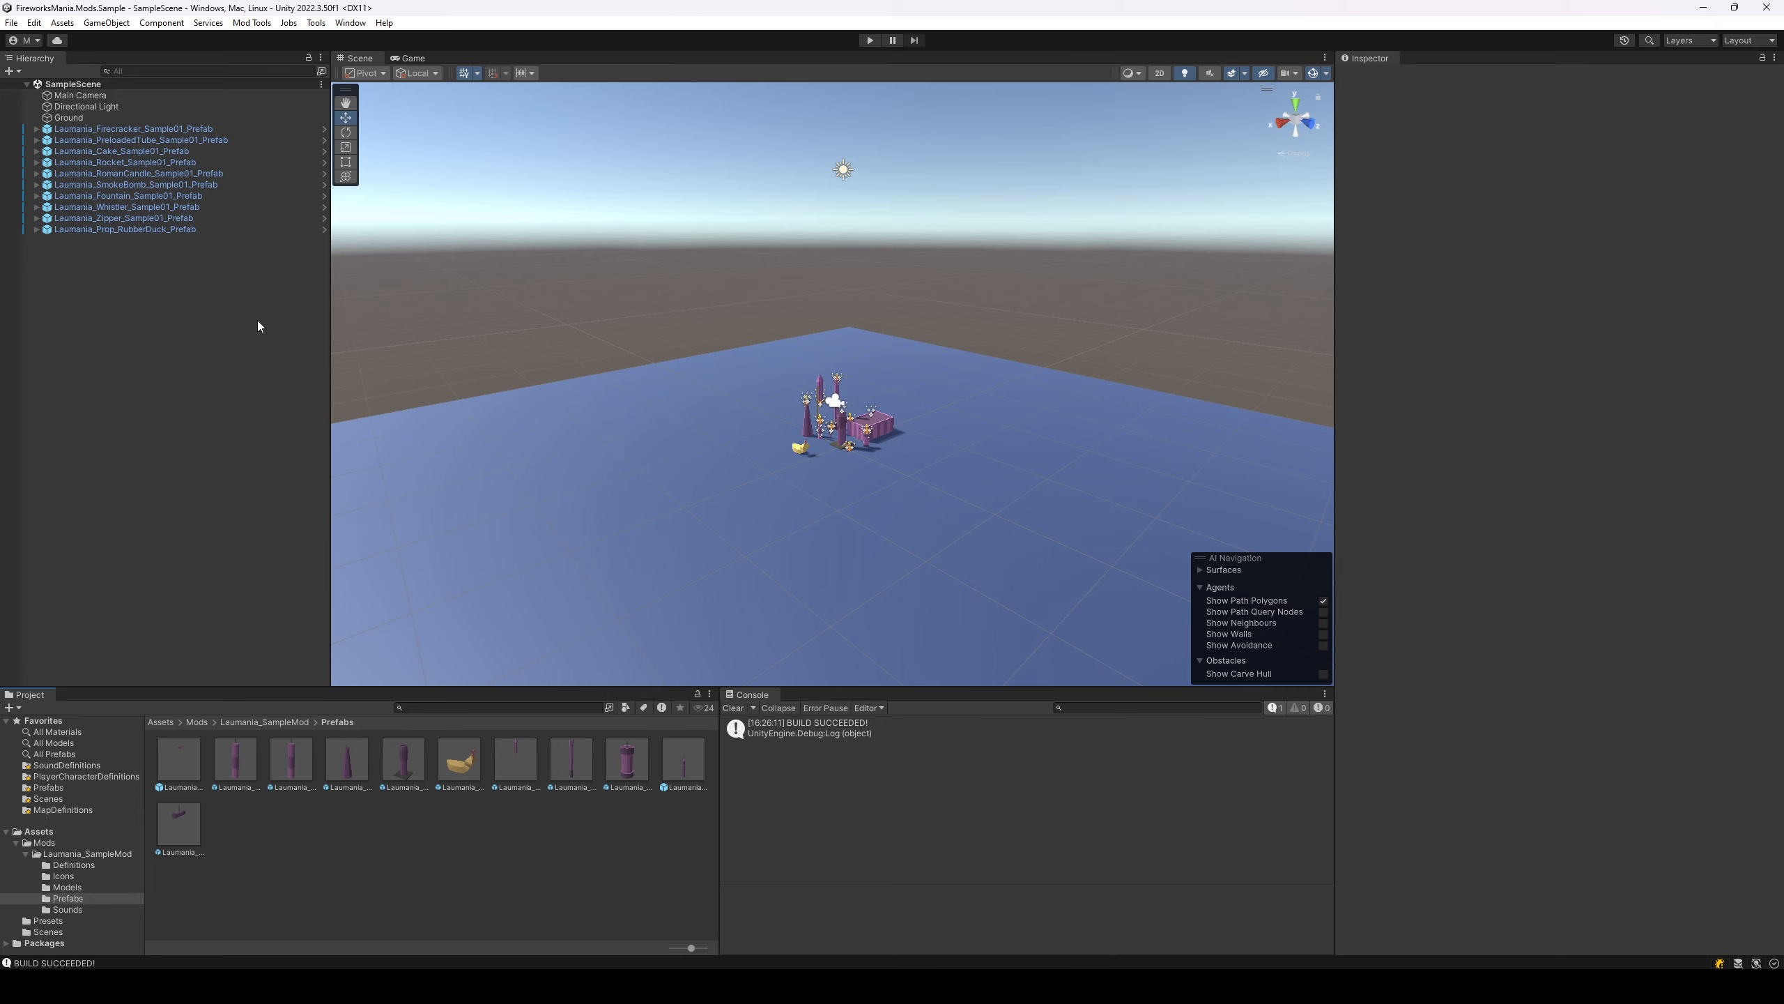
- Open the Mod Tools utilities
{"action": "left_click", "coordinate": [252, 22]}
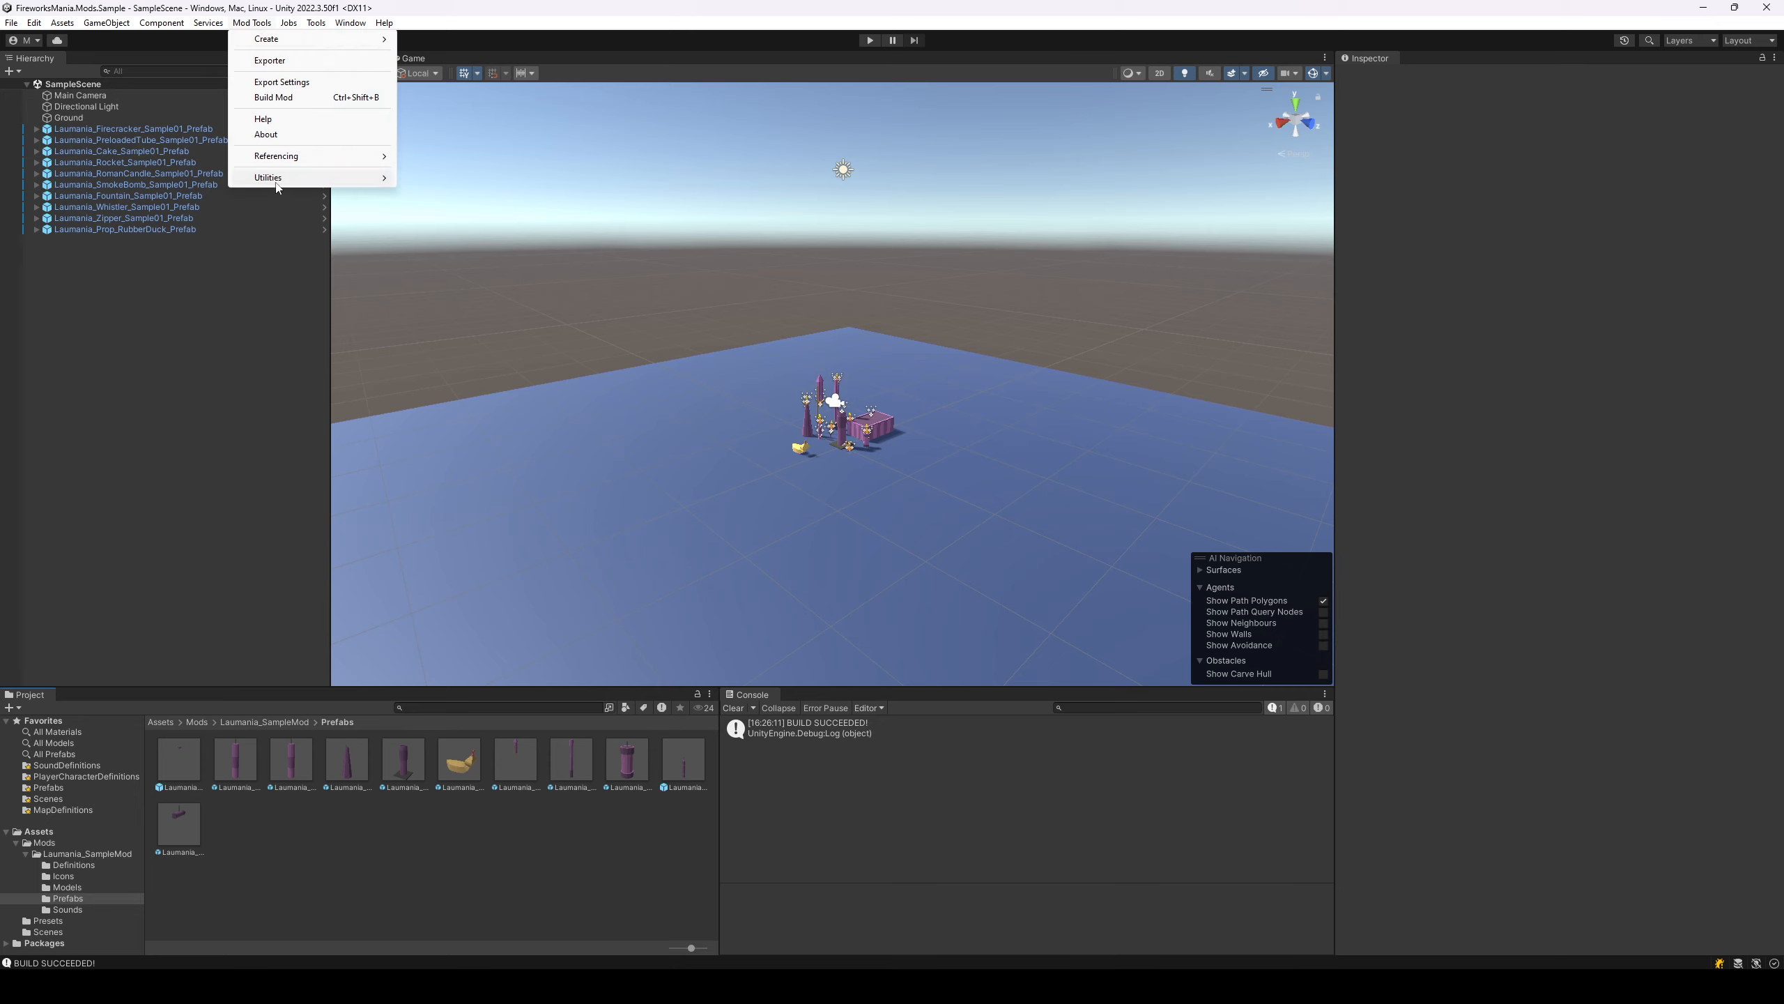